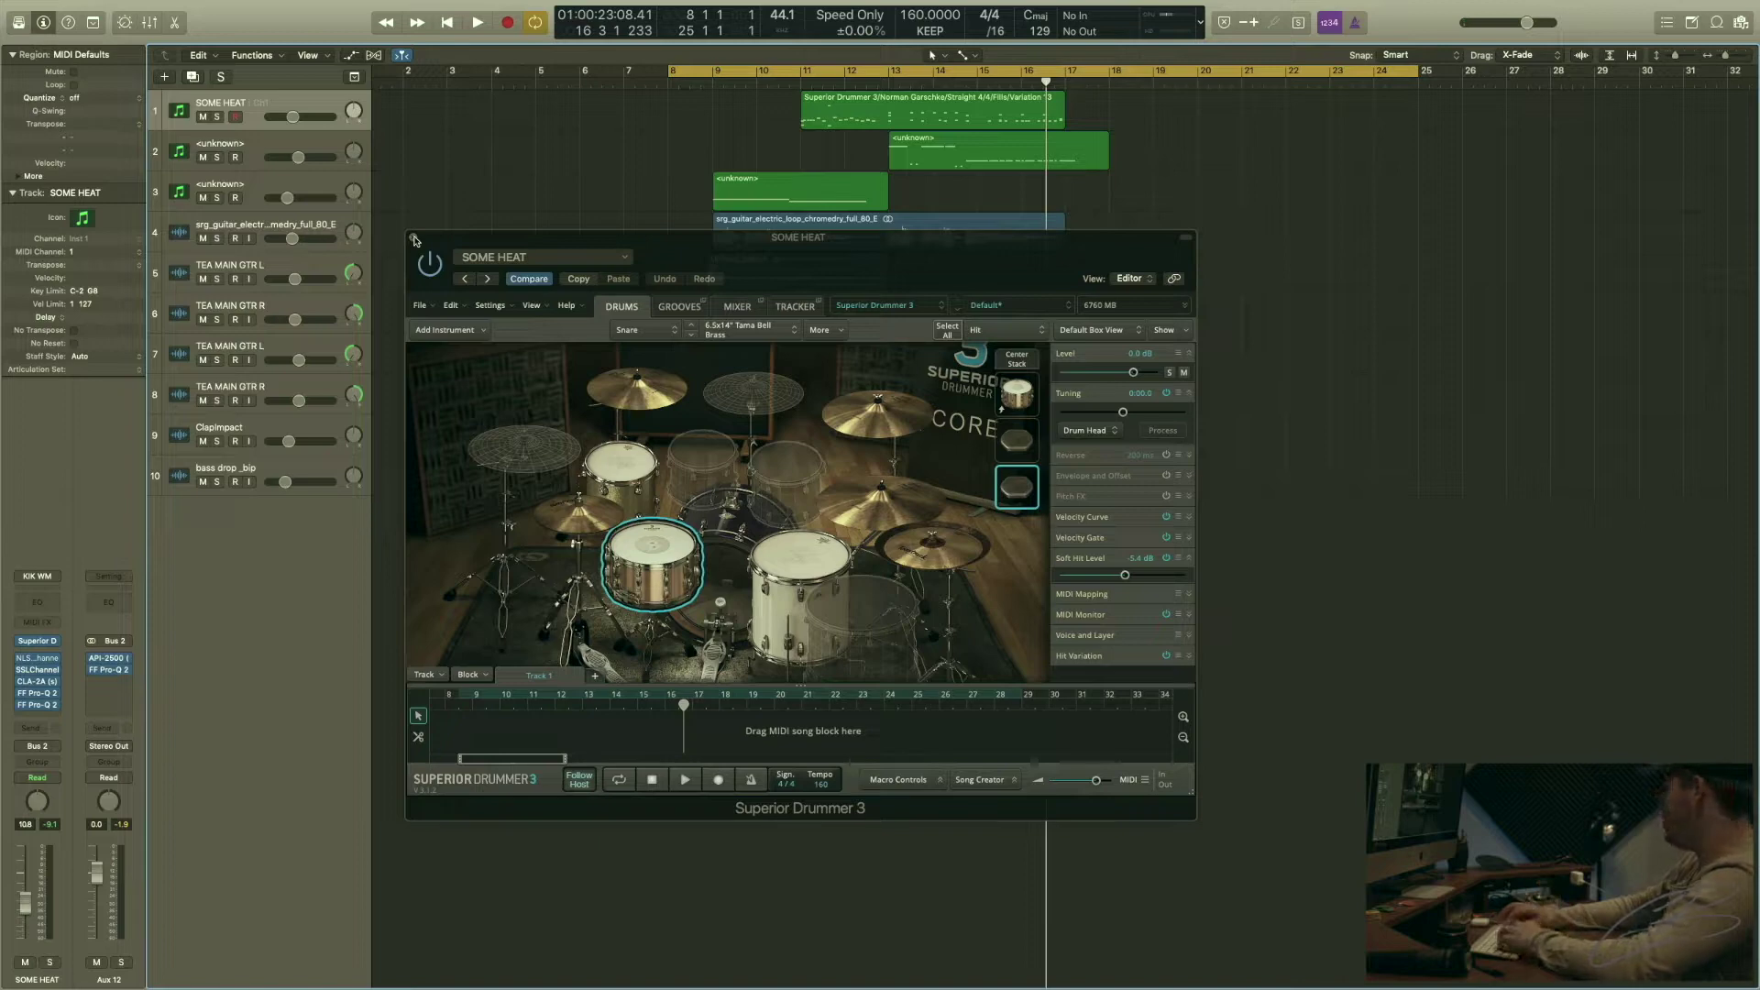
# - Close the SOME HEAT drum plug-in window and play the full arrangement from about bar 9
pyautogui.click(413, 239)
pyautogui.press('space')
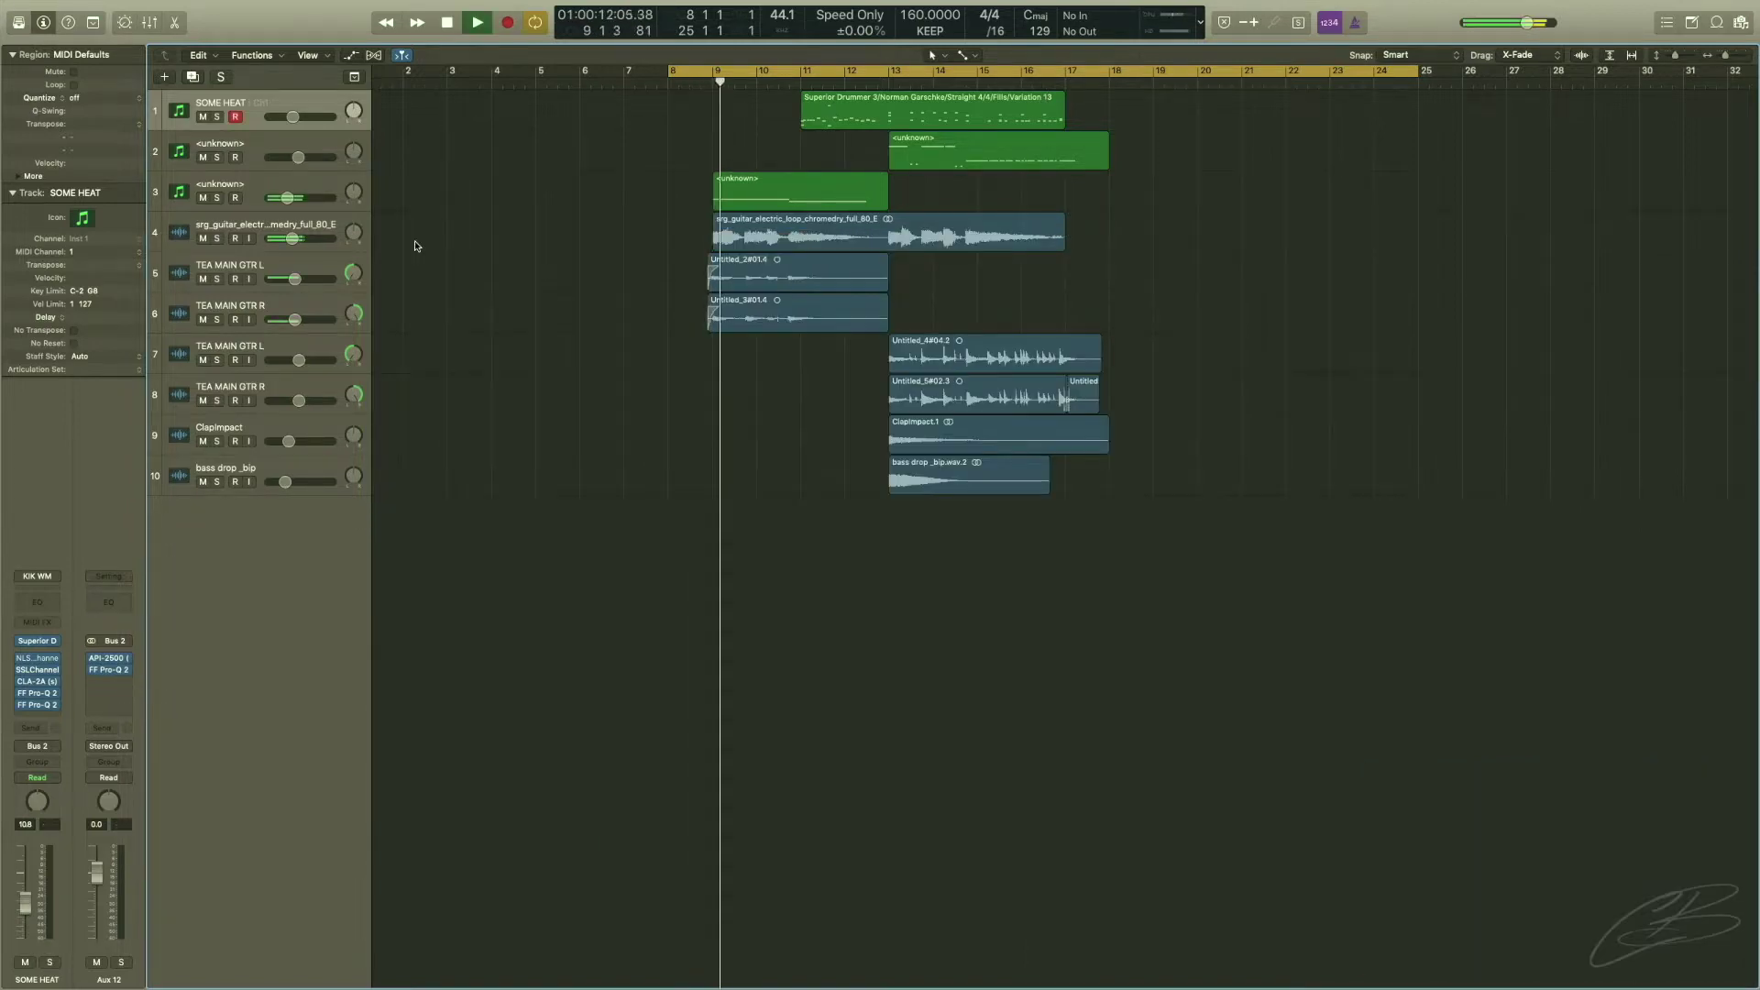
pyautogui.click(303, 465)
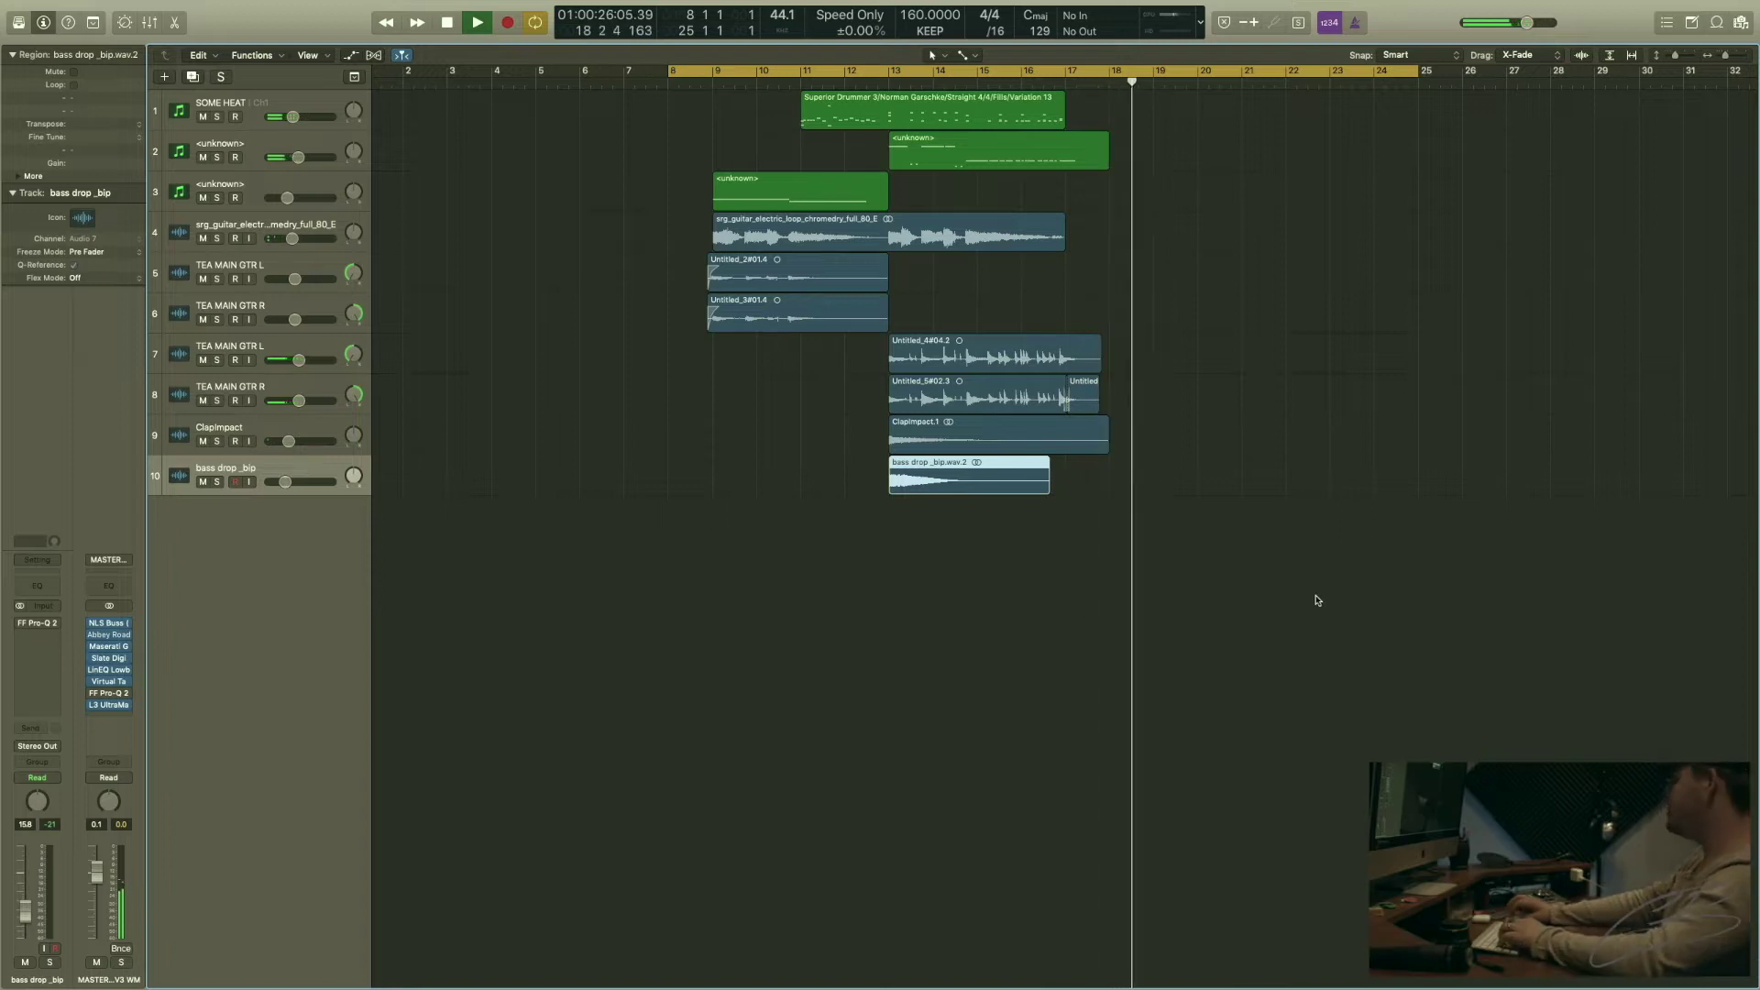
pyautogui.hscroll(-1, 1311, 602)
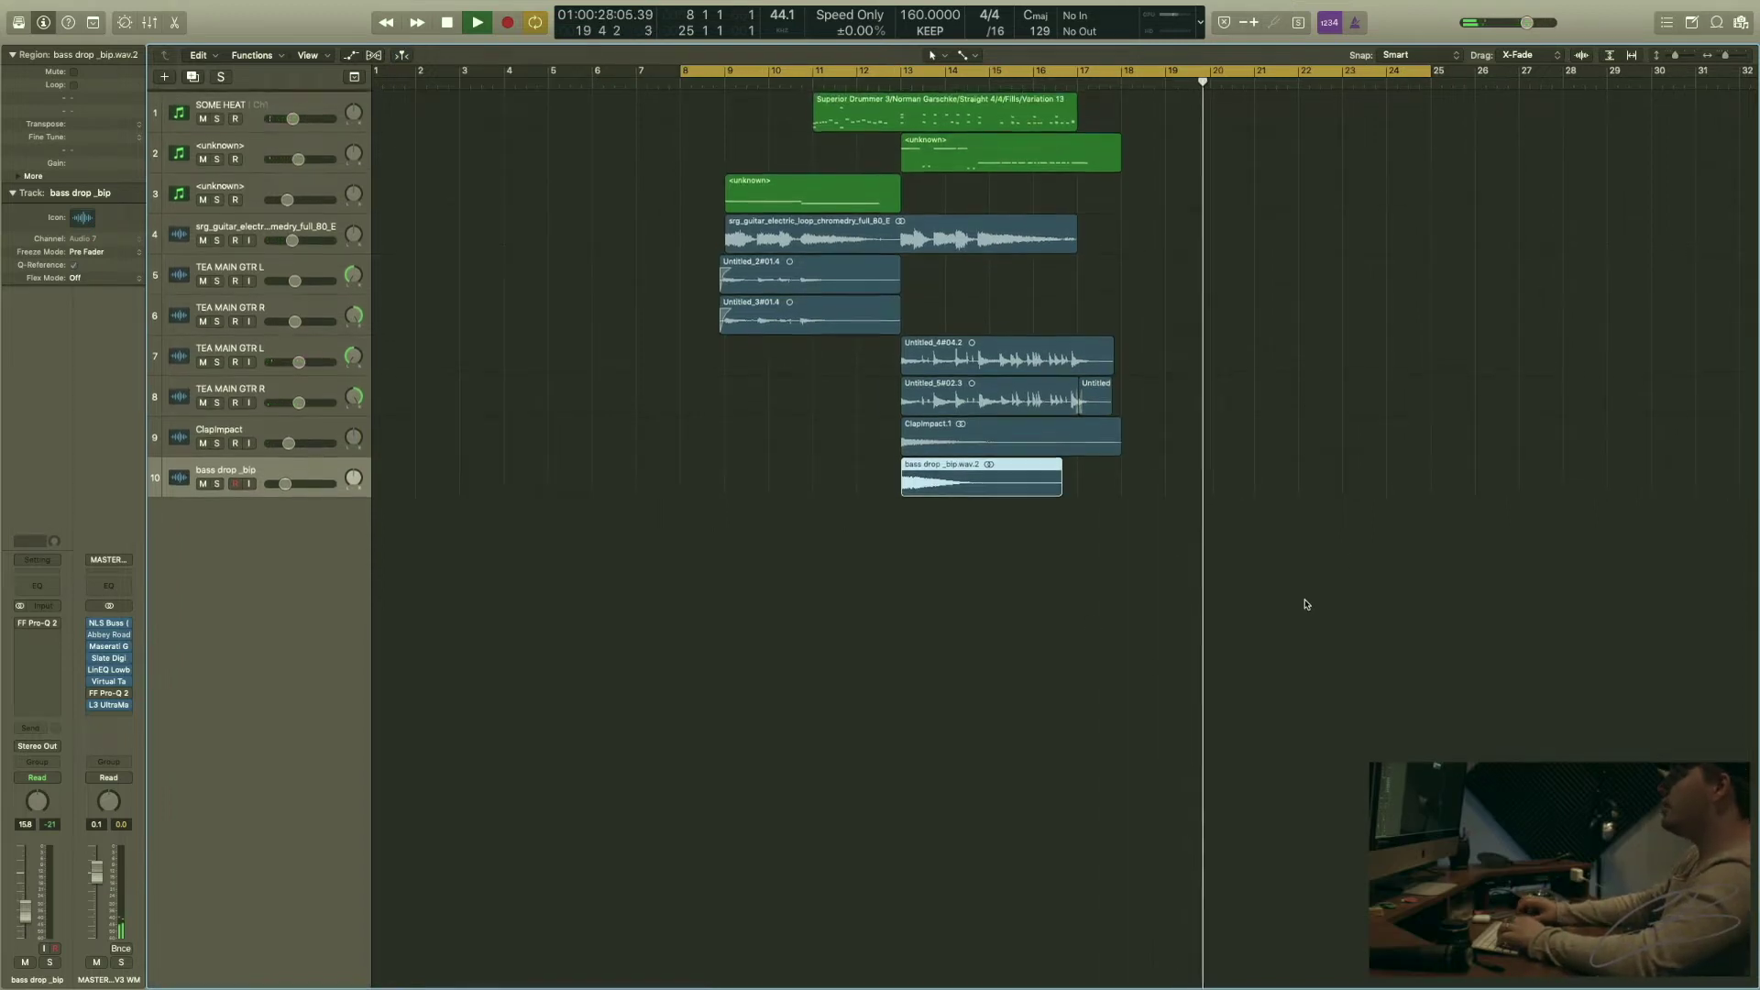
pyautogui.press('space')
pyautogui.click(743, 478)
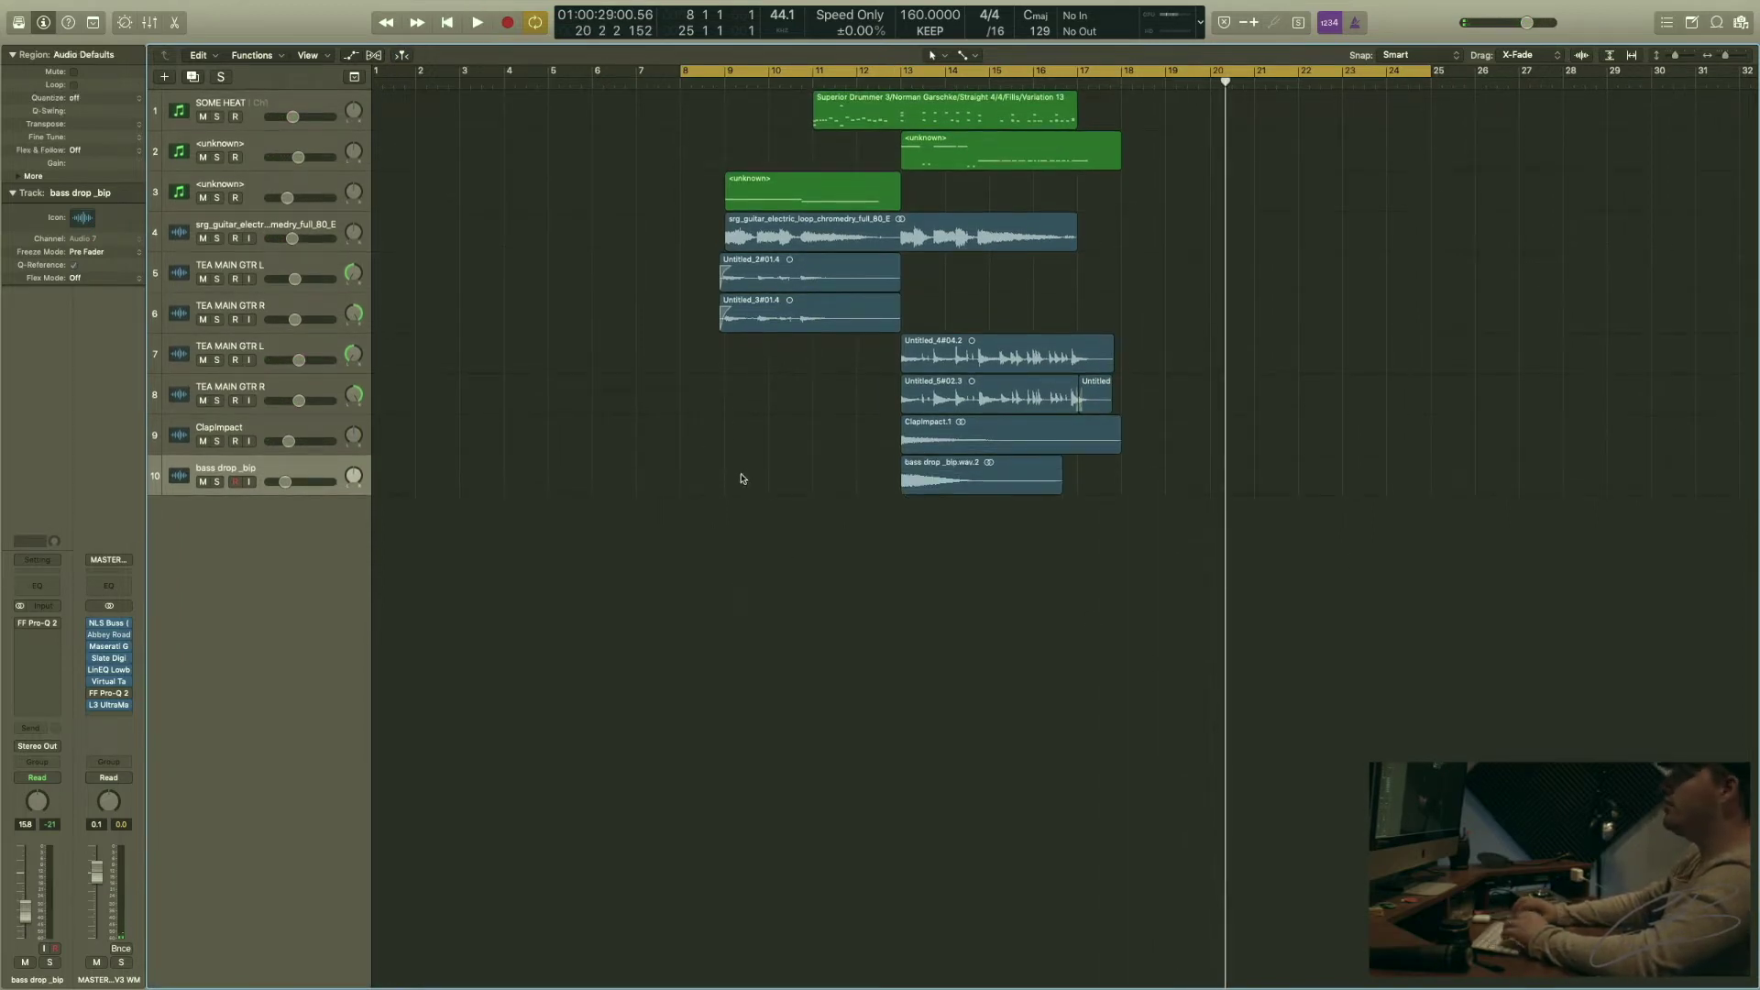
# - Show the mixer below the arrangement and play the SOME HEAT drum track soloed
pyautogui.click(325, 101)
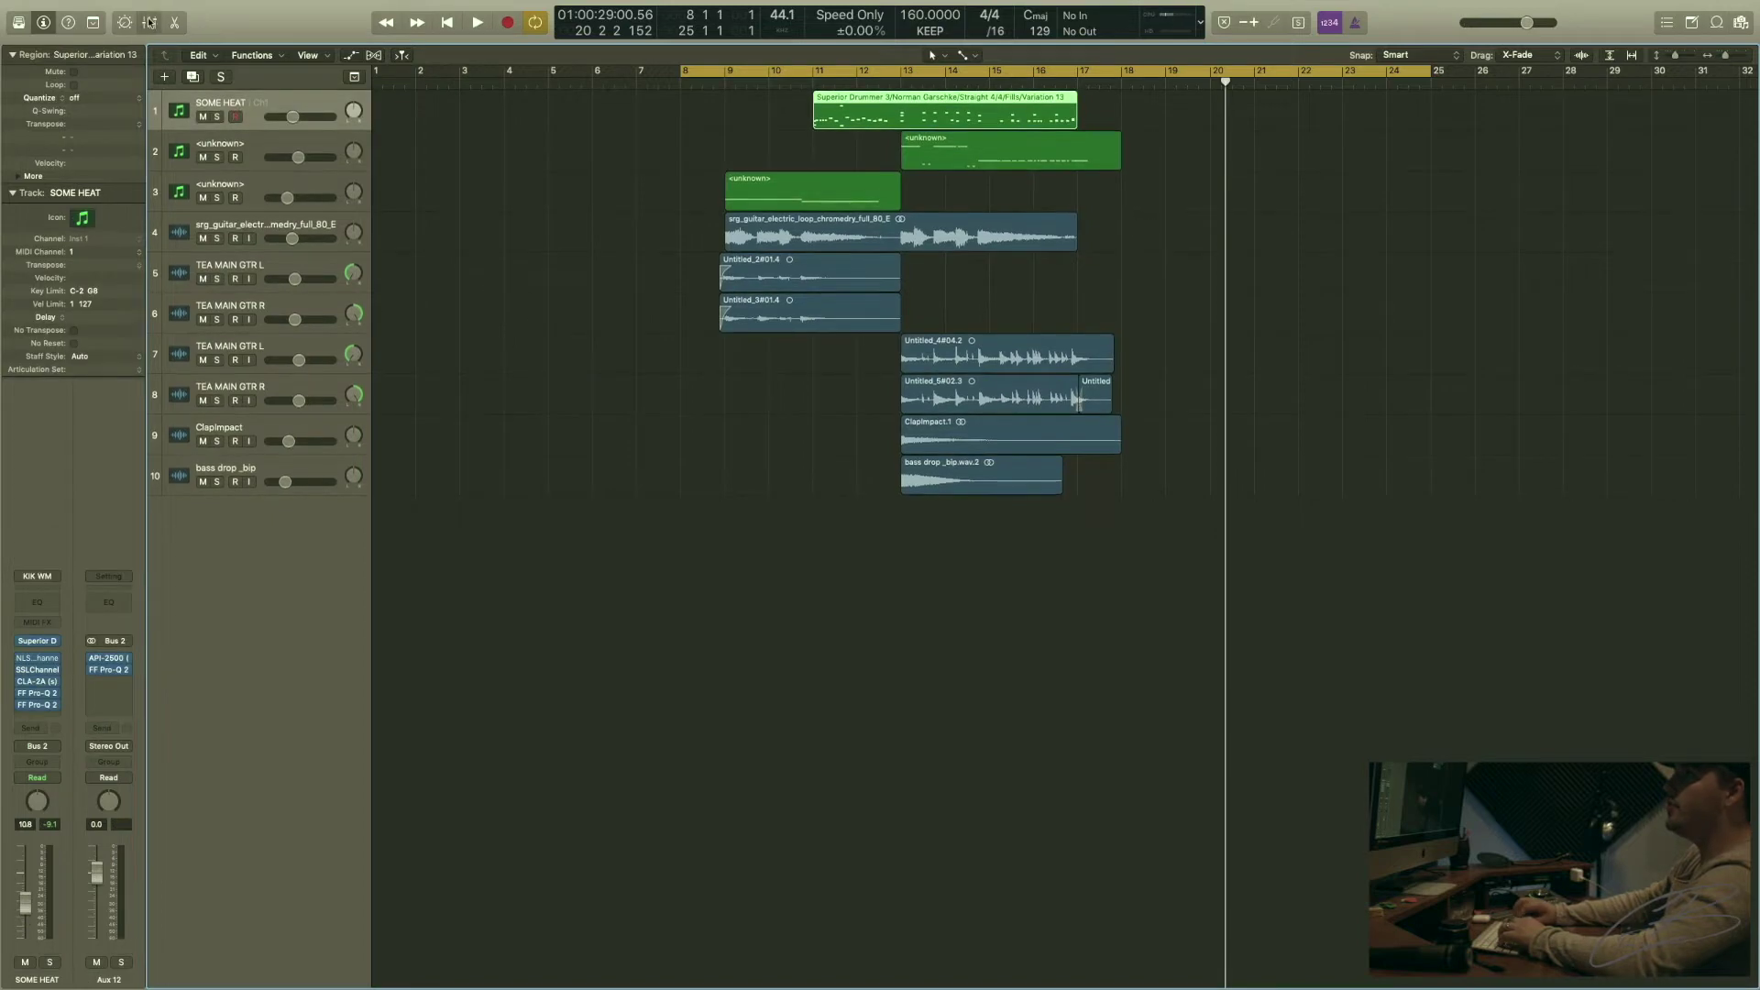
pyautogui.click(150, 22)
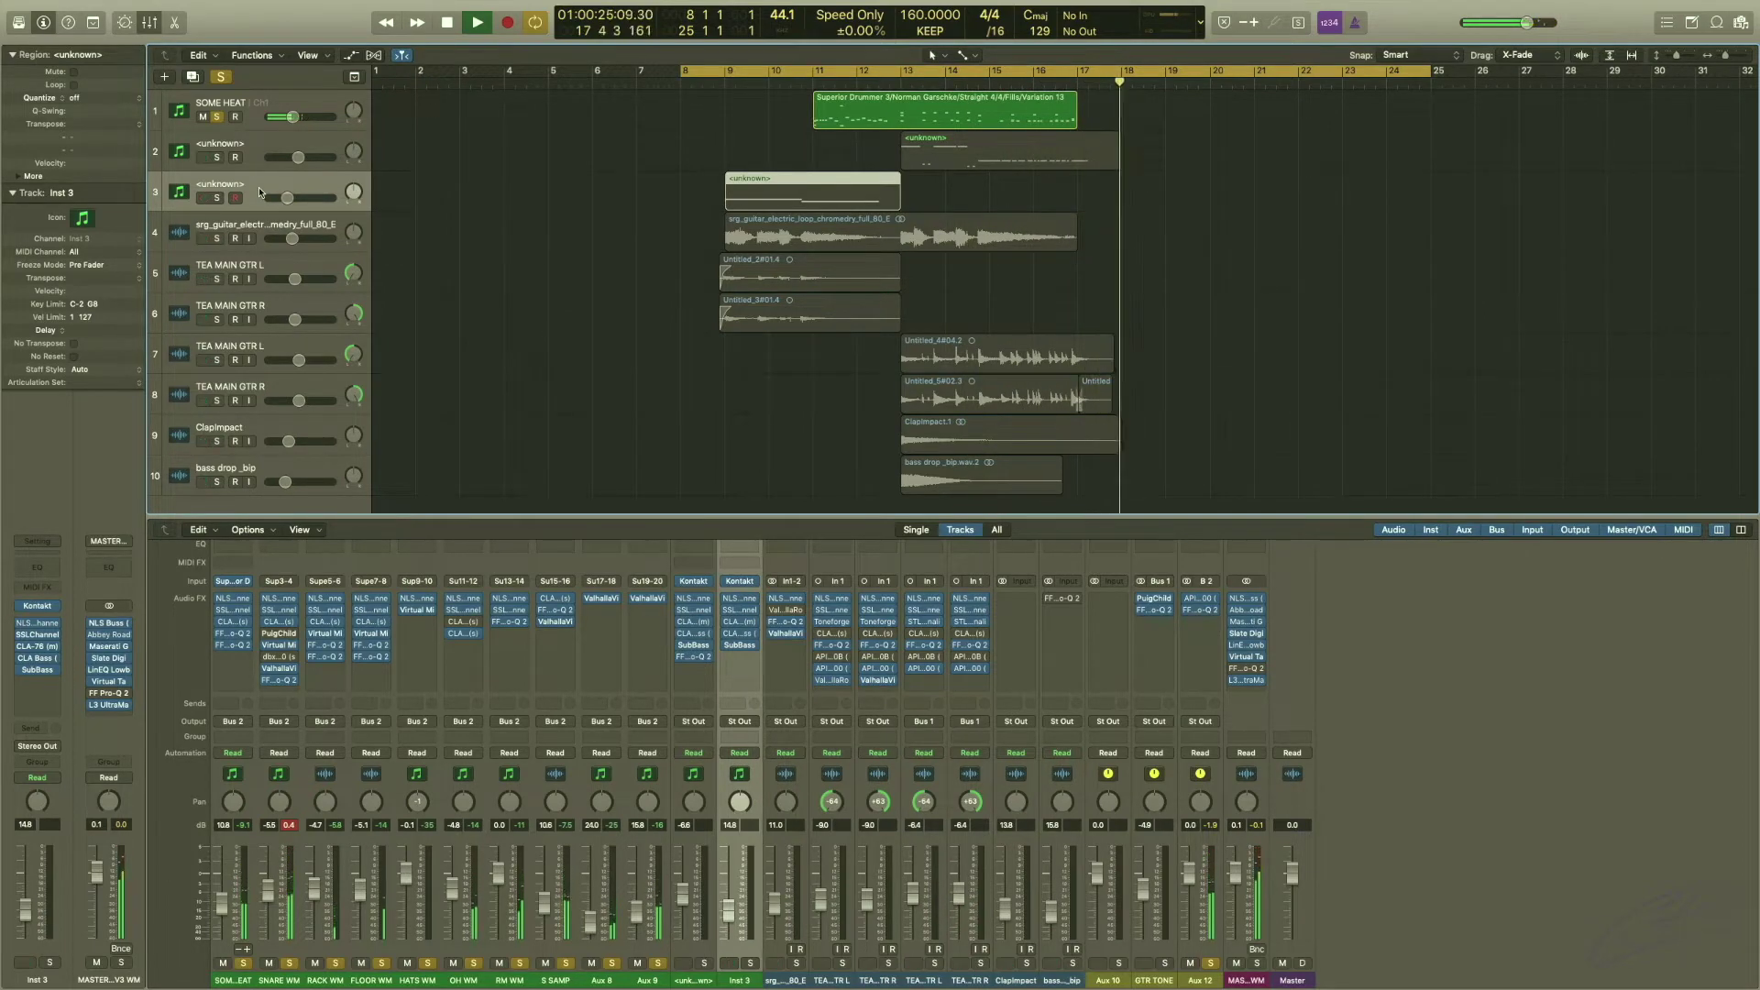
pyautogui.press('space')
pyautogui.press('Up')
pyautogui.press('Up')
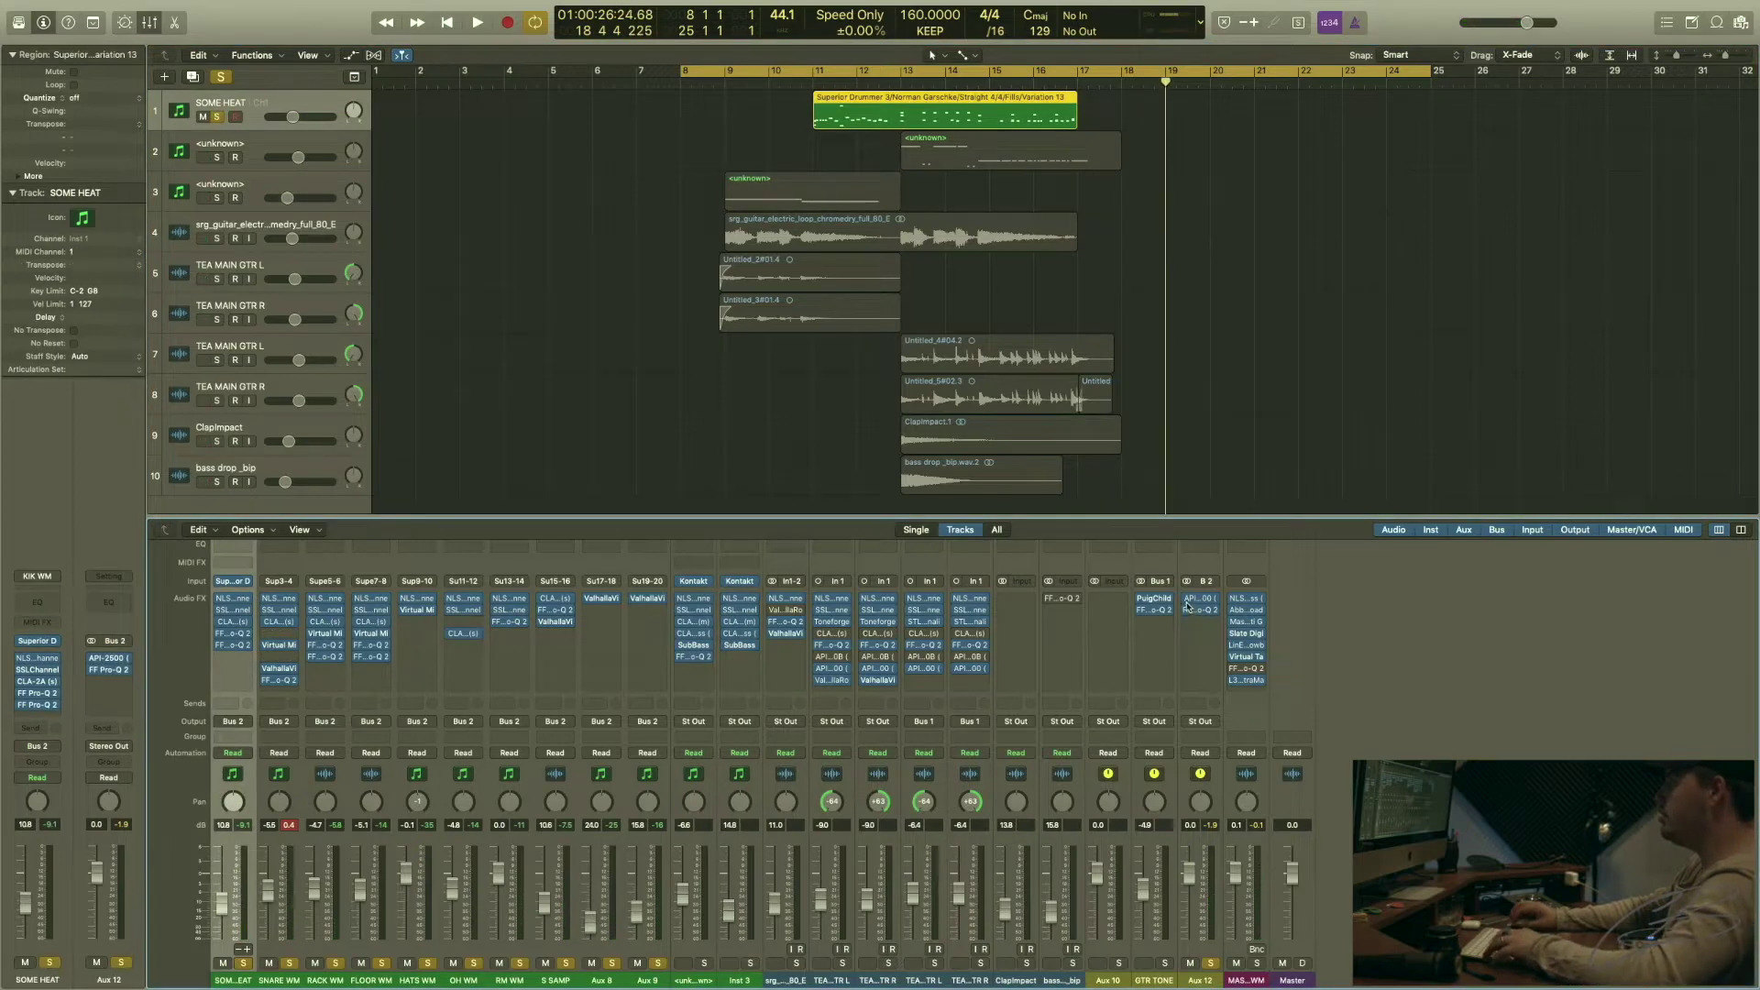
# - Bypass the audio effects on all drum channels from SOME HEAT to Aux 9 and play the unprocessed drums
pyautogui.click(645, 981)
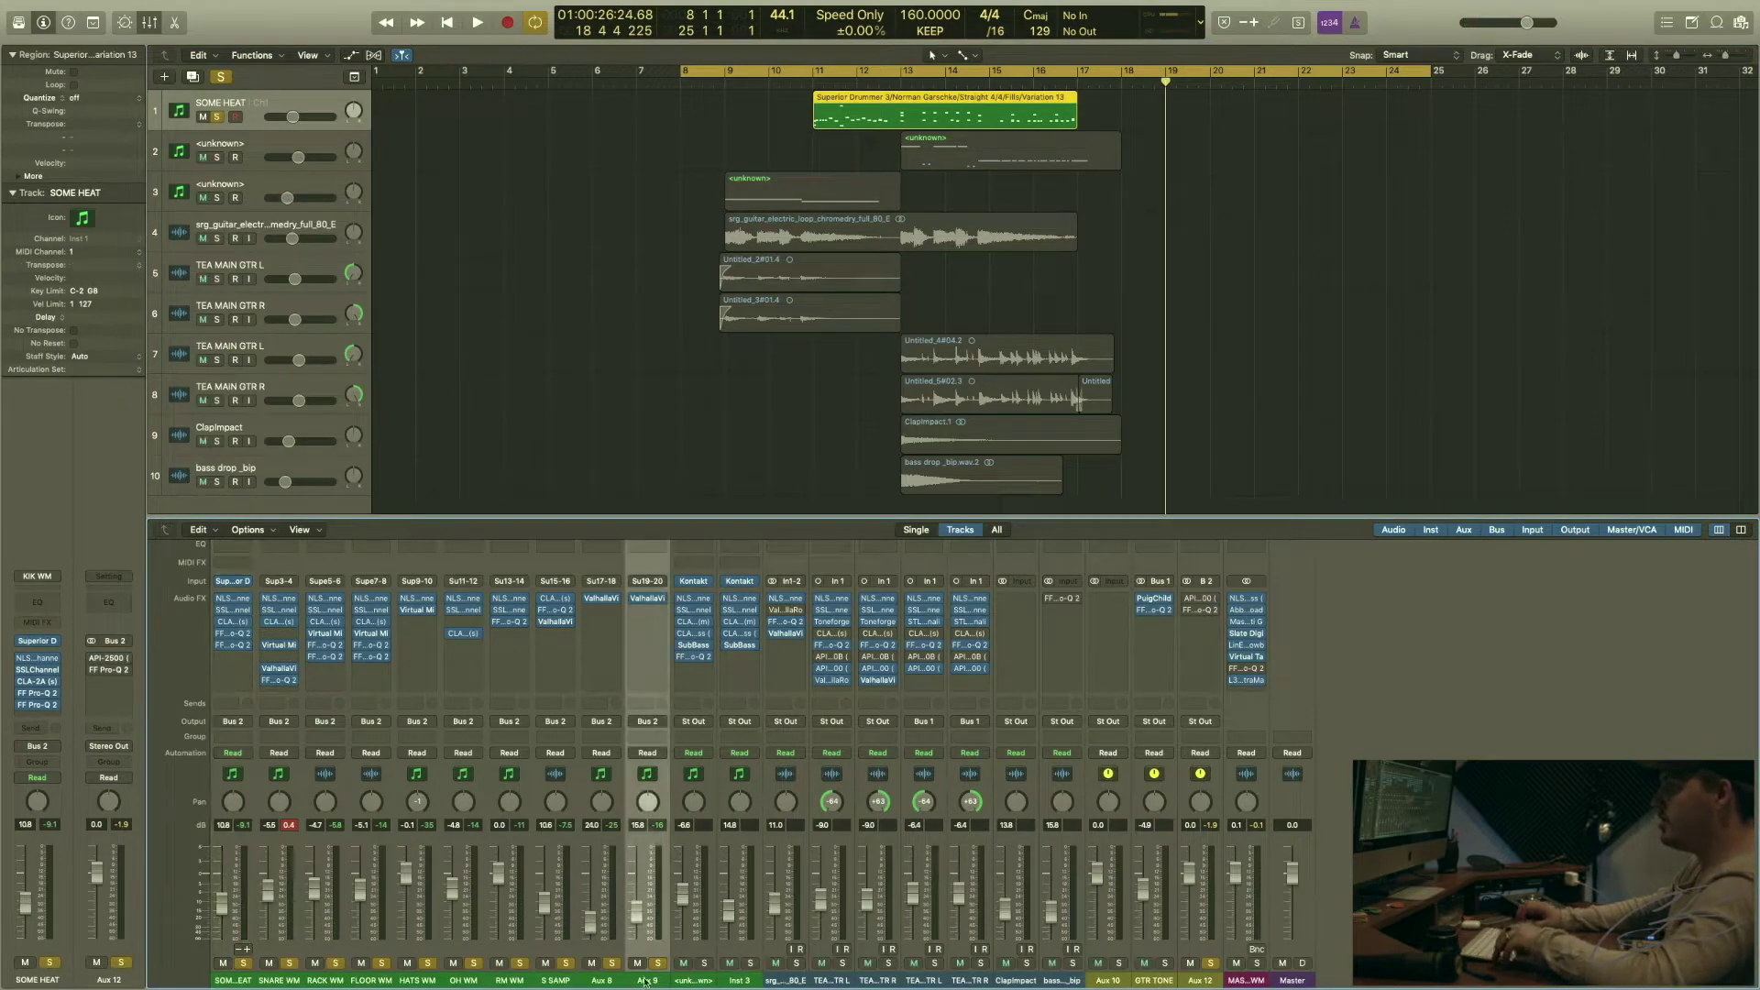
pyautogui.click(232, 984)
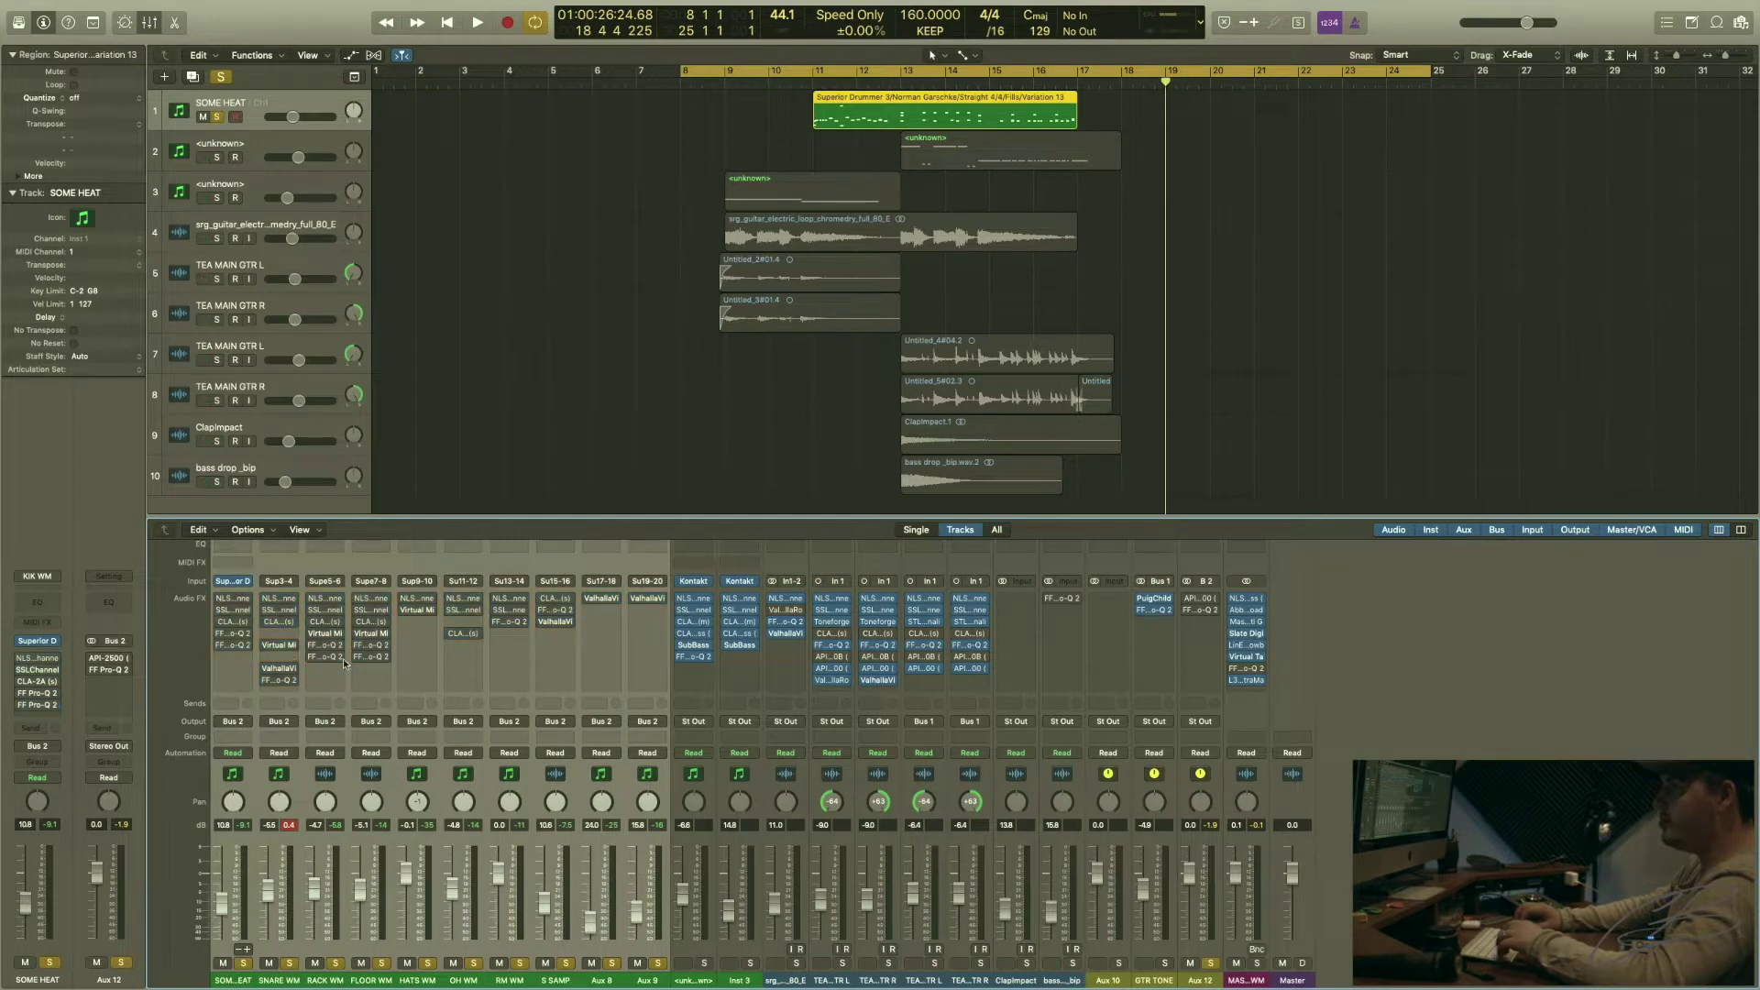
pyautogui.click(542, 287)
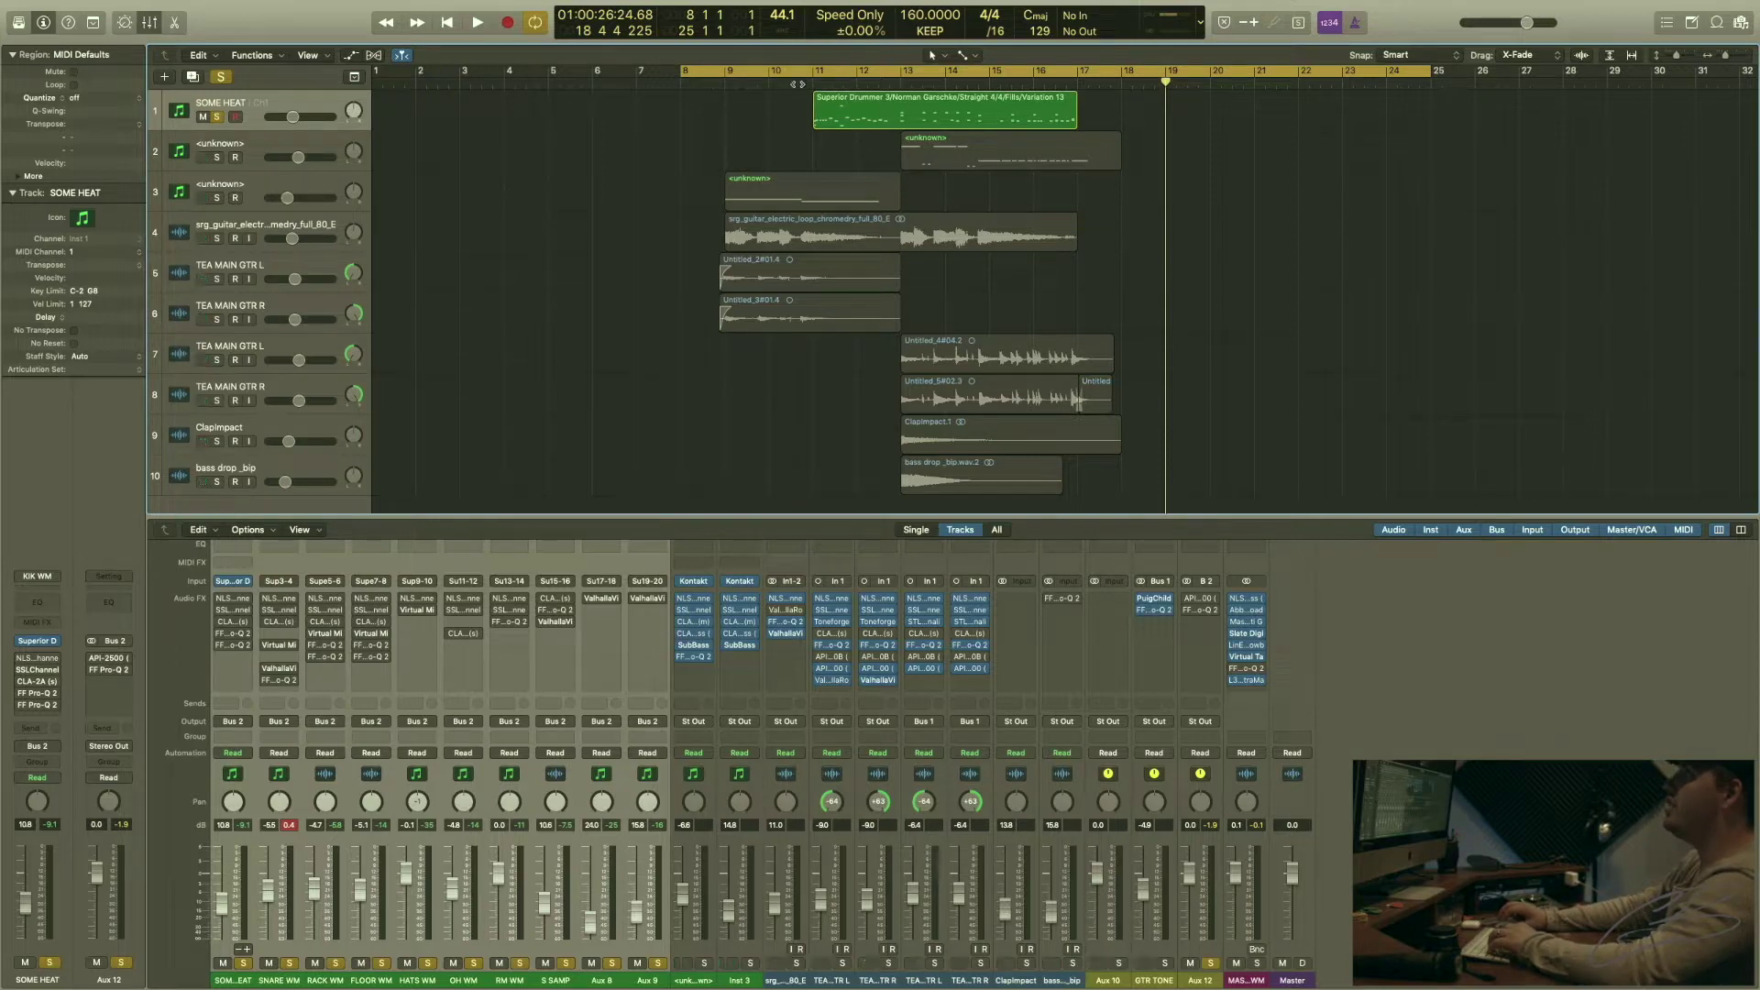
pyautogui.press('space')
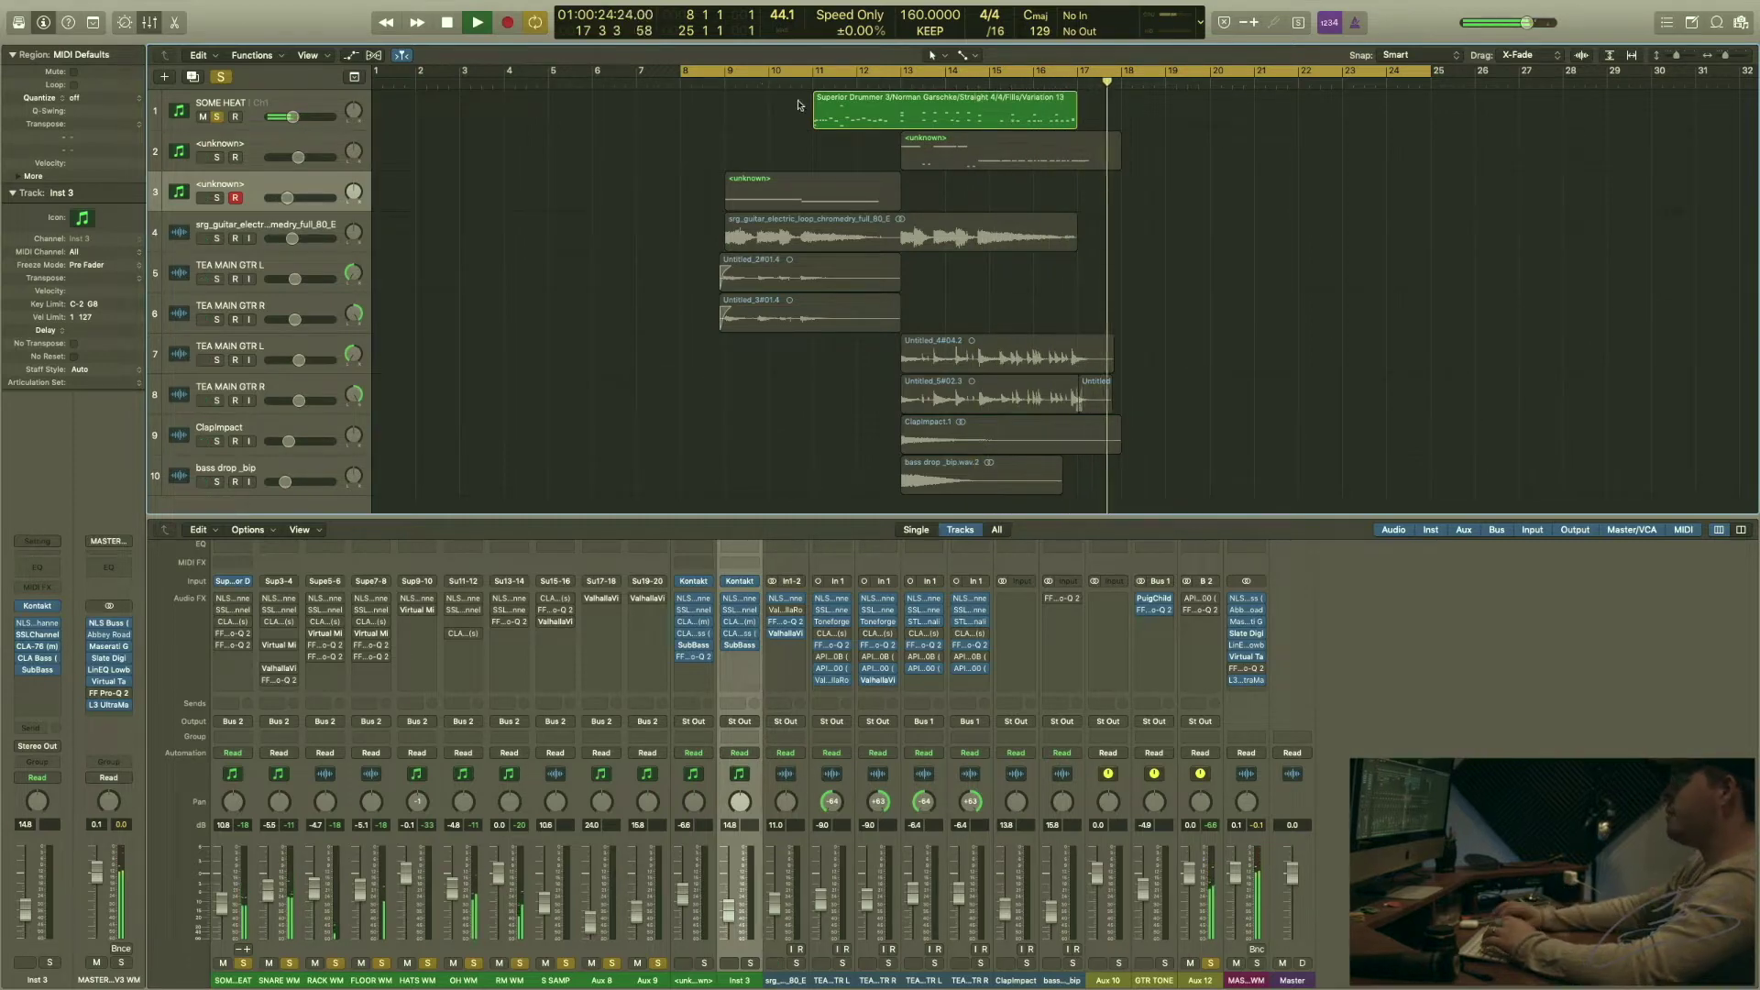
pyautogui.press('space')
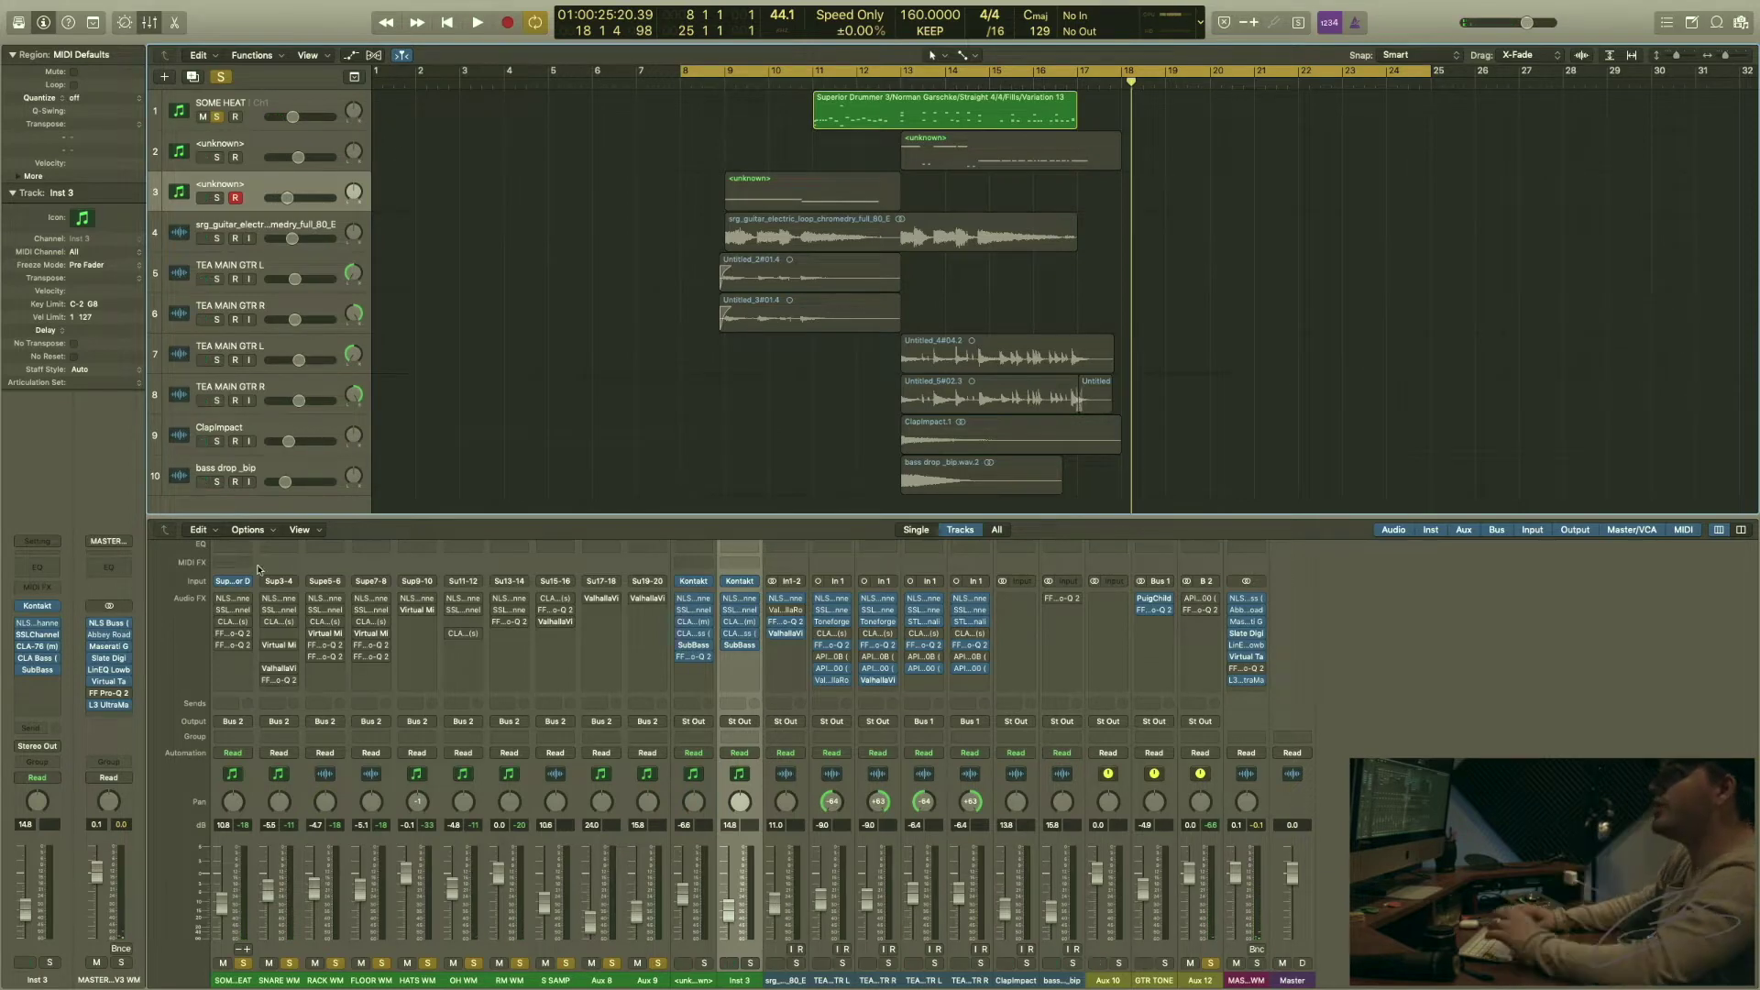
# - Open Superior Drummer 3 on the SOME HEAT channel, review its mixer channels from Kick In, and show the drum kit view
pyautogui.click(233, 581)
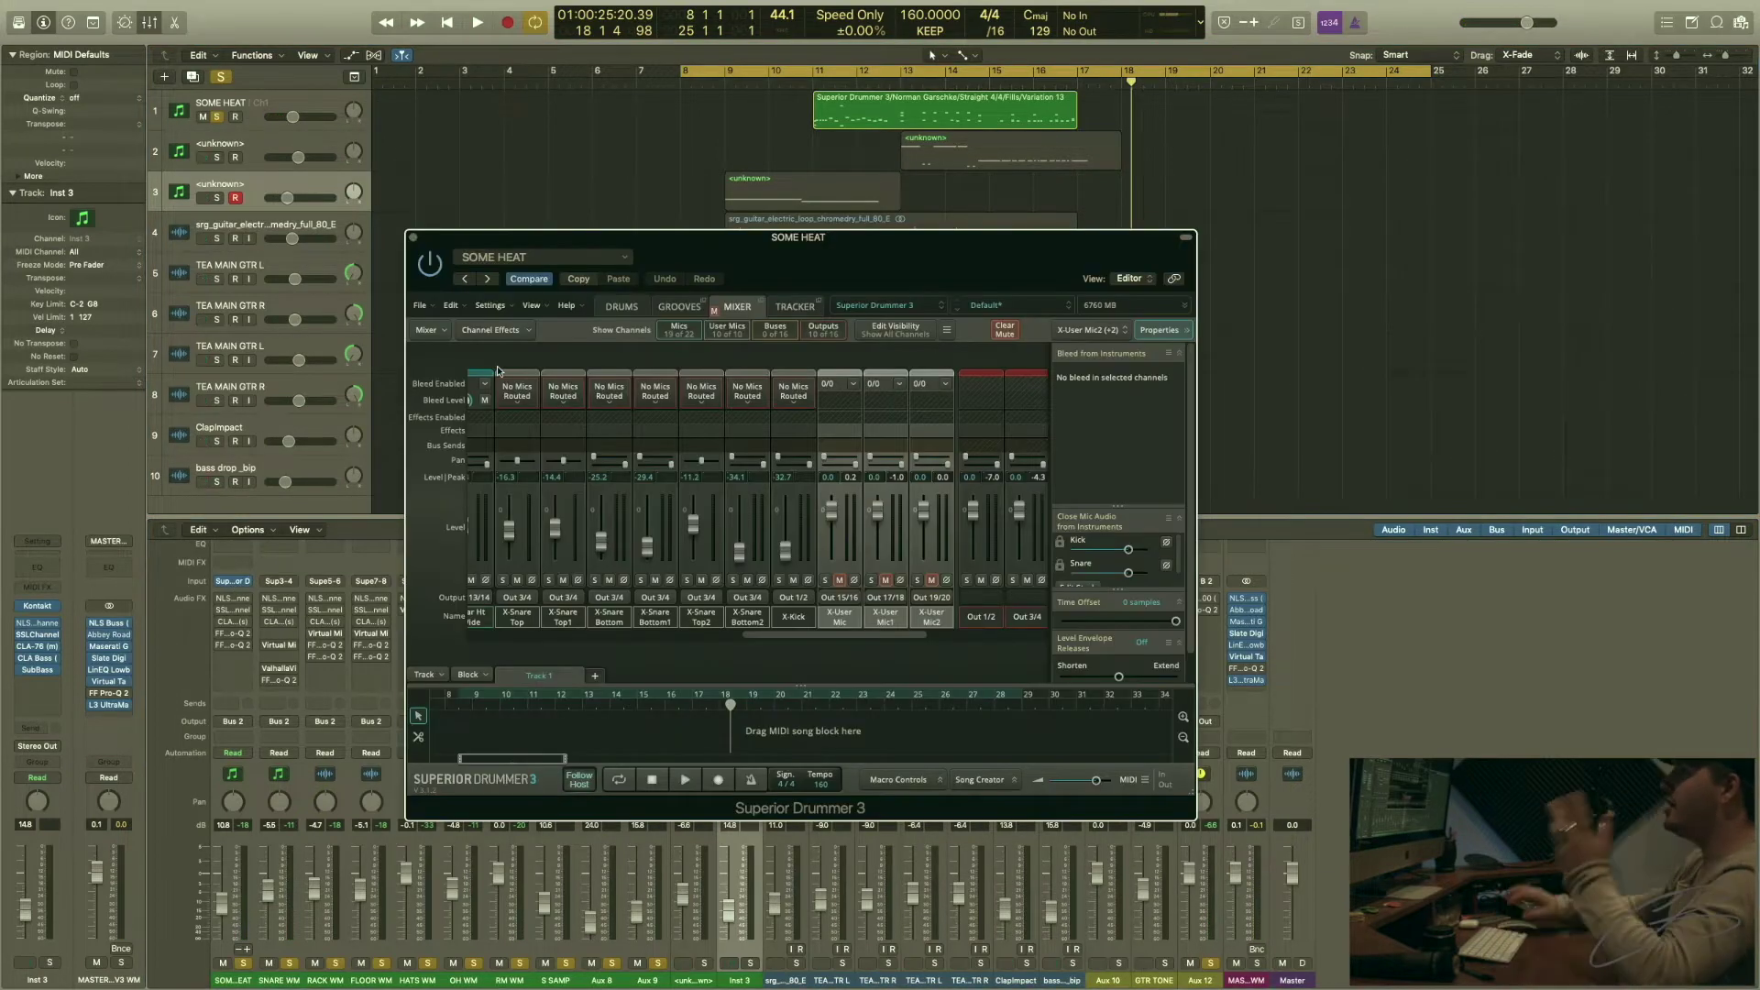
pyautogui.hscroll(-10, 587, 385)
pyautogui.hscroll(-5, 628, 390)
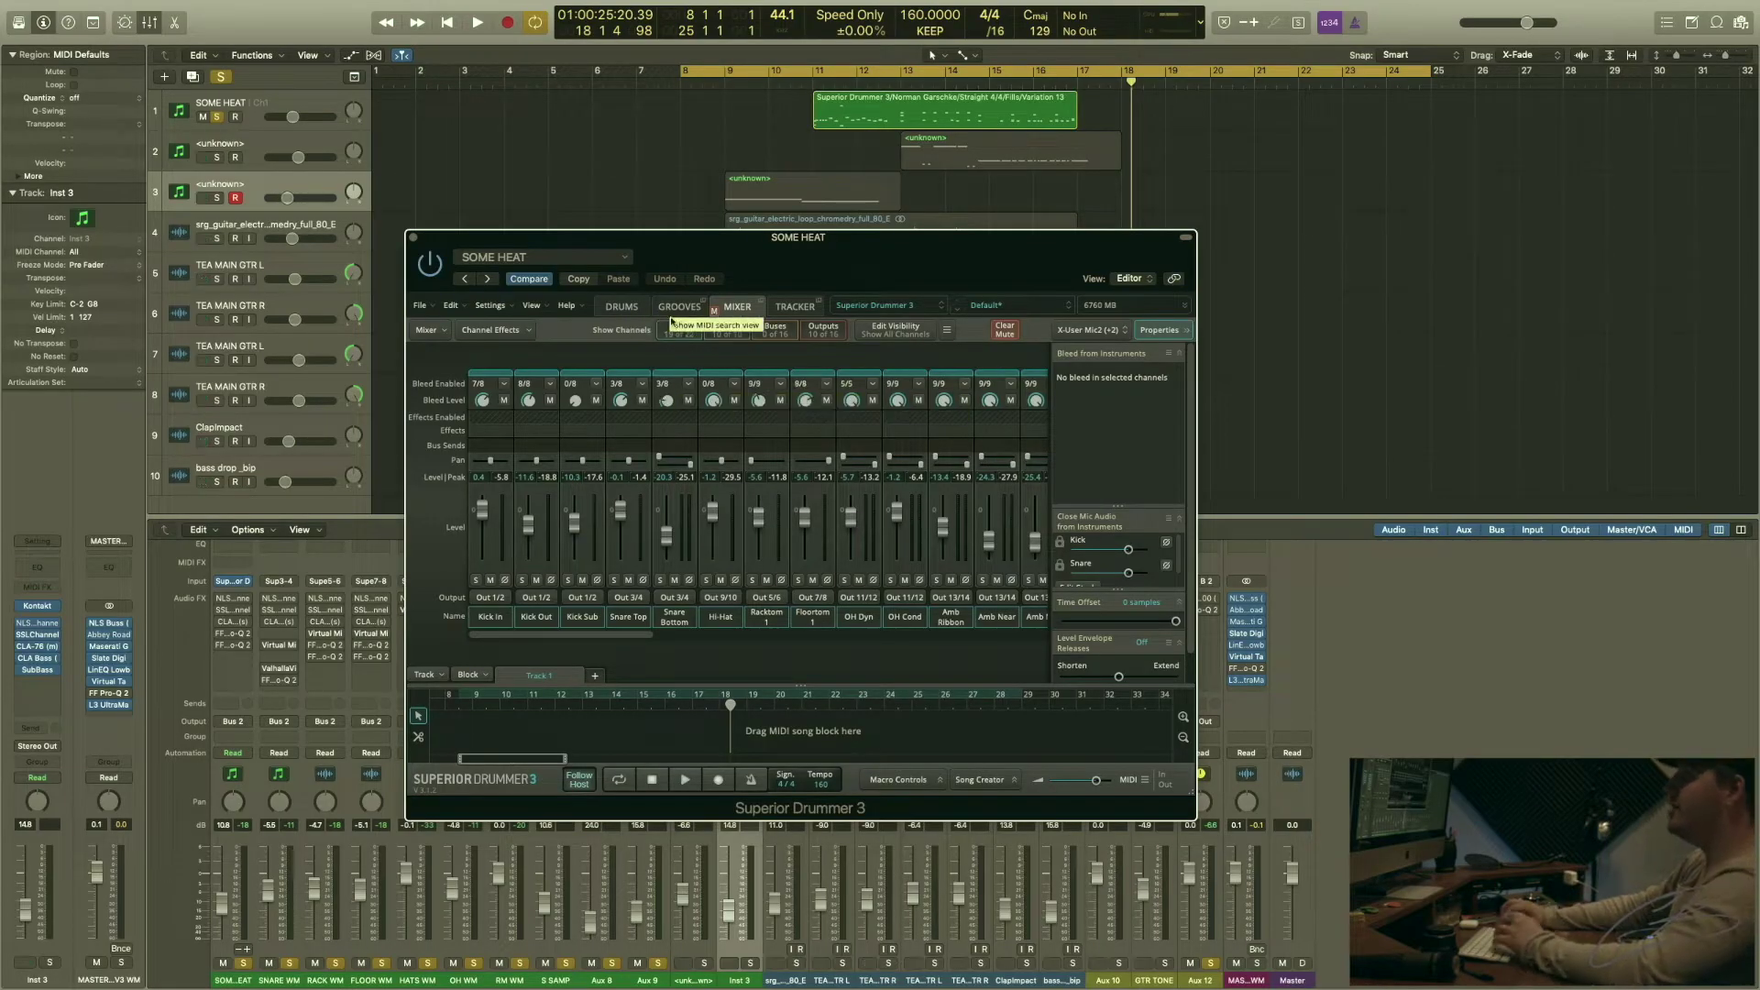
pyautogui.click(623, 308)
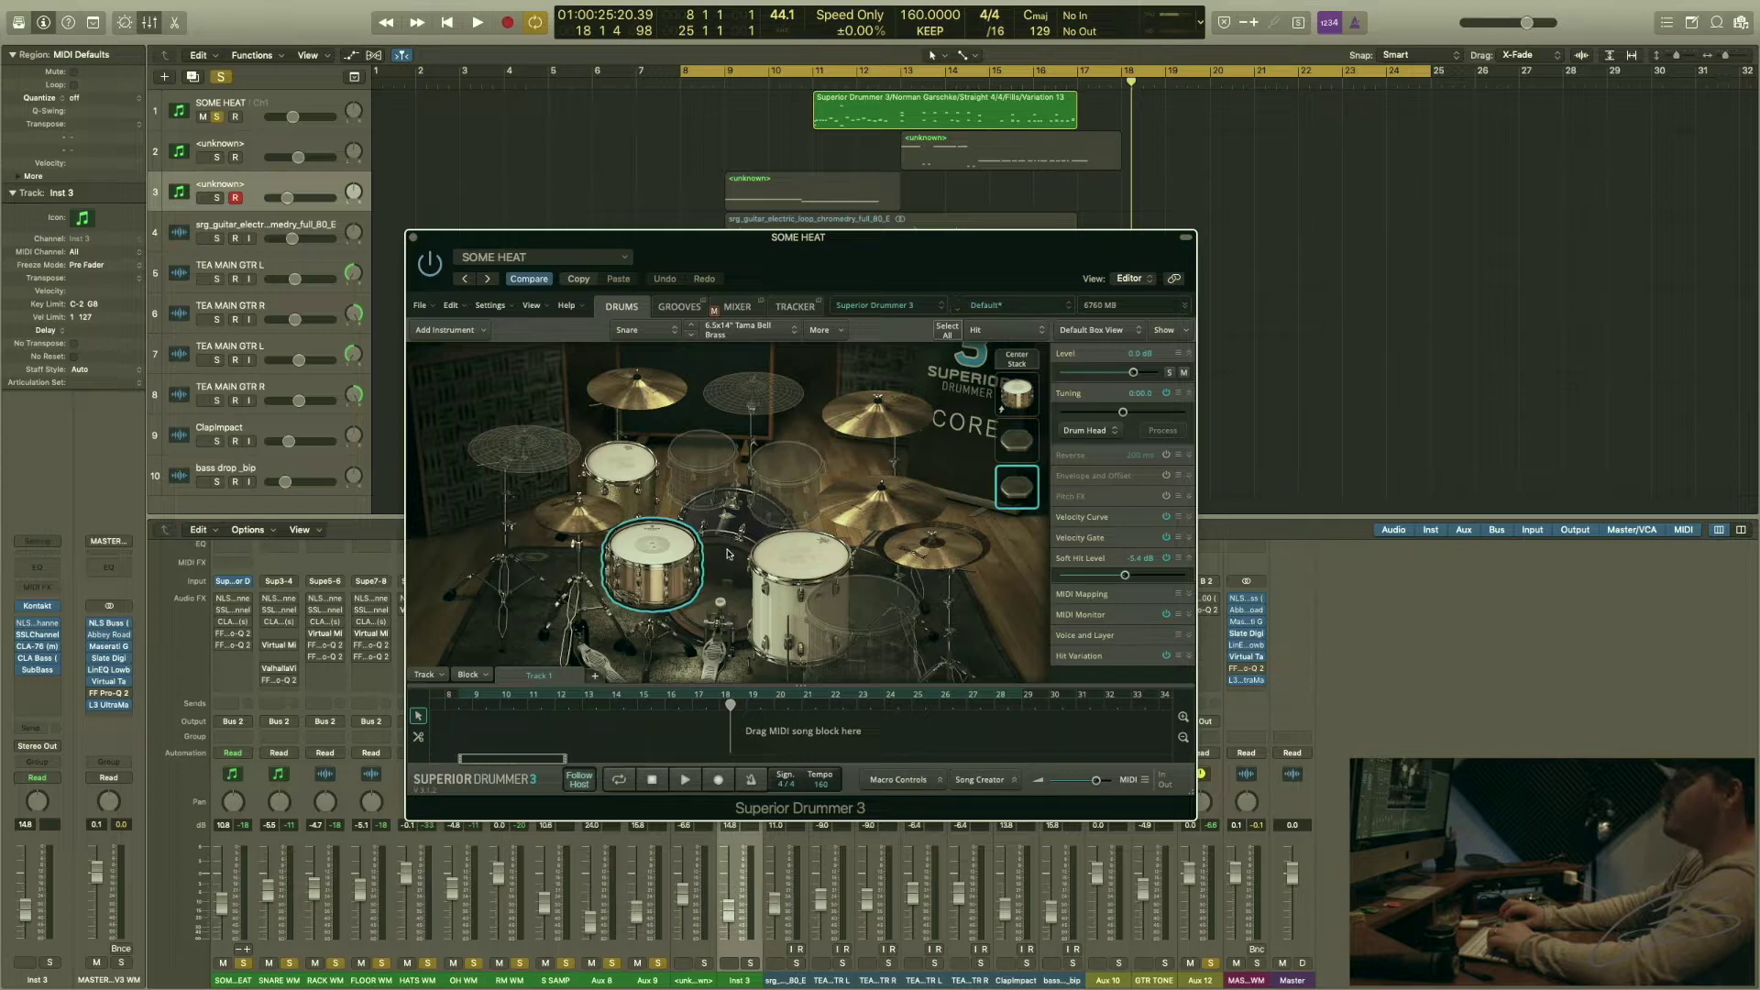
# - Select the snare in the kit and look through the alternative kick drum models
pyautogui.click(616, 539)
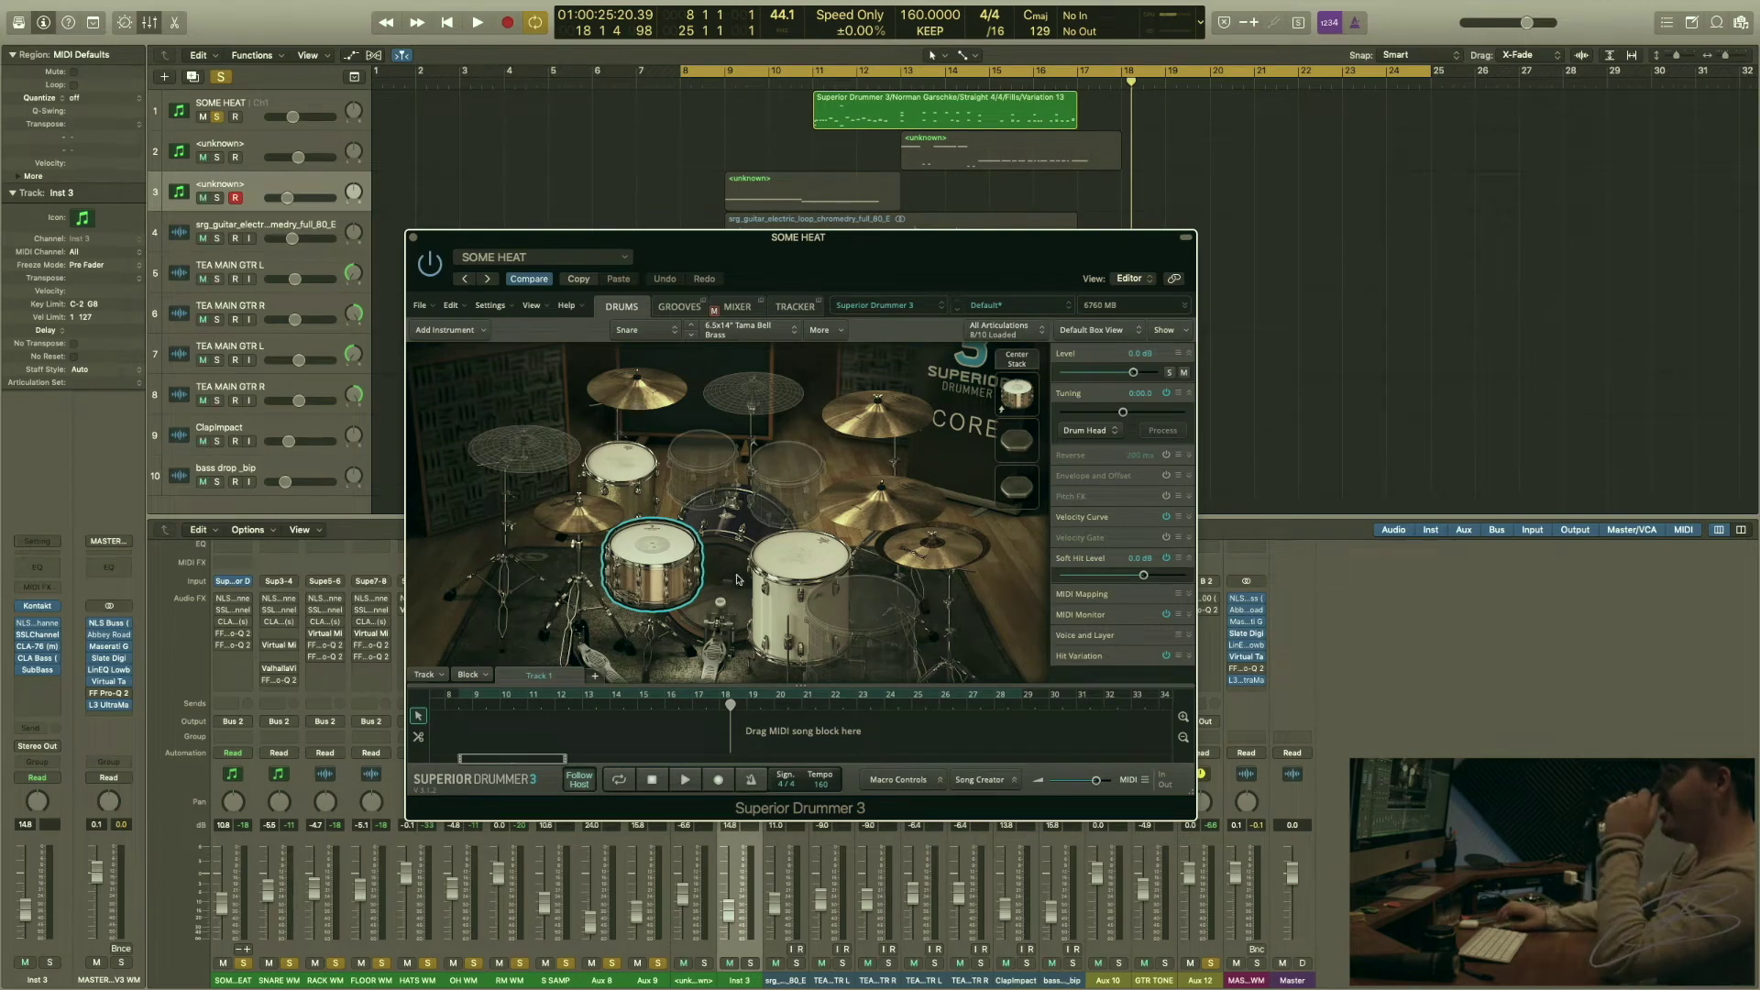
pyautogui.click(738, 579)
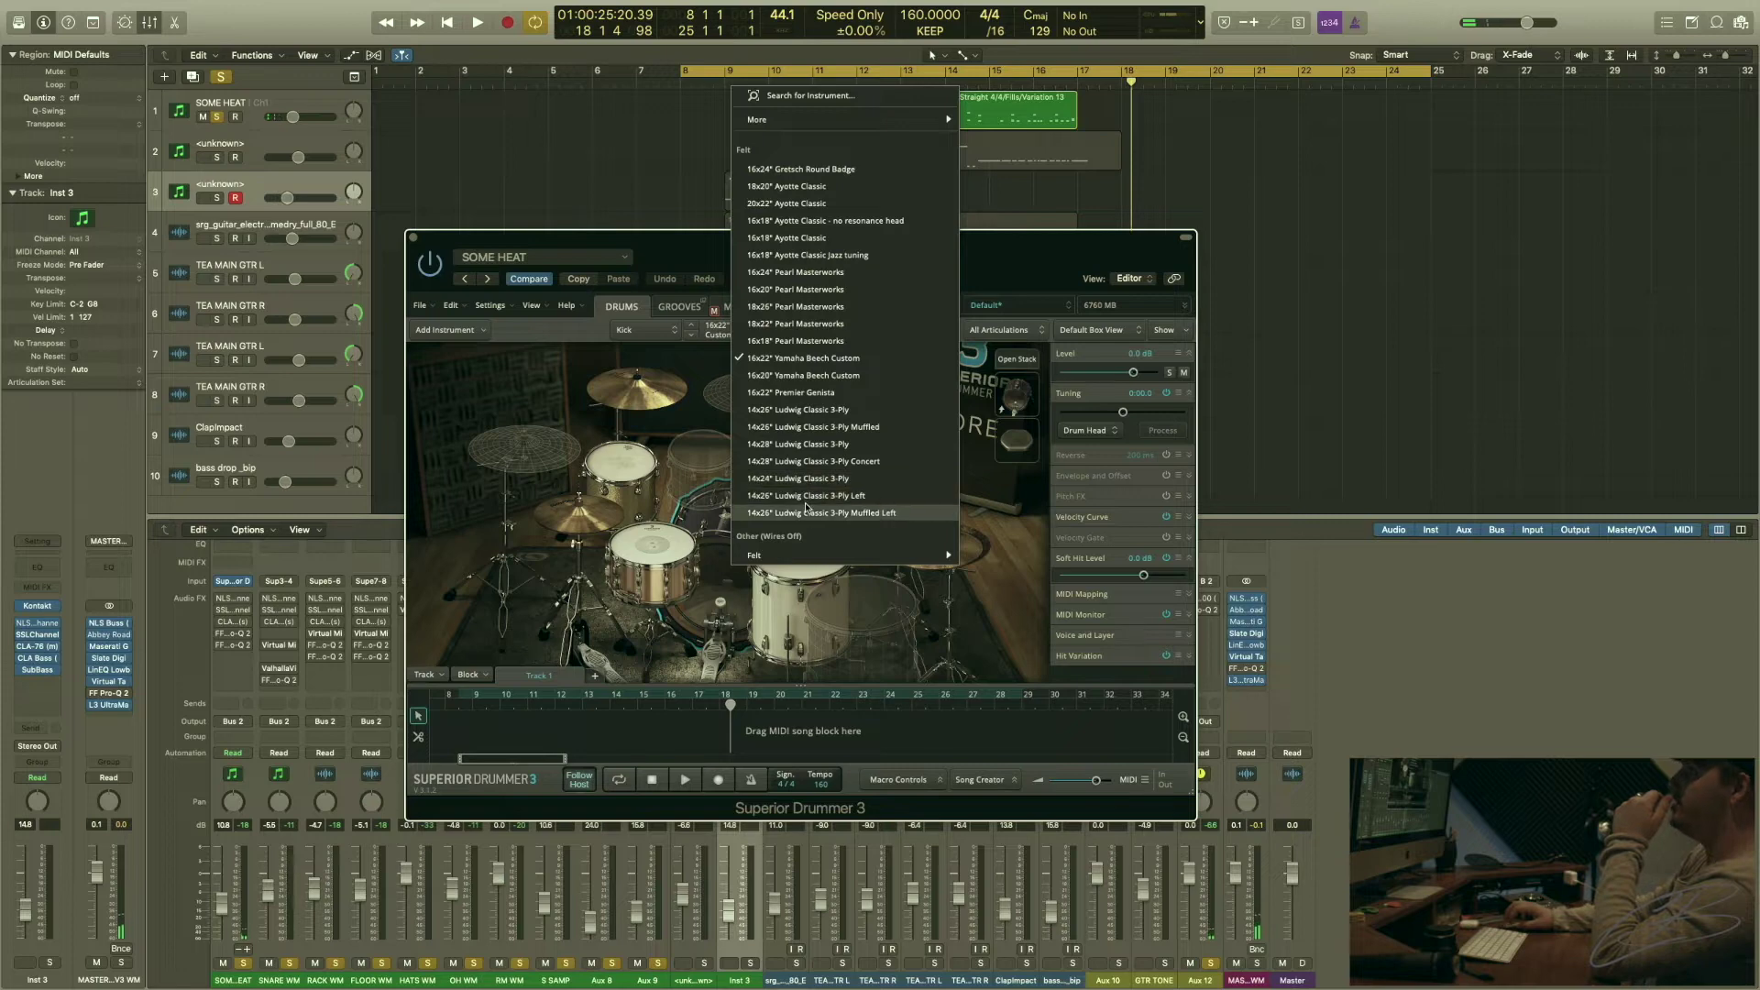
pyautogui.click(781, 186)
# - Open the instrument search for the snare and browse the available snare models
pyautogui.click(653, 553)
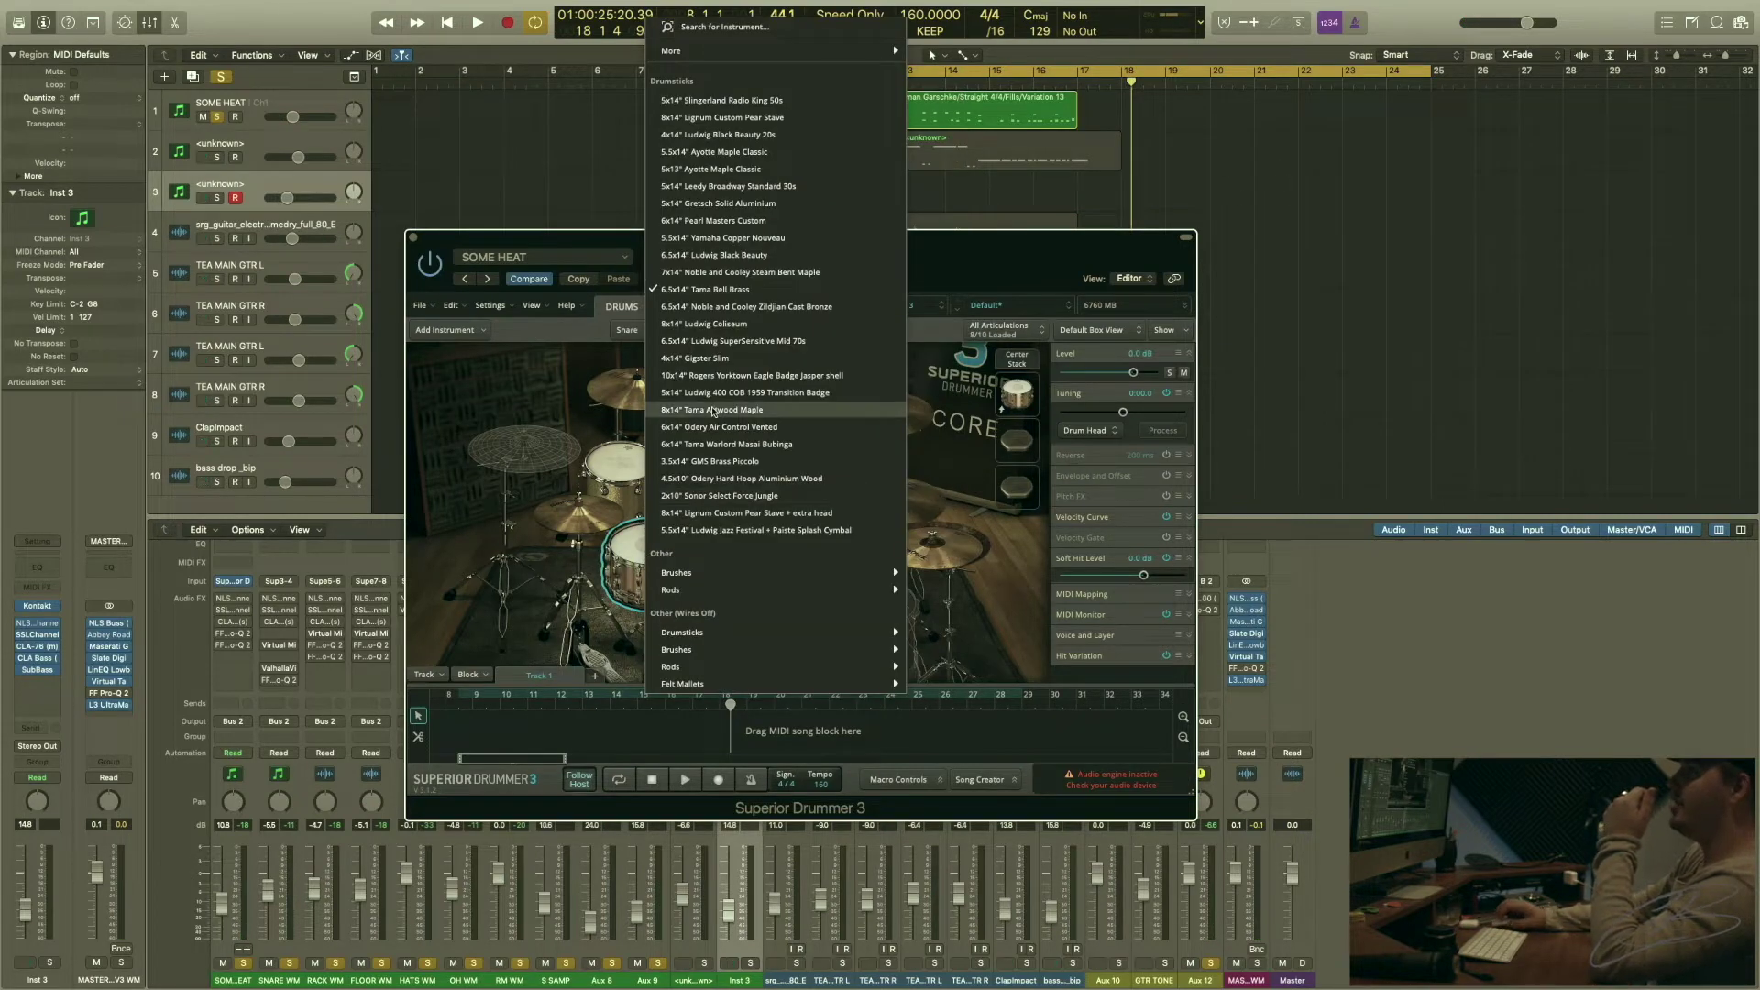
pyautogui.click(750, 32)
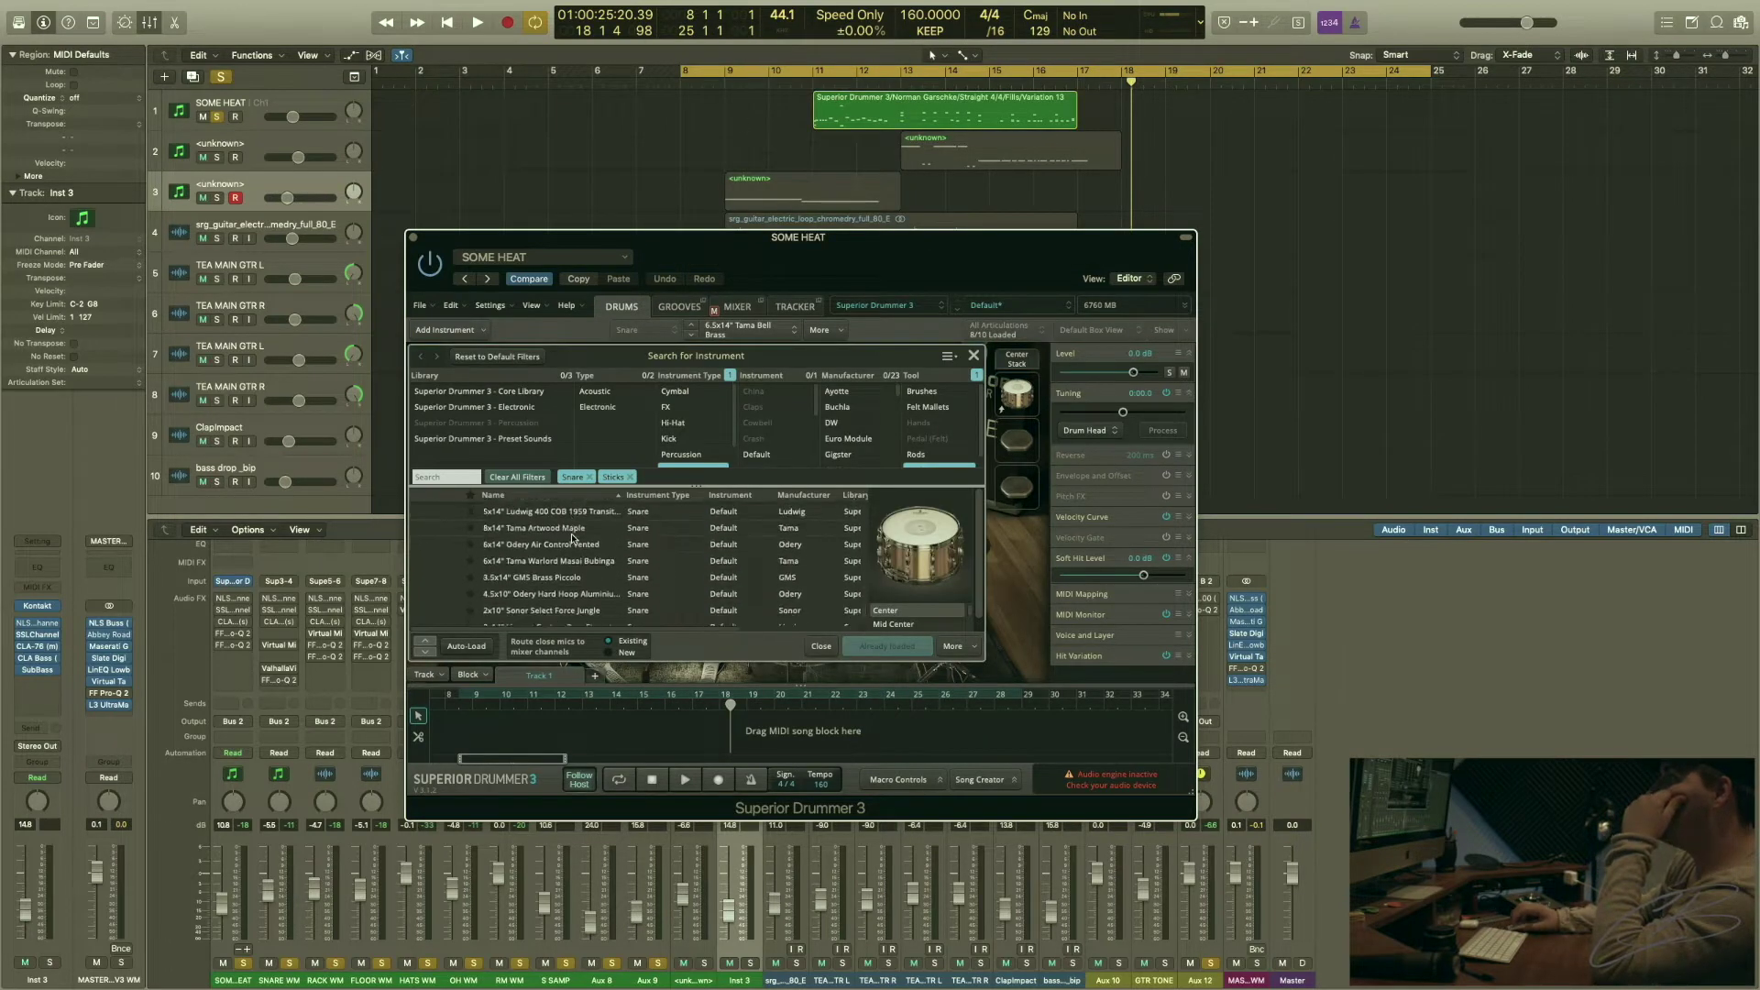
pyautogui.scroll(-5, 572, 538)
pyautogui.scroll(-10, 573, 539)
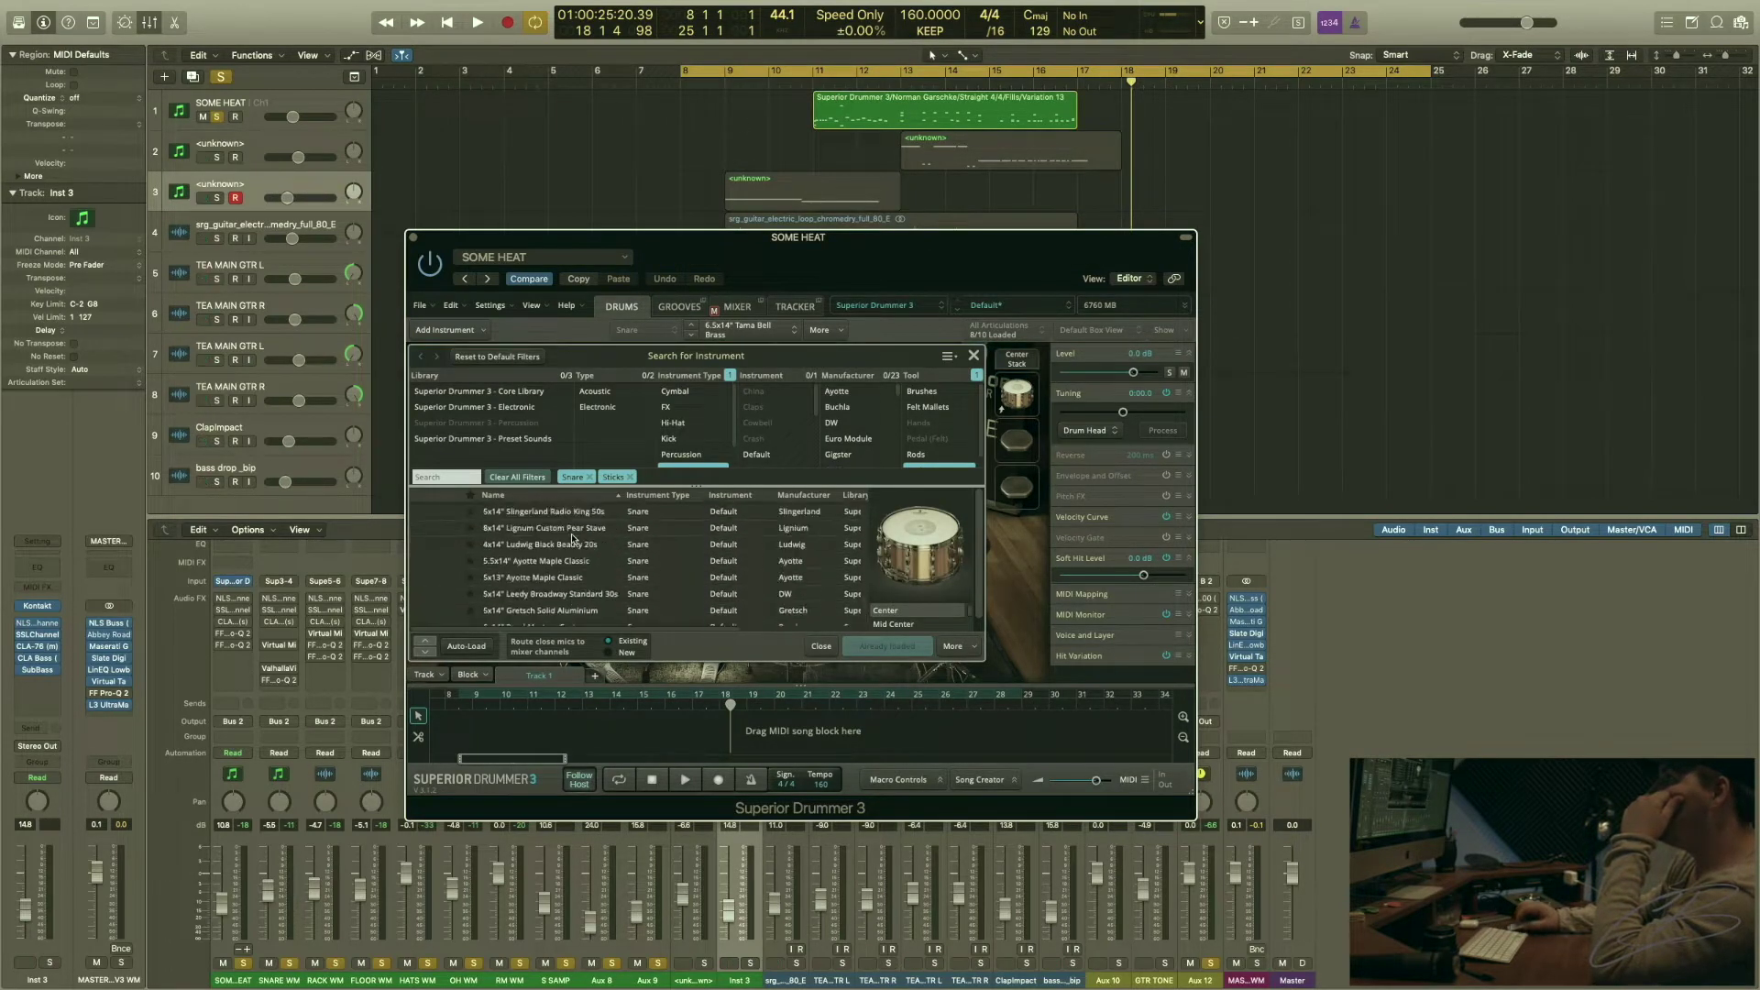
pyautogui.scroll(-8, 572, 539)
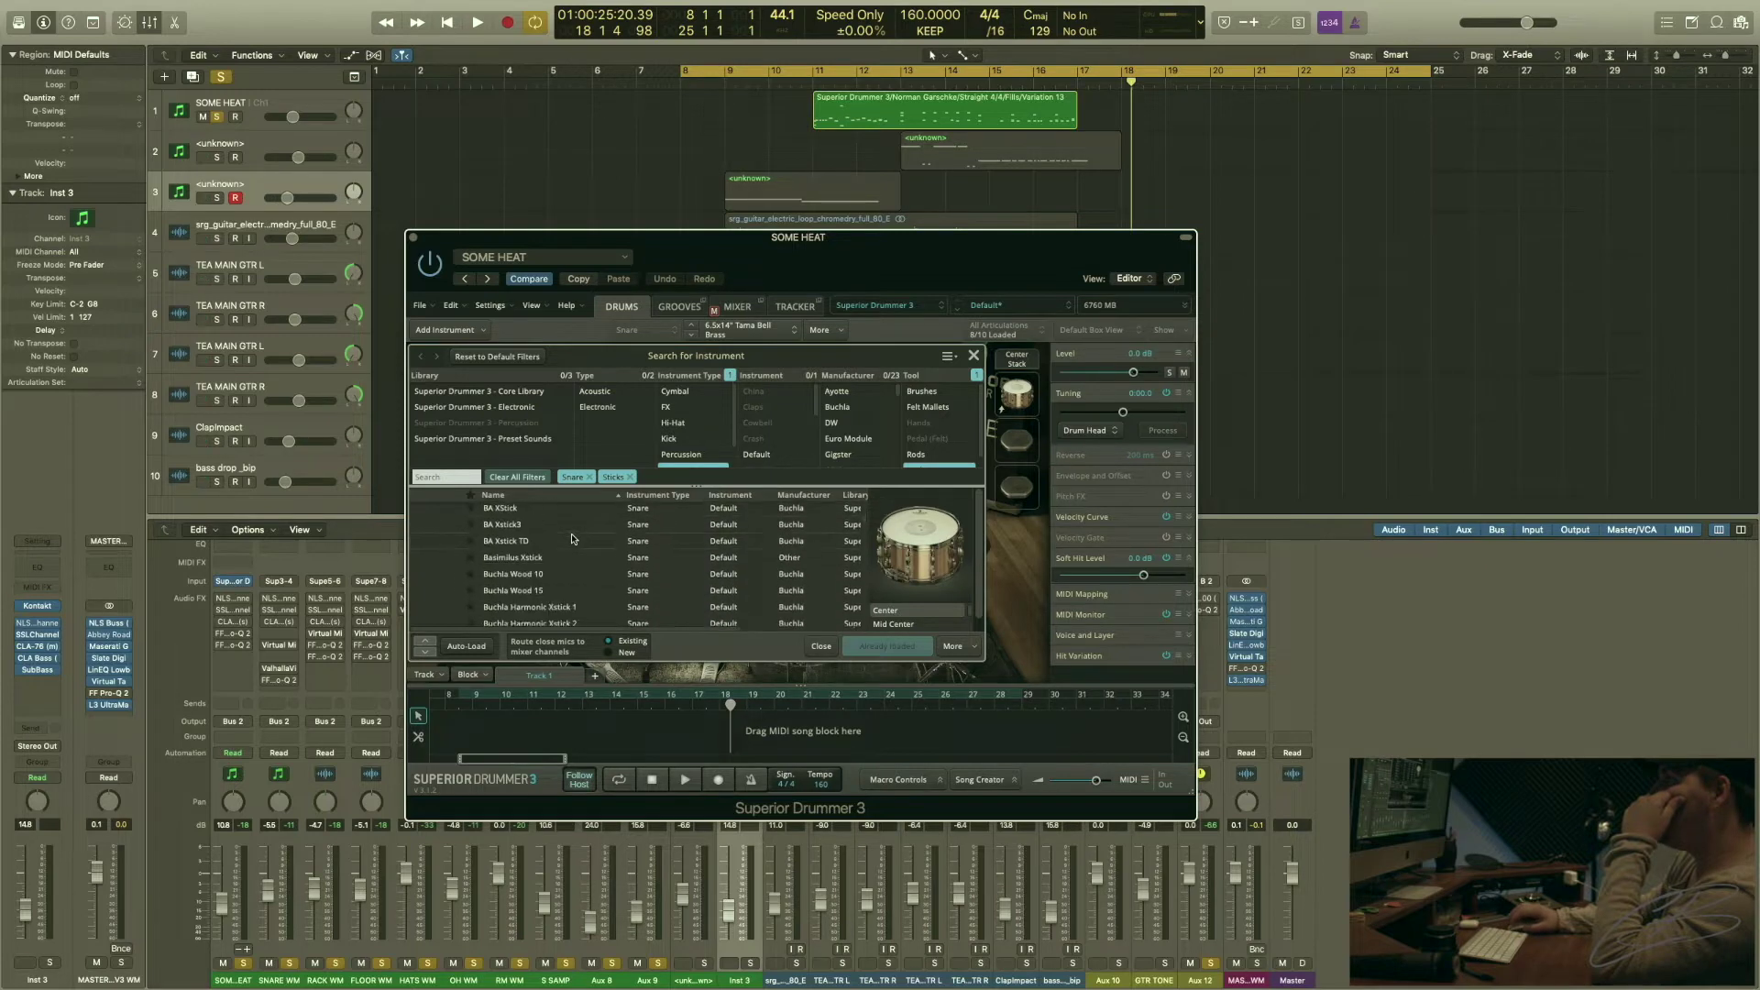
# - Filter the instrument search to Toms, the Superior Drummer 3 Core Library and the Acoustic type, and browse the models
pyautogui.click(679, 461)
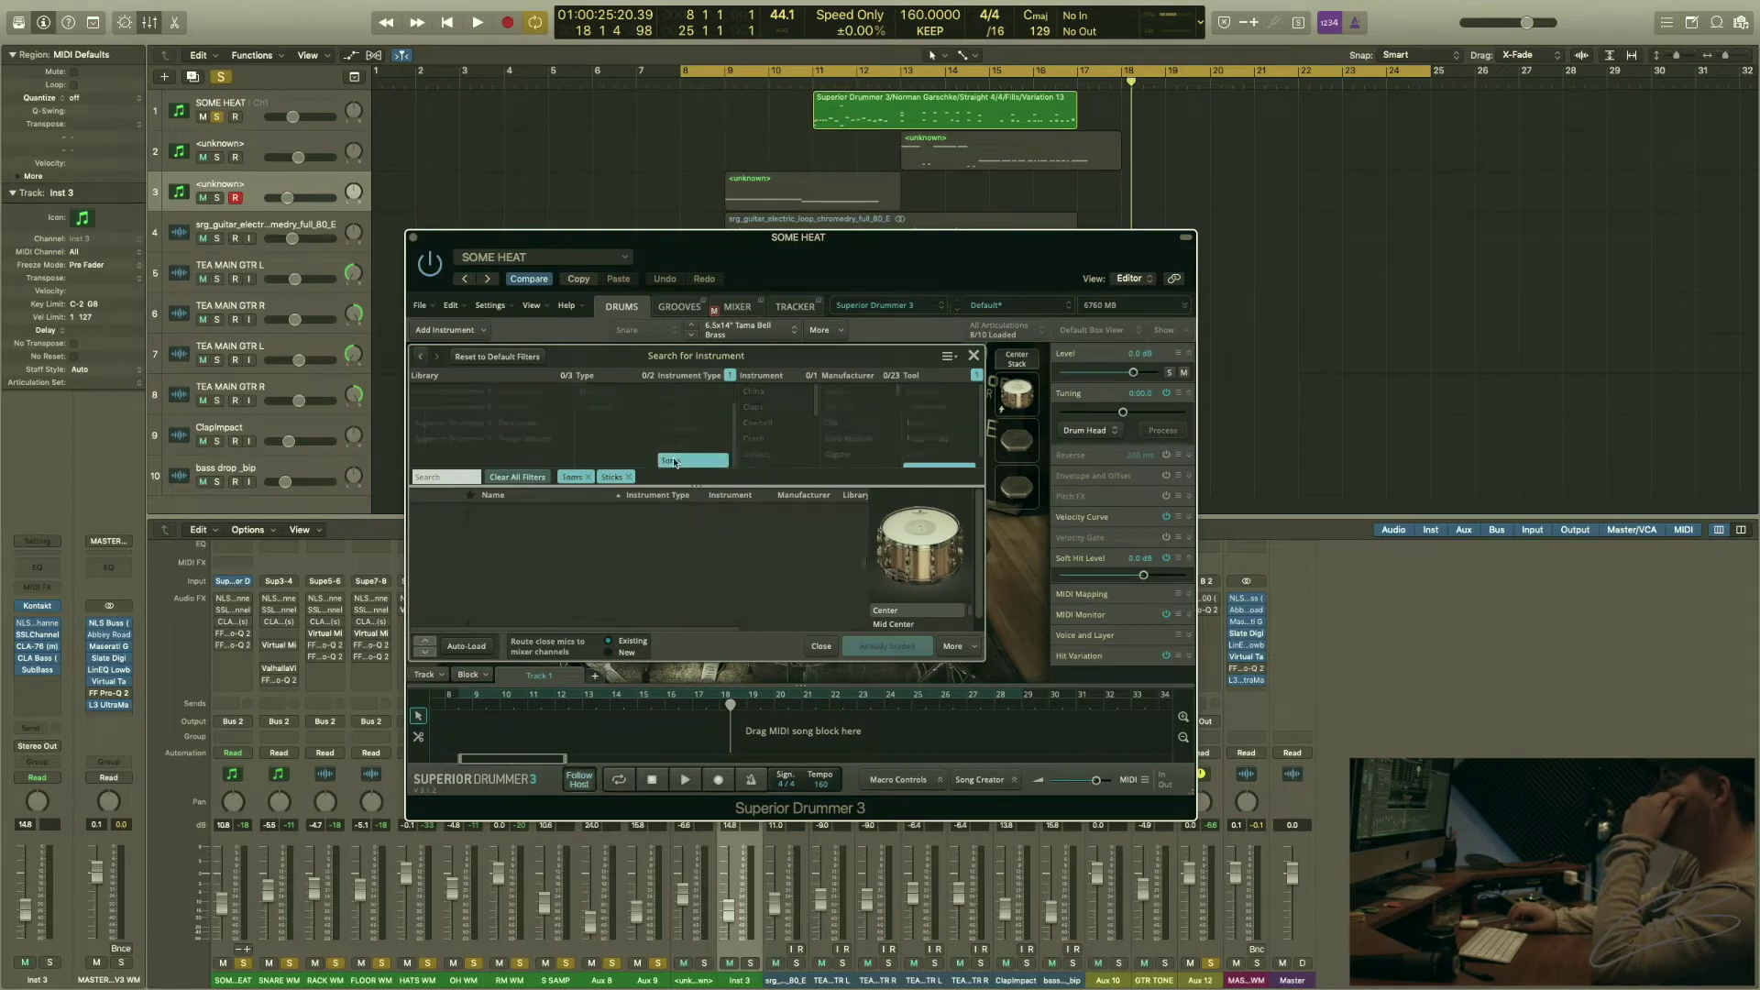
pyautogui.scroll(-5, 562, 542)
pyautogui.scroll(4, 562, 542)
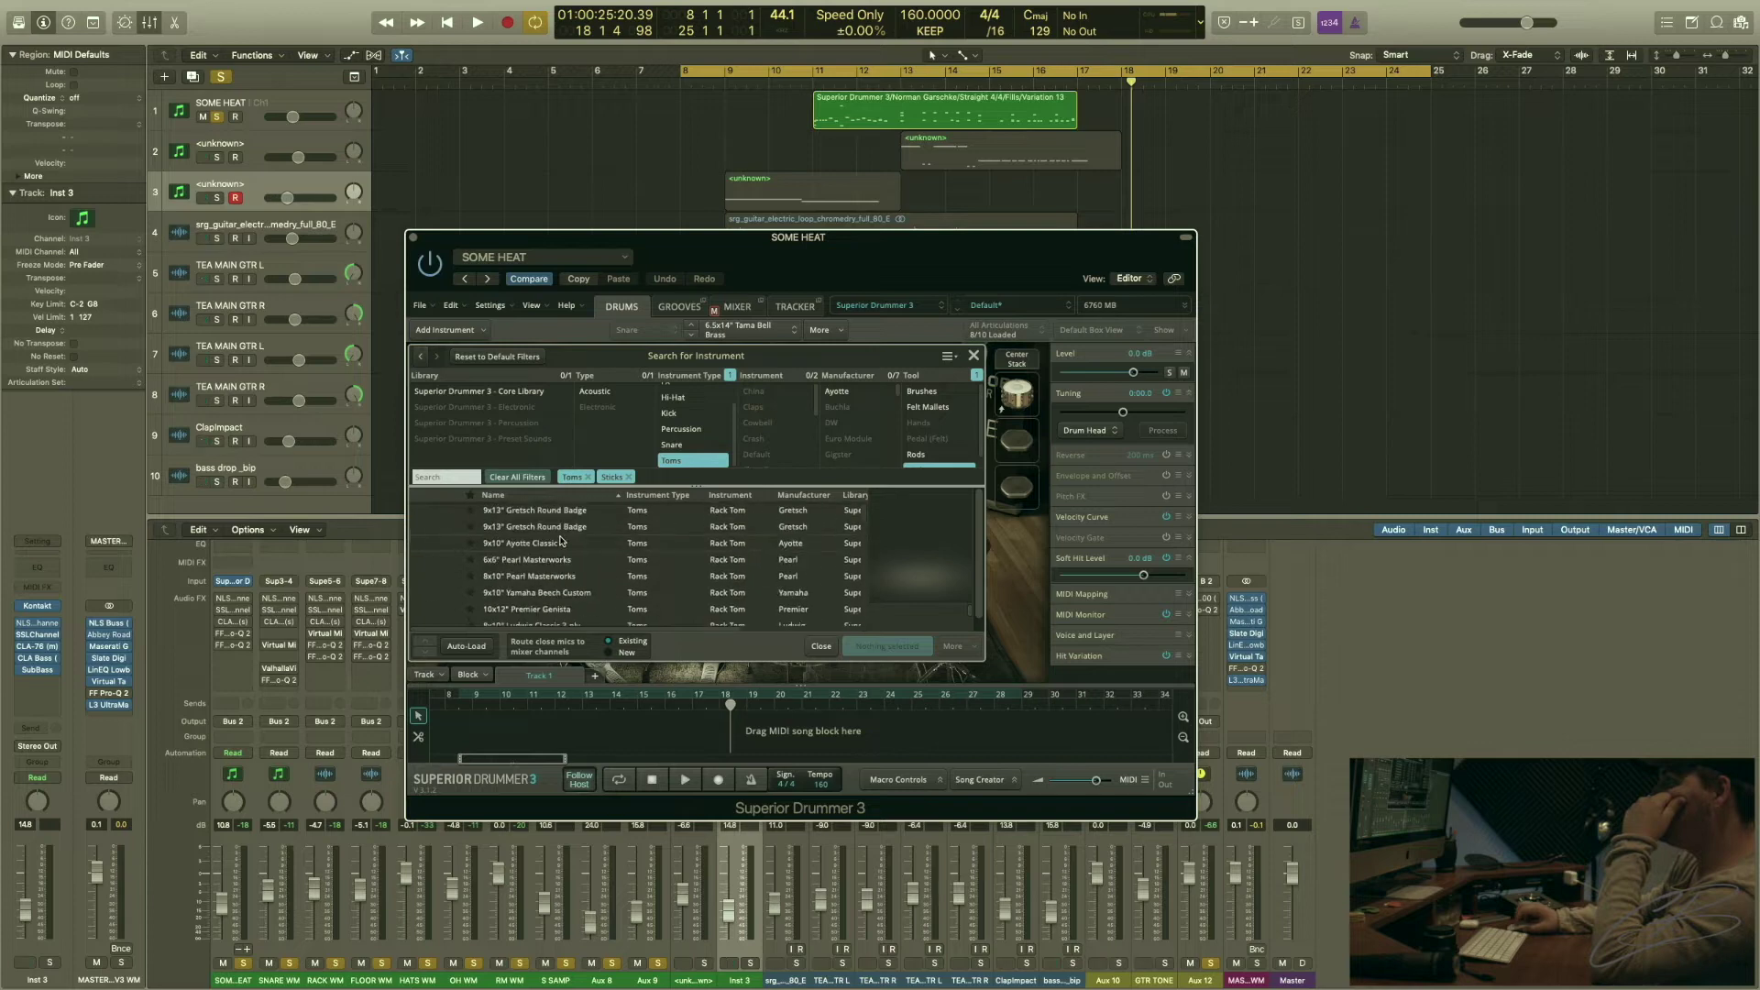
pyautogui.click(527, 395)
pyautogui.scroll(-5, 541, 577)
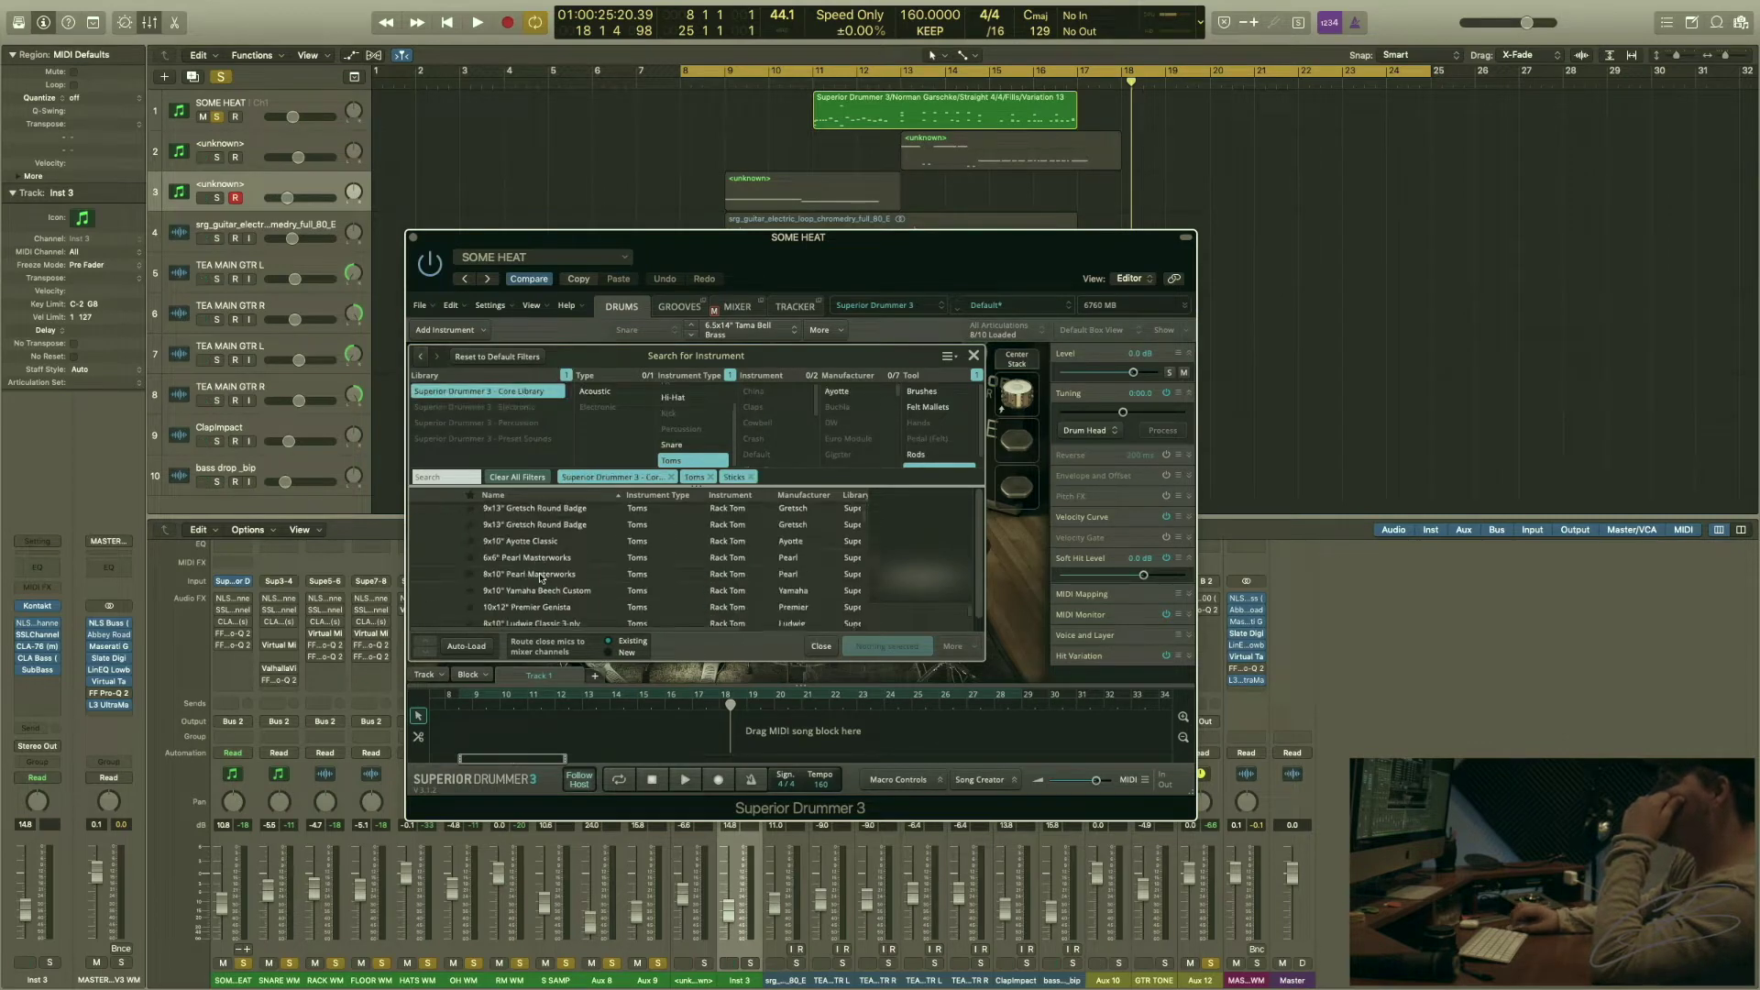
pyautogui.scroll(5, 541, 577)
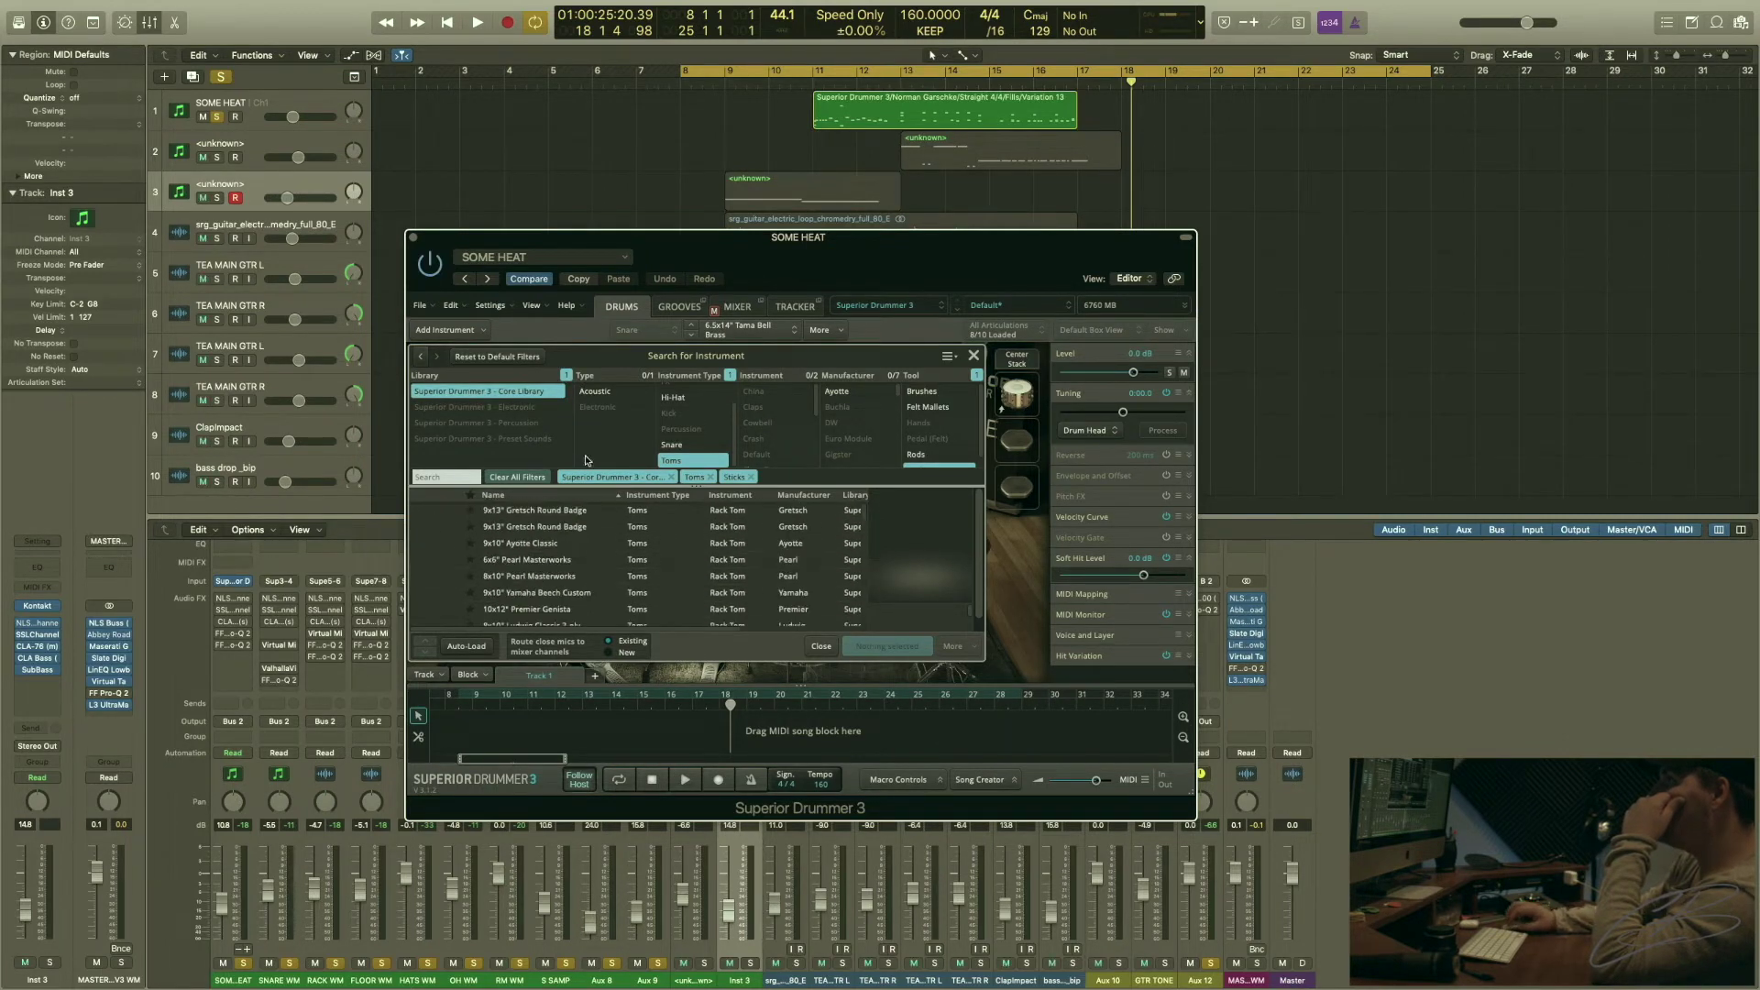
pyautogui.click(609, 393)
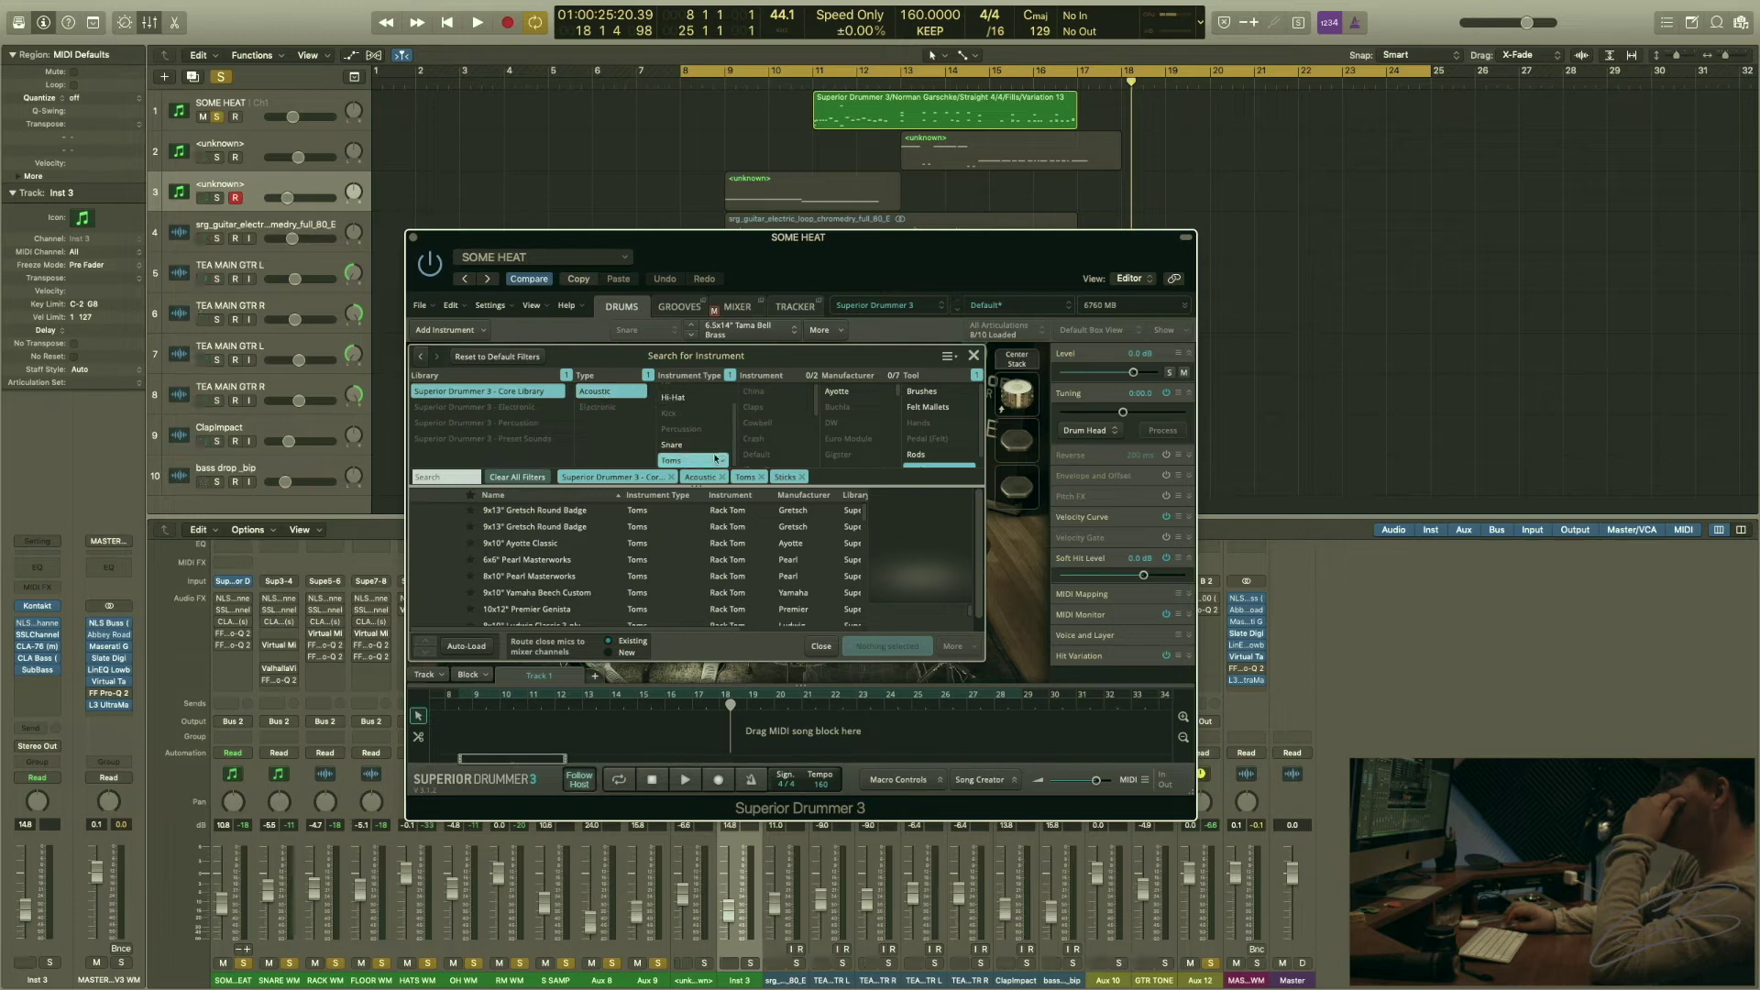
# - Clear the instrument type, library and tool filters, and restrict the search to the Superior Drummer 3 Percussion library
pyautogui.click(731, 376)
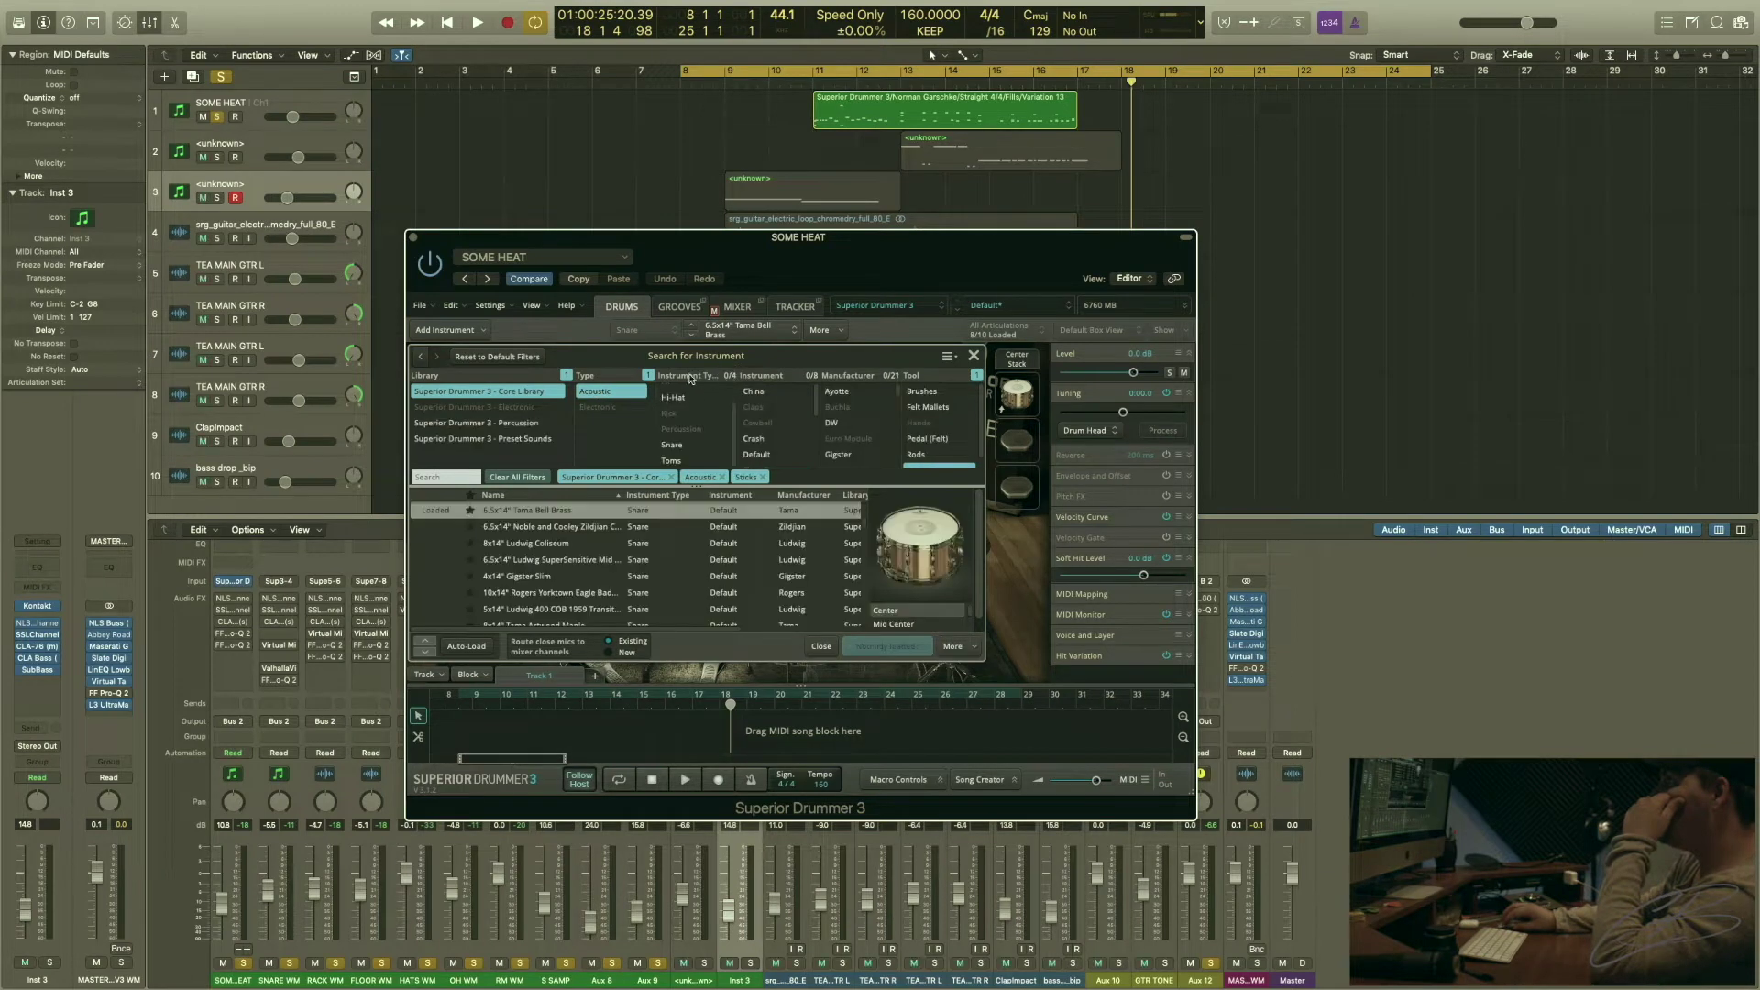
pyautogui.click(566, 375)
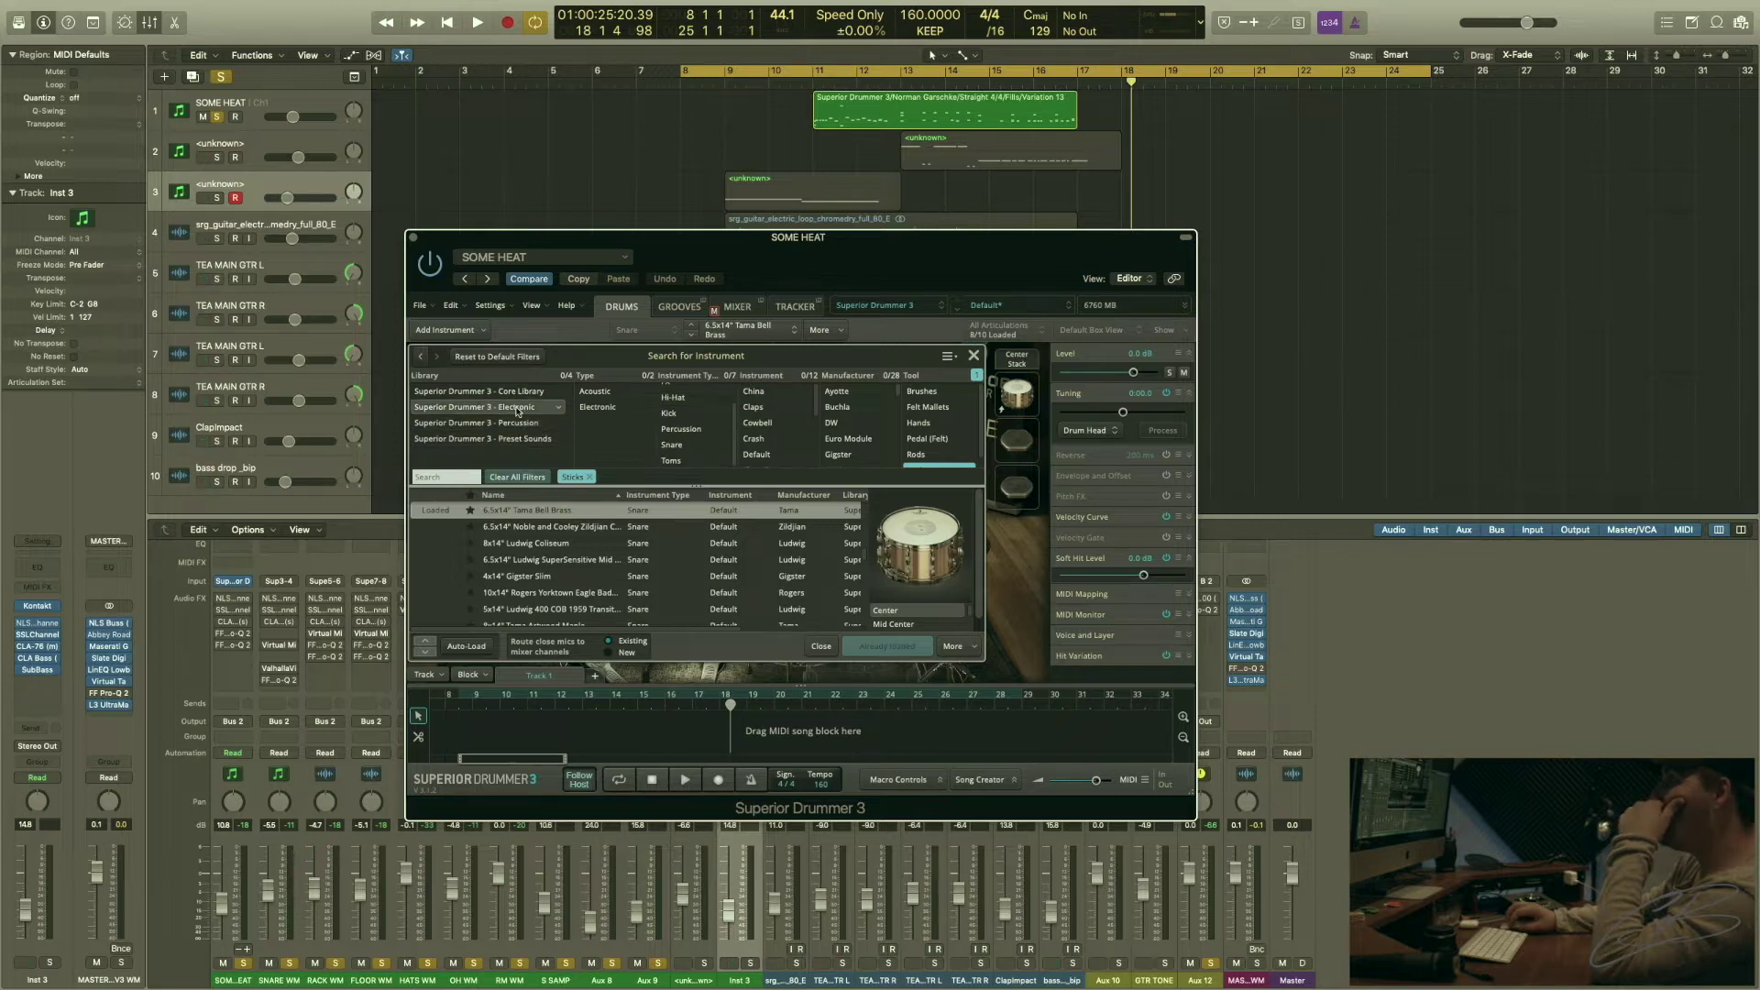
pyautogui.click(523, 423)
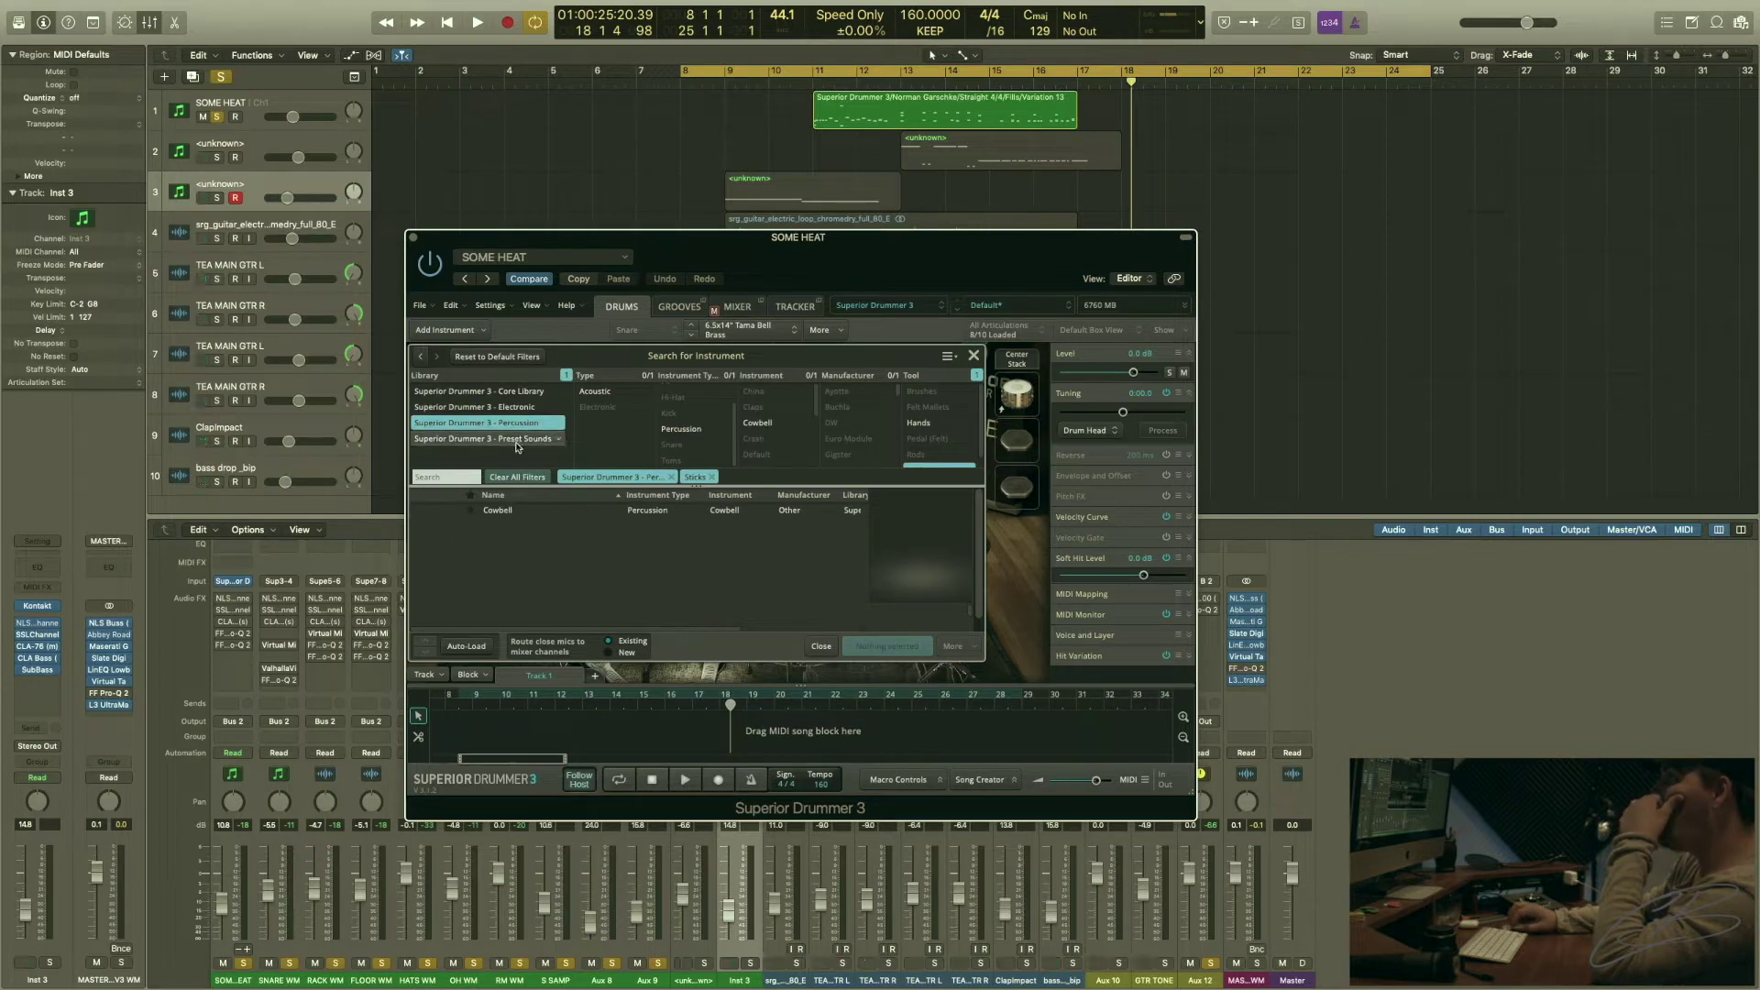
pyautogui.click(977, 375)
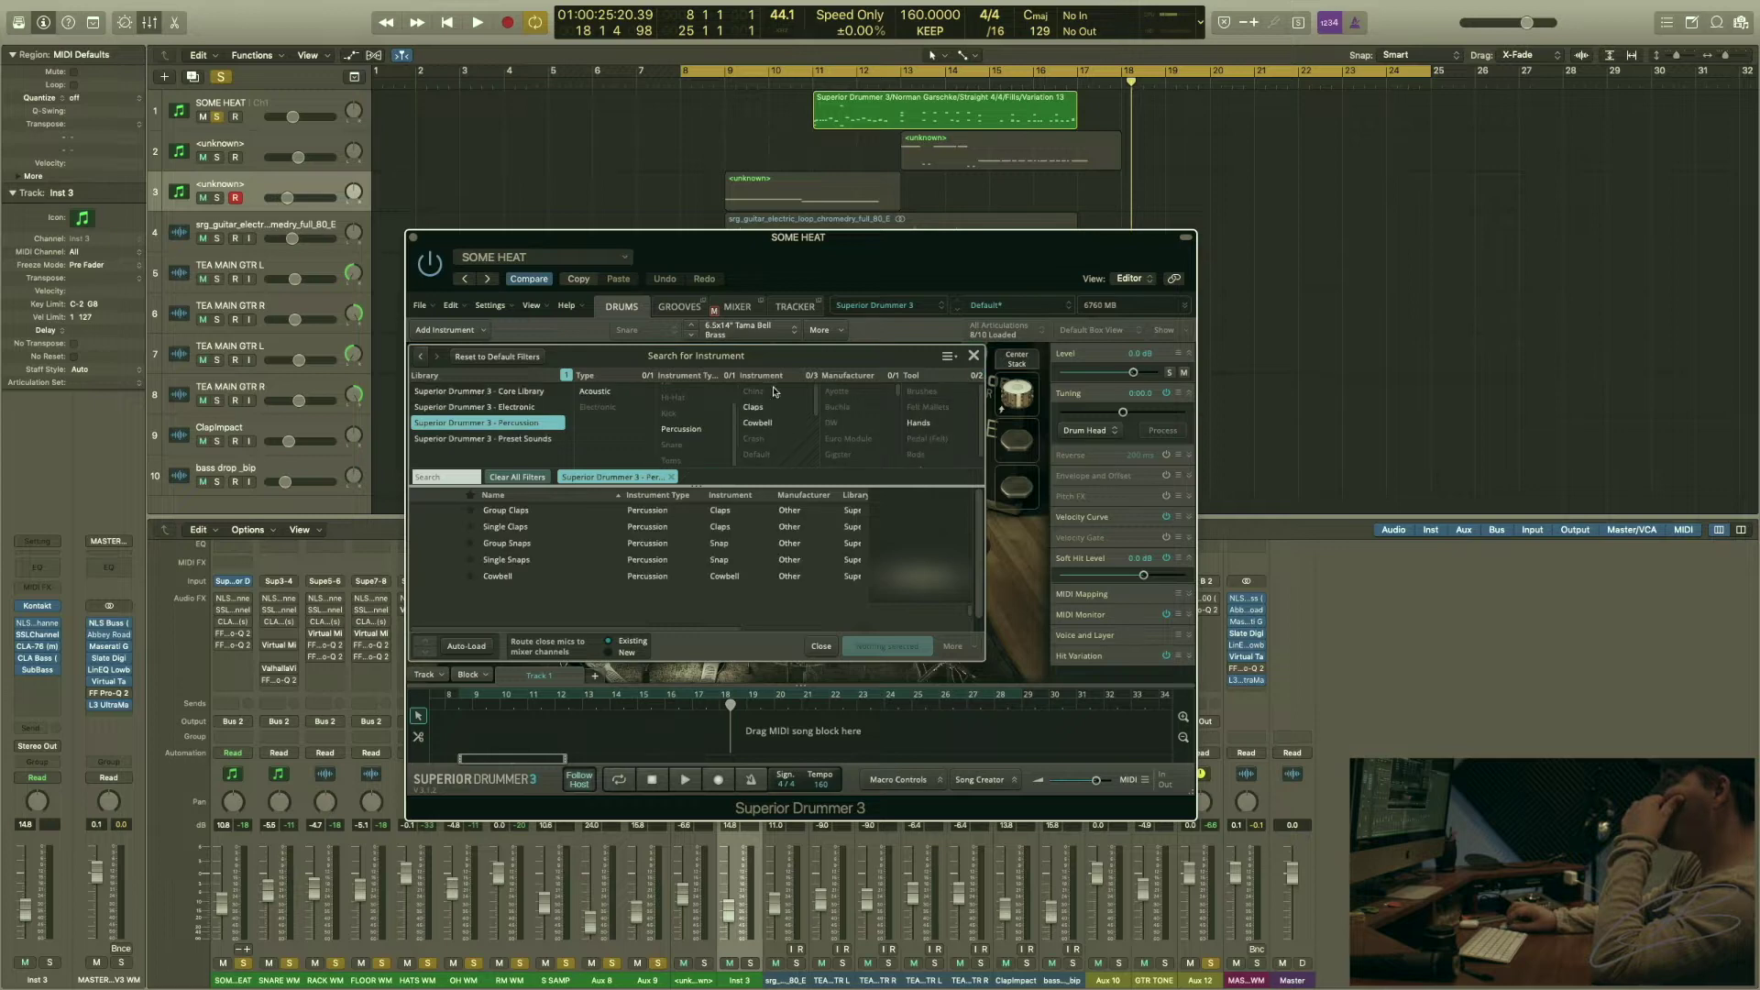
# - Audition the Single Claps, Group Claps, Group Snaps, Single Snaps and Cowbell sounds in the search results
pyautogui.click(539, 528)
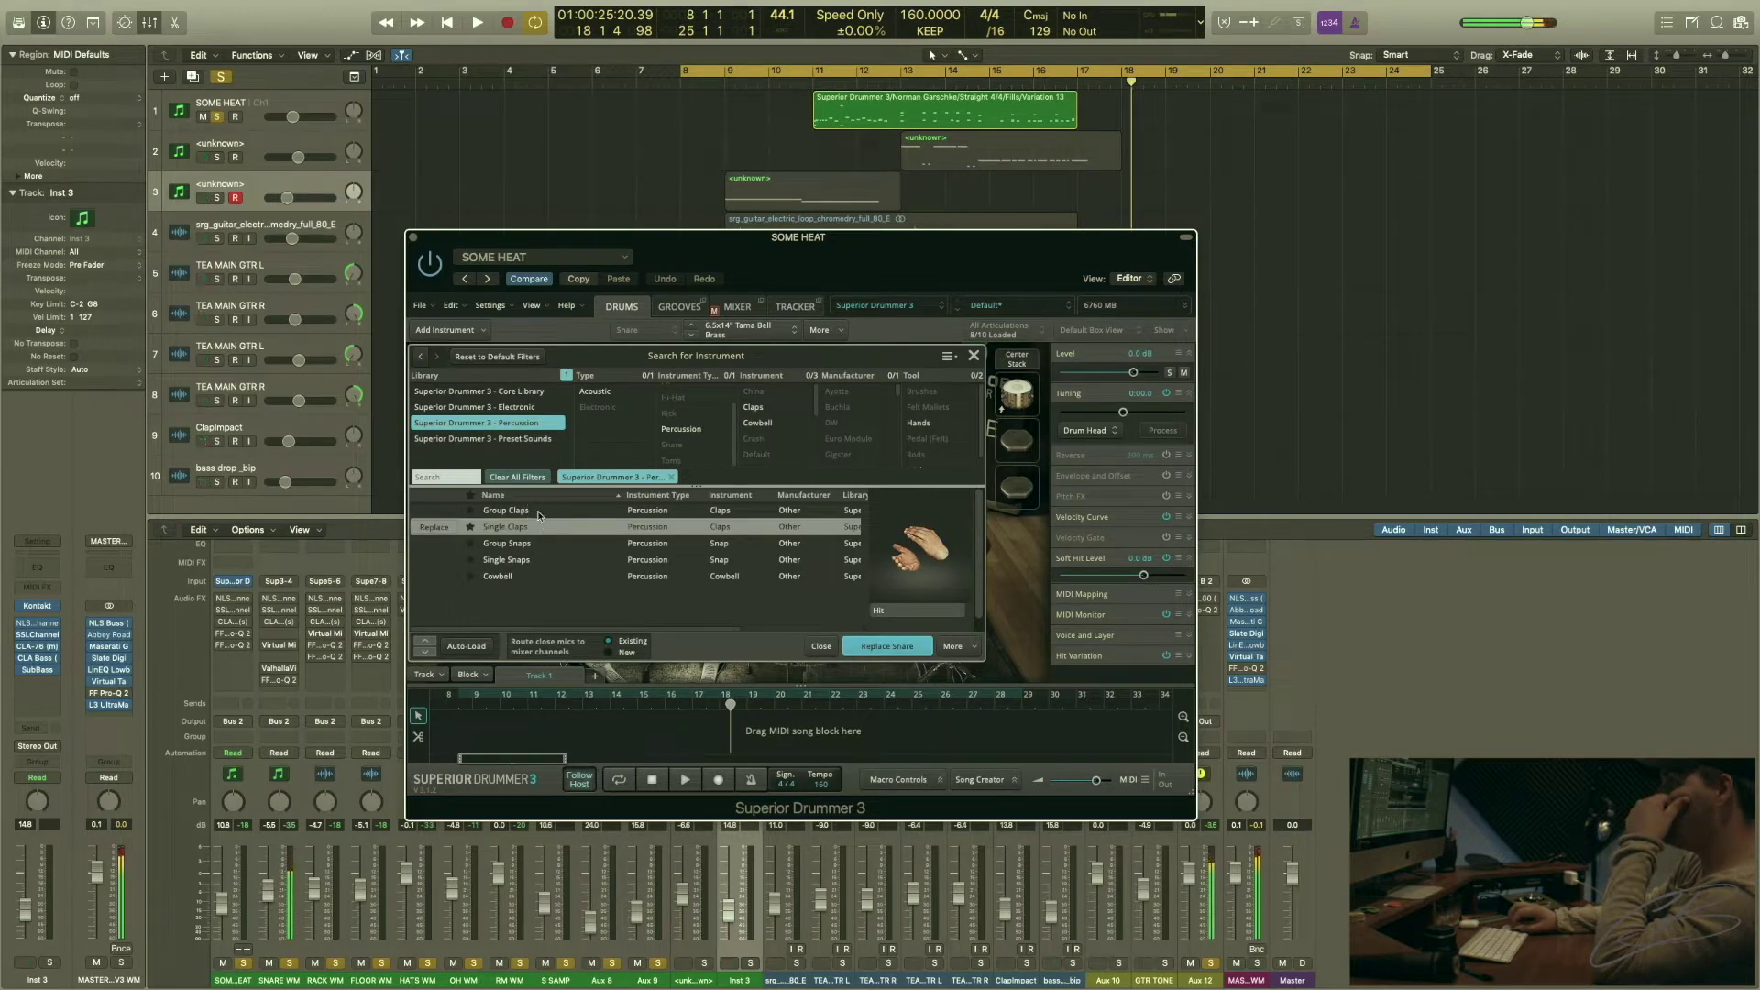
pyautogui.click(539, 512)
pyautogui.click(536, 528)
pyautogui.click(535, 543)
pyautogui.click(532, 560)
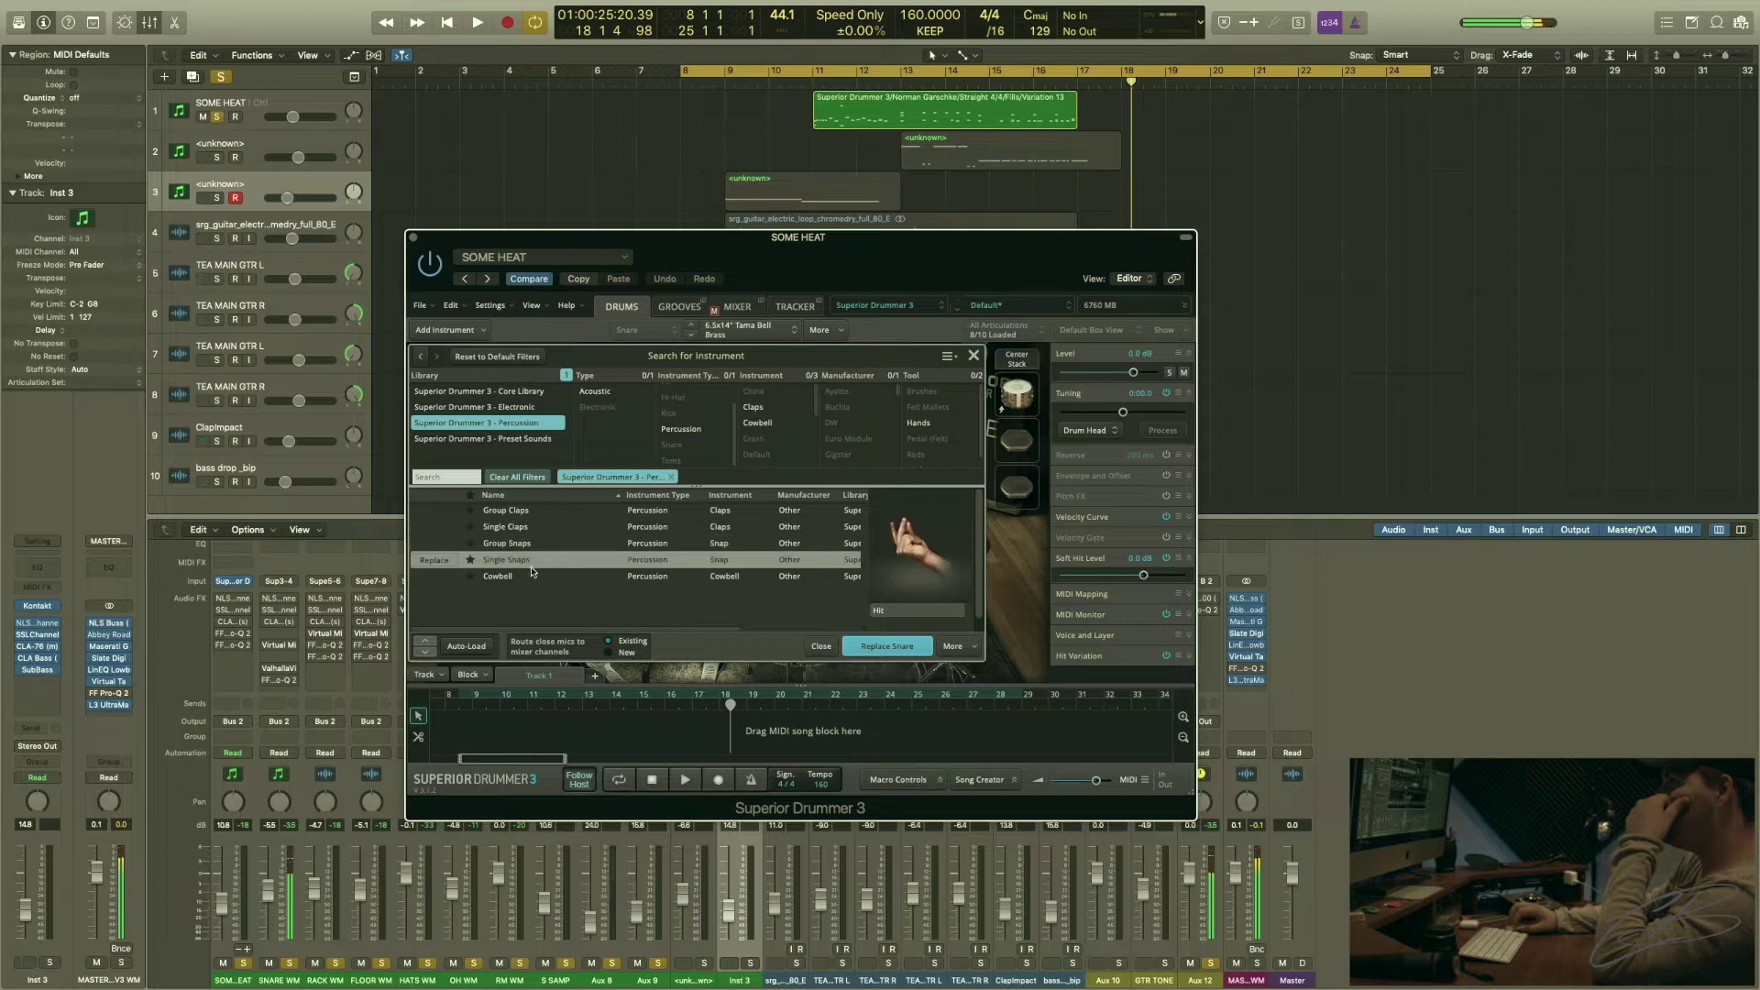
pyautogui.click(525, 577)
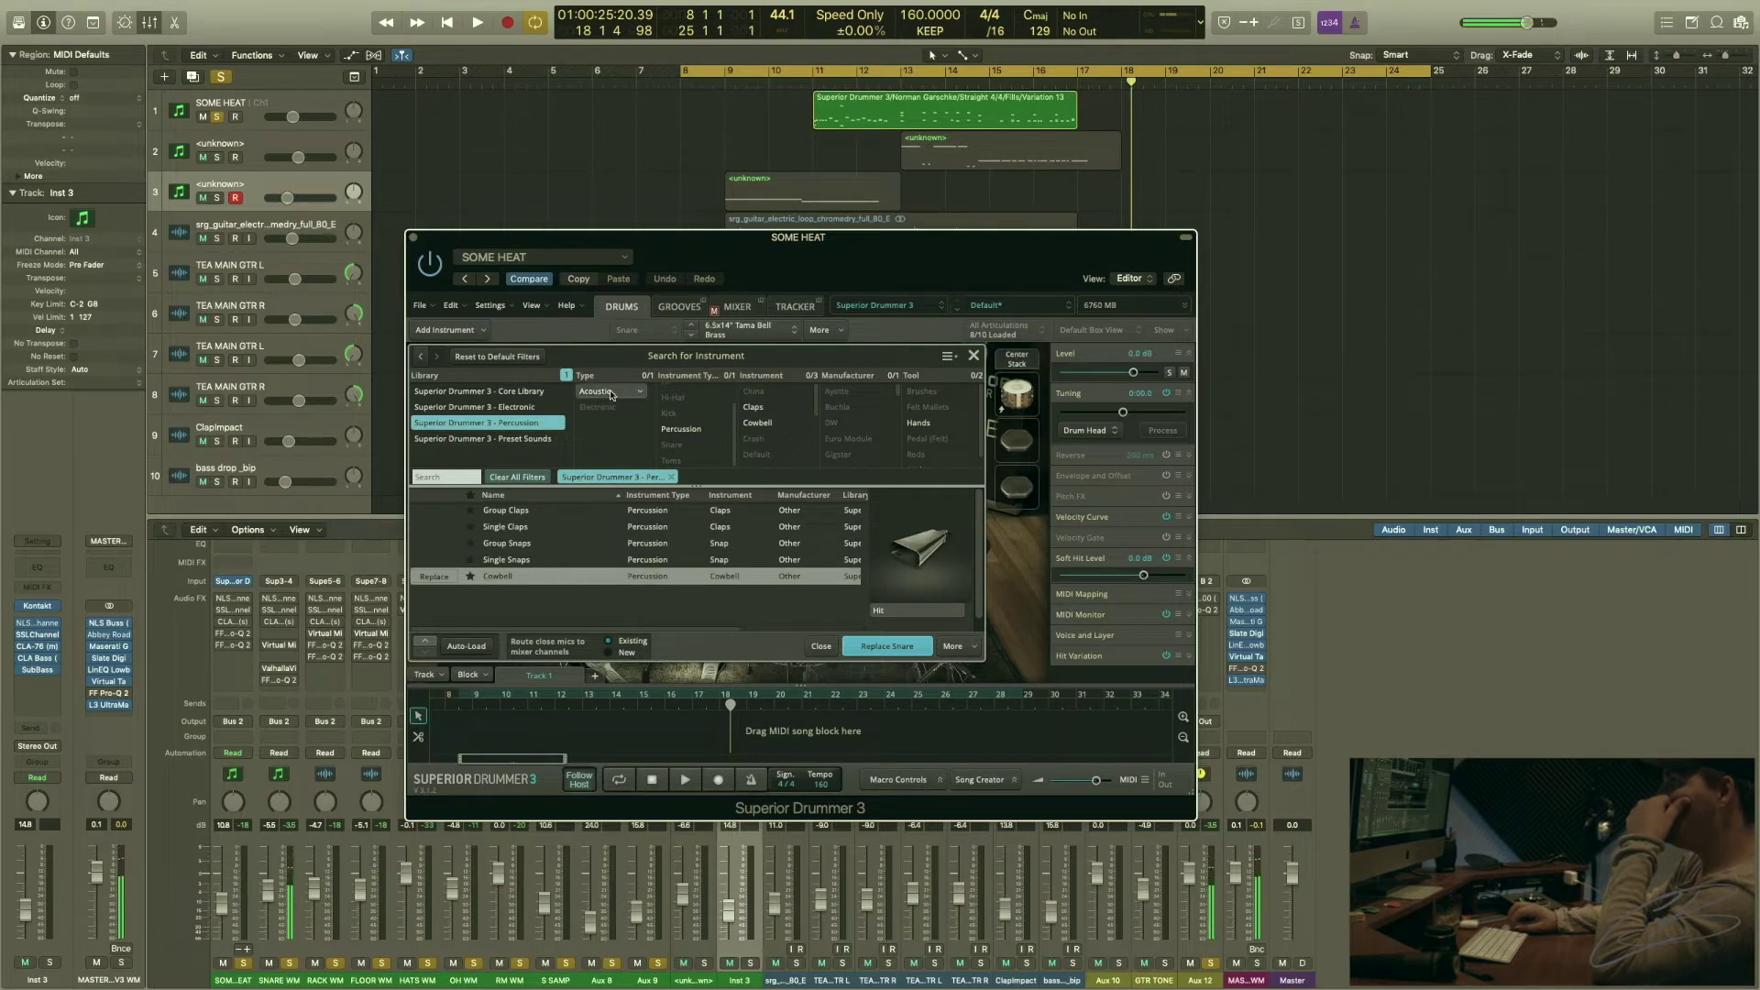
# - Clear the library filter, leave the instrument search without replacing the snare, and show the drum plug-in's mixer
pyautogui.click(566, 374)
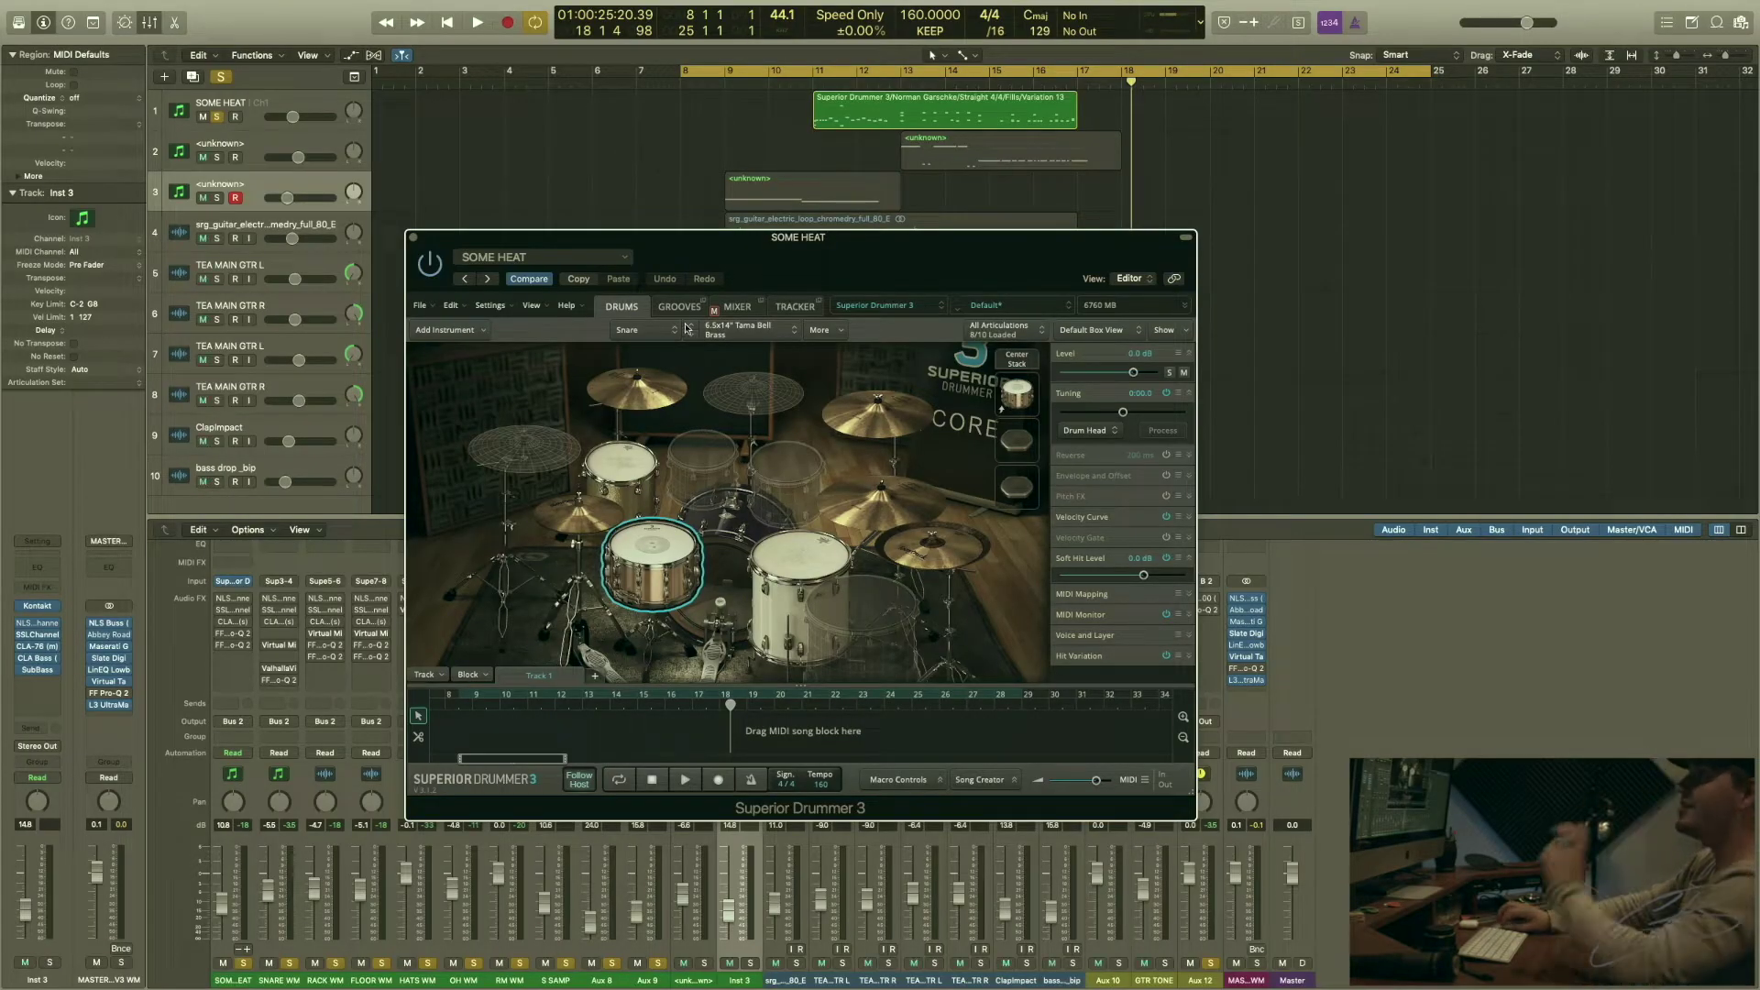
pyautogui.click(739, 308)
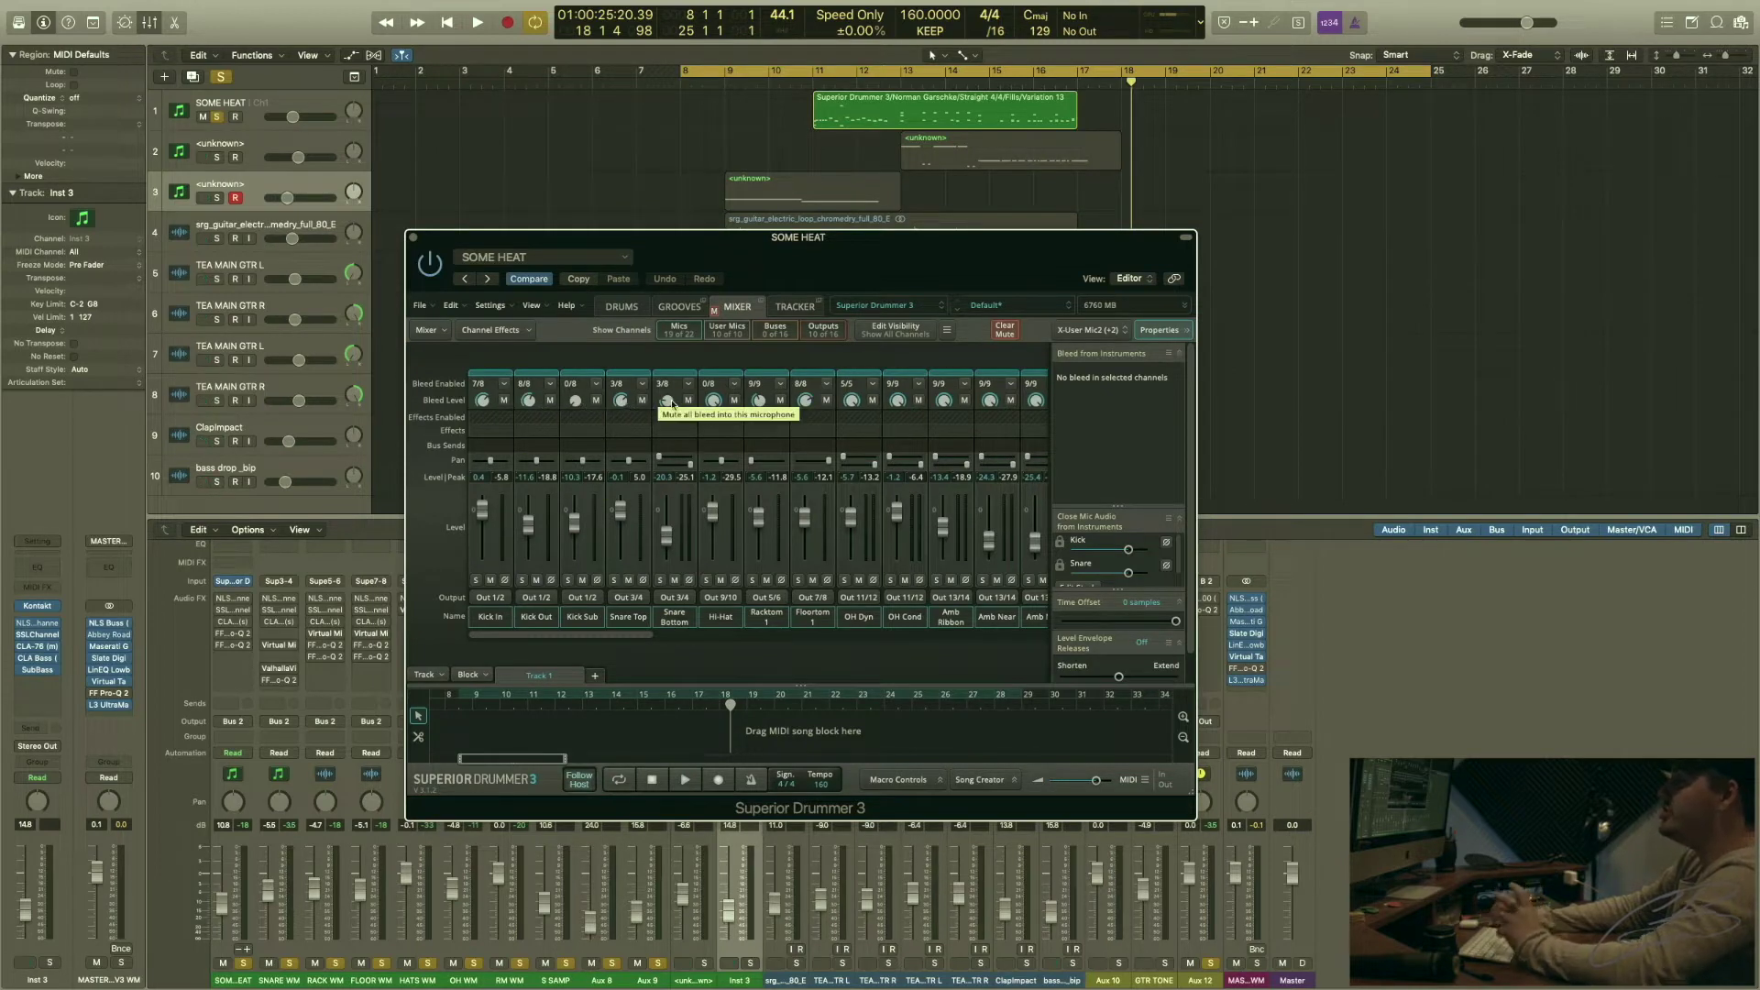
# - Play the session from the start of the green drum region, stop it, and look across the plug-in mixer's microphone and output channels
pyautogui.click(808, 74)
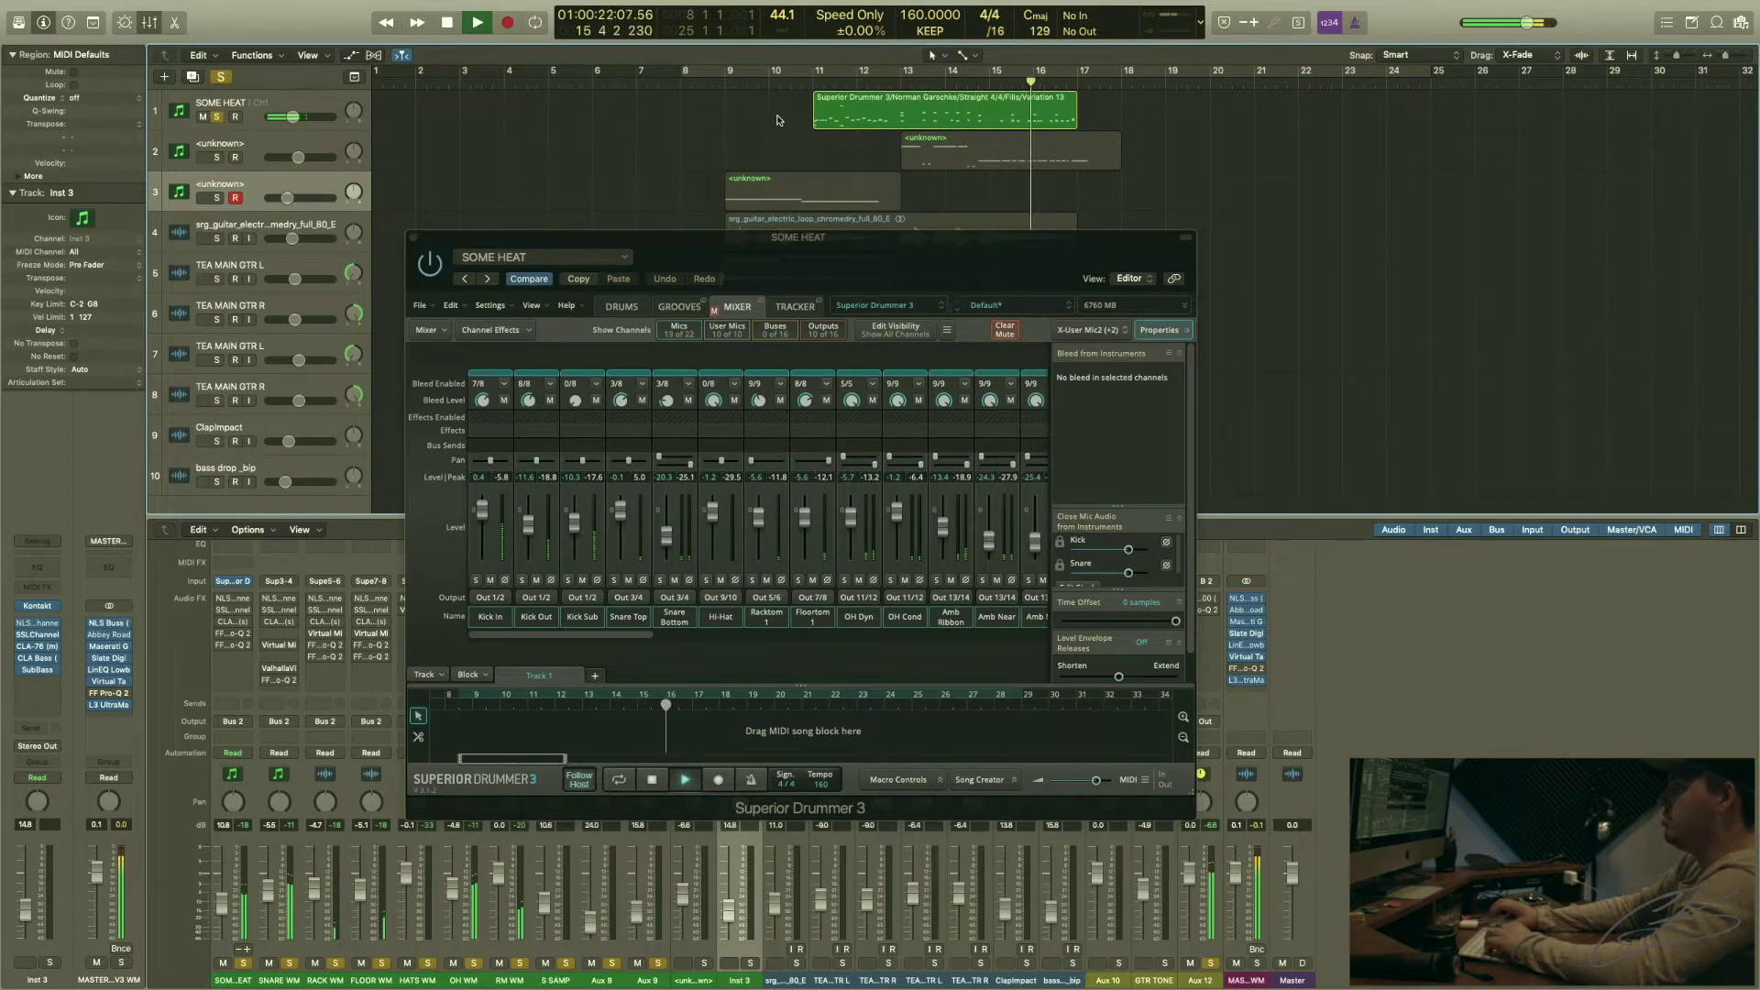
pyautogui.press('space')
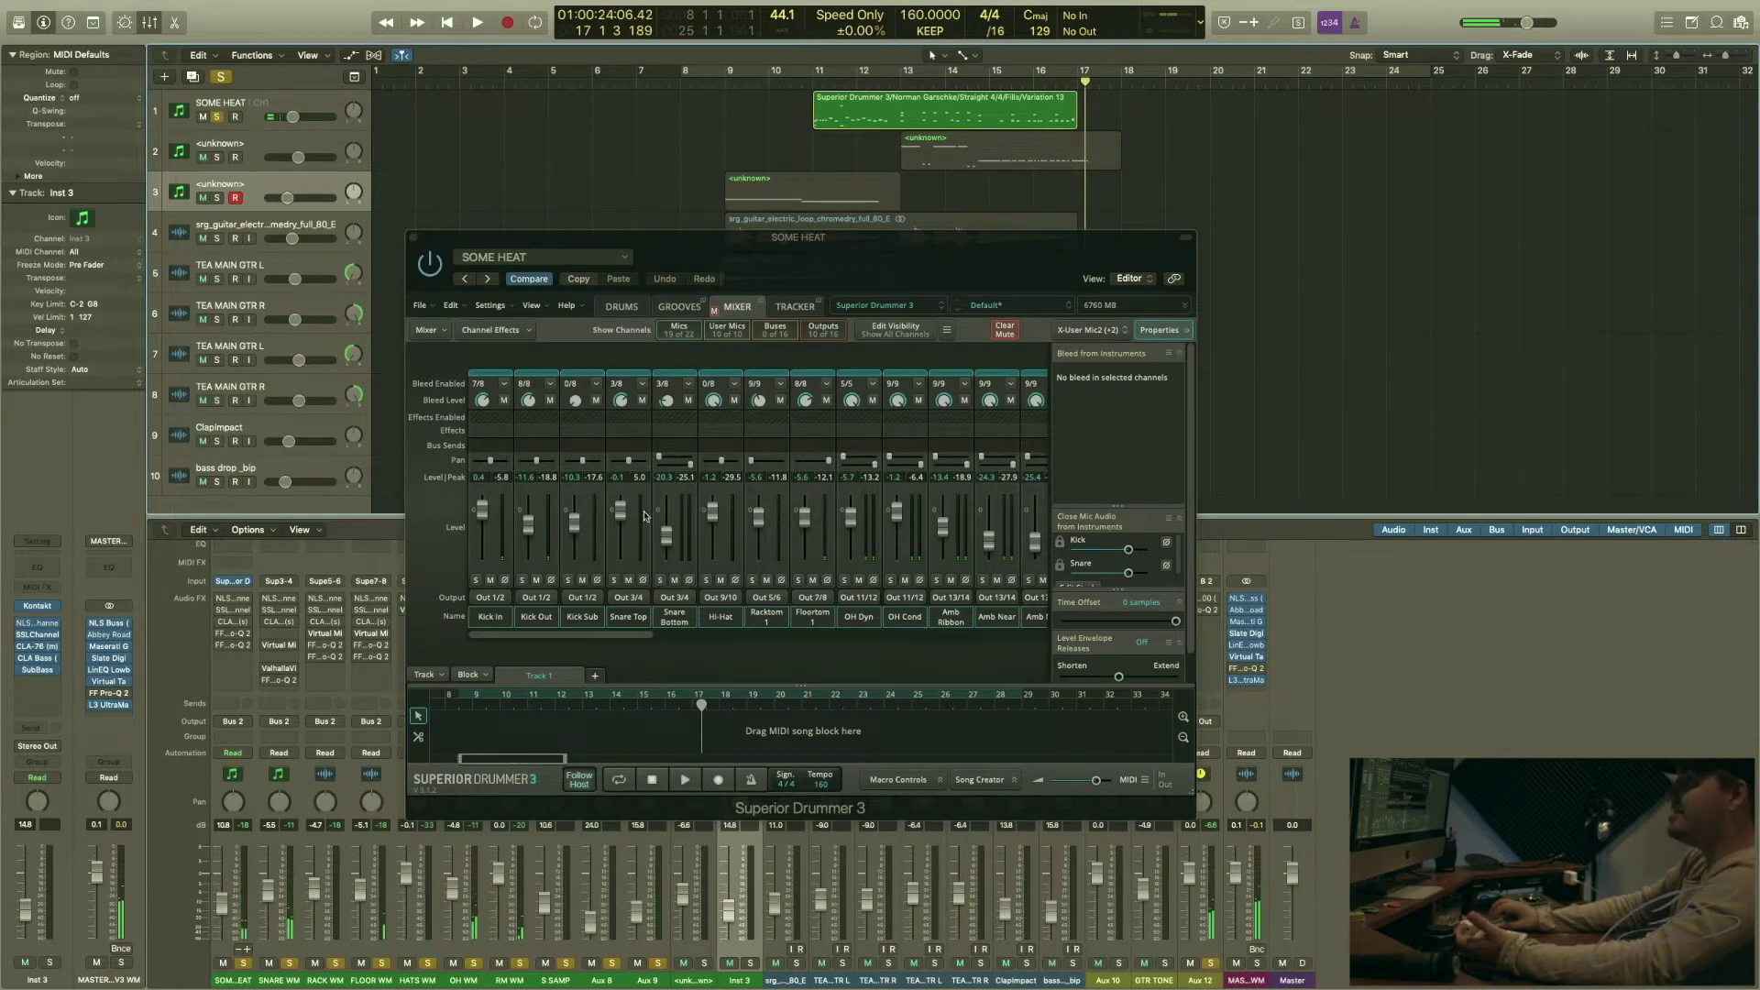
pyautogui.hscroll(10, 643, 475)
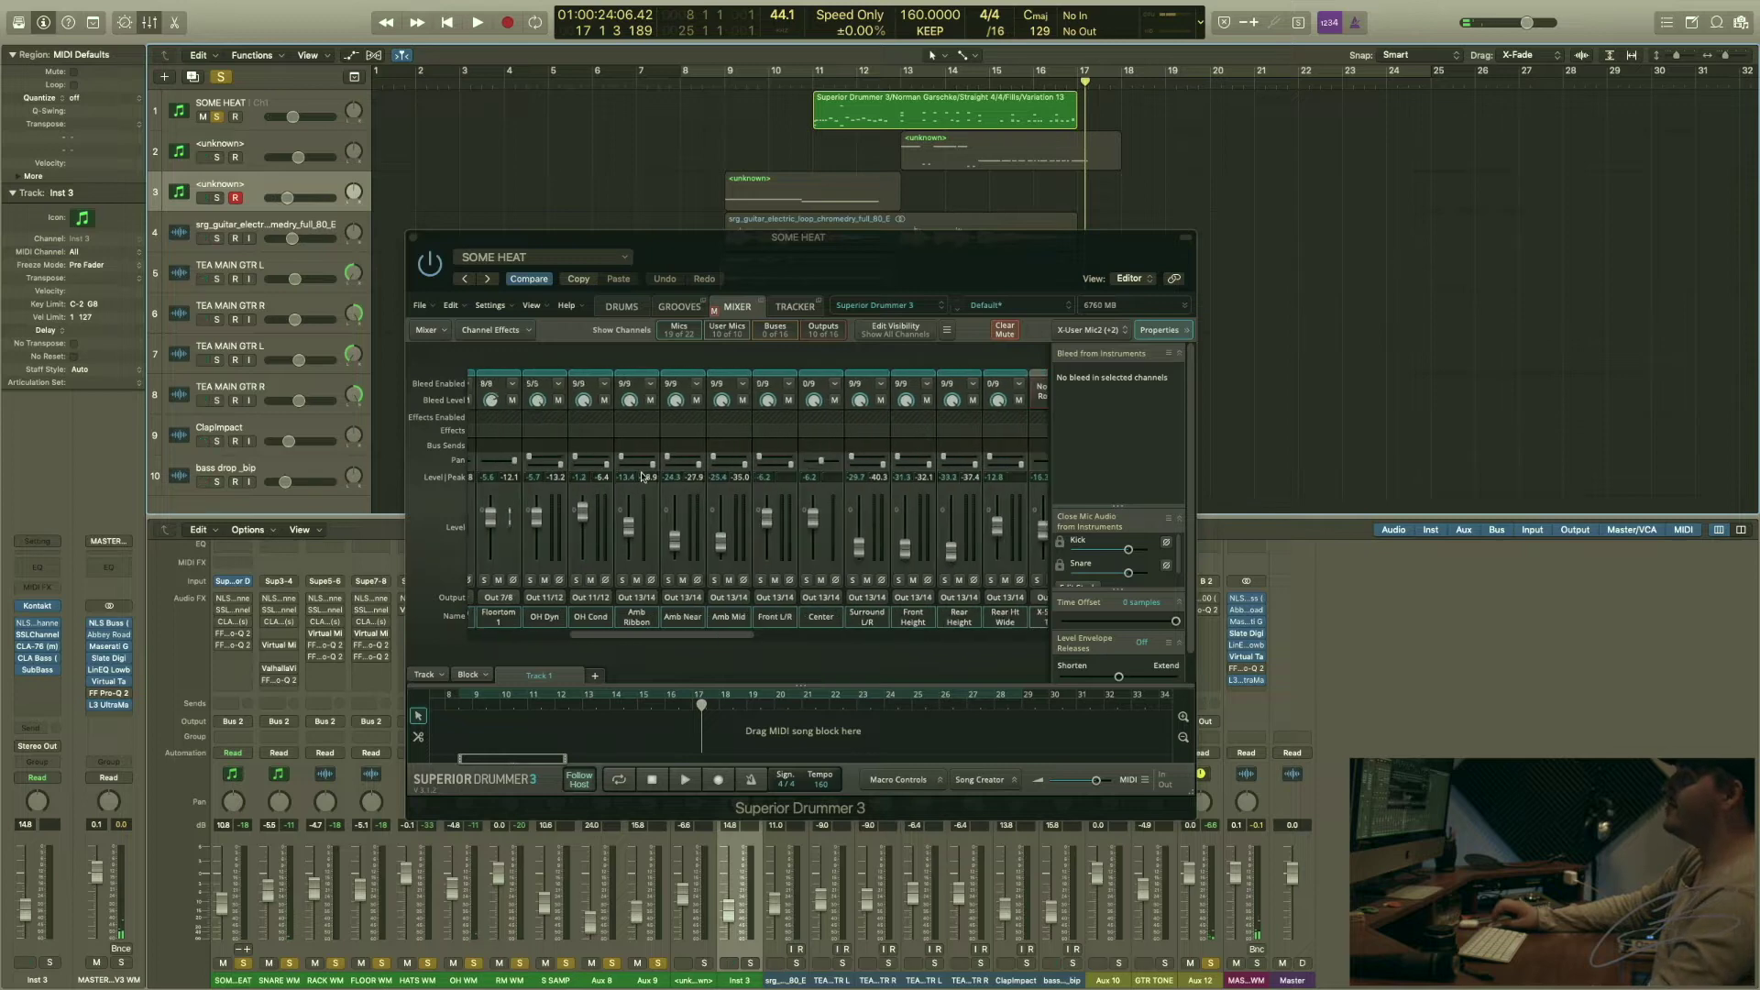
pyautogui.hscroll(12, 643, 475)
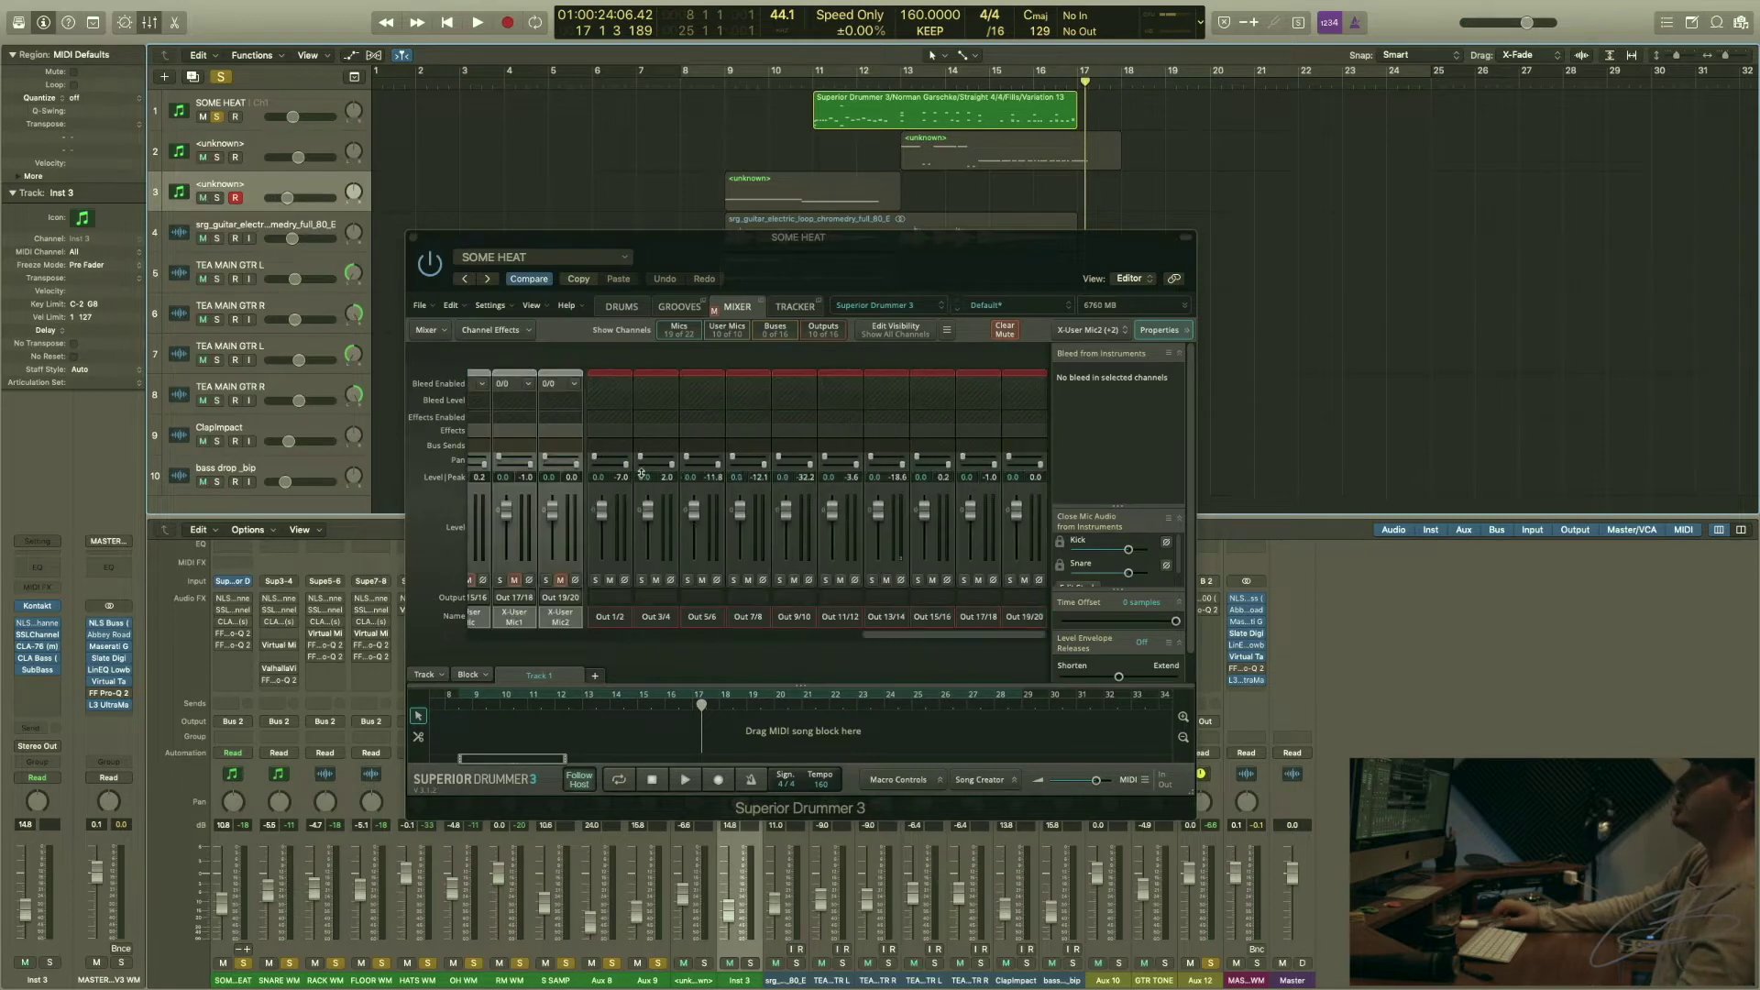
pyautogui.hscroll(-20, 641, 474)
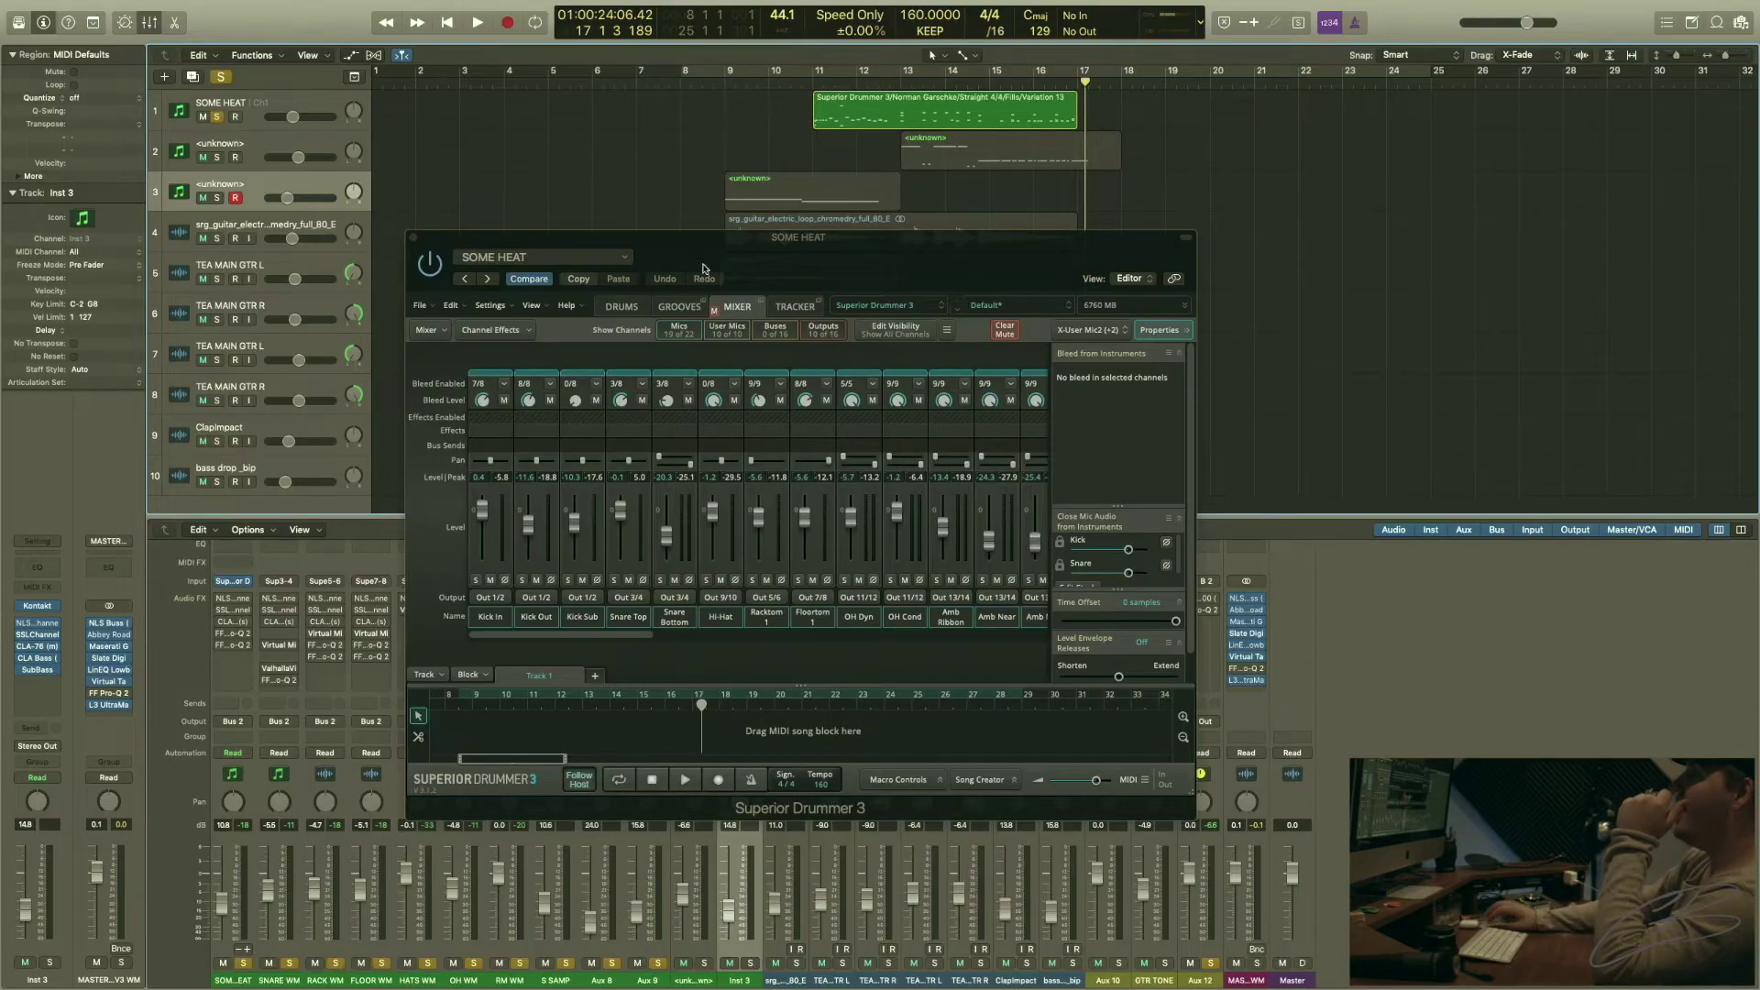
# - Move the drum plug-in window up clear of the session mixer and review its microphone, X-User and output channels
pyautogui.click(707, 243)
pyautogui.moveTo(707, 243); pyautogui.dragTo(1008, 50)
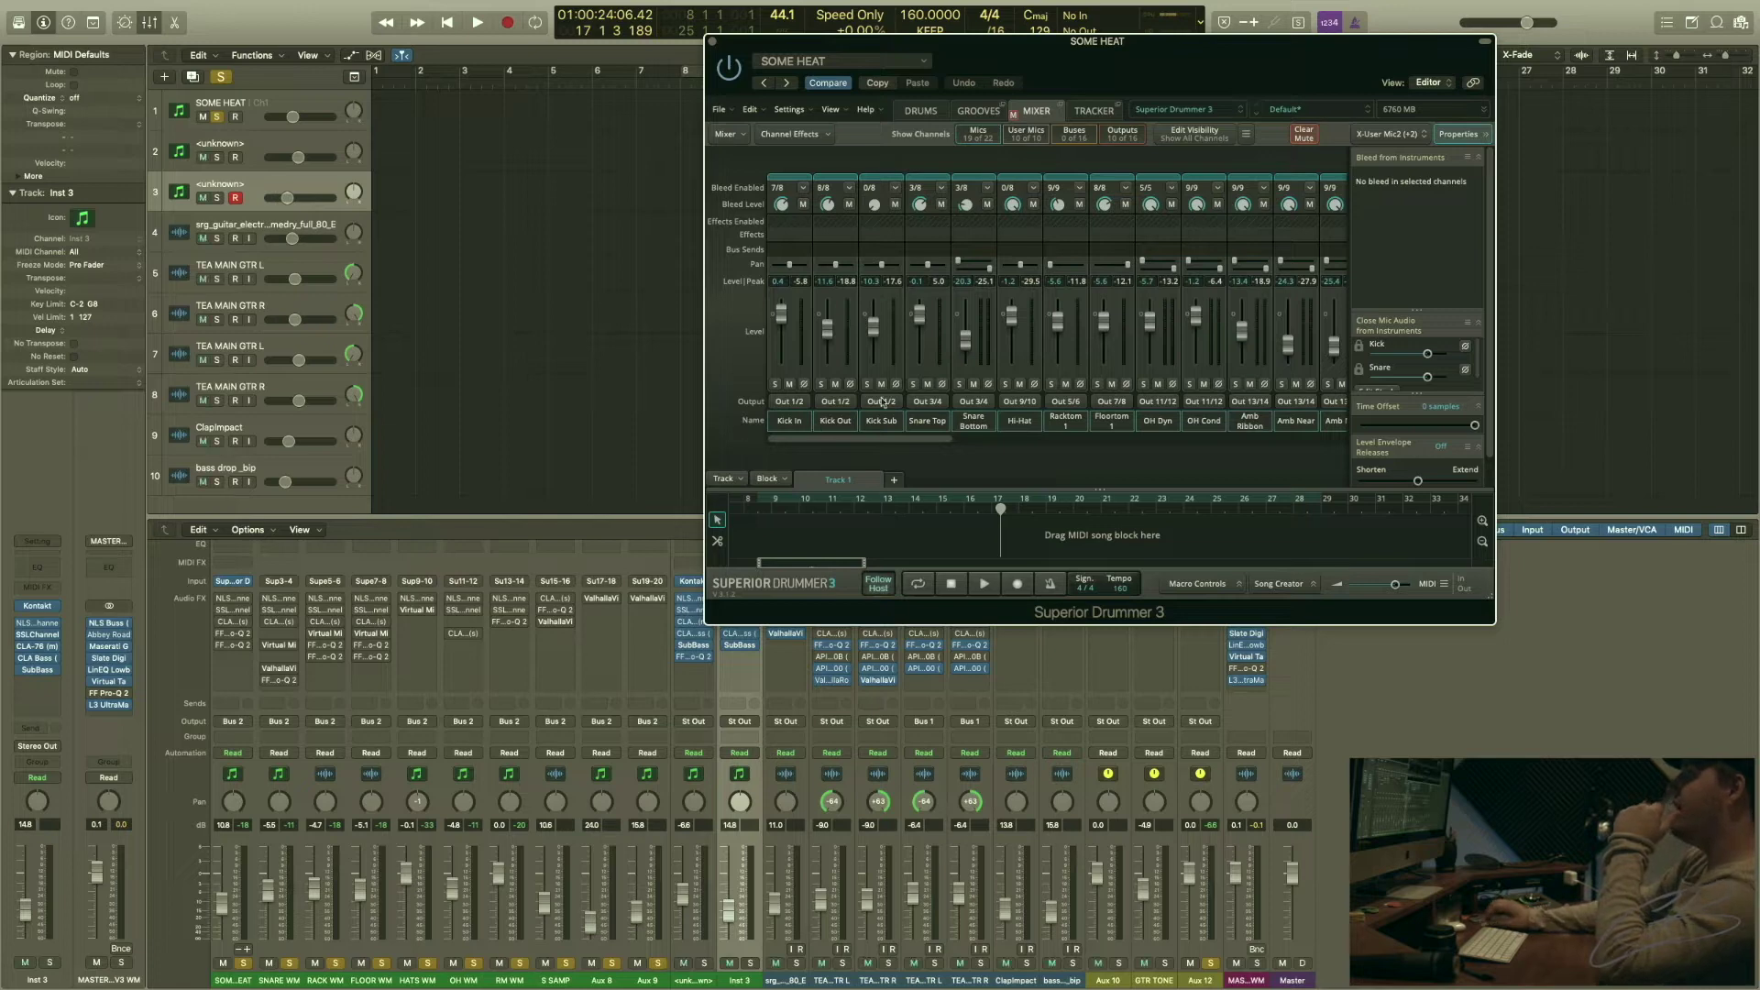
pyautogui.hscroll(15, 883, 403)
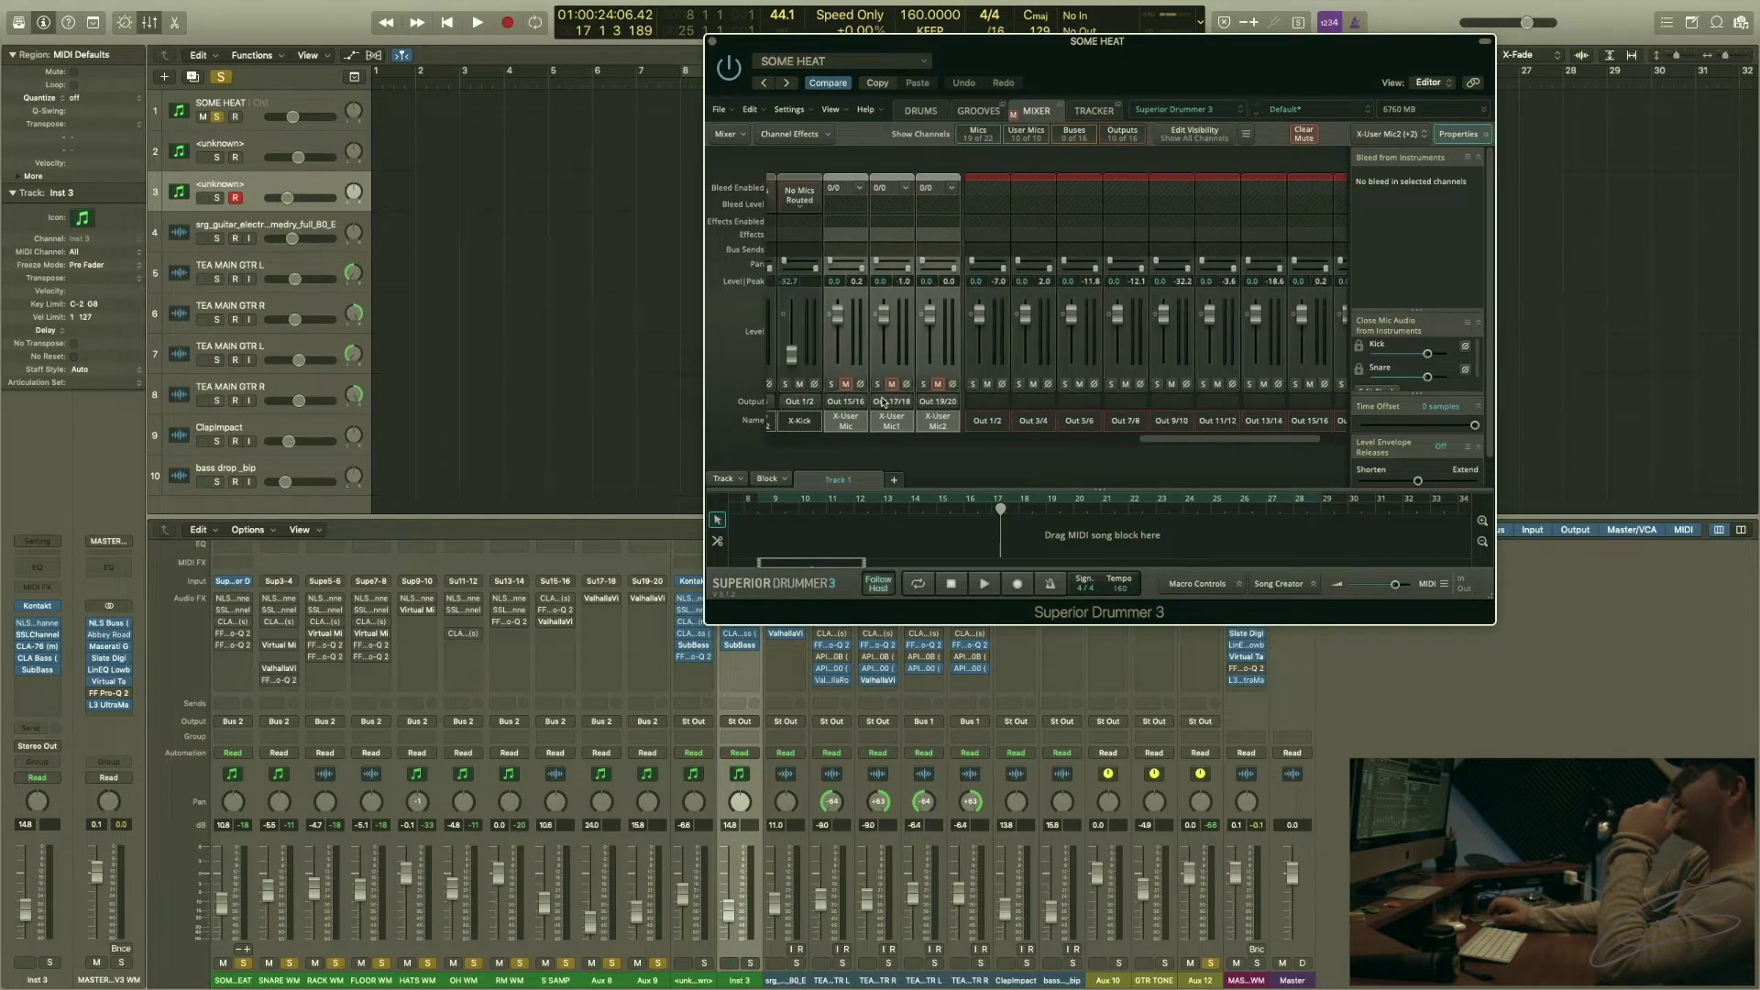
pyautogui.hscroll(-4, 883, 403)
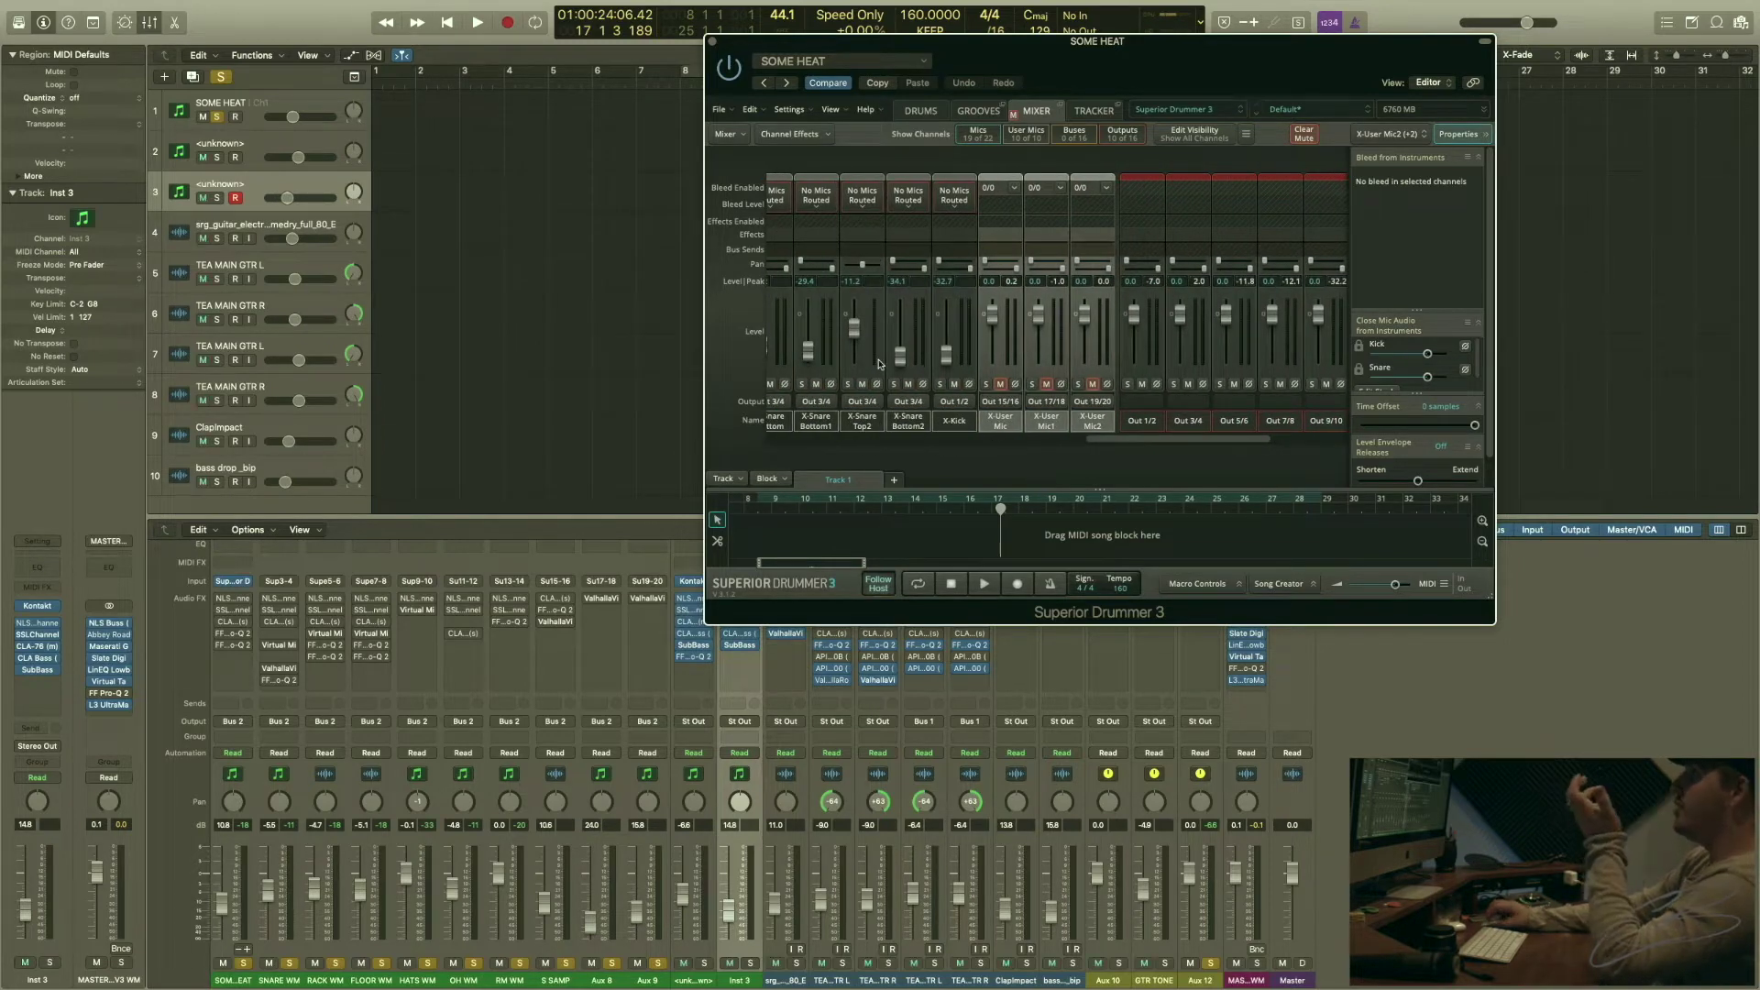
pyautogui.hscroll(-10, 879, 364)
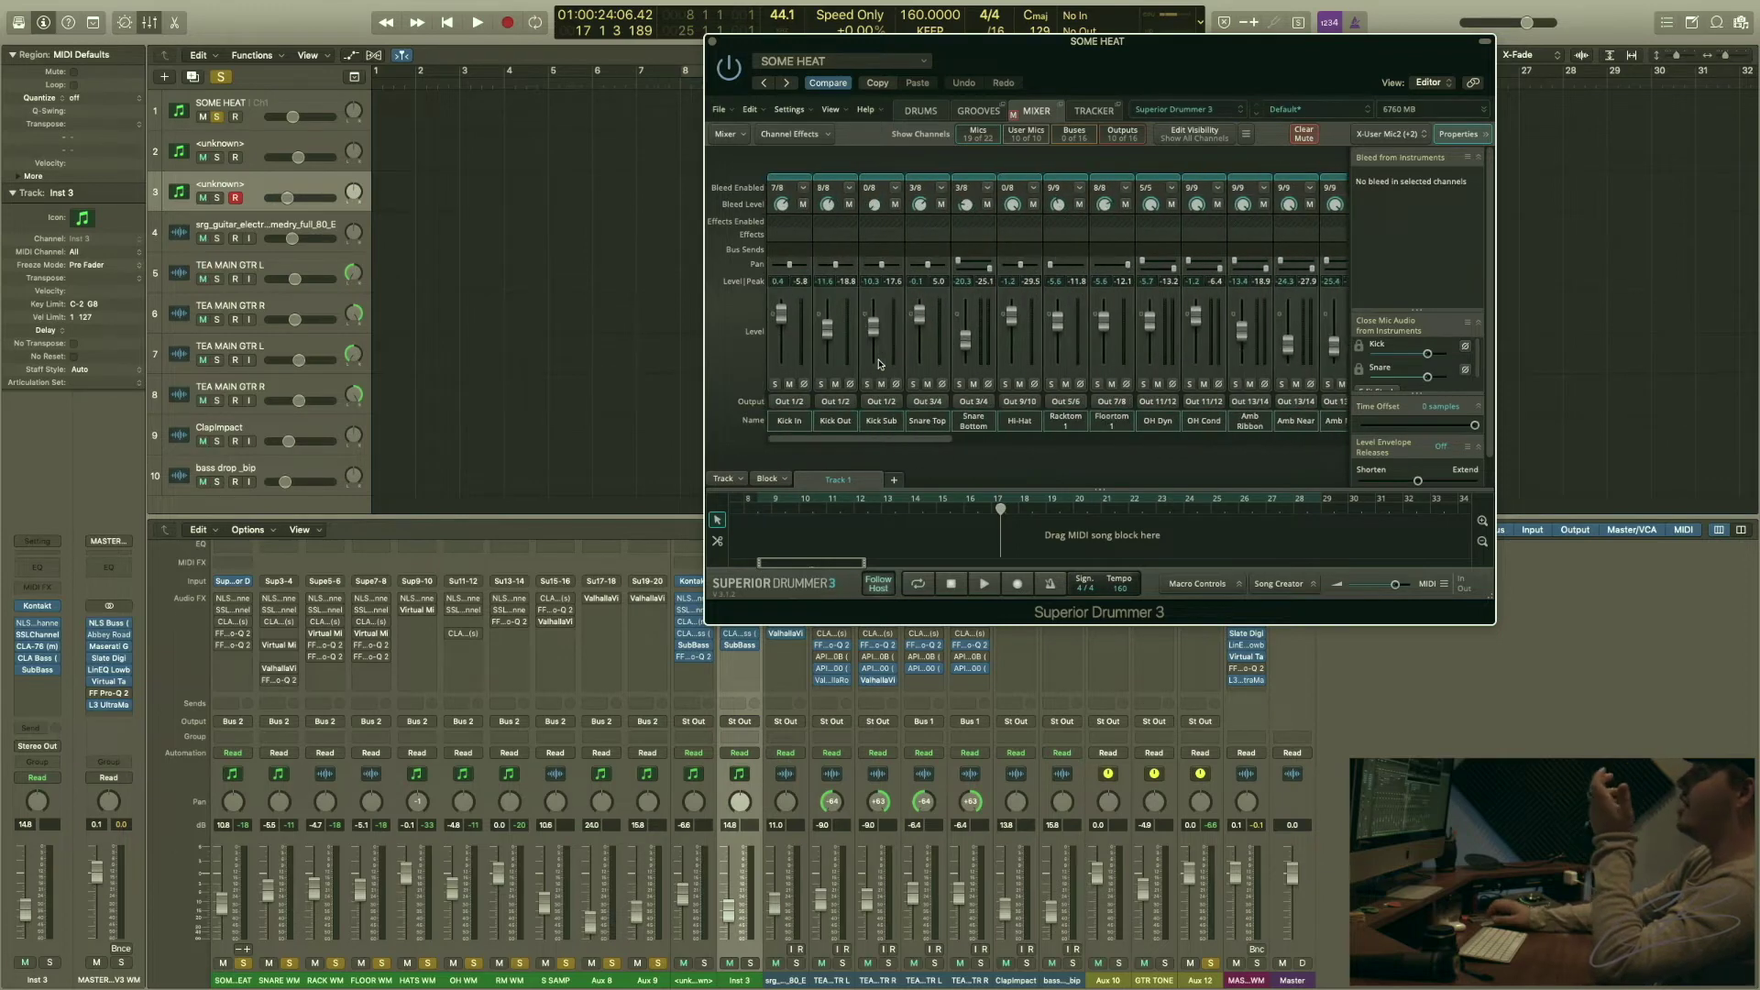
pyautogui.hscroll(15, 879, 364)
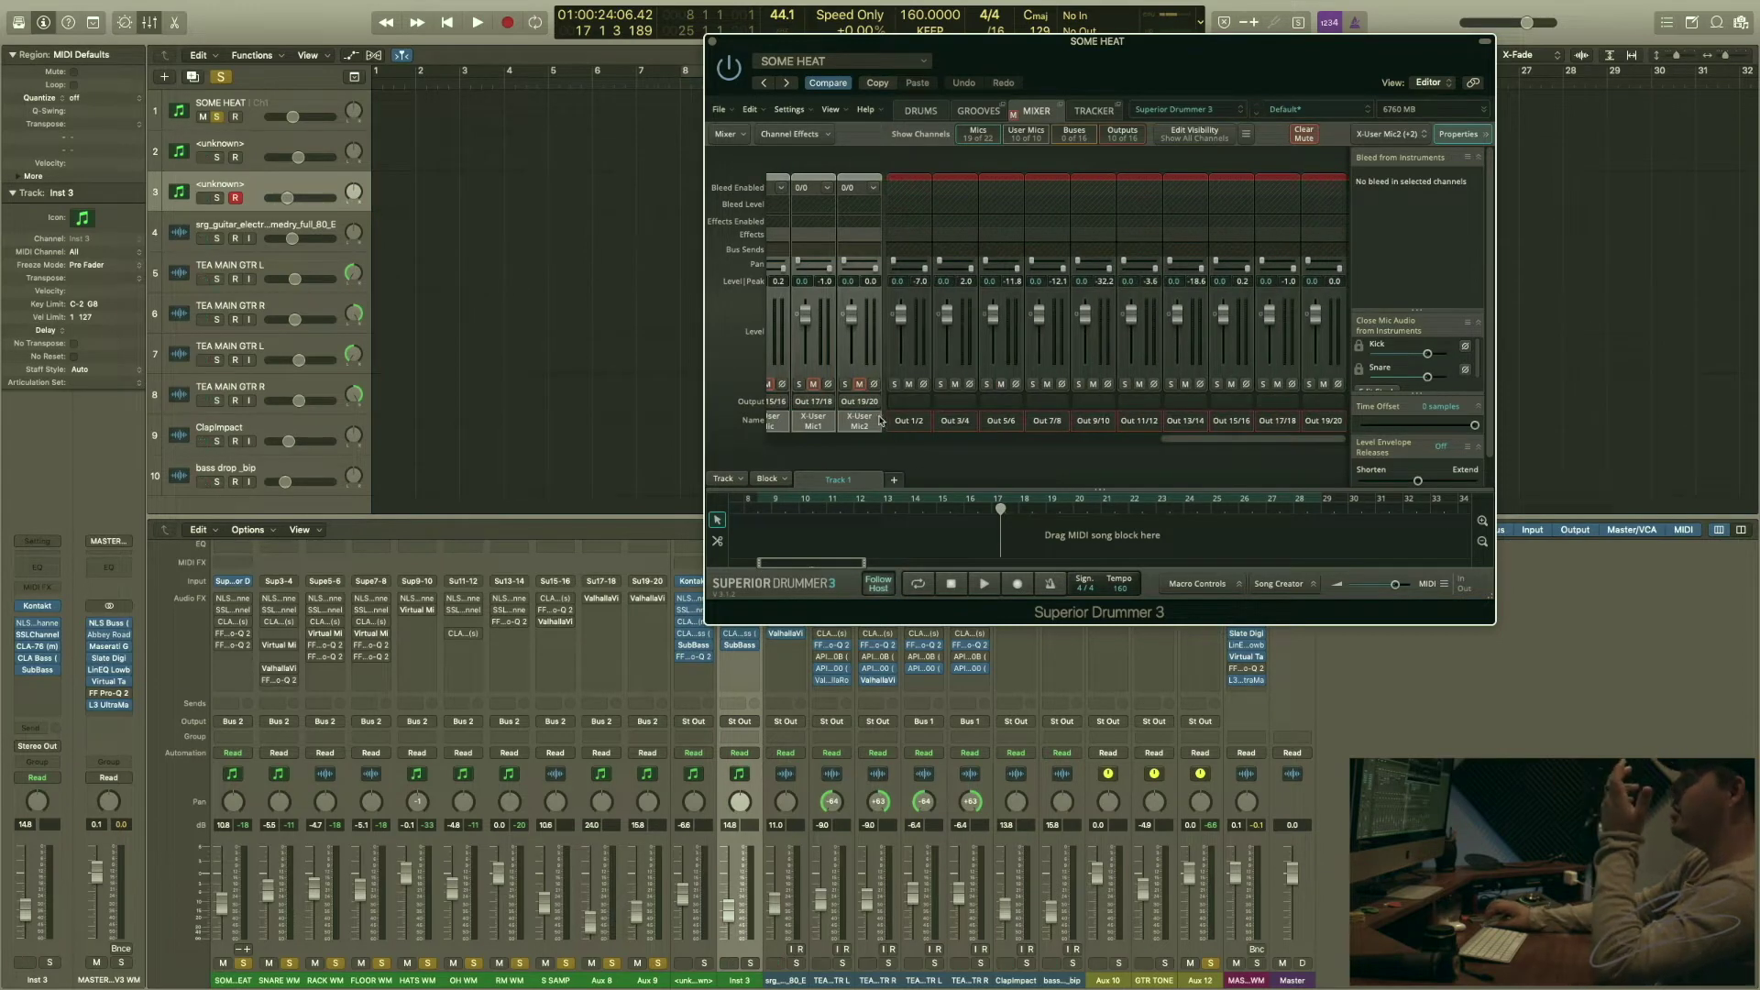
pyautogui.hscroll(-2, 881, 420)
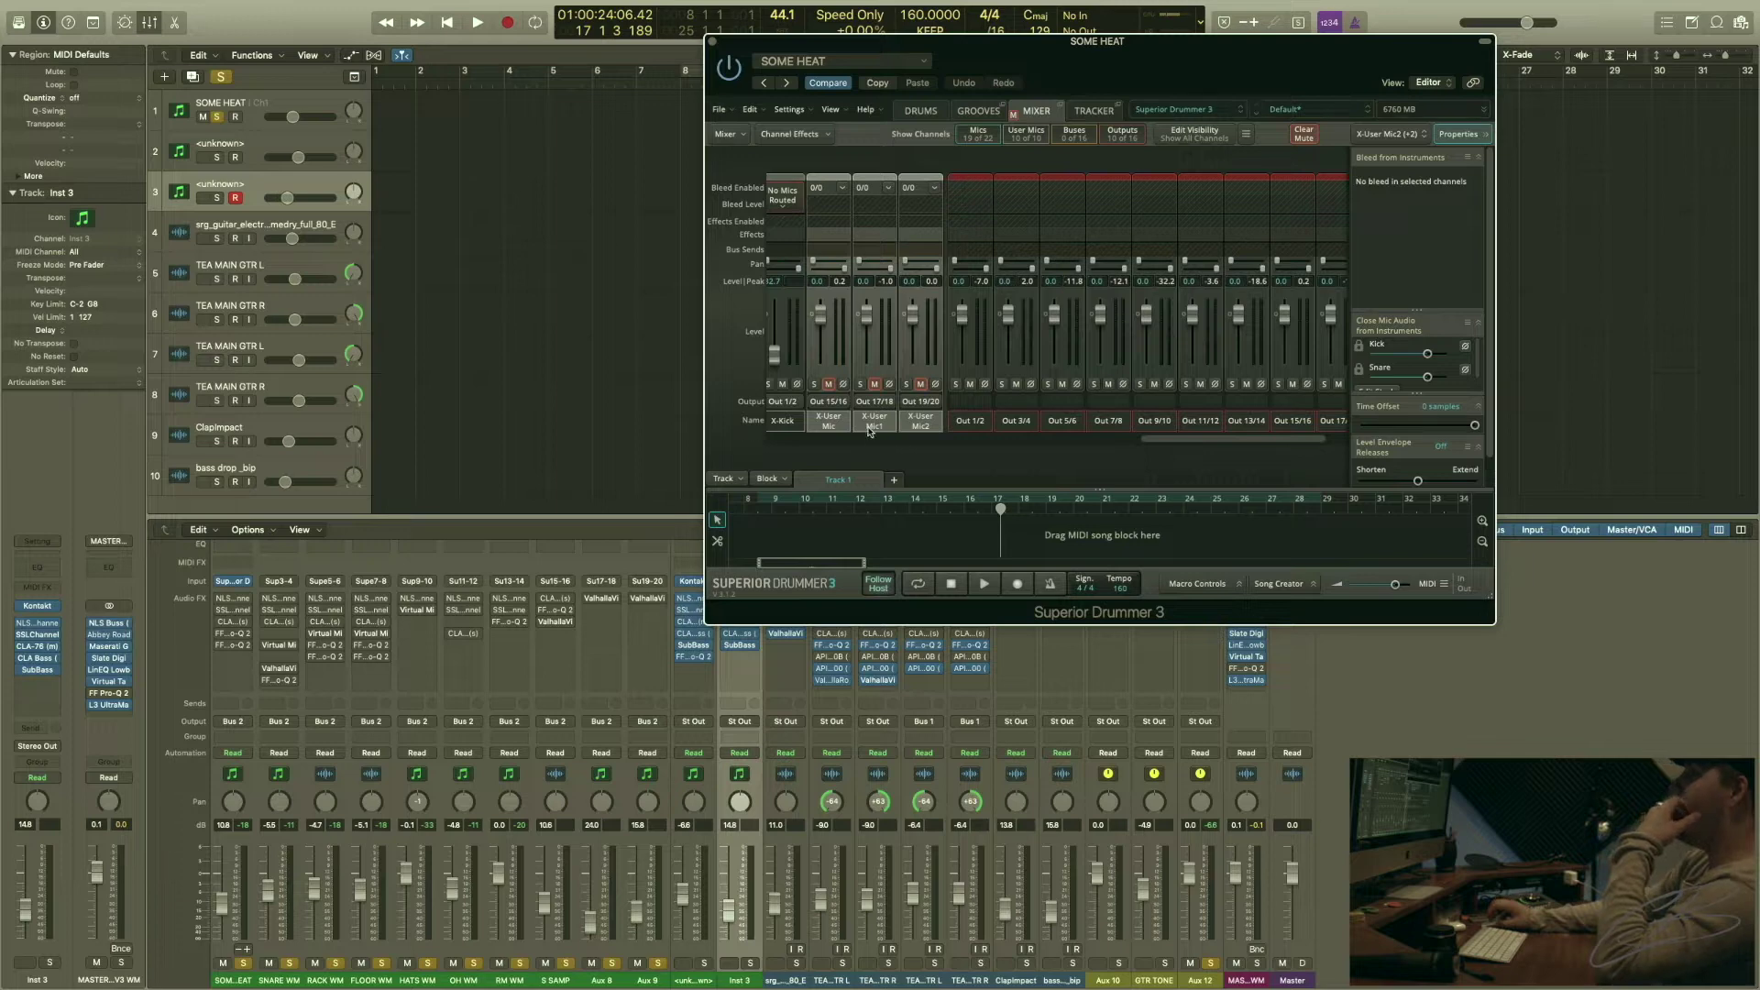
pyautogui.hscroll(-1, 869, 431)
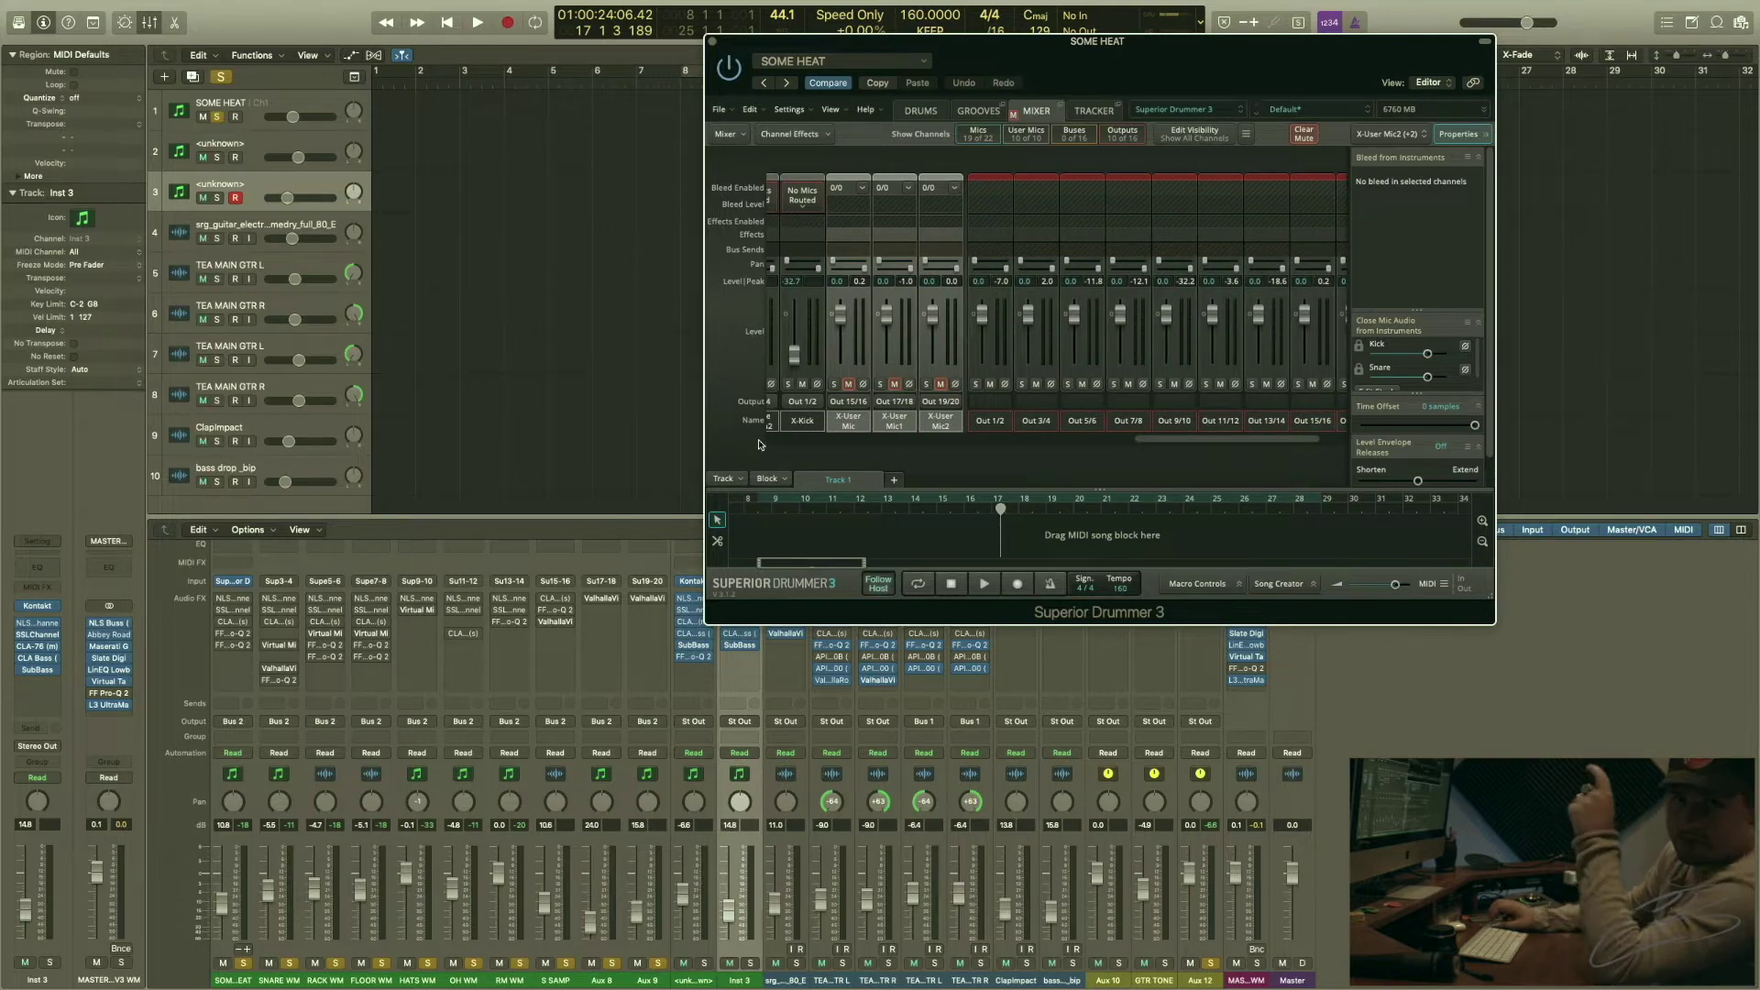
# - Return to the plug-in's drum kit view and open the audio file import for the snare
pyautogui.click(920, 110)
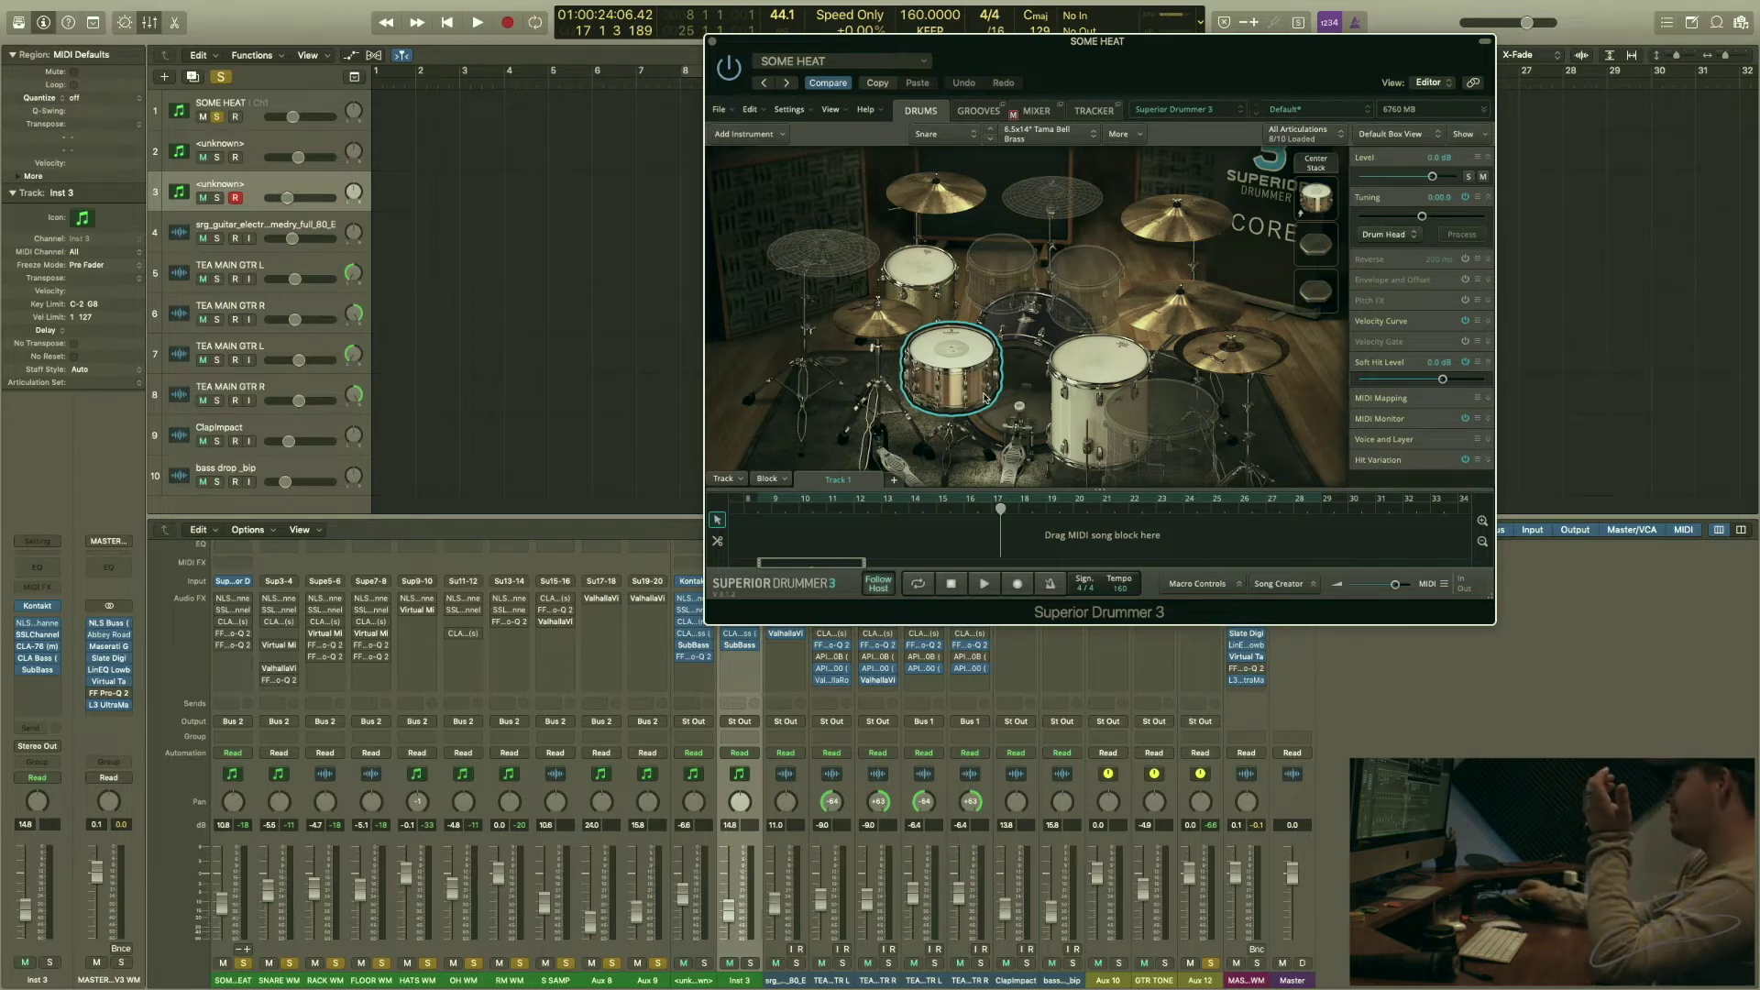
pyautogui.click(1041, 110)
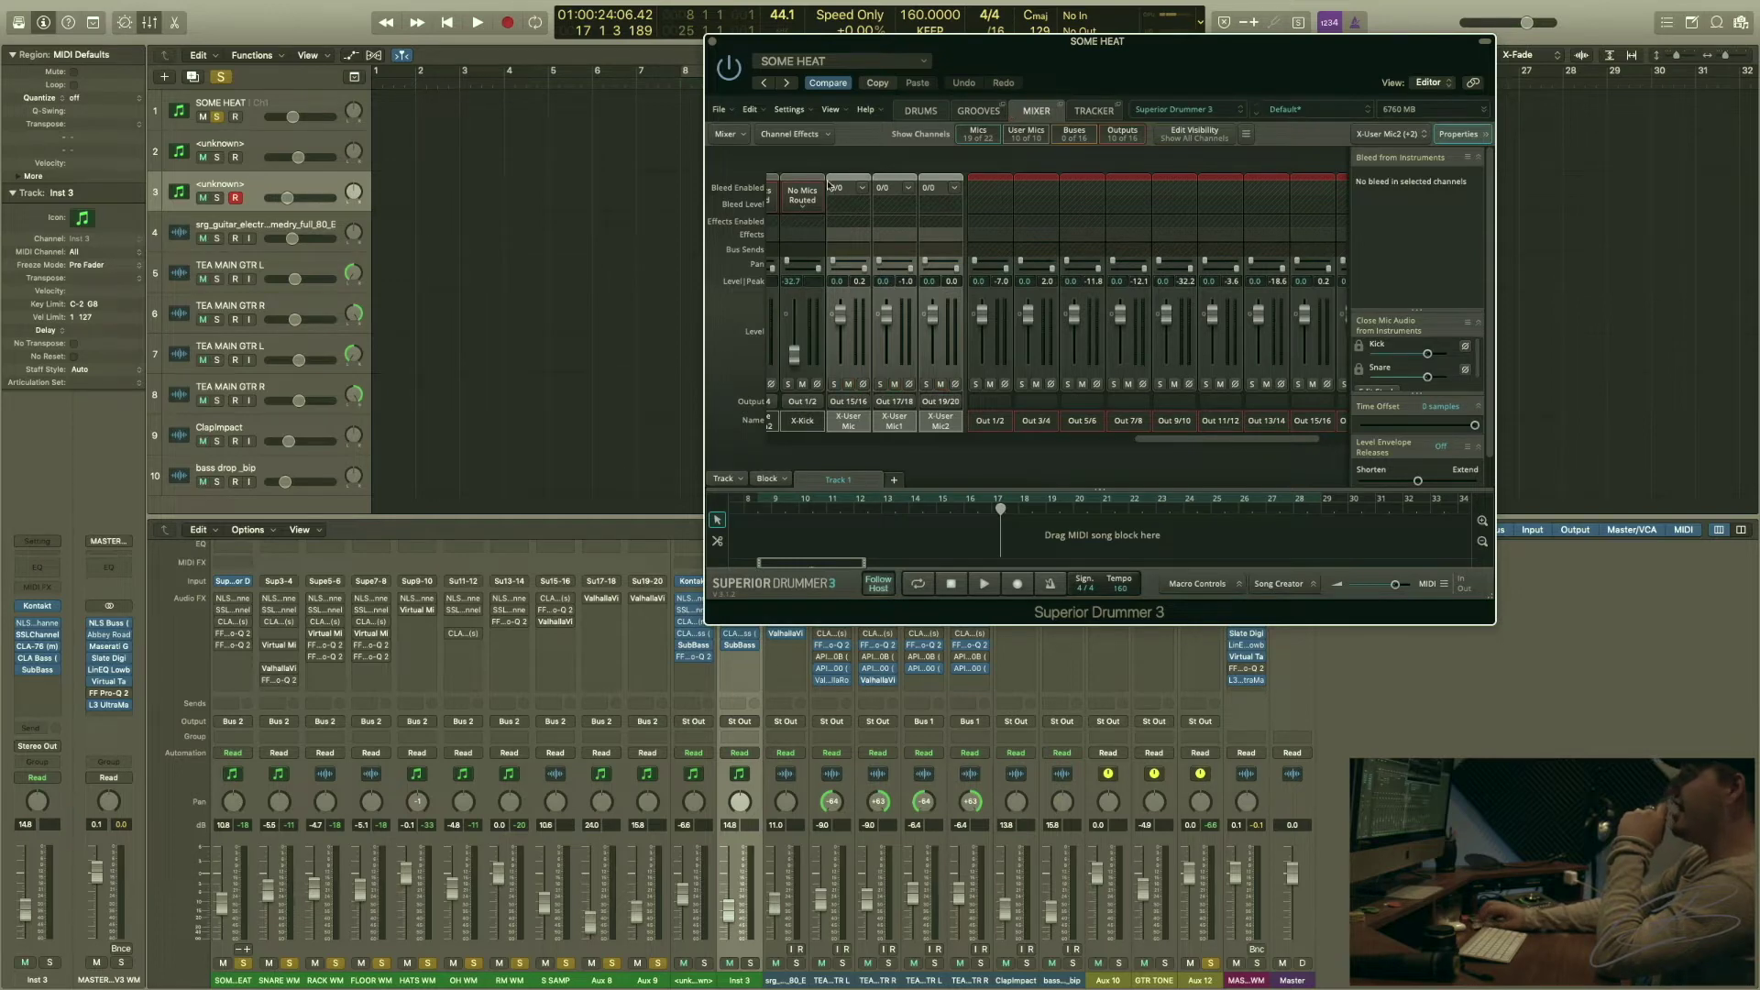
pyautogui.click(922, 111)
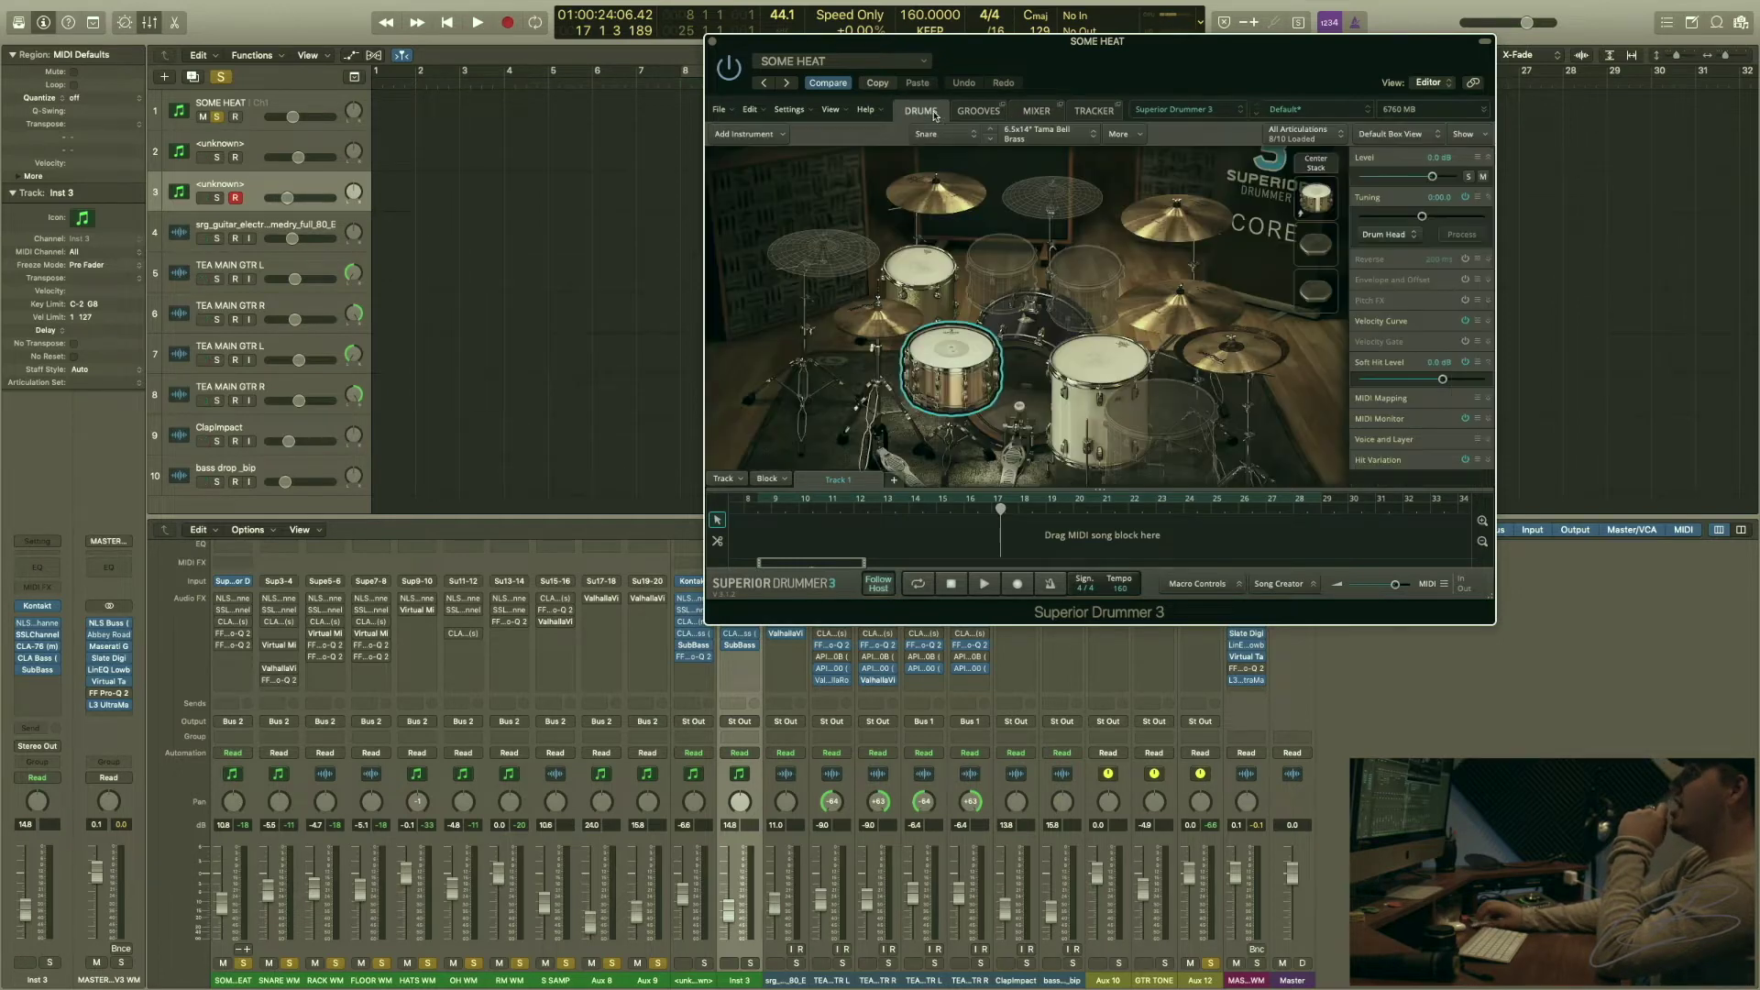
pyautogui.rightClick(953, 347)
pyautogui.moveTo(1063, 313)
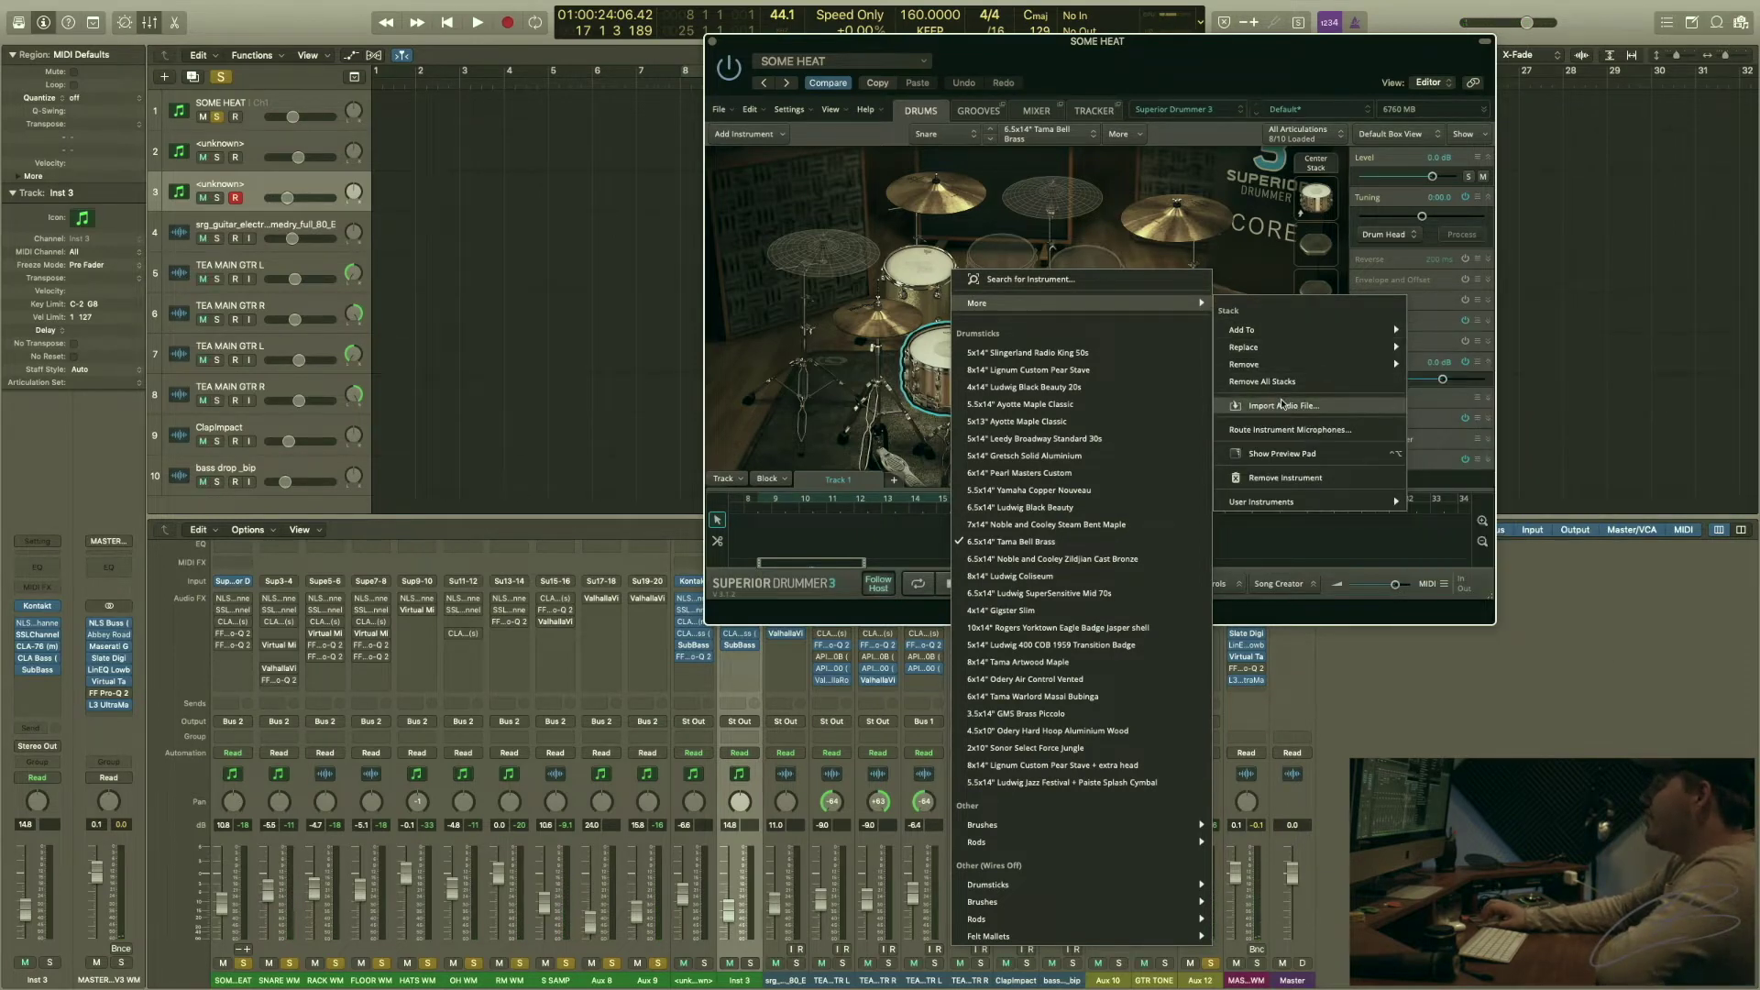
pyautogui.click(1282, 406)
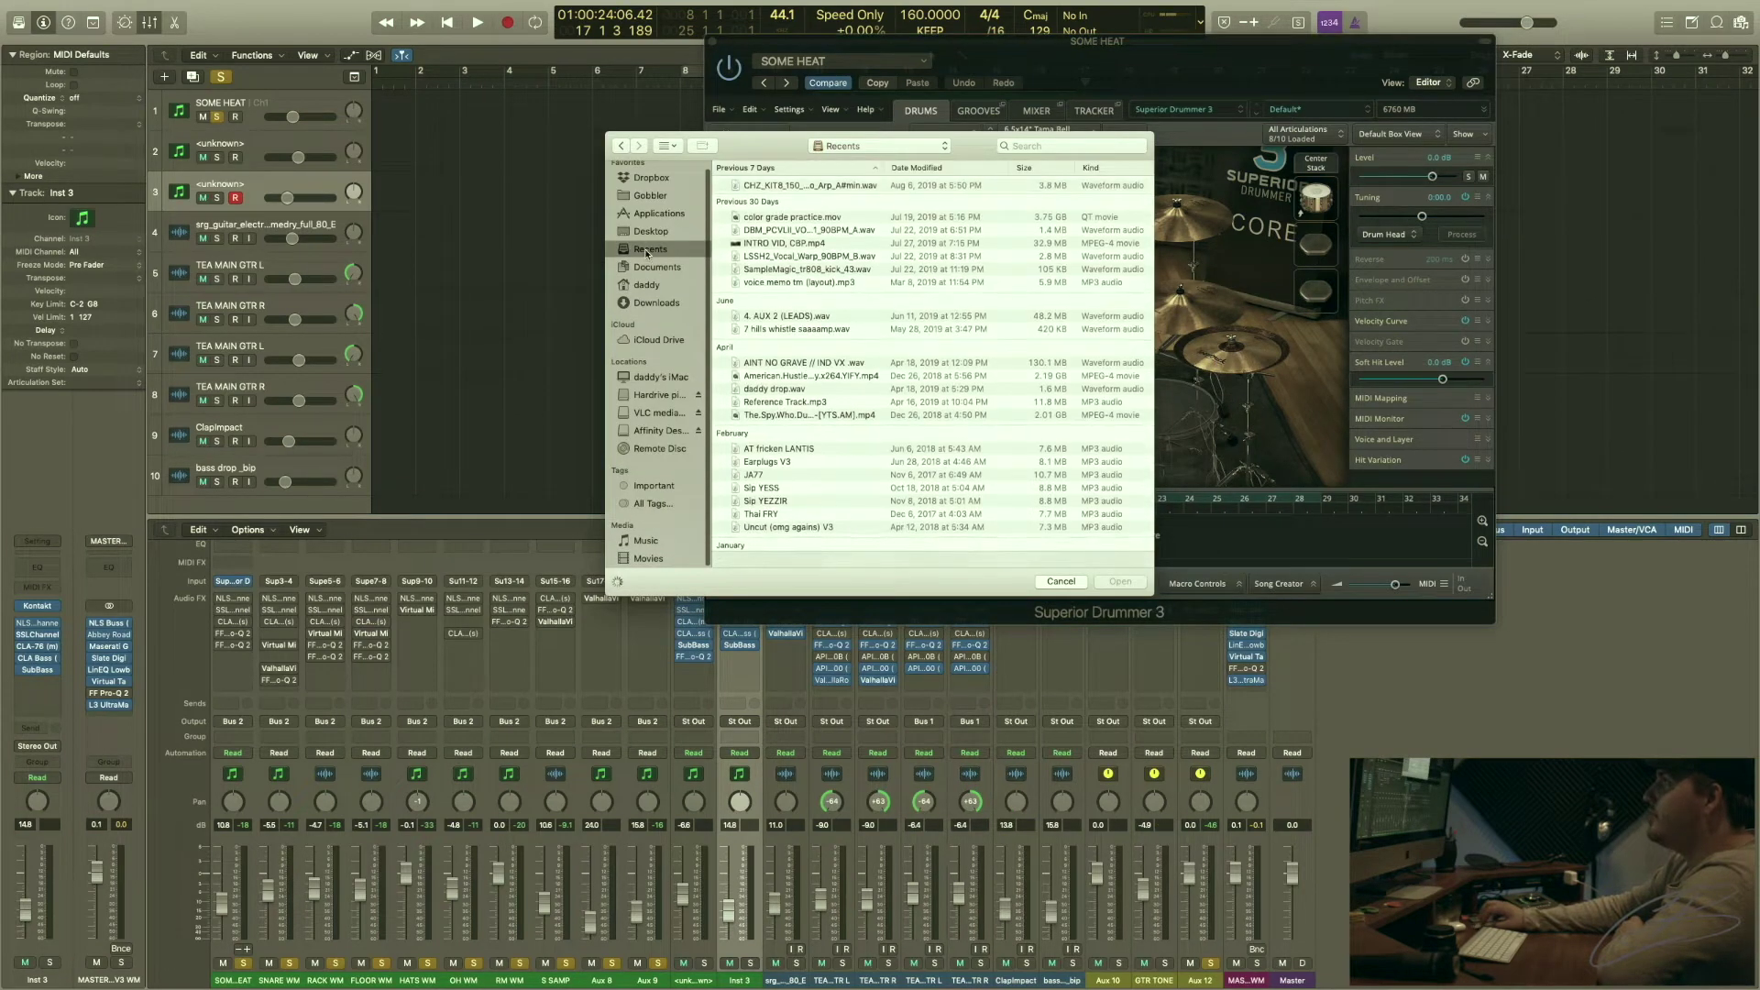
# - Browse the Desktop's DrumShotz floor, kick, rack and snare samples without importing any, and look over the plug-in mixer's X-Snare and X-User channels
pyautogui.click(645, 285)
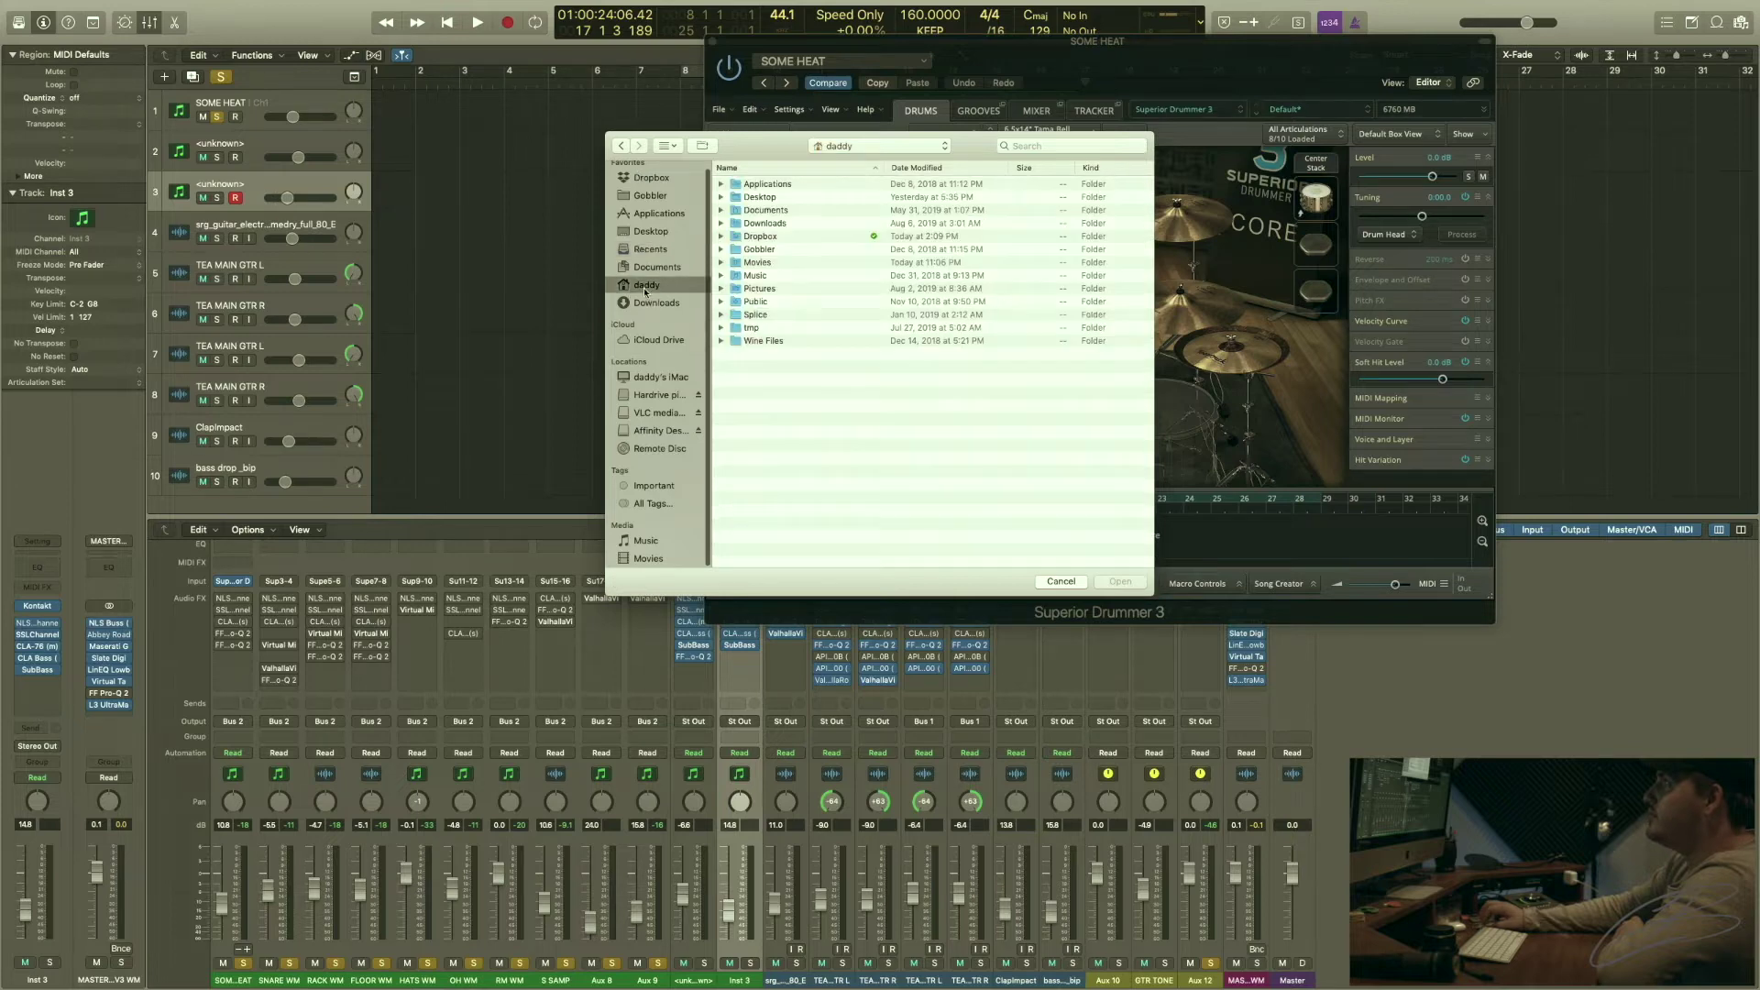
pyautogui.doubleClick(763, 197)
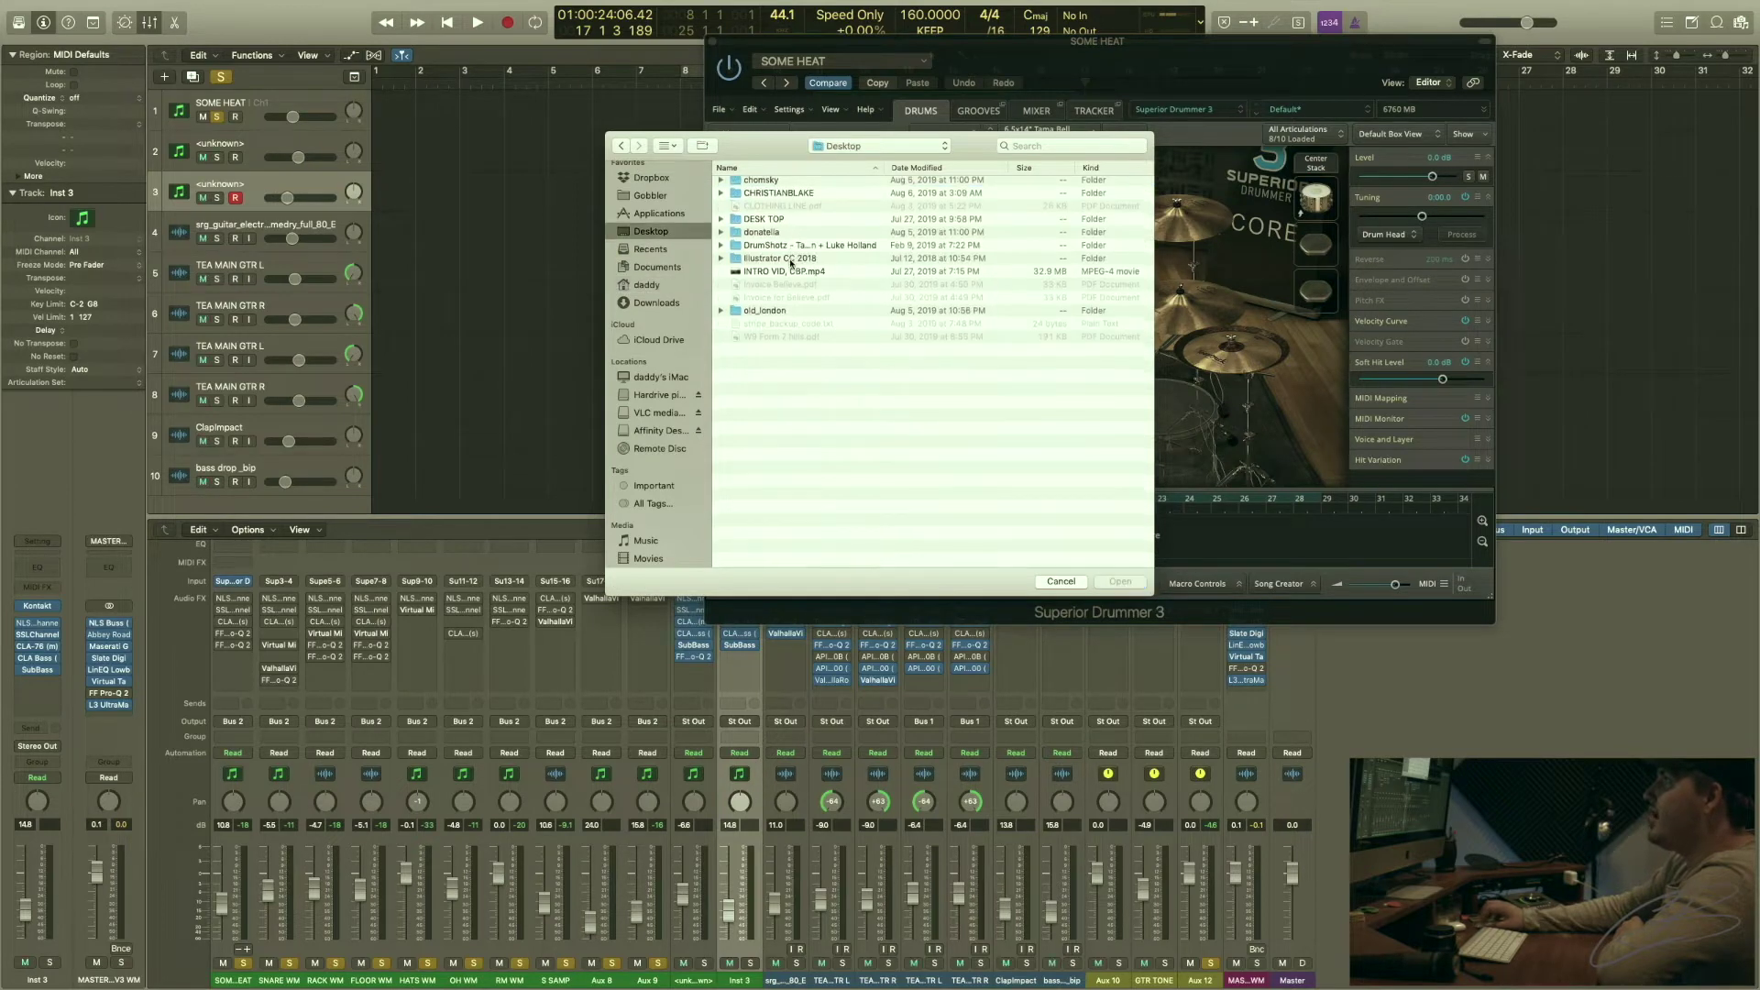
pyautogui.click(778, 252)
pyautogui.click(721, 250)
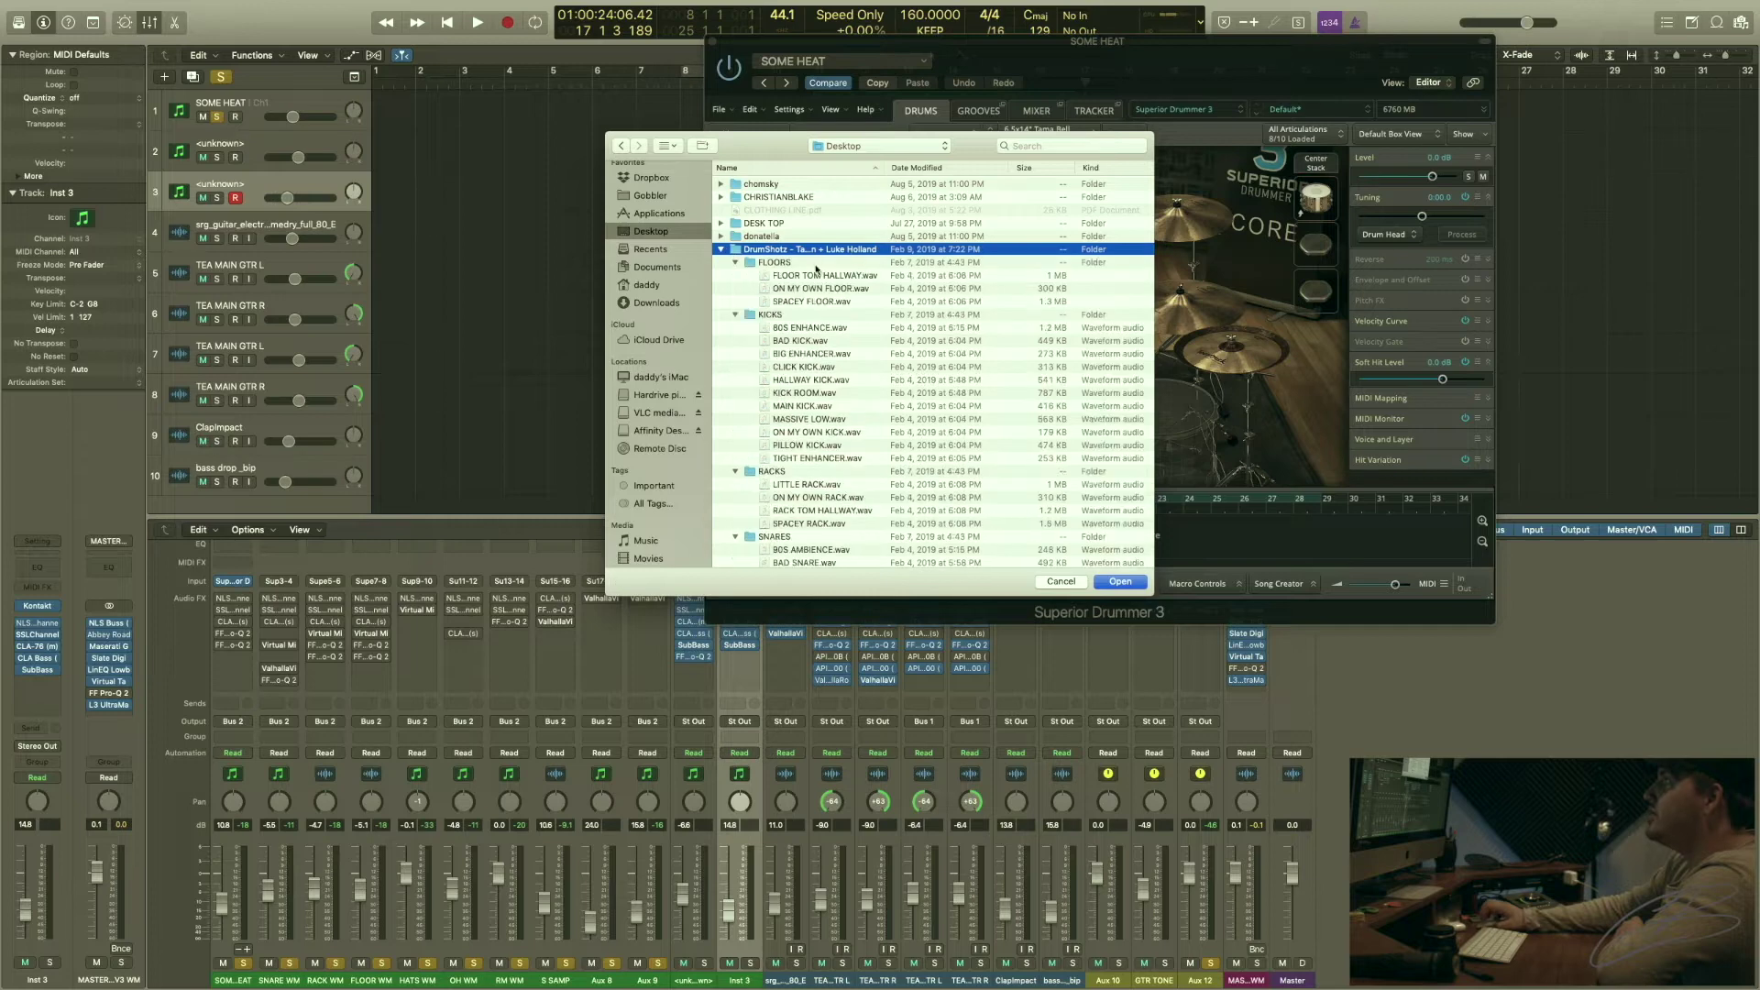
pyautogui.scroll(-3, 811, 281)
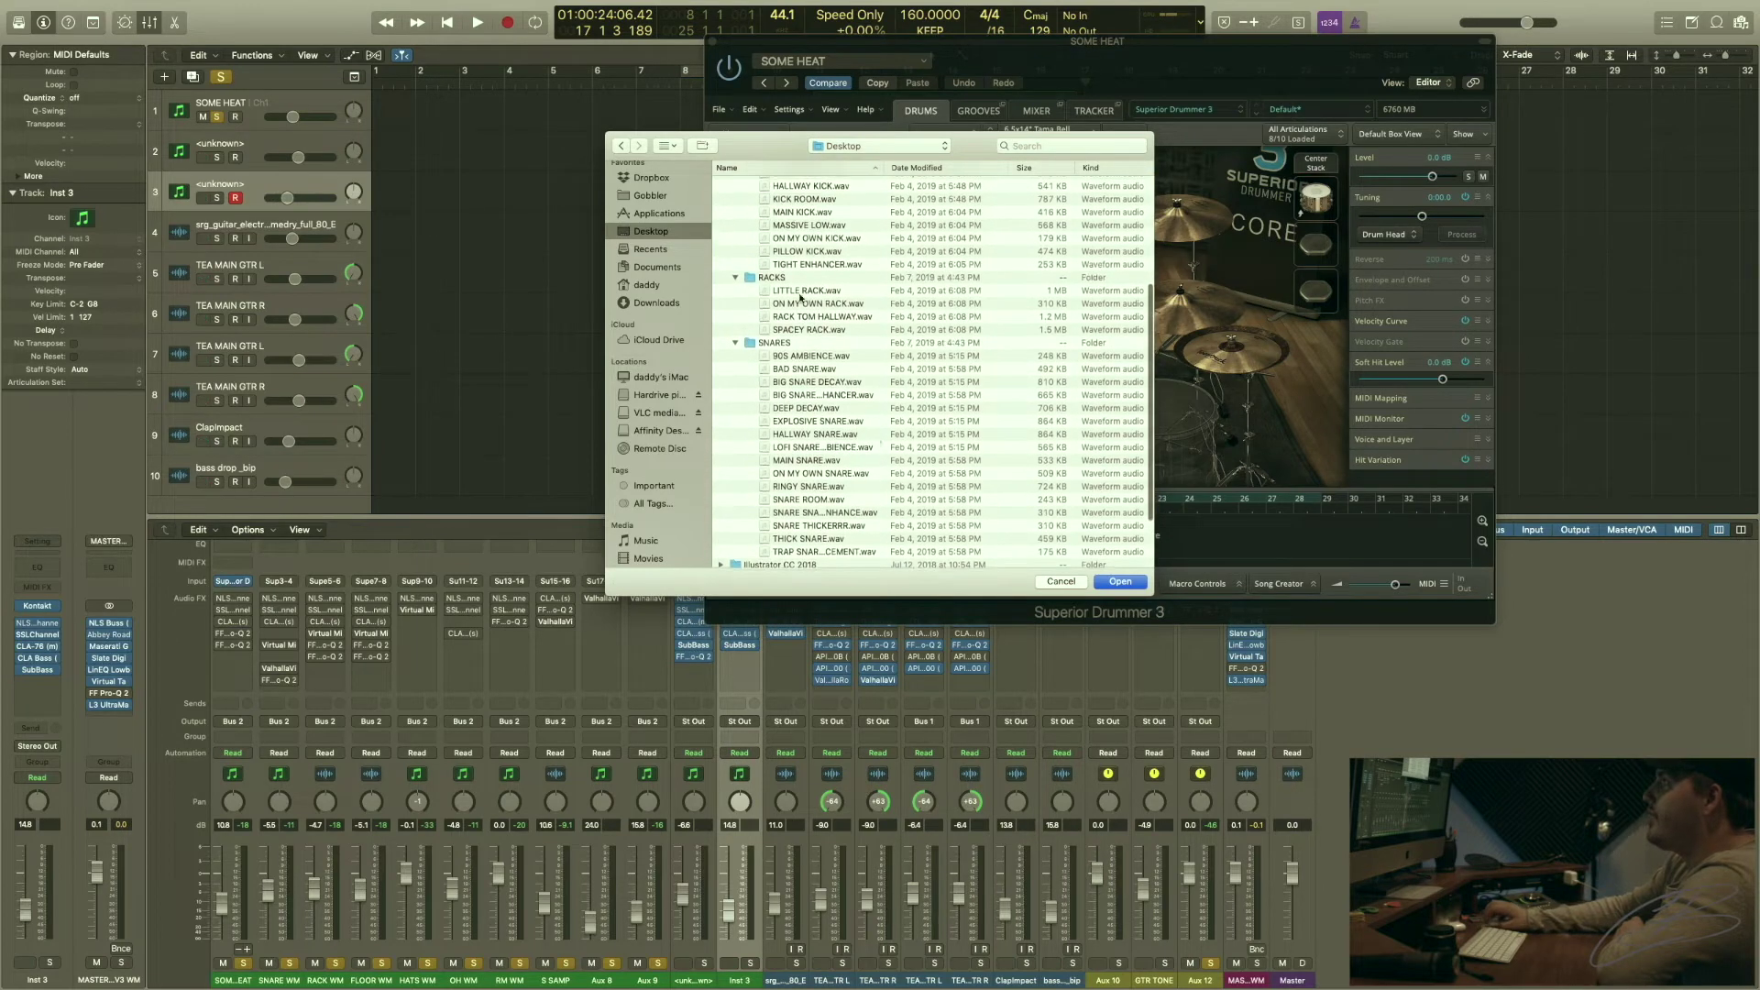
pyautogui.scroll(4, 812, 374)
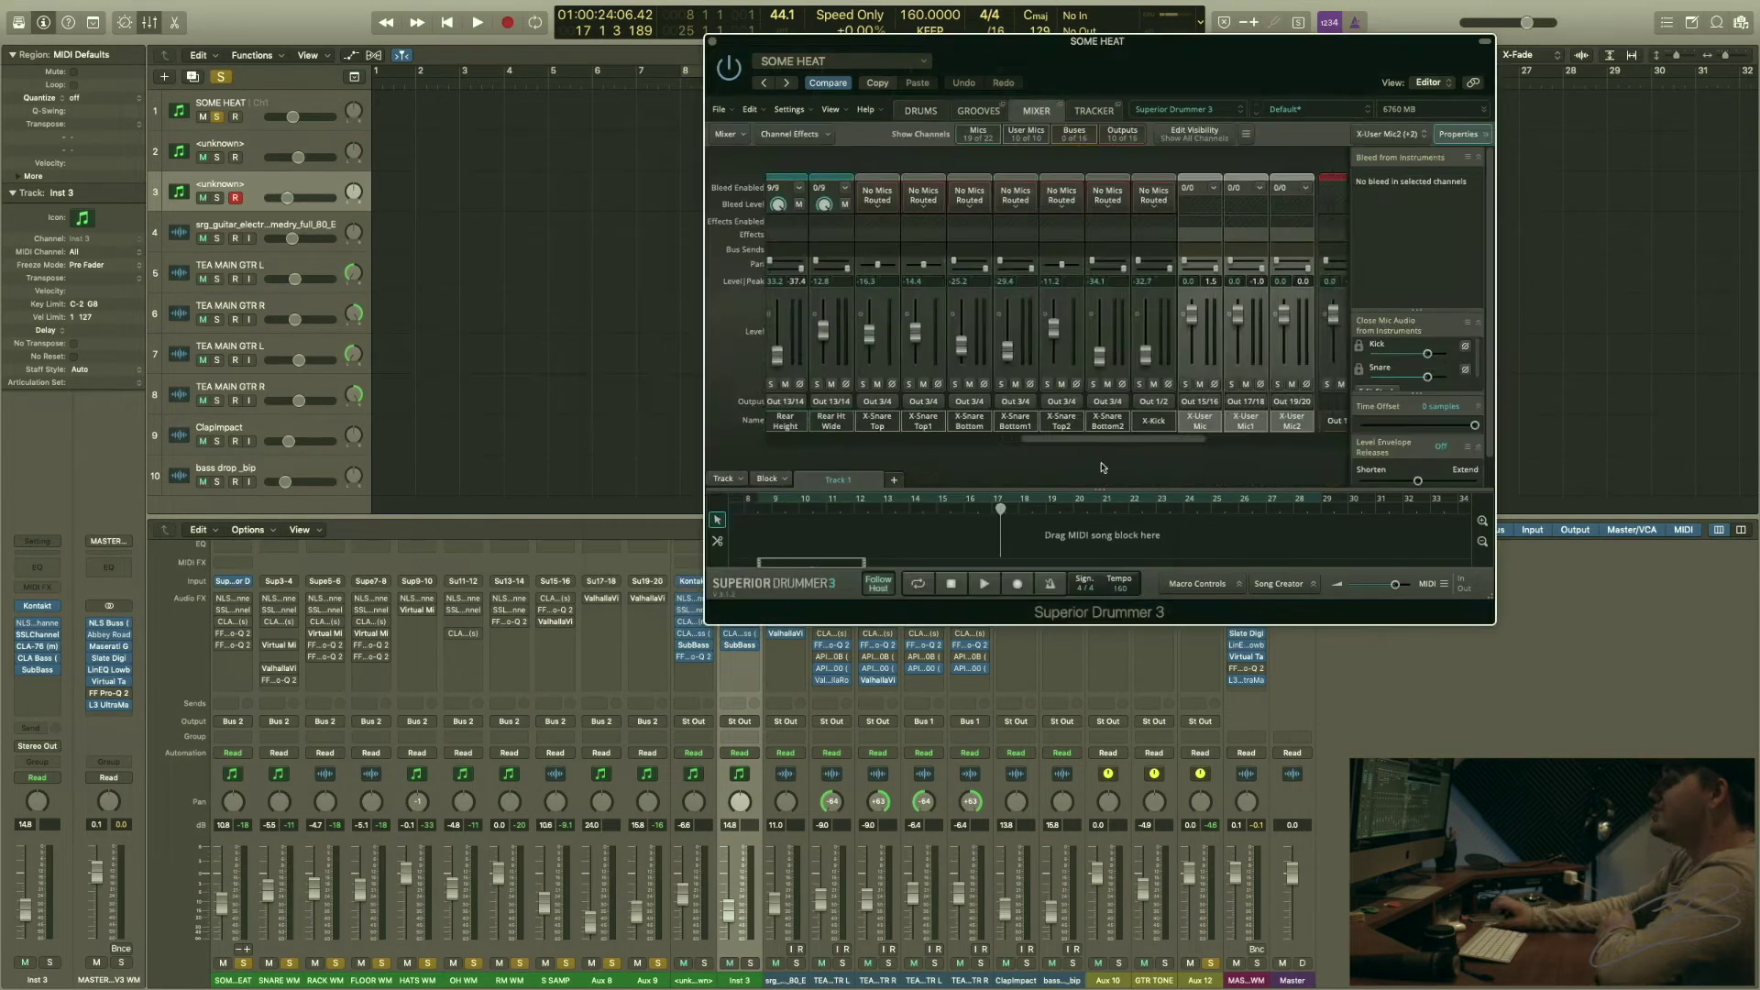
pyautogui.hscroll(-1, 1102, 440)
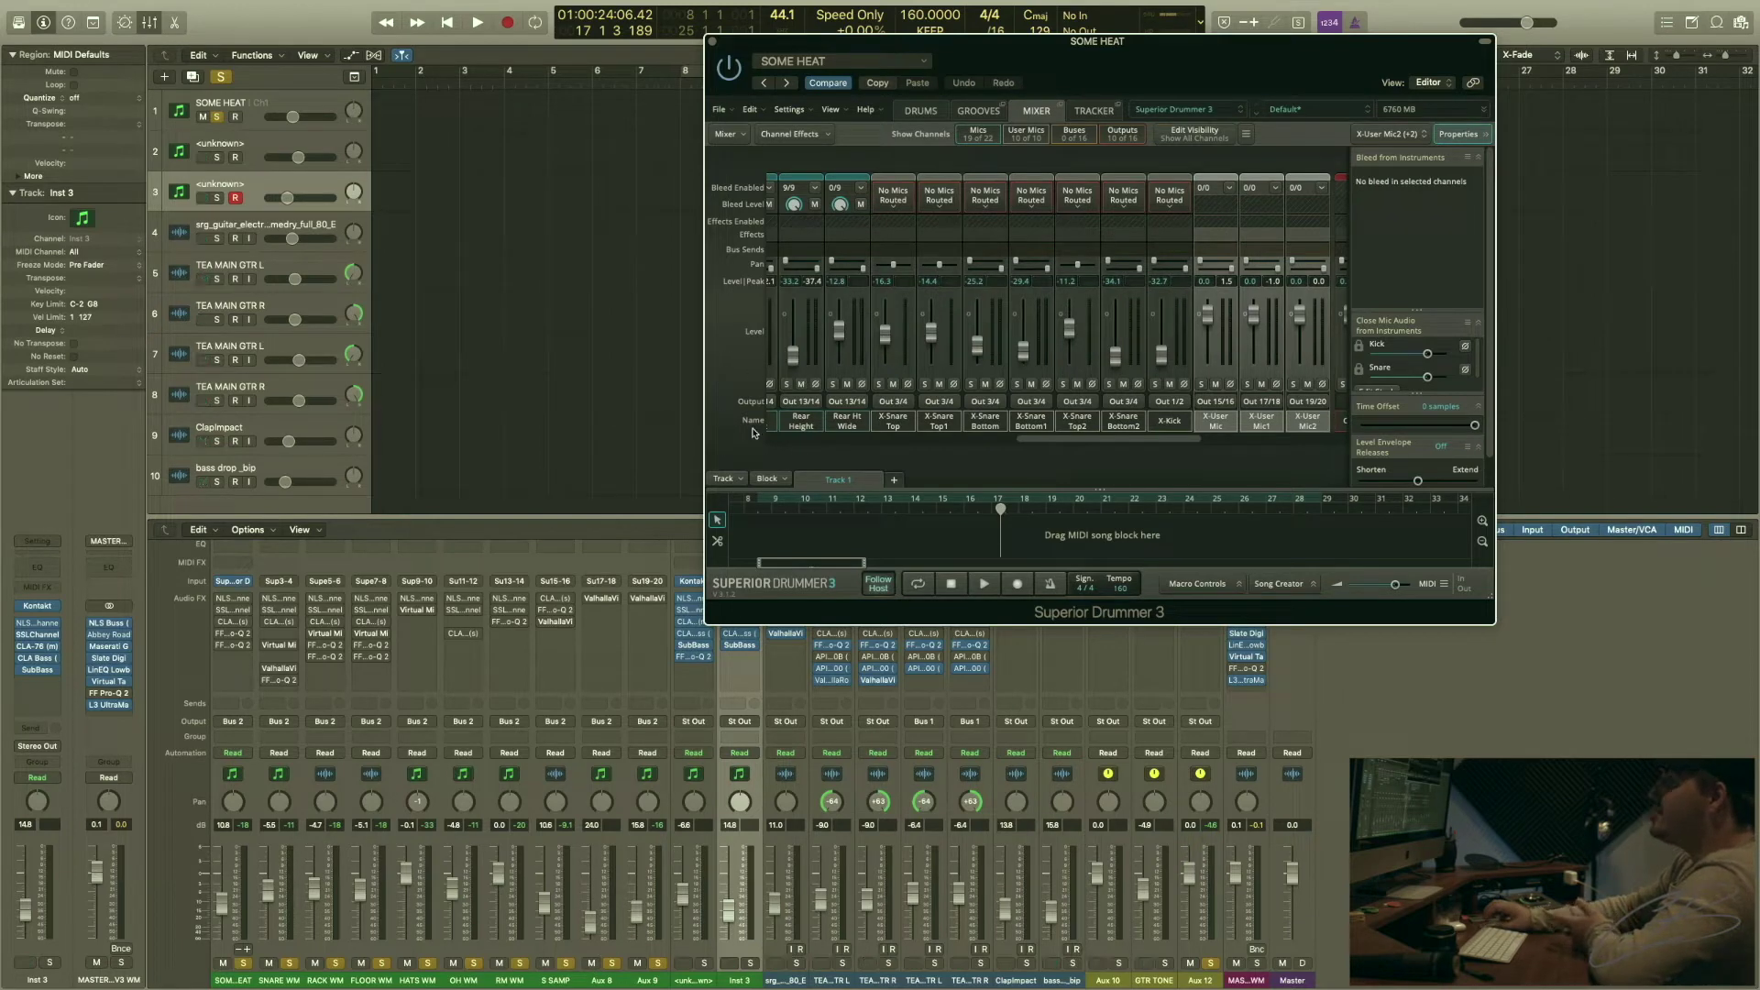
pyautogui.hscroll(-10, 789, 394)
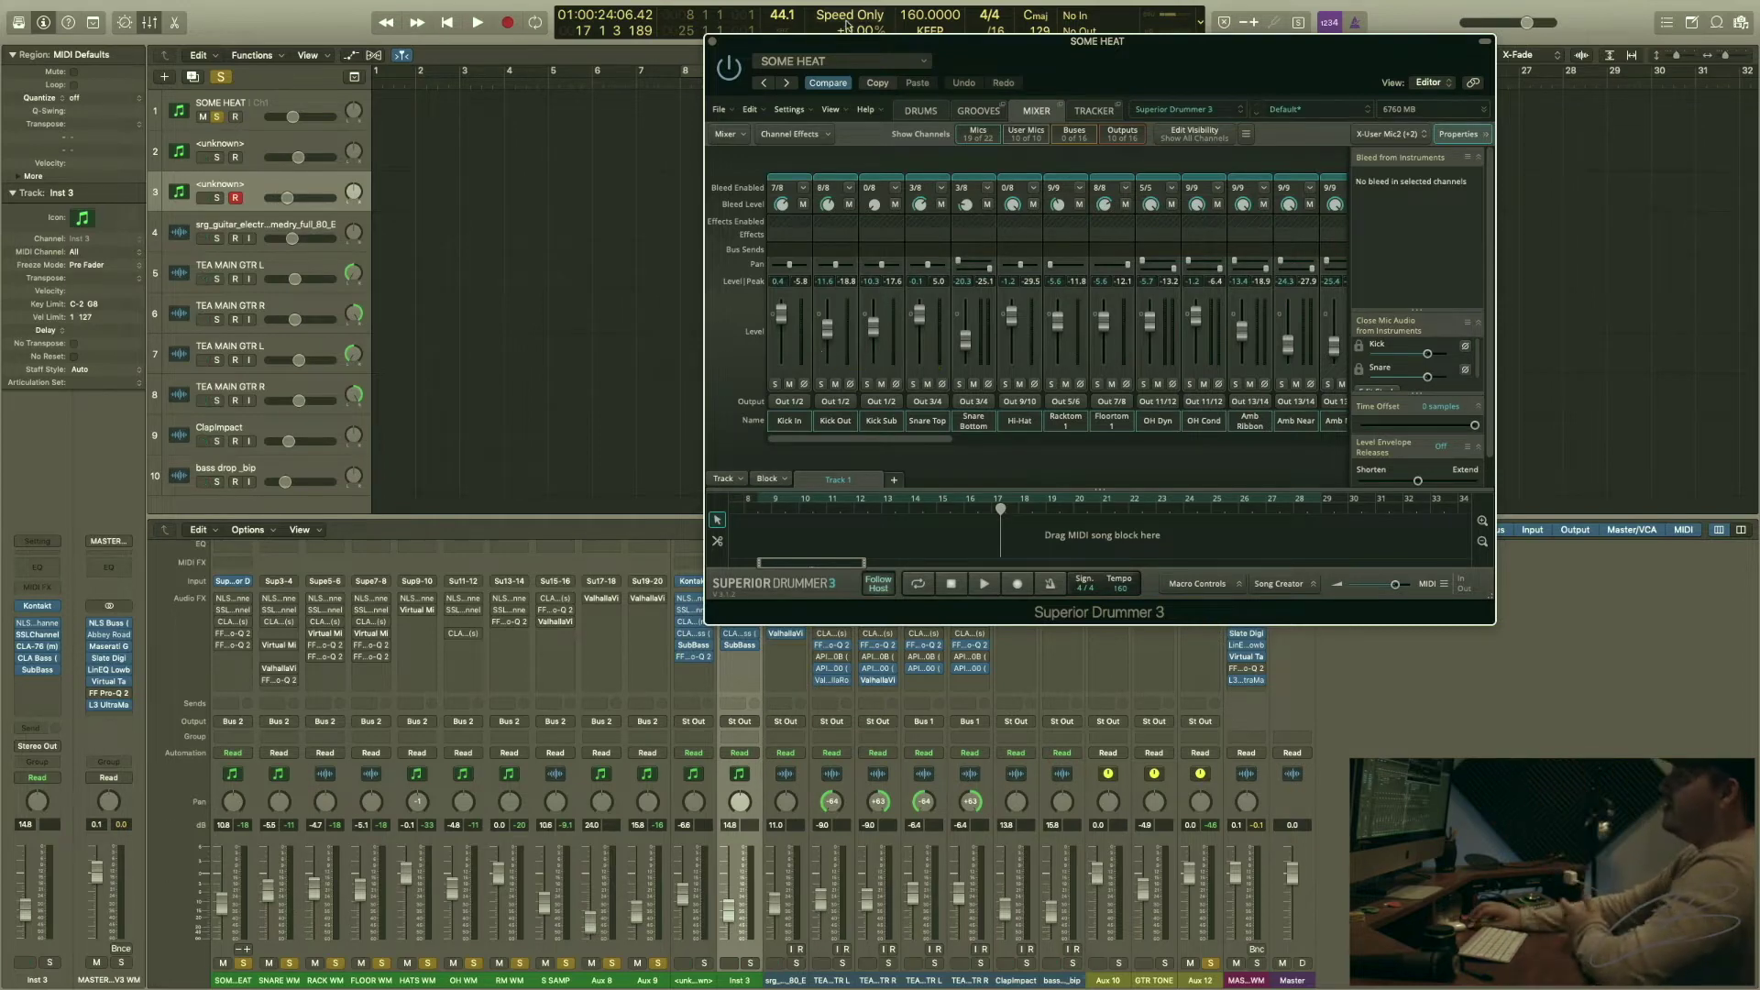
# - Select the second layer of the snare's stack in the kit view and inspect its Velocity Gate and Velocity Curve settings
pyautogui.click(920, 111)
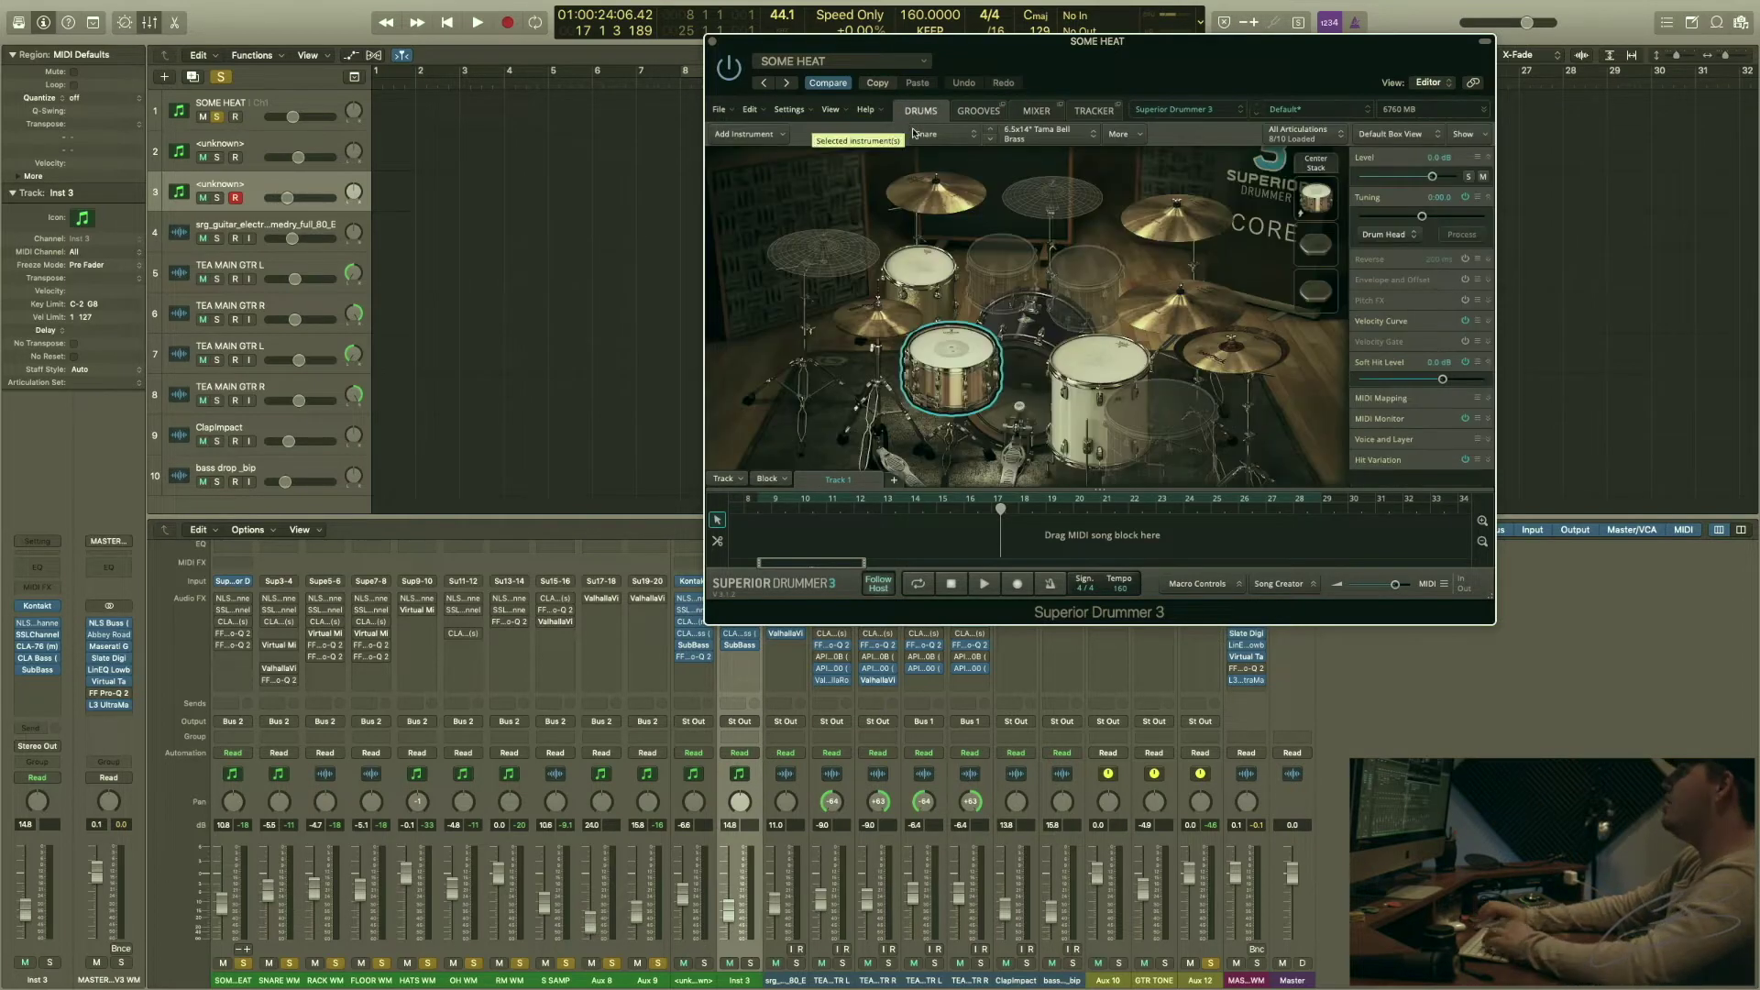
pyautogui.click(1324, 245)
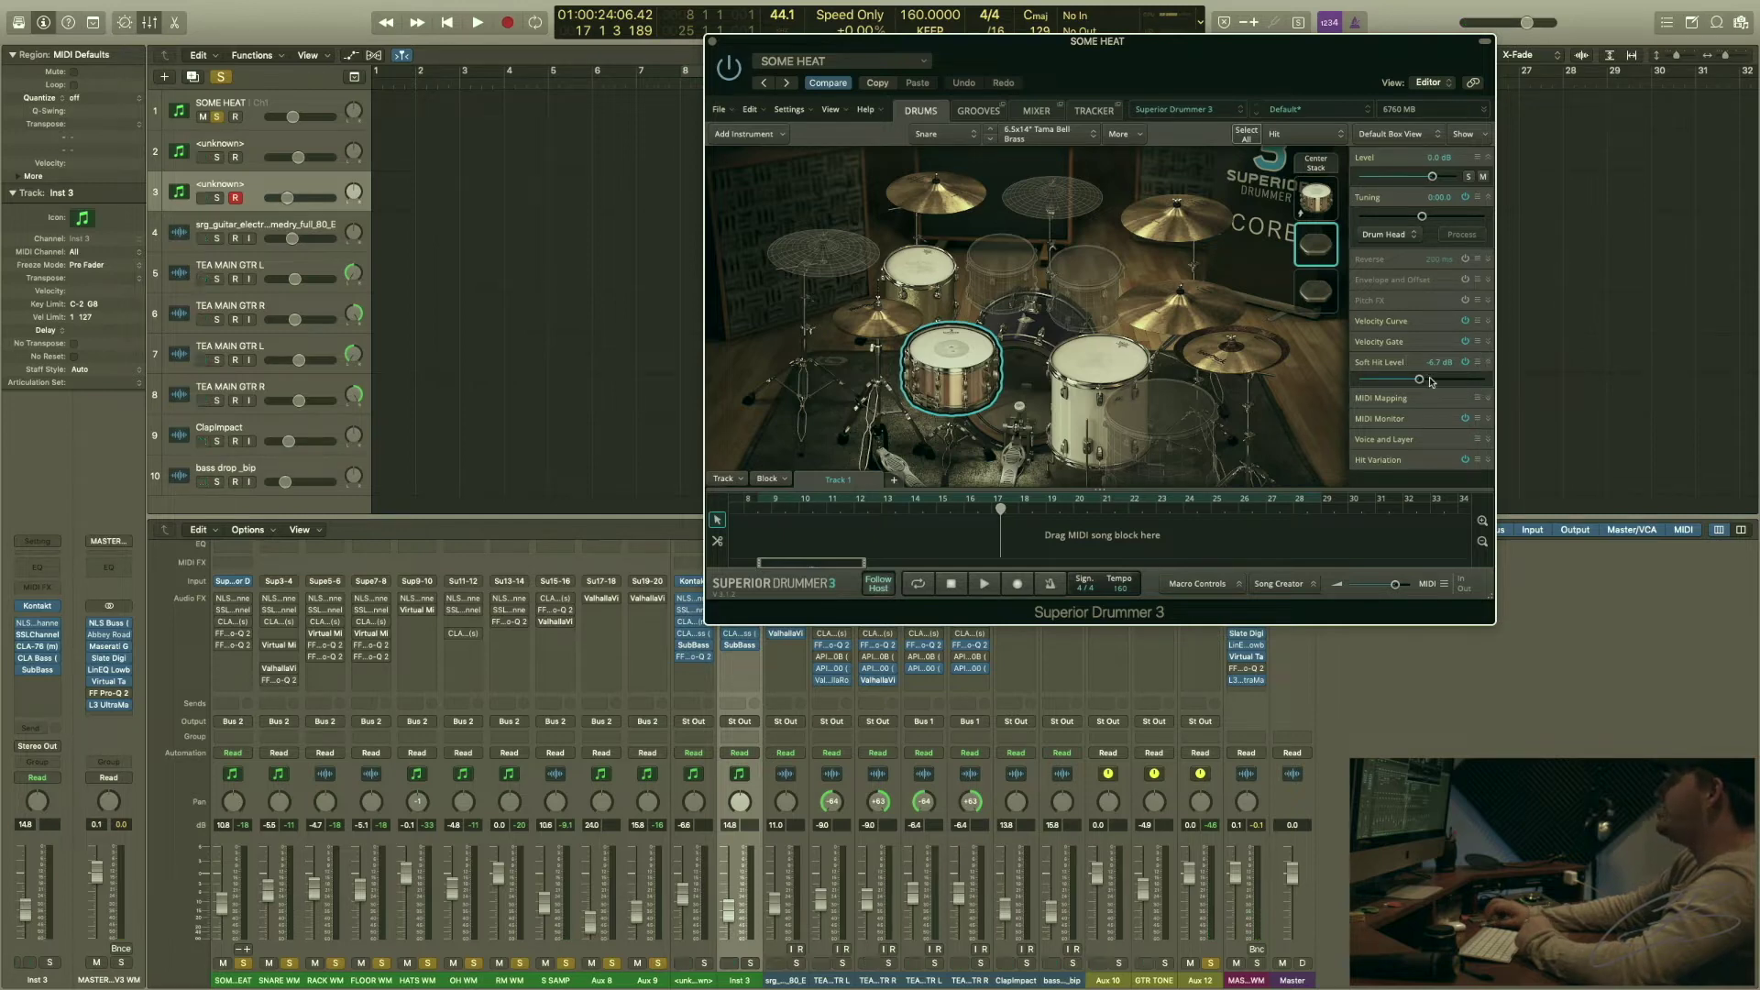
pyautogui.click(1486, 341)
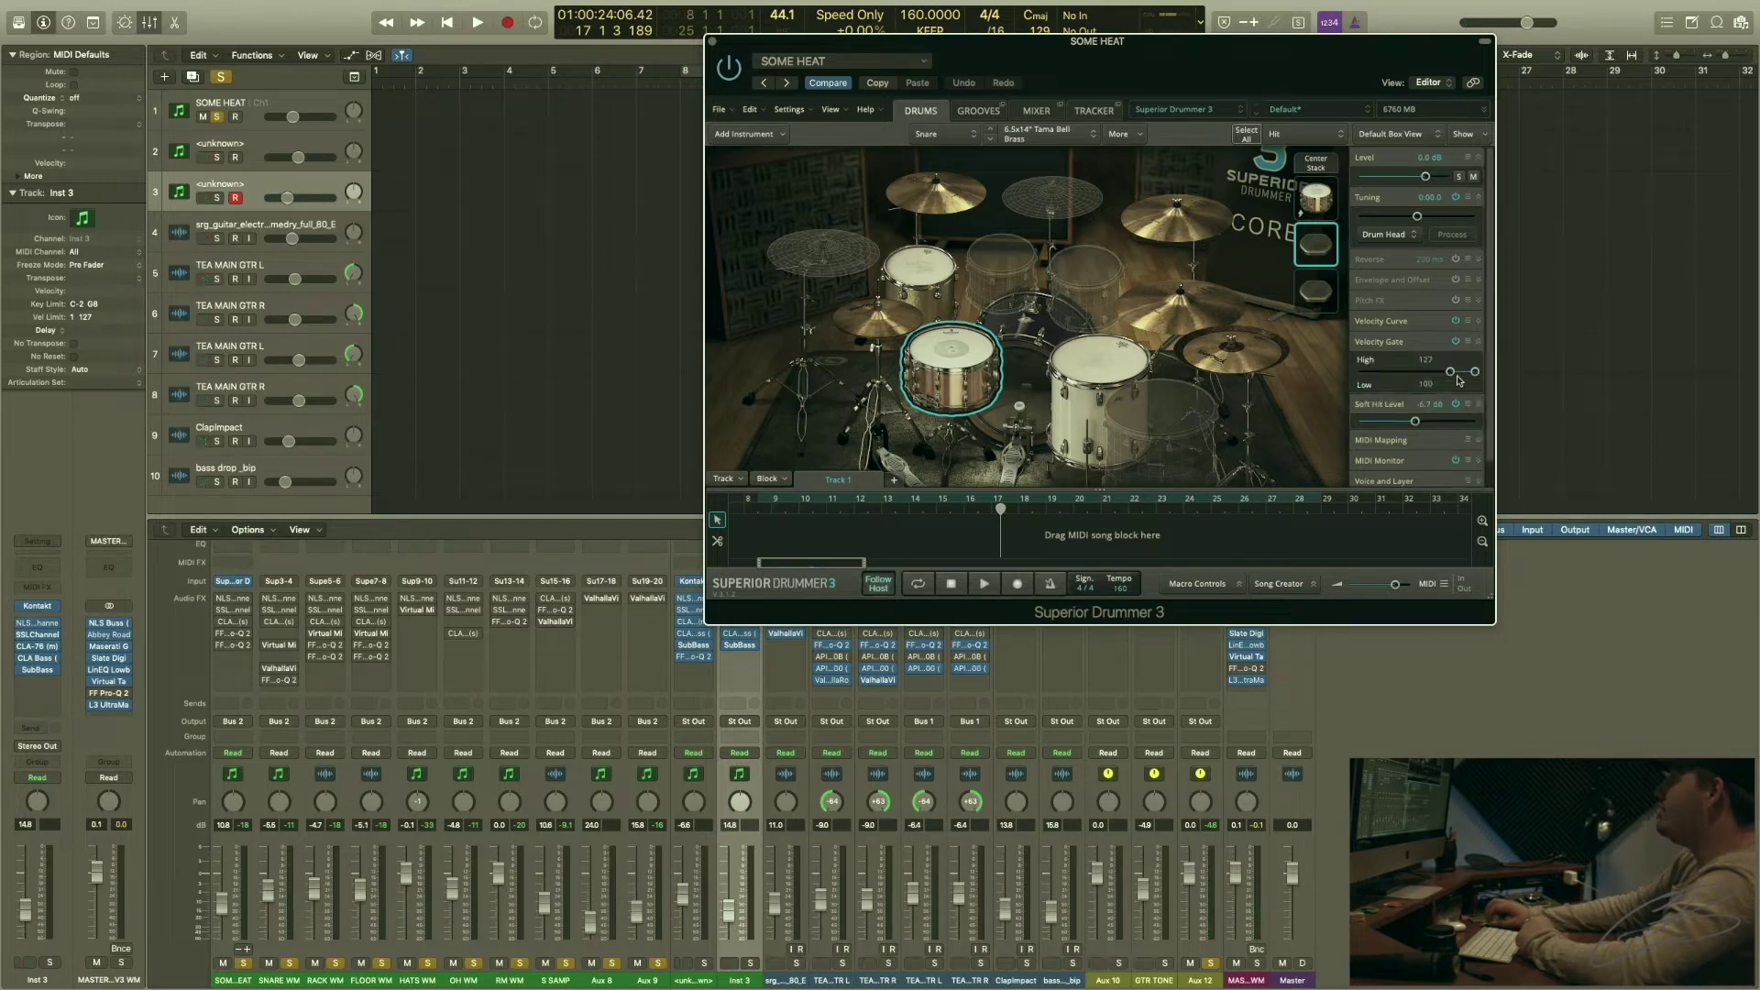
pyautogui.click(1479, 323)
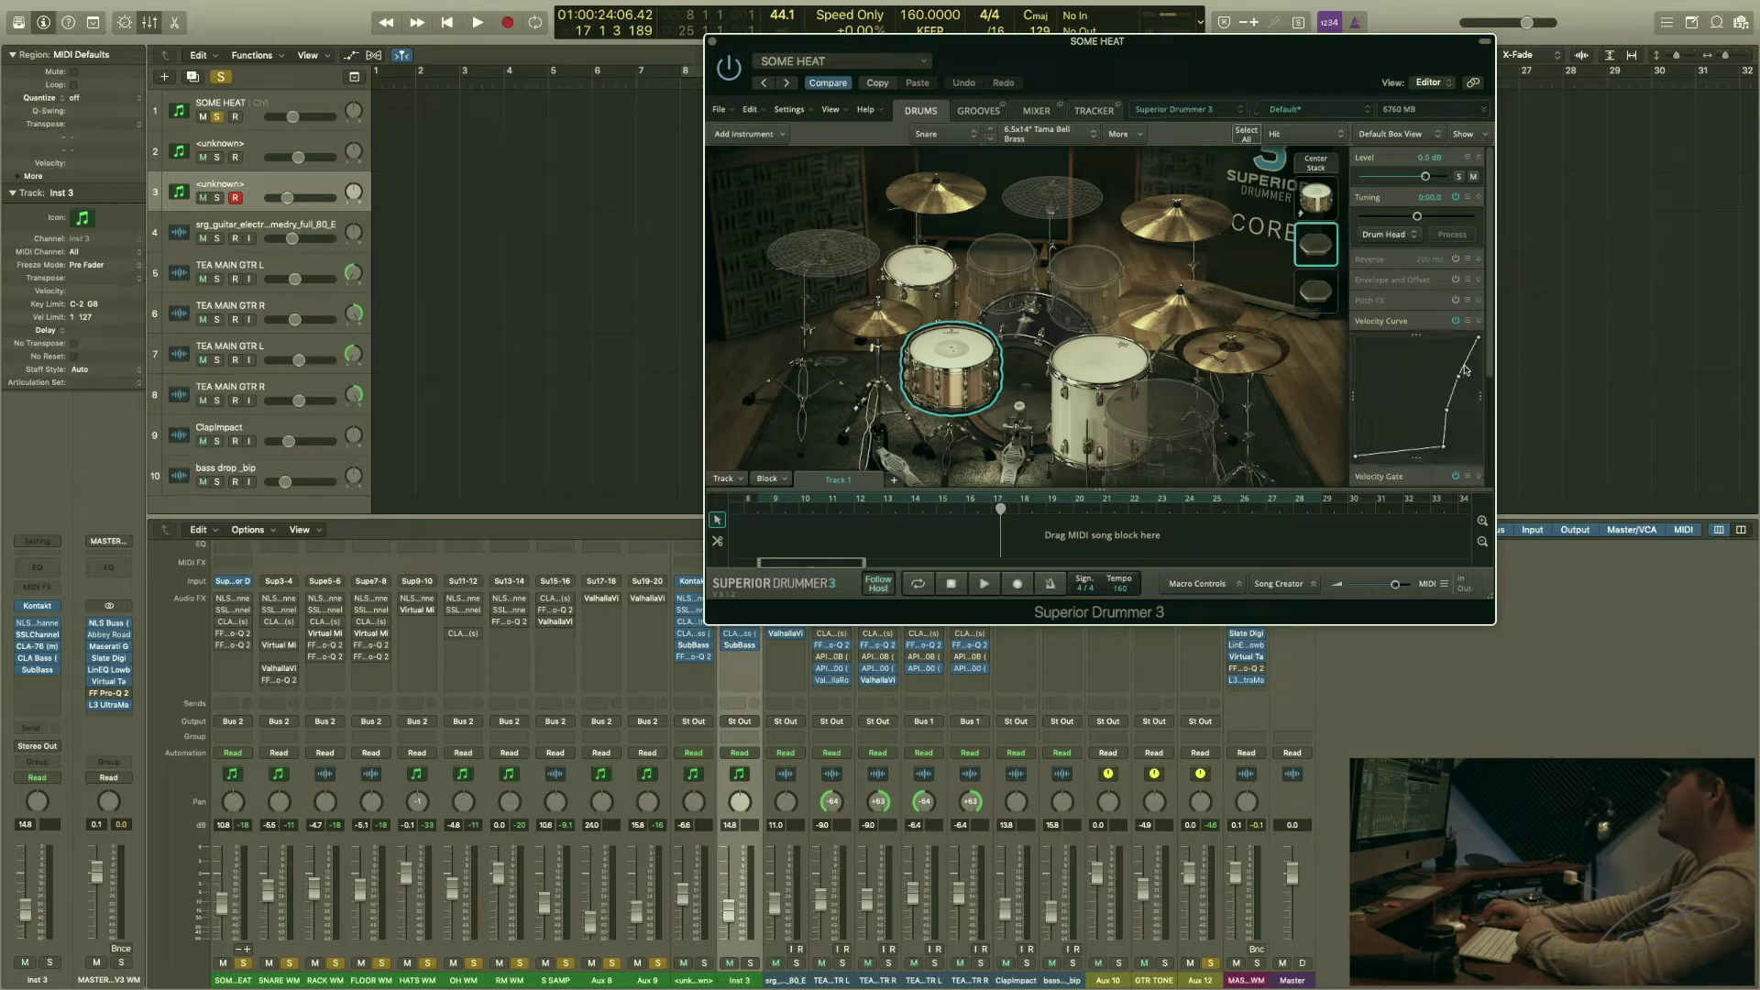
pyautogui.click(1477, 321)
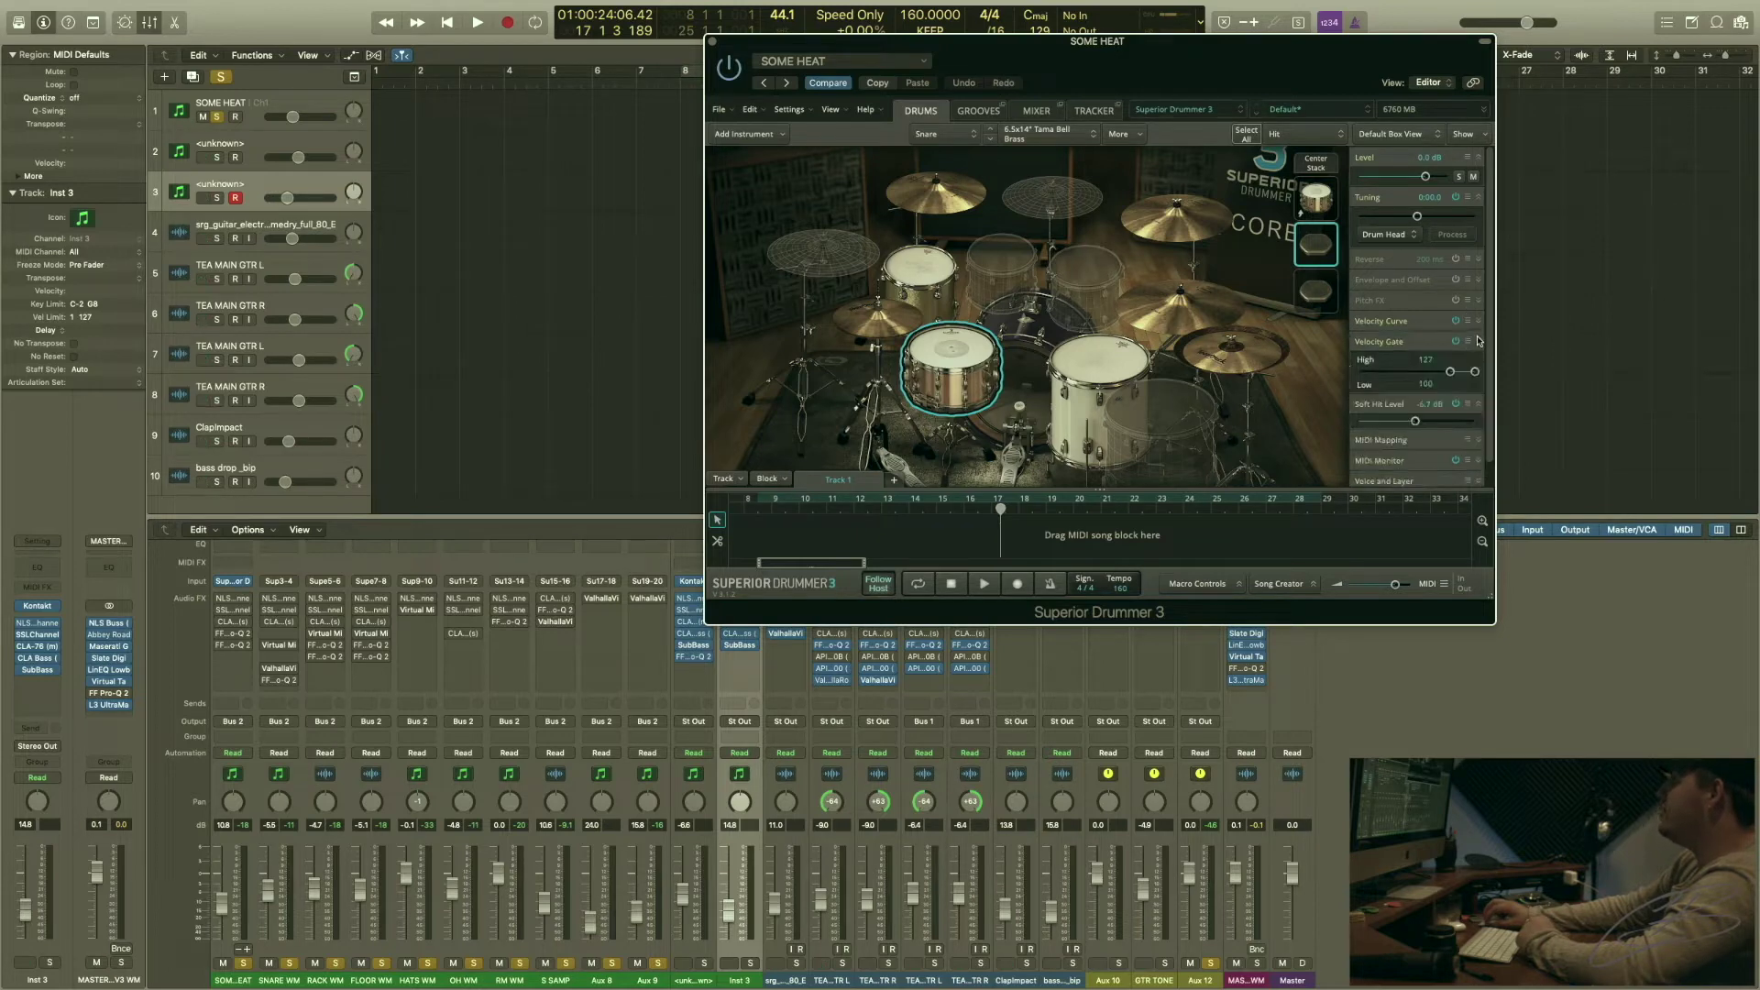
pyautogui.click(1479, 341)
# - Show the groove browser, look through the fills, and remove the Browser Folder and Fill filters
pyautogui.click(1030, 112)
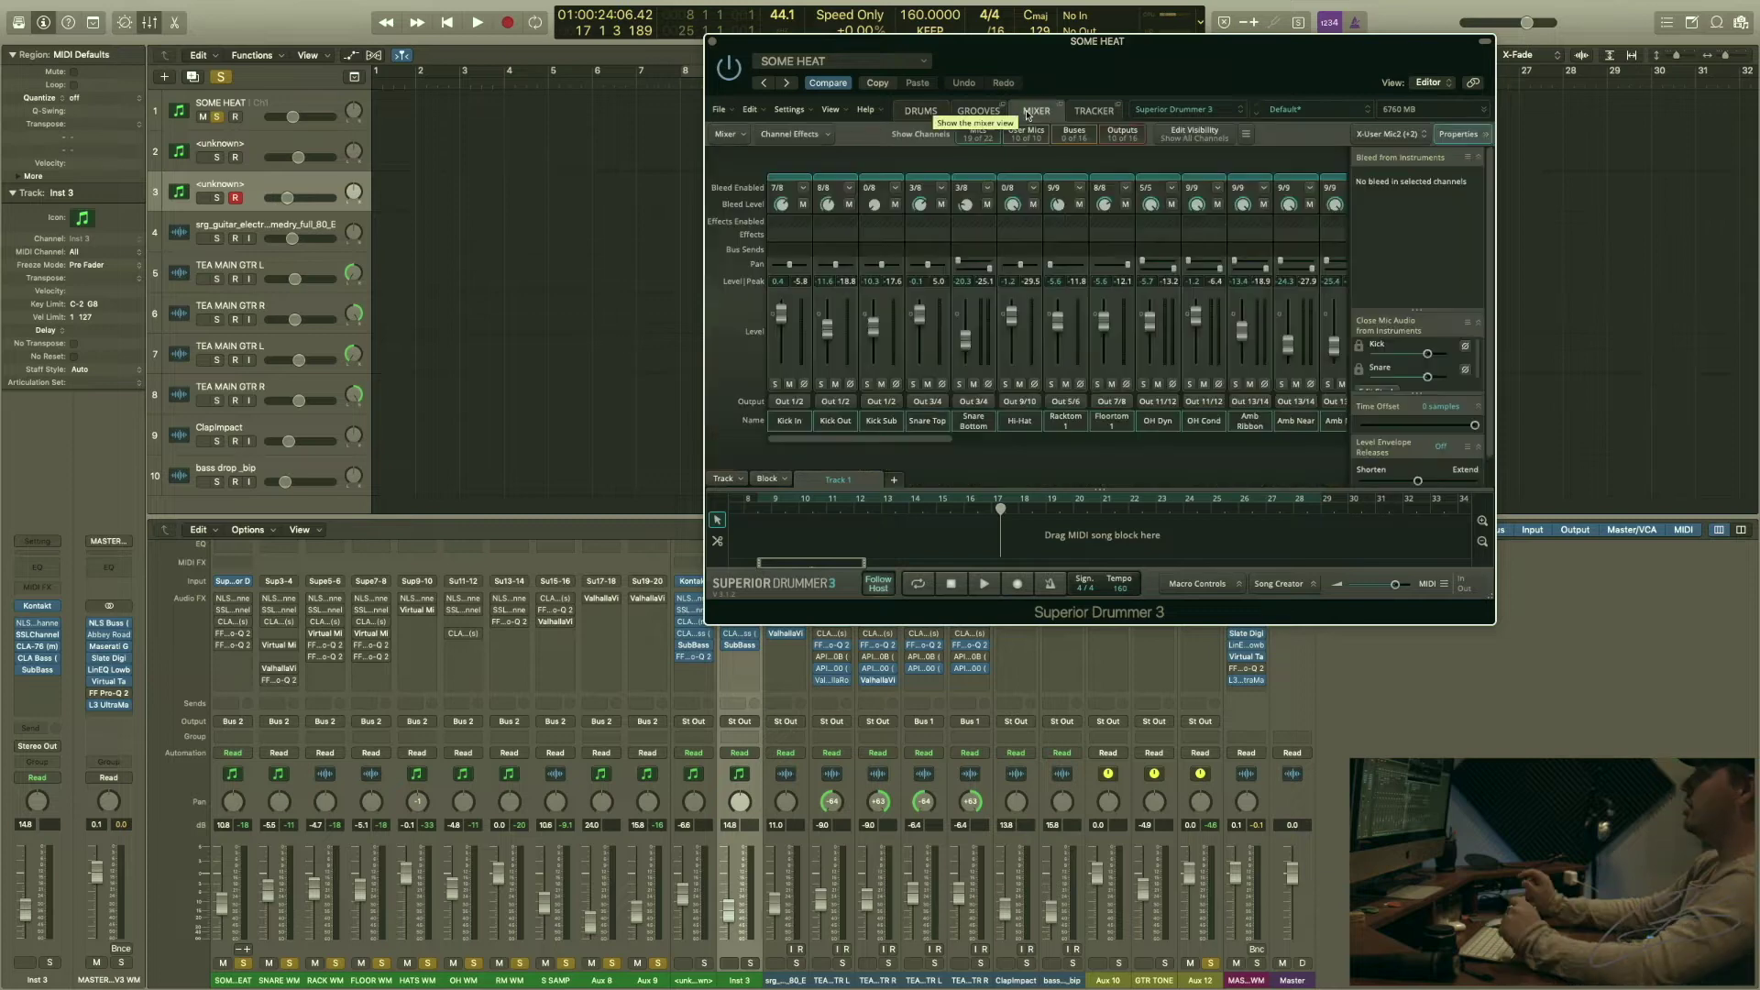
pyautogui.click(978, 111)
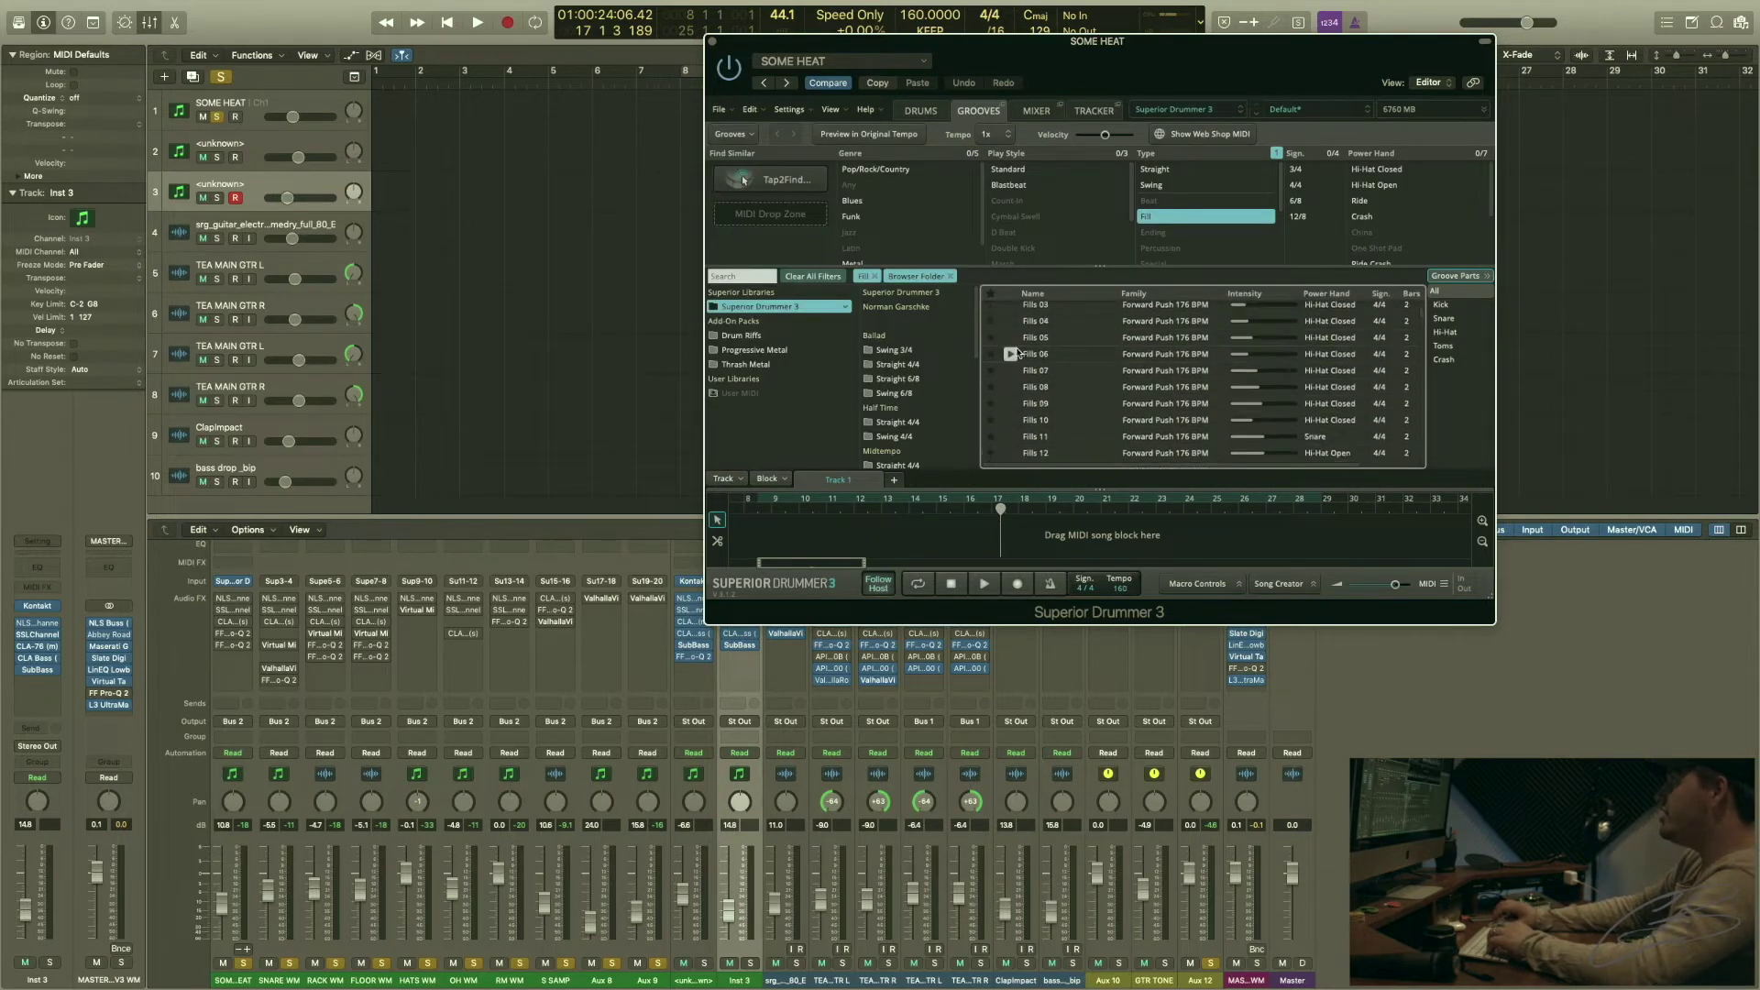
pyautogui.scroll(-2, 1018, 342)
pyautogui.scroll(5, 1018, 353)
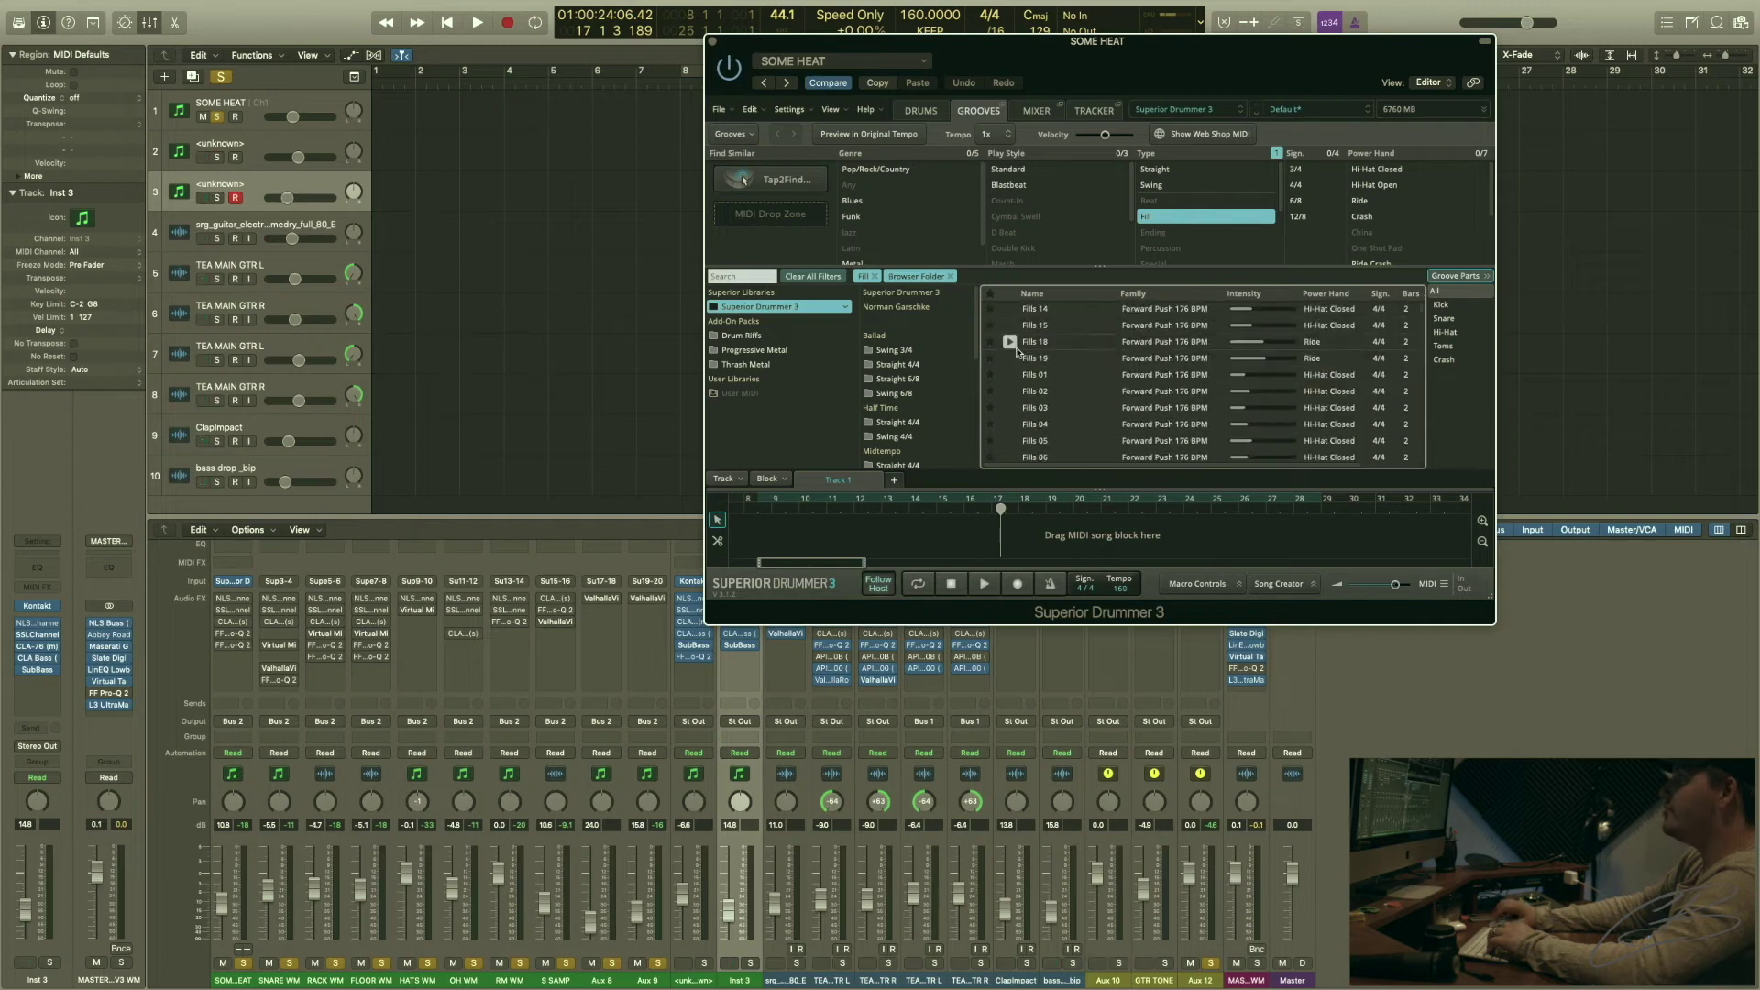
pyautogui.click(951, 276)
pyautogui.click(875, 276)
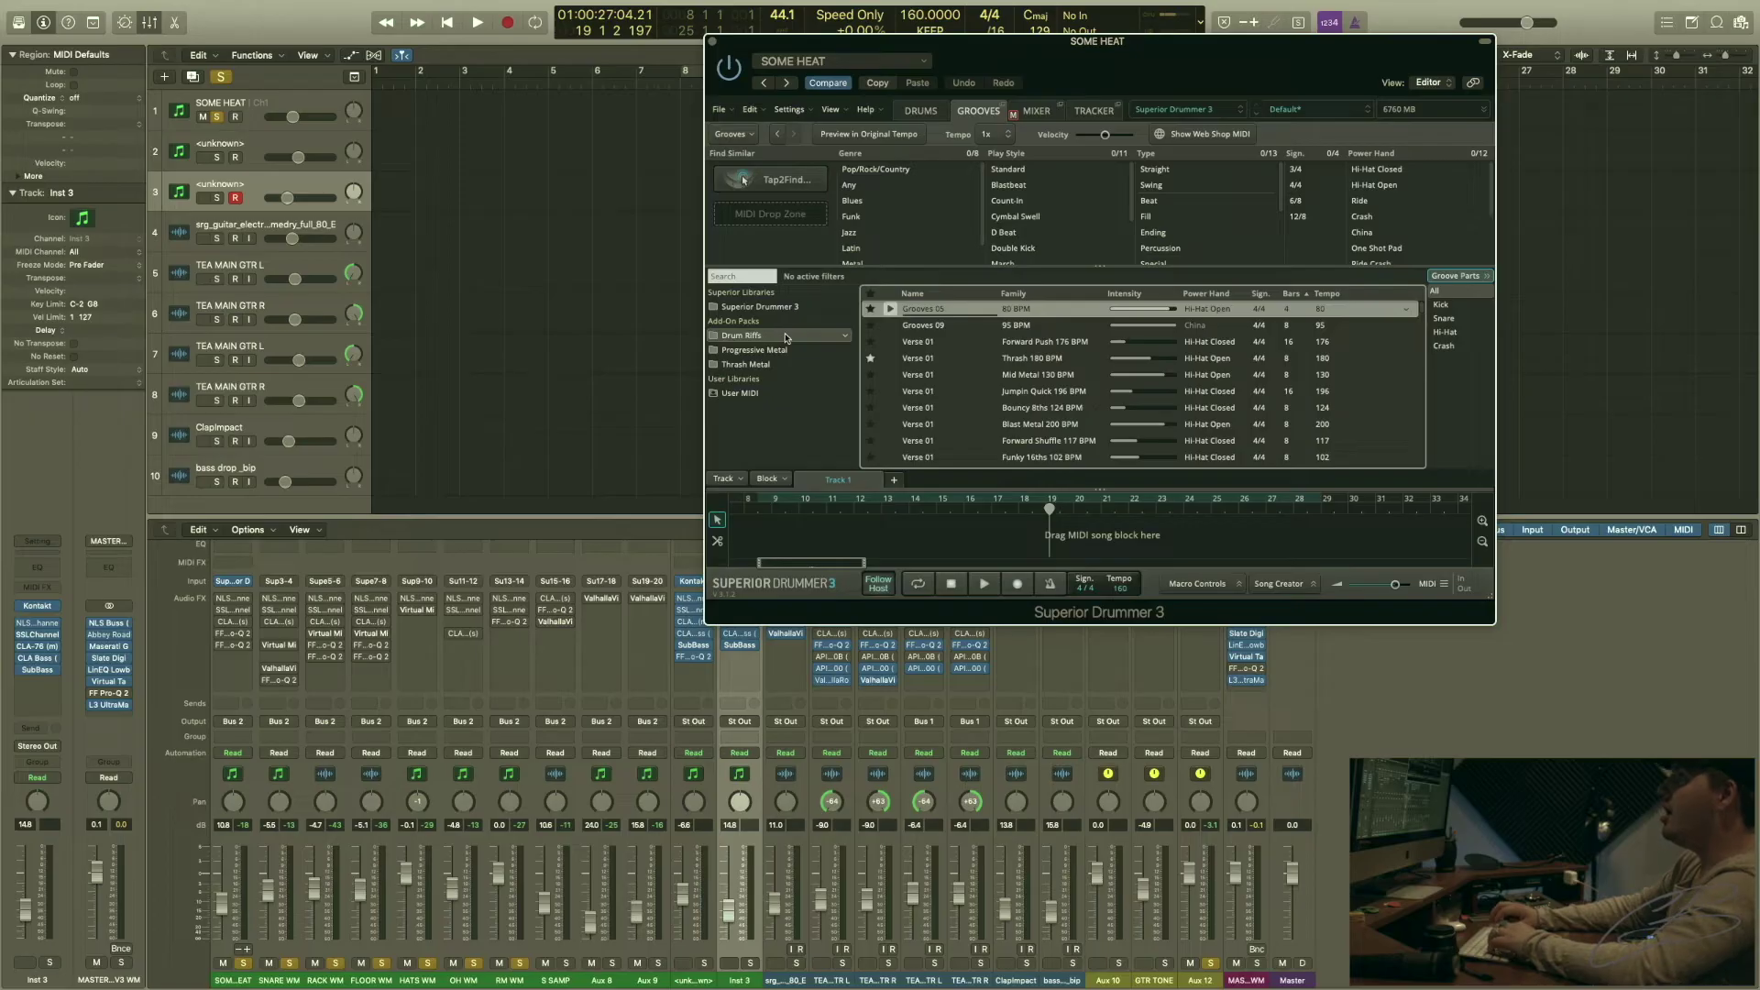
# - Restrict the groove browser to the Superior Drummer 3 library
pyautogui.click(782, 307)
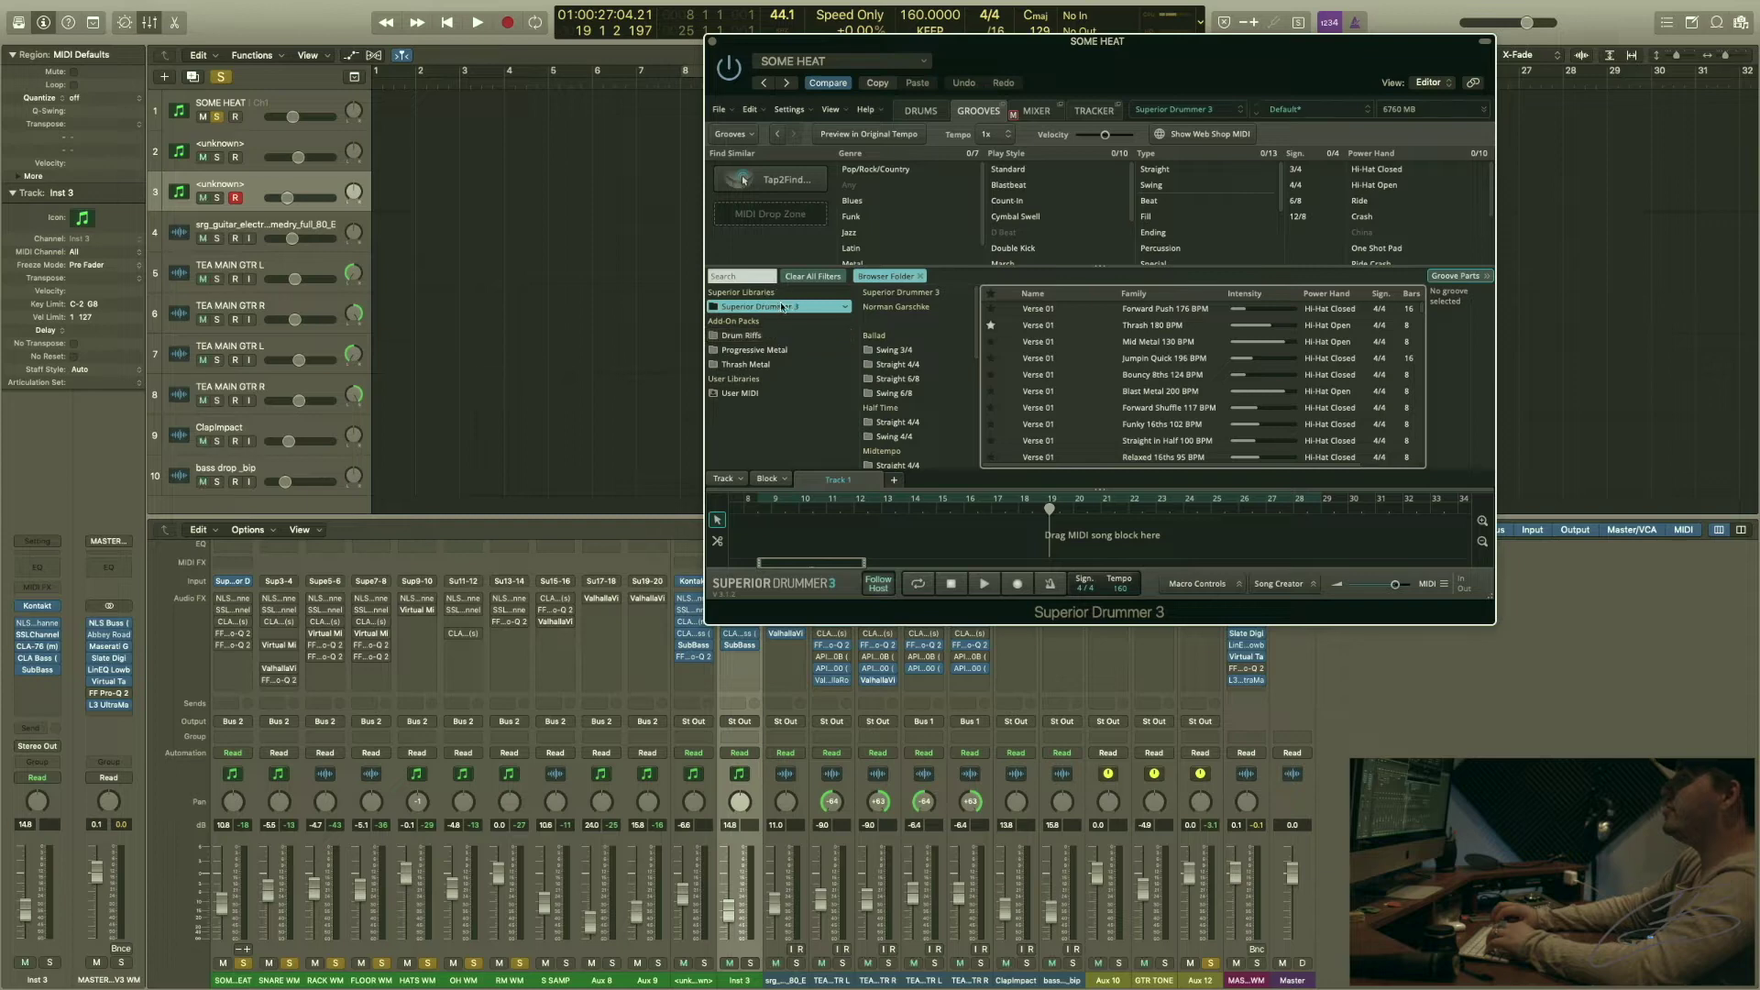
pyautogui.click(920, 276)
pyautogui.click(780, 307)
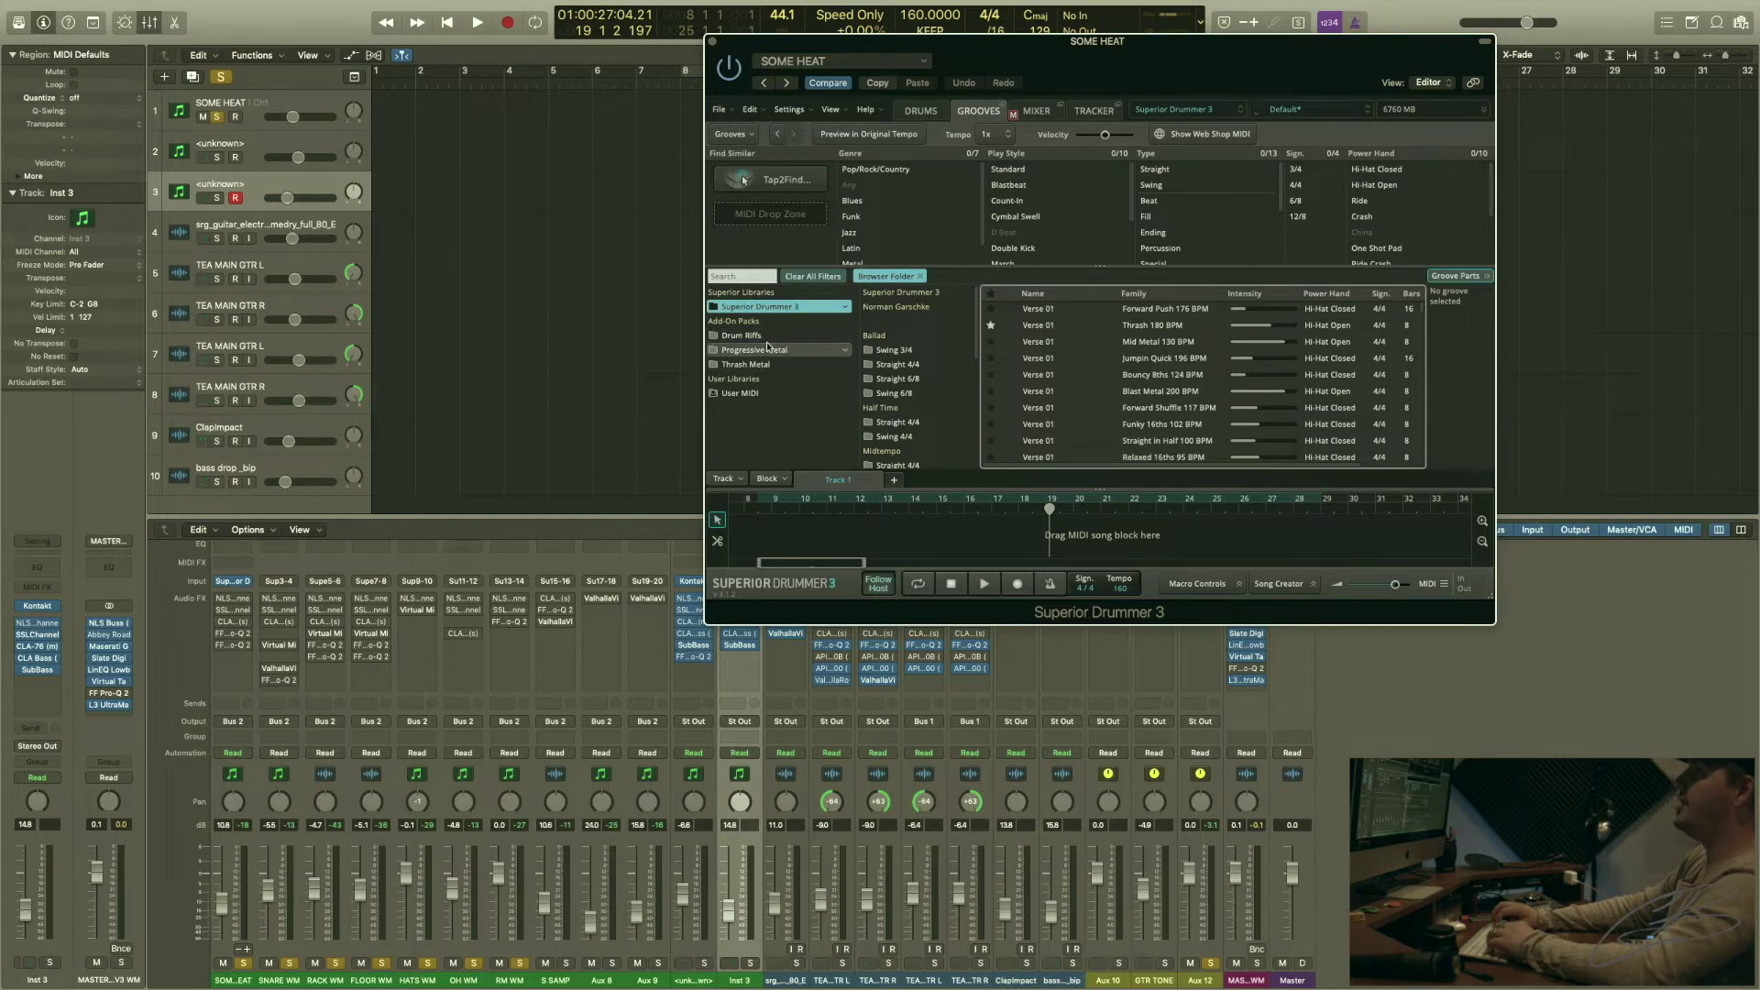
# - Sort the Superior Drummer 3 library's grooves by Family in descending order
pyautogui.click(768, 395)
pyautogui.click(761, 307)
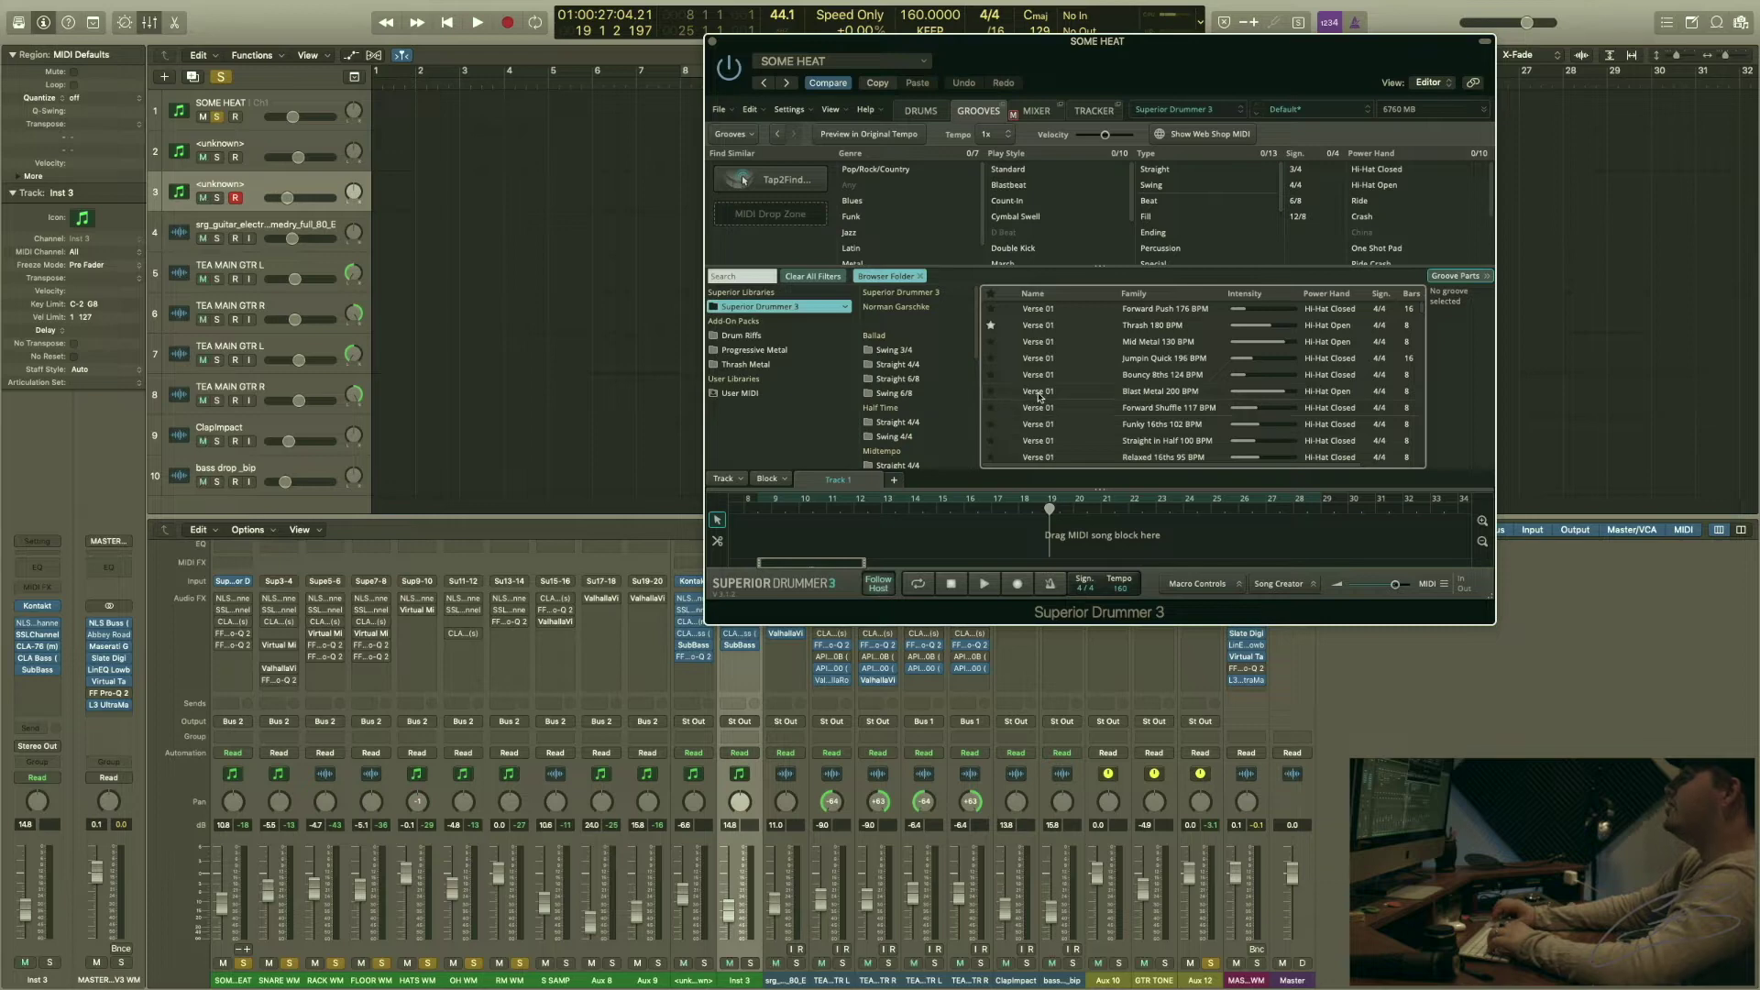
pyautogui.scroll(-1, 1042, 400)
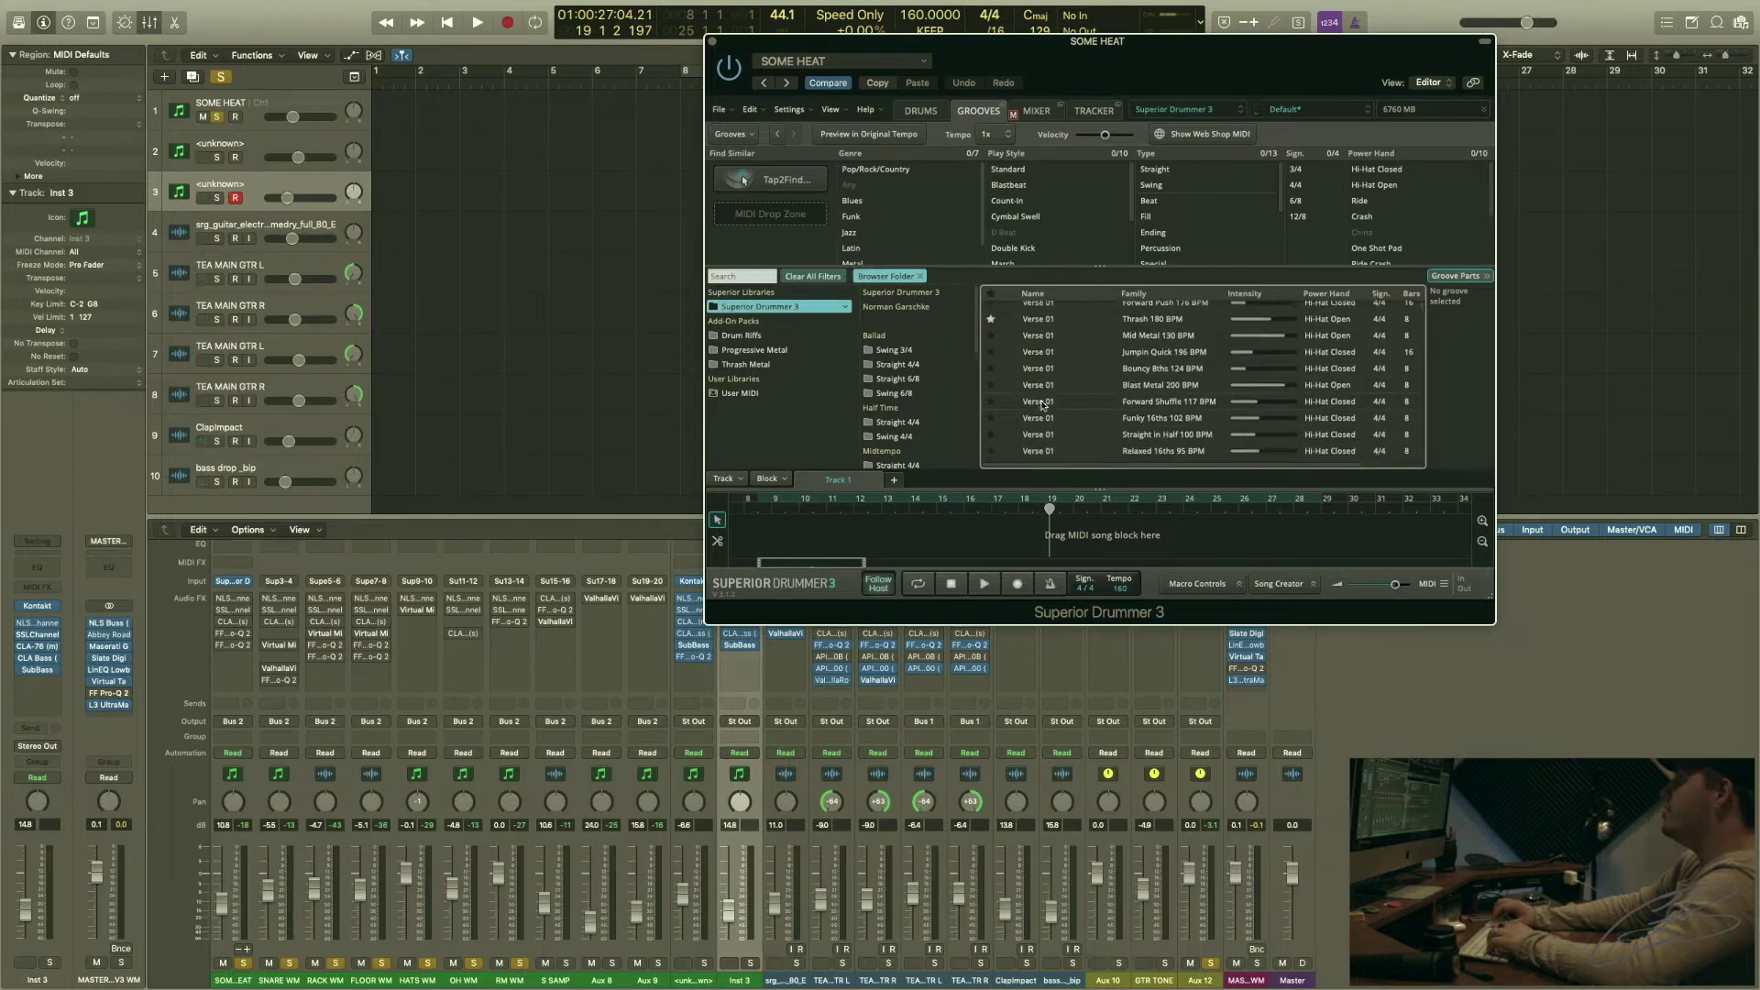
pyautogui.scroll(-5, 1024, 389)
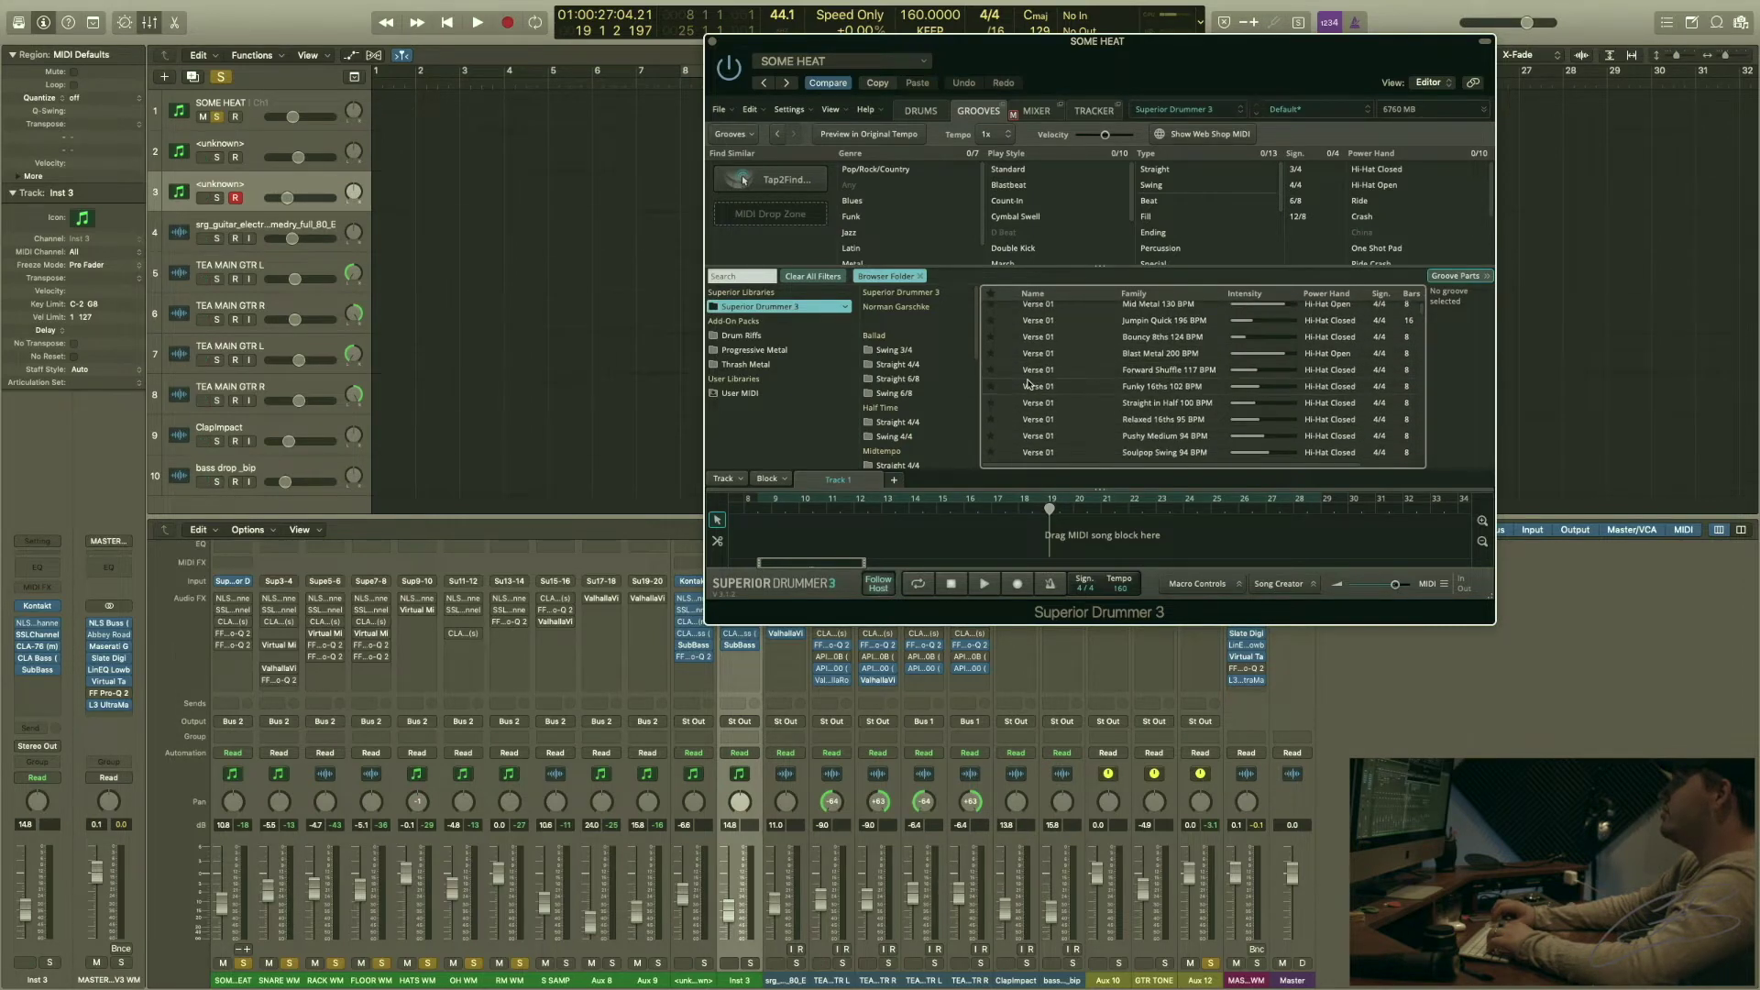
pyautogui.click(1178, 294)
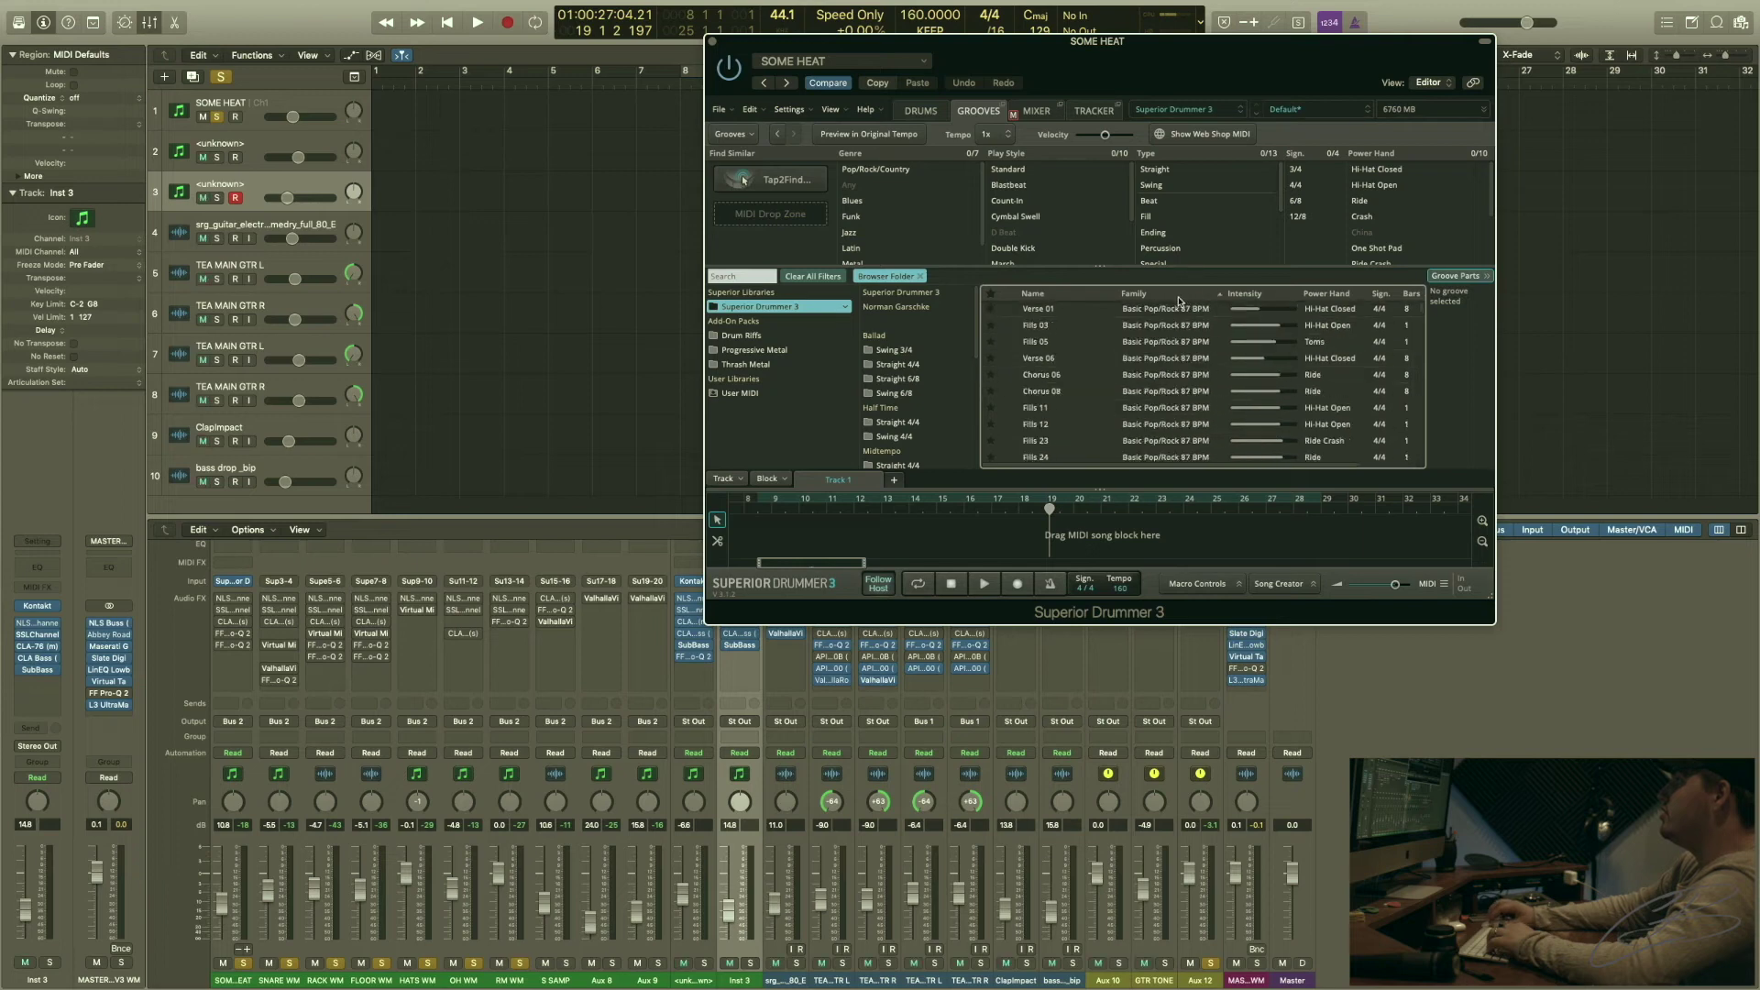
pyautogui.click(1178, 295)
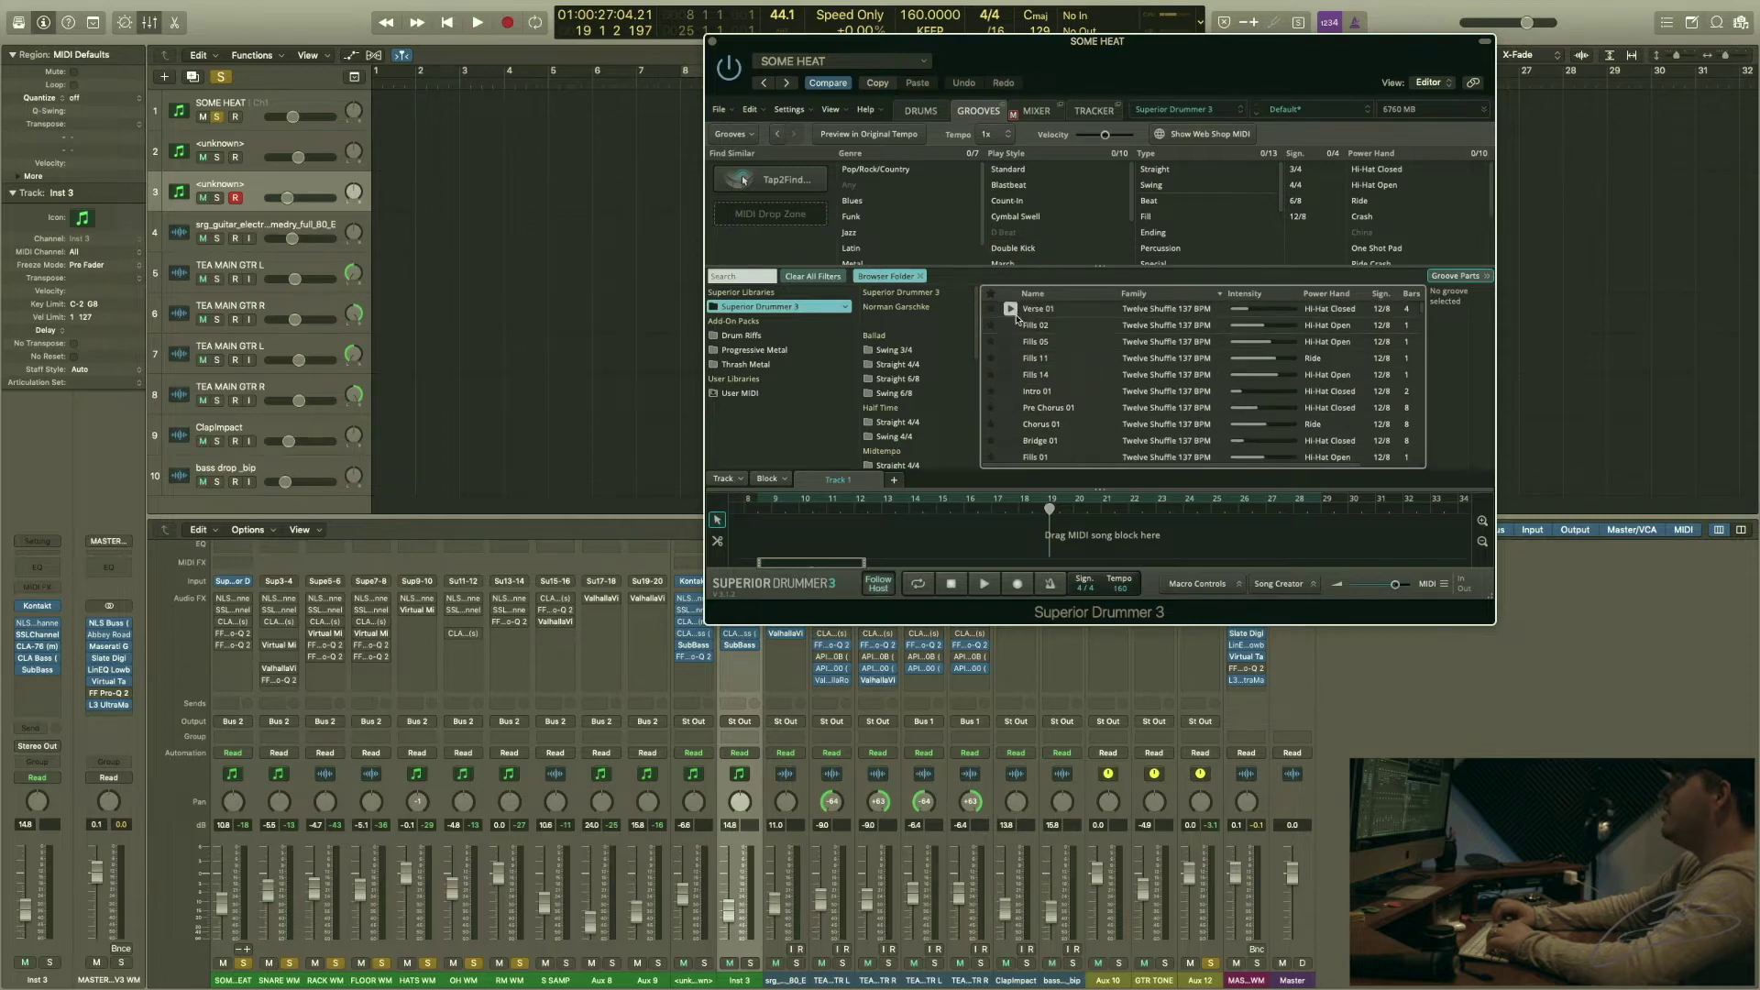
# - Audition the Twelve Shuffle 137 BPM Verse 01 groove and place it on the plug-in's song track
pyautogui.click(1011, 310)
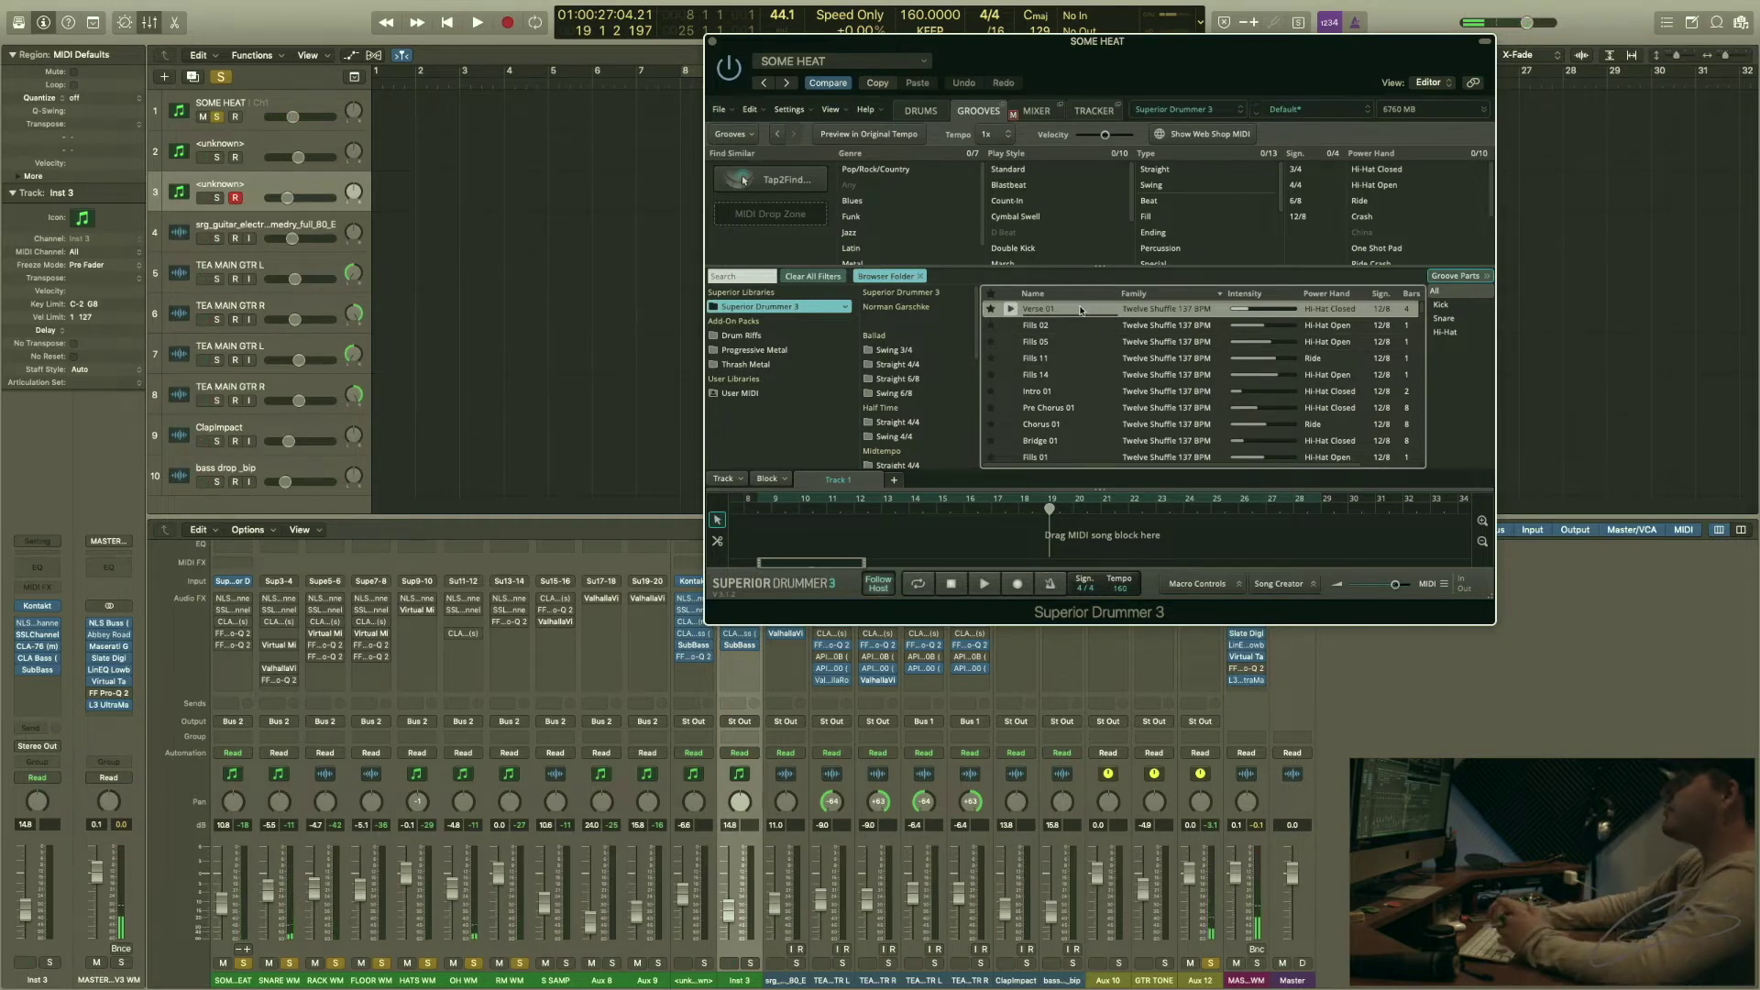
pyautogui.scroll(-1, 1075, 319)
pyautogui.scroll(1, 1080, 321)
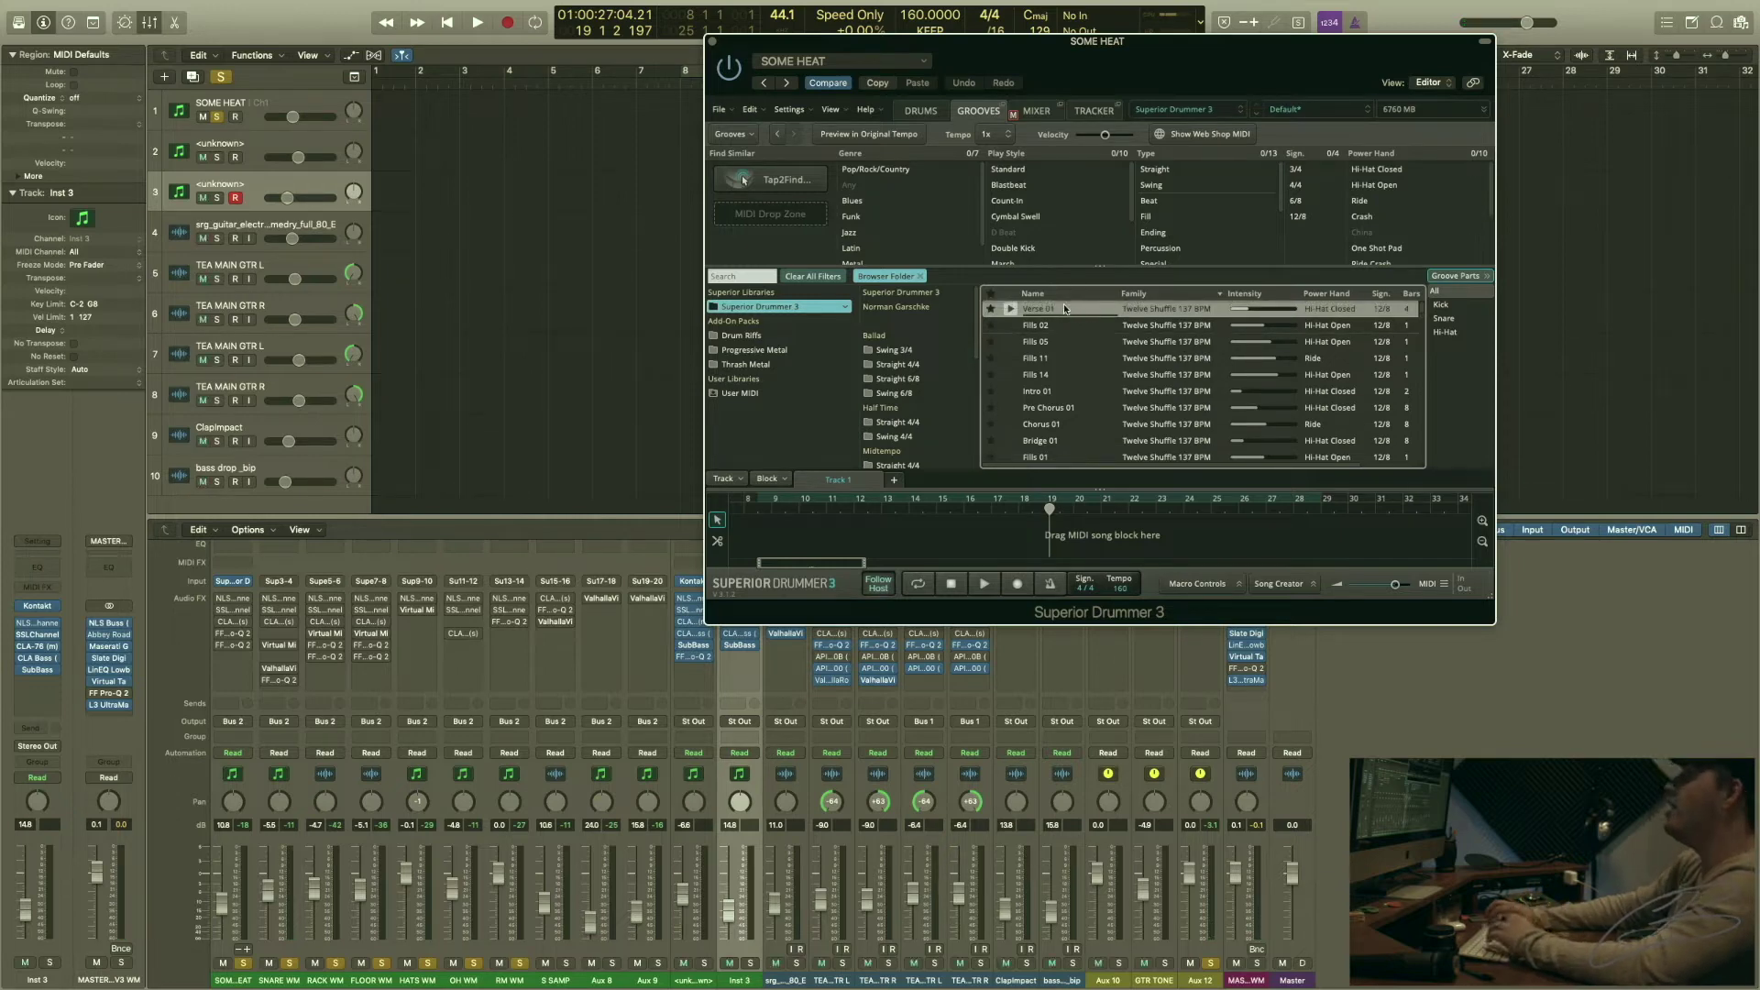
pyautogui.moveTo(1065, 309); pyautogui.dragTo(1087, 520)
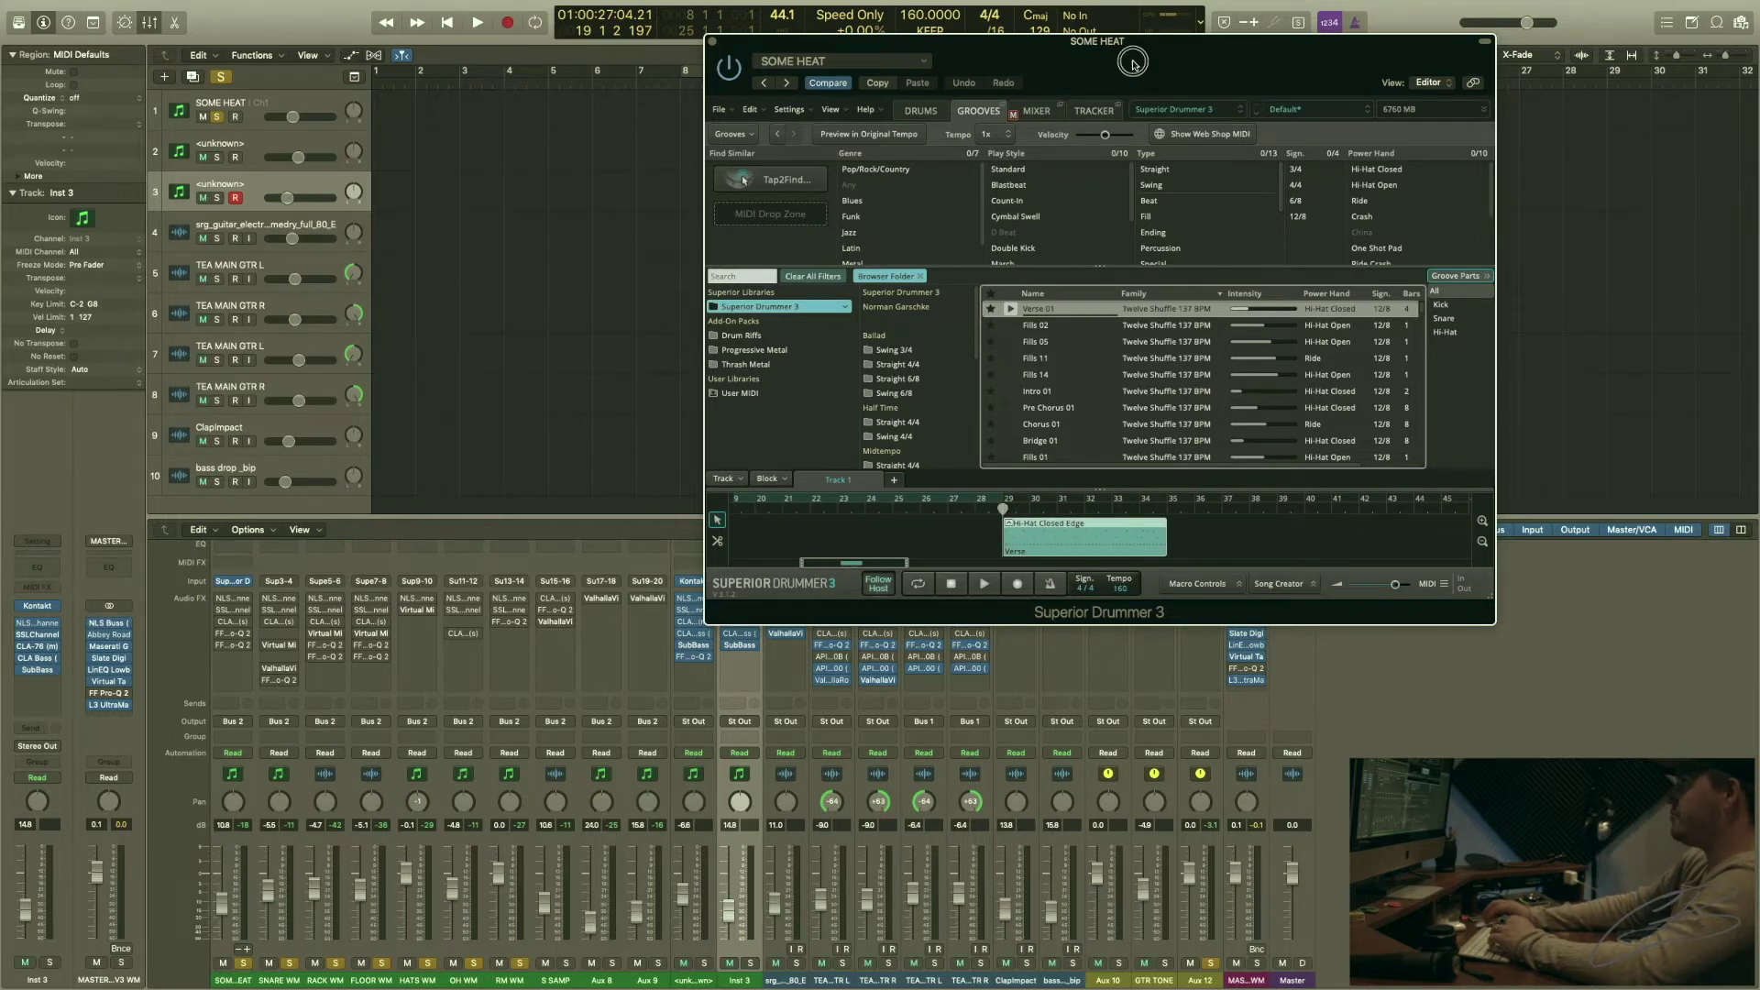
# - Move the plug-in window clear of the arrangement ruler and play the placed groove briefly from bar 29
pyautogui.moveTo(1133, 61); pyautogui.dragTo(1283, 303)
pyautogui.moveTo(1384, 79); pyautogui.dragTo(1526, 81)
pyautogui.press('space')
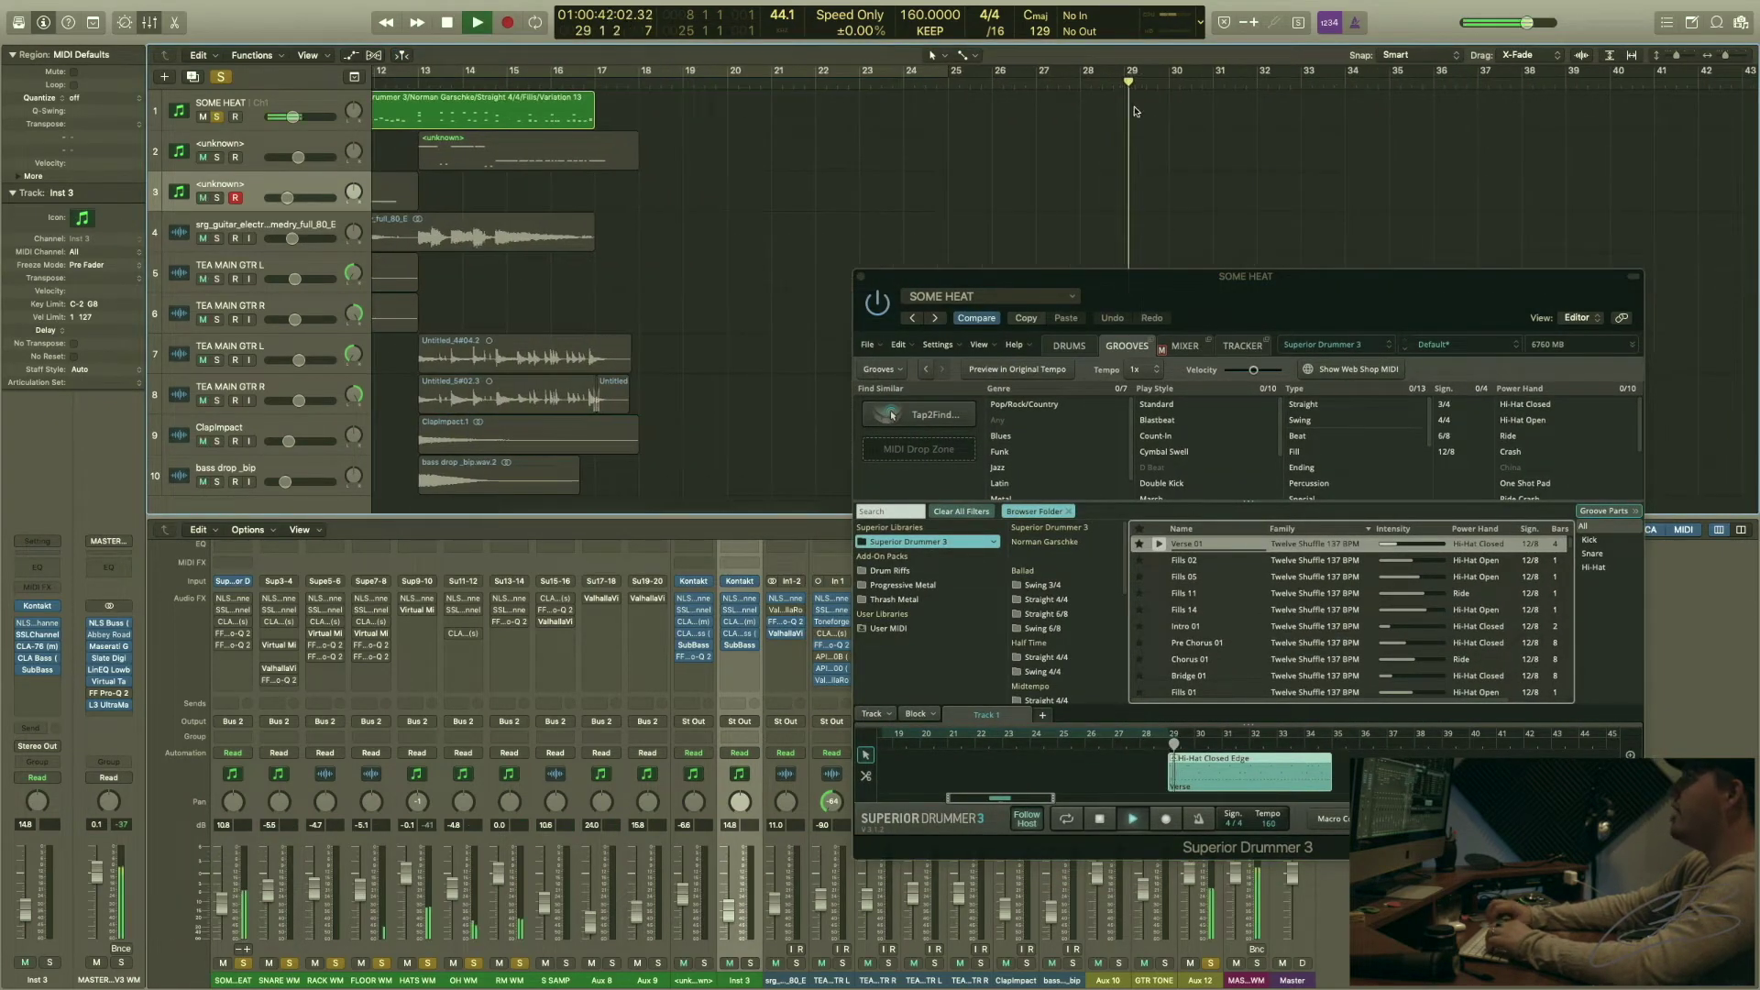
pyautogui.press('space')
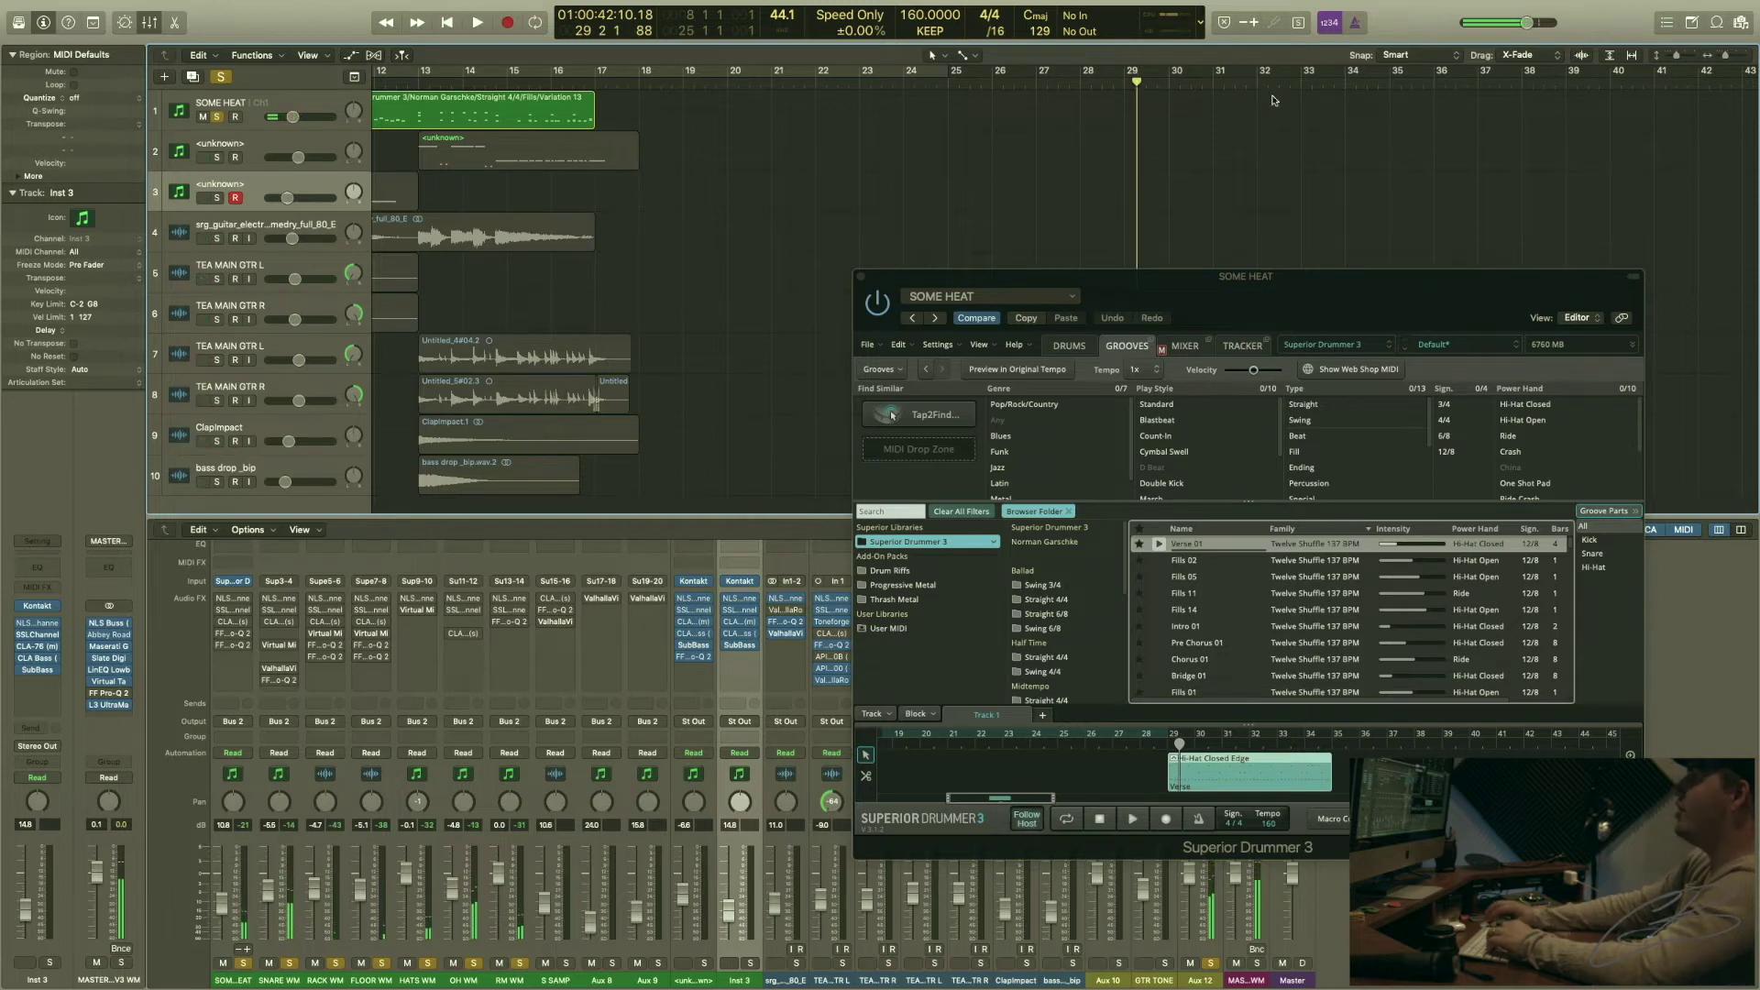
# - Set the cycle range from bar 29 to bar 35 over the placed groove and check its looped playback
pyautogui.moveTo(1135, 79); pyautogui.dragTo(1308, 79)
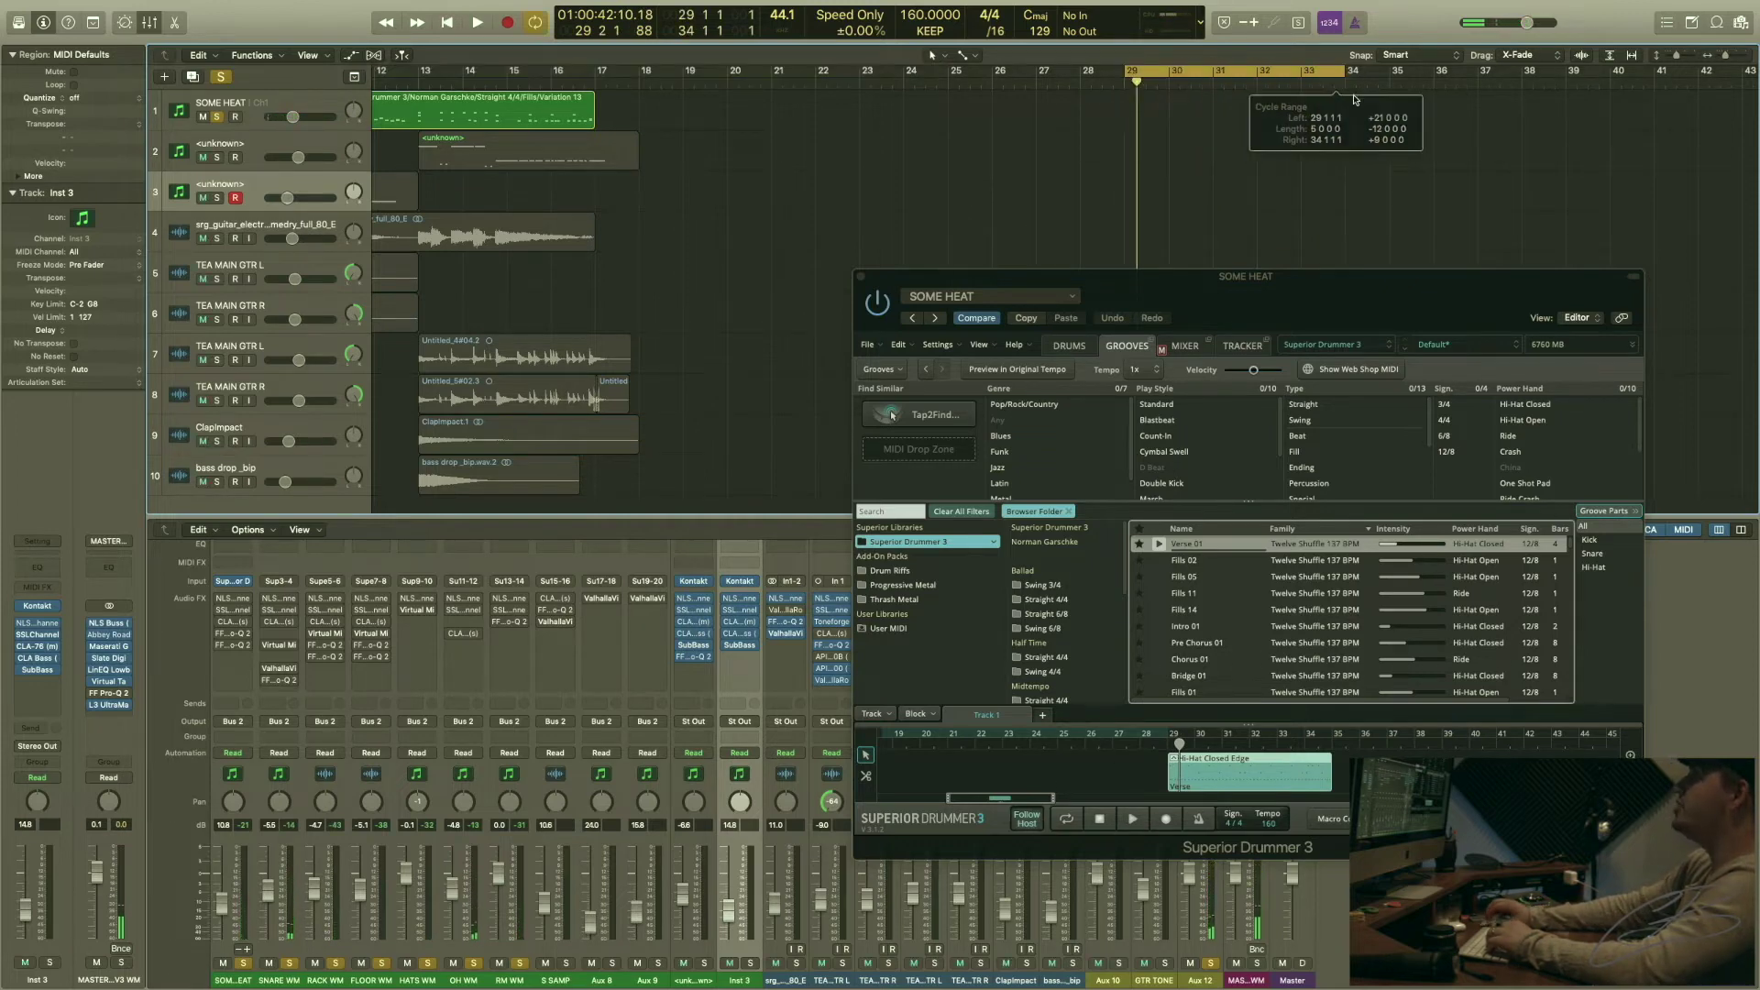
pyautogui.hscroll(-5, 1206, 119)
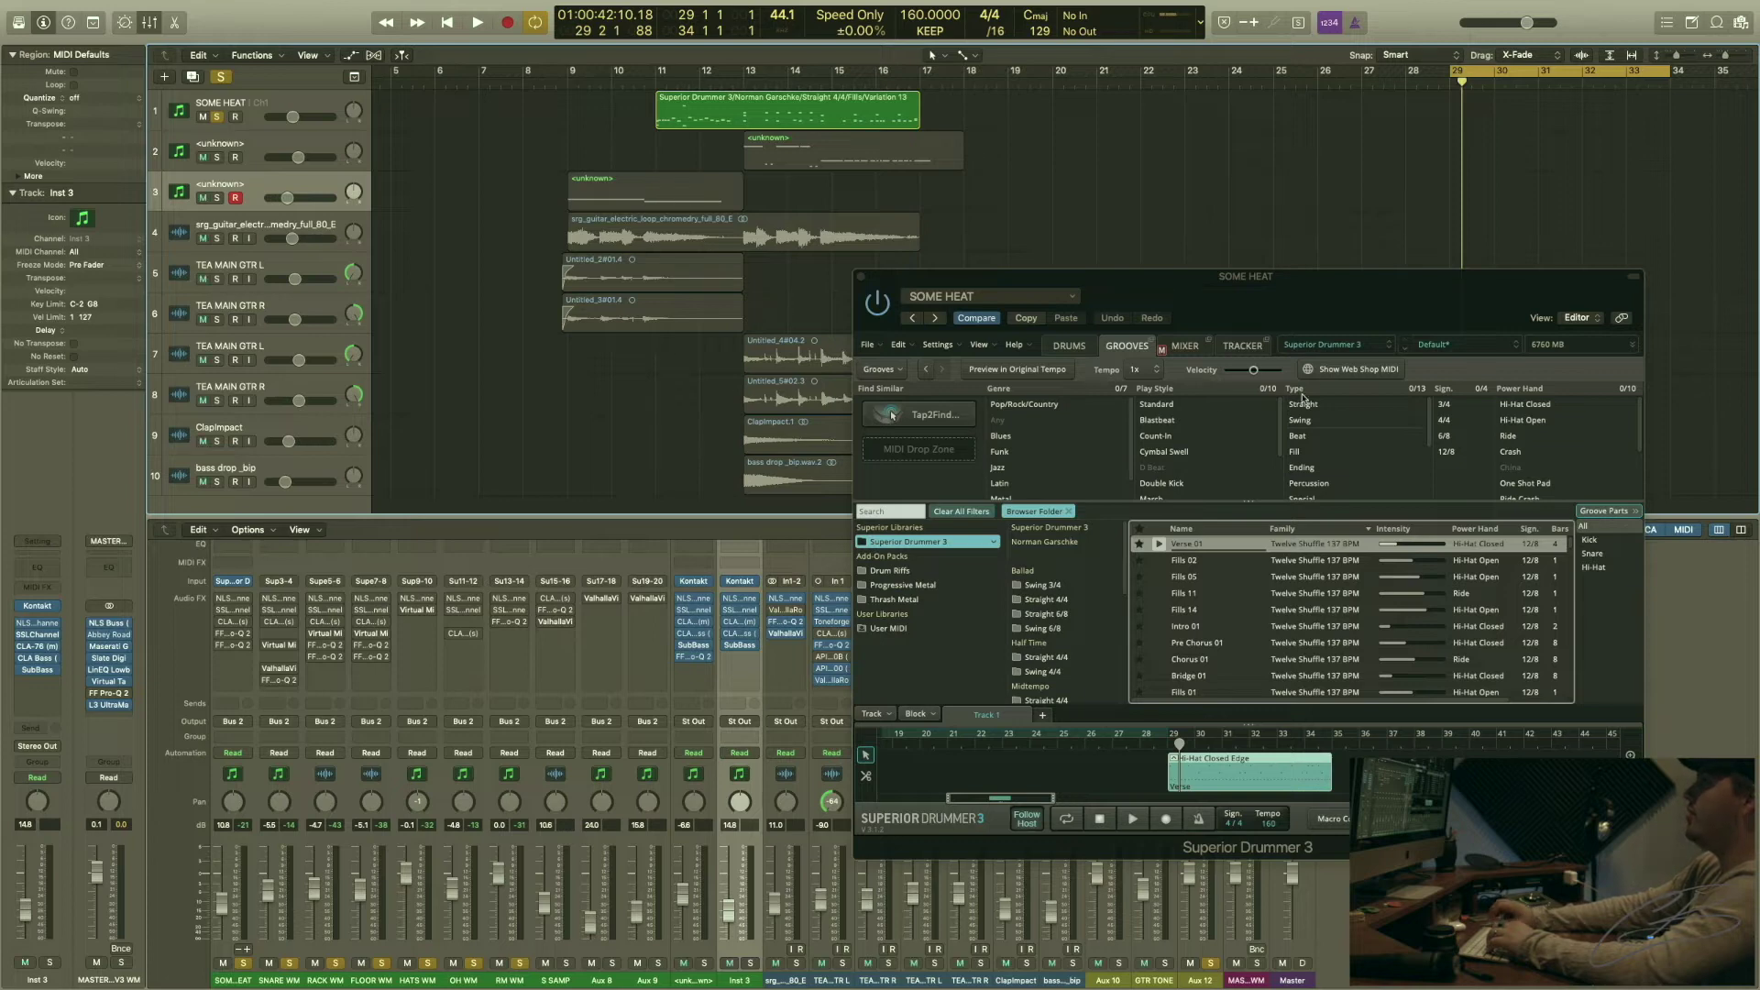
pyautogui.hscroll(5, 1350, 129)
pyautogui.press('space')
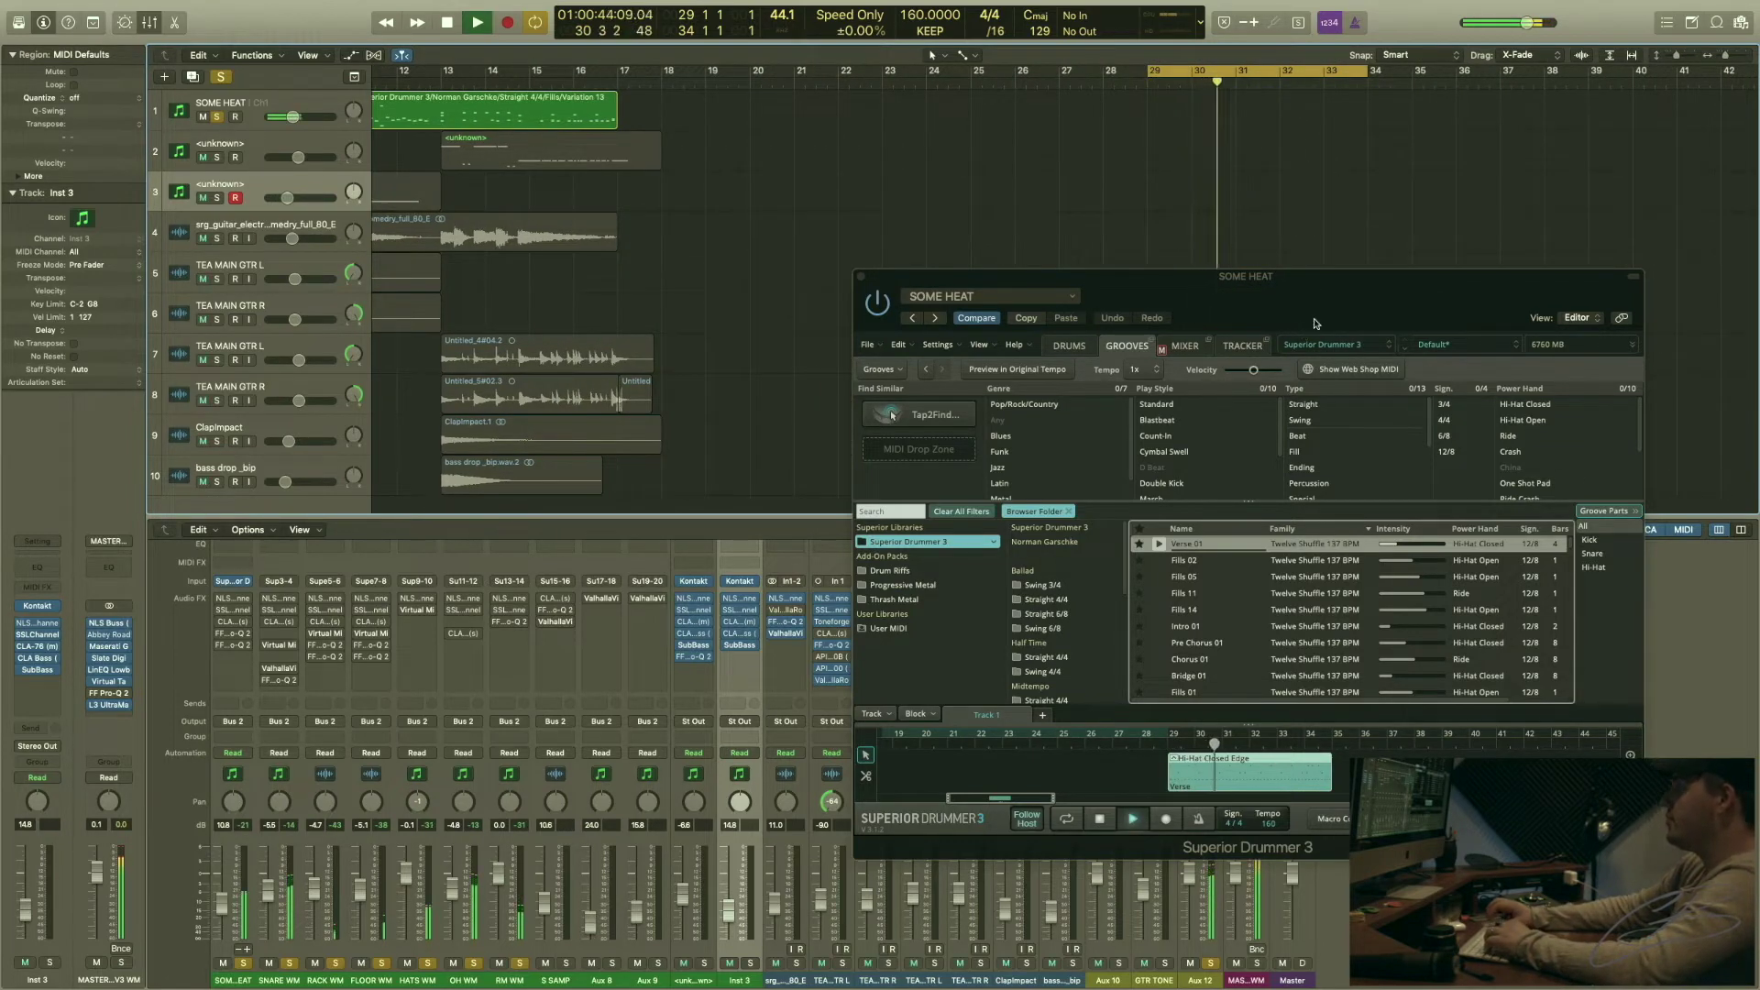
pyautogui.press('space')
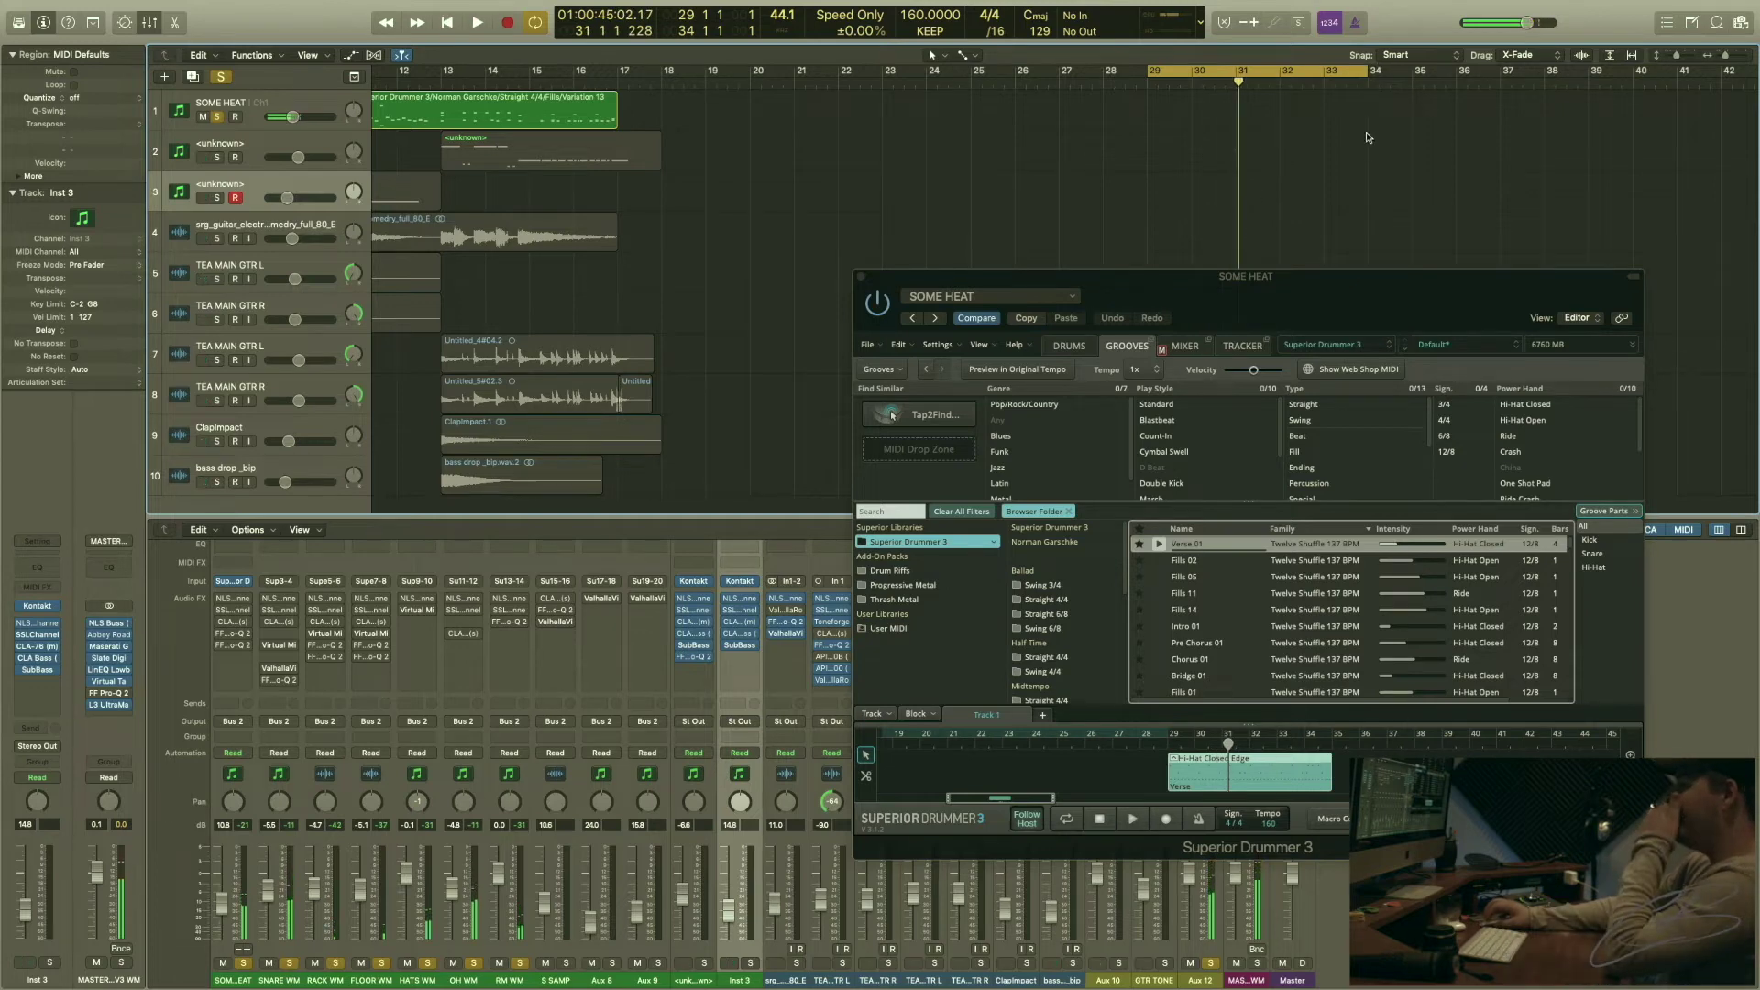
pyautogui.moveTo(1362, 74); pyautogui.dragTo(1412, 74)
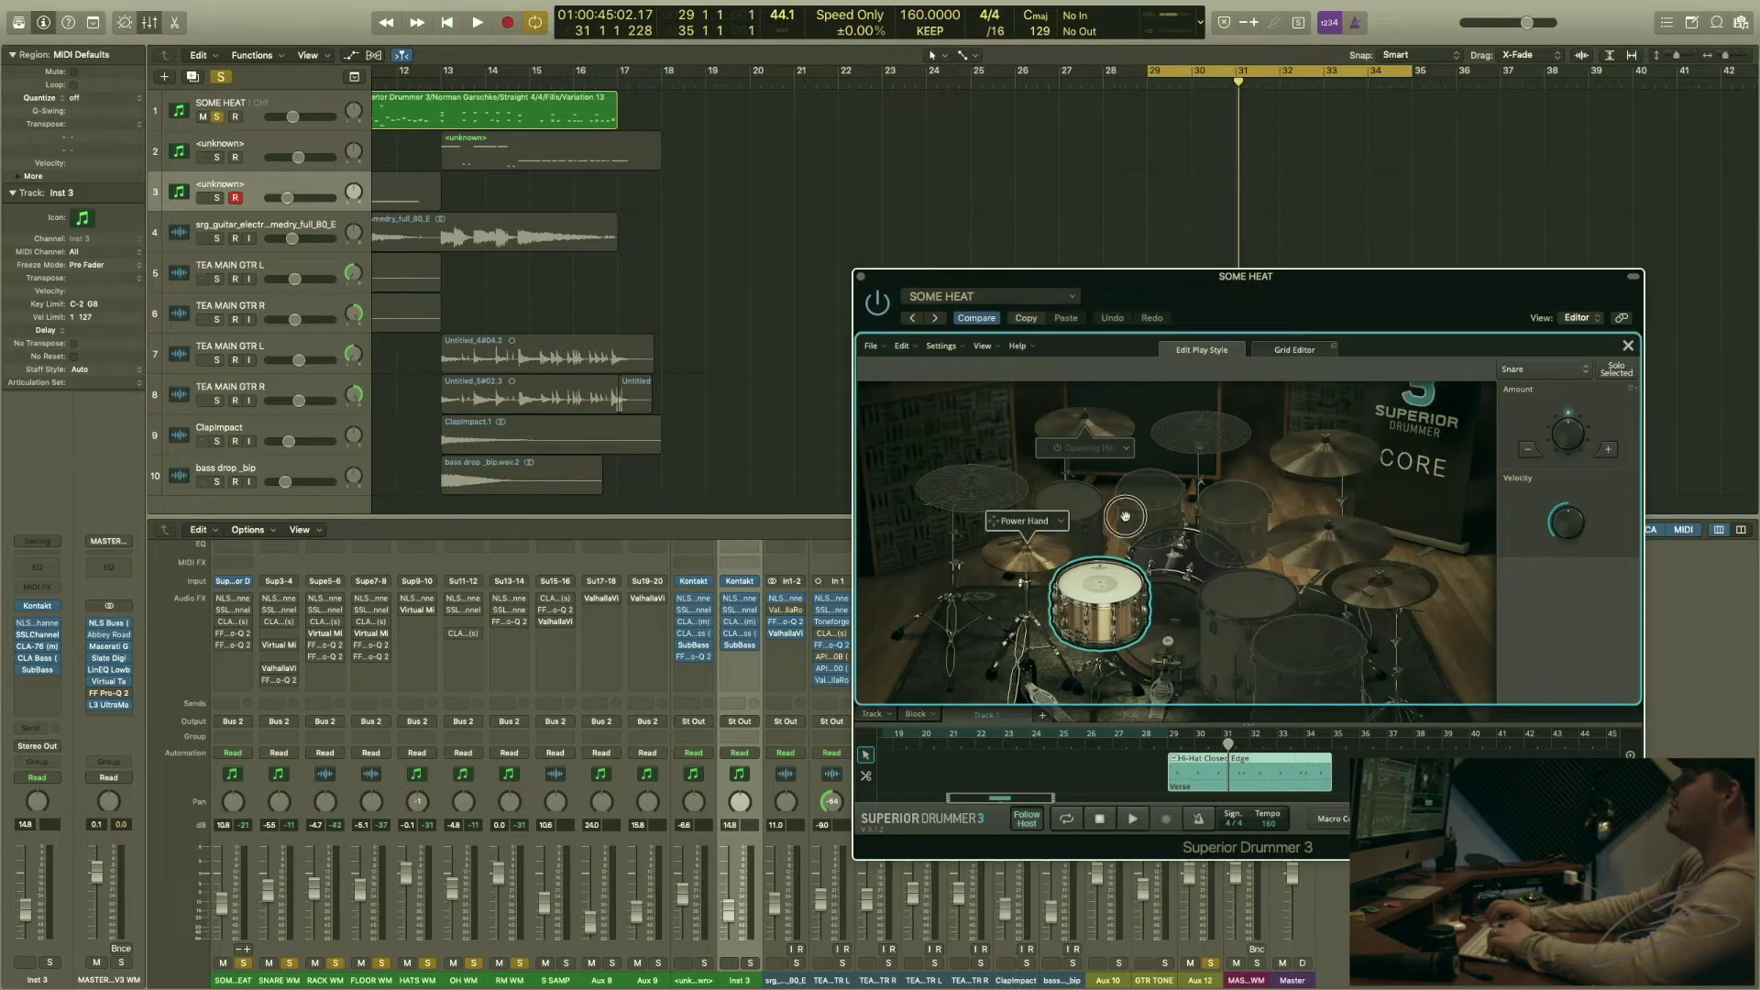
# - Assign the Power Hand to the ride cymbal in Edit Play Style and look over the hi-hat's articulation options
pyautogui.click(1325, 532)
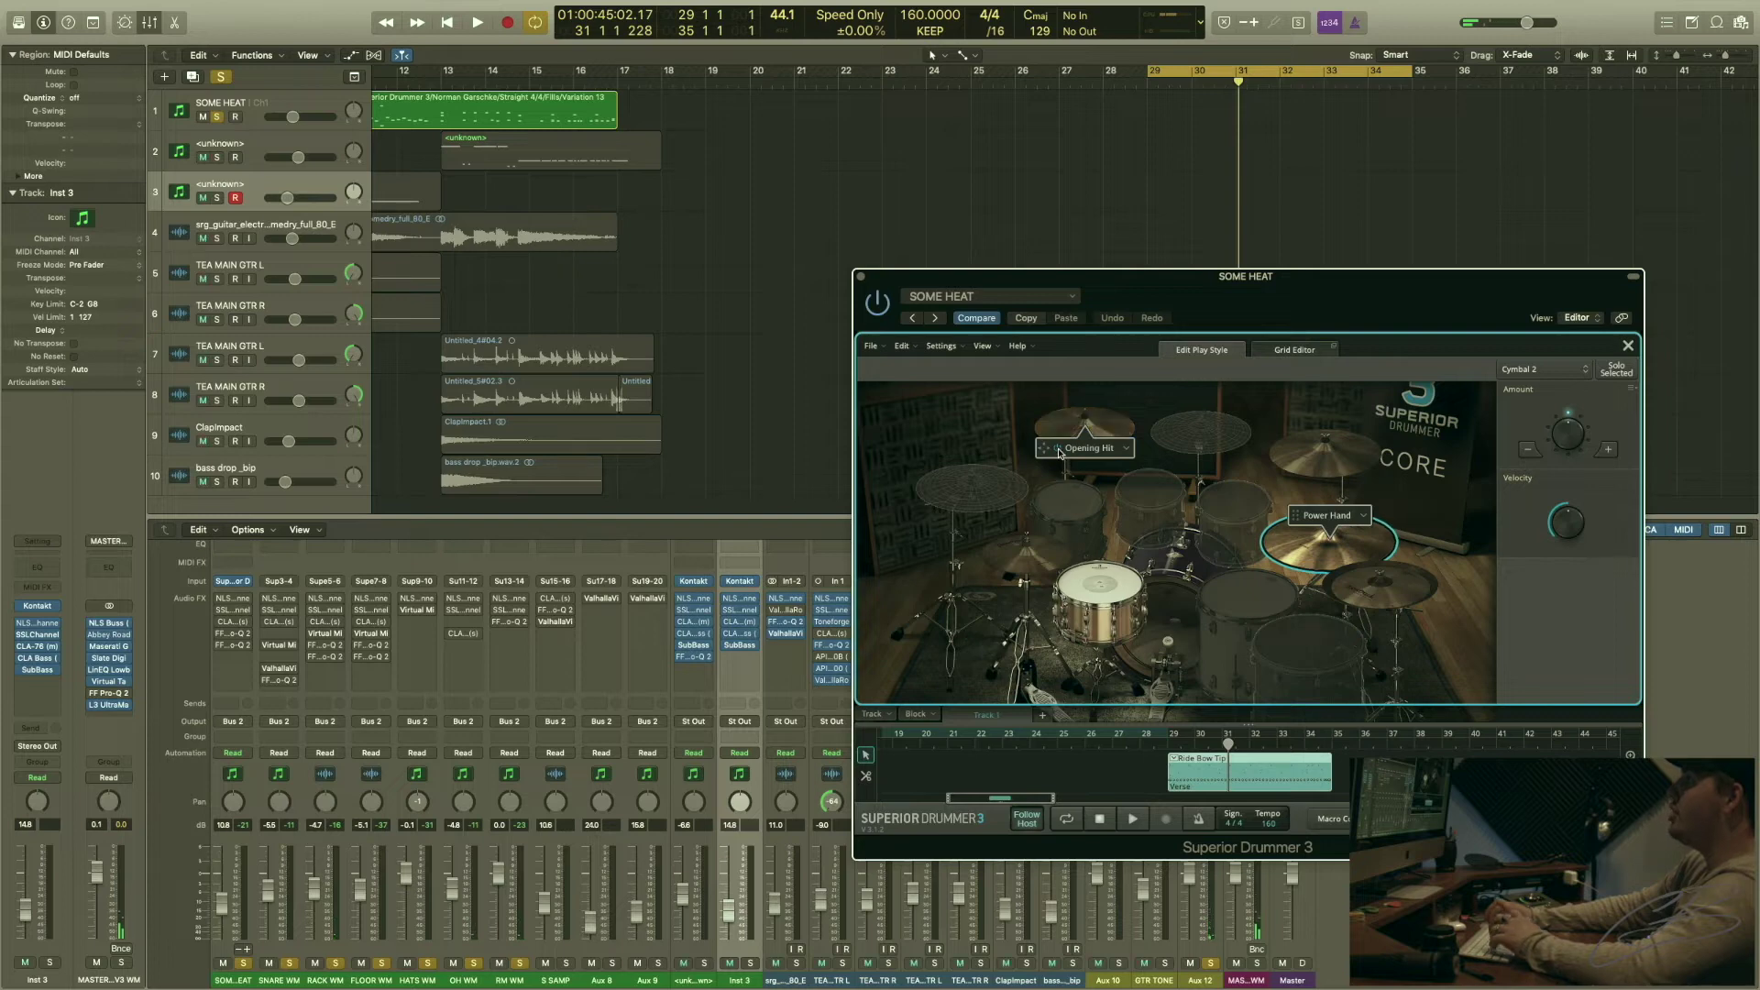
pyautogui.rightClick(1030, 559)
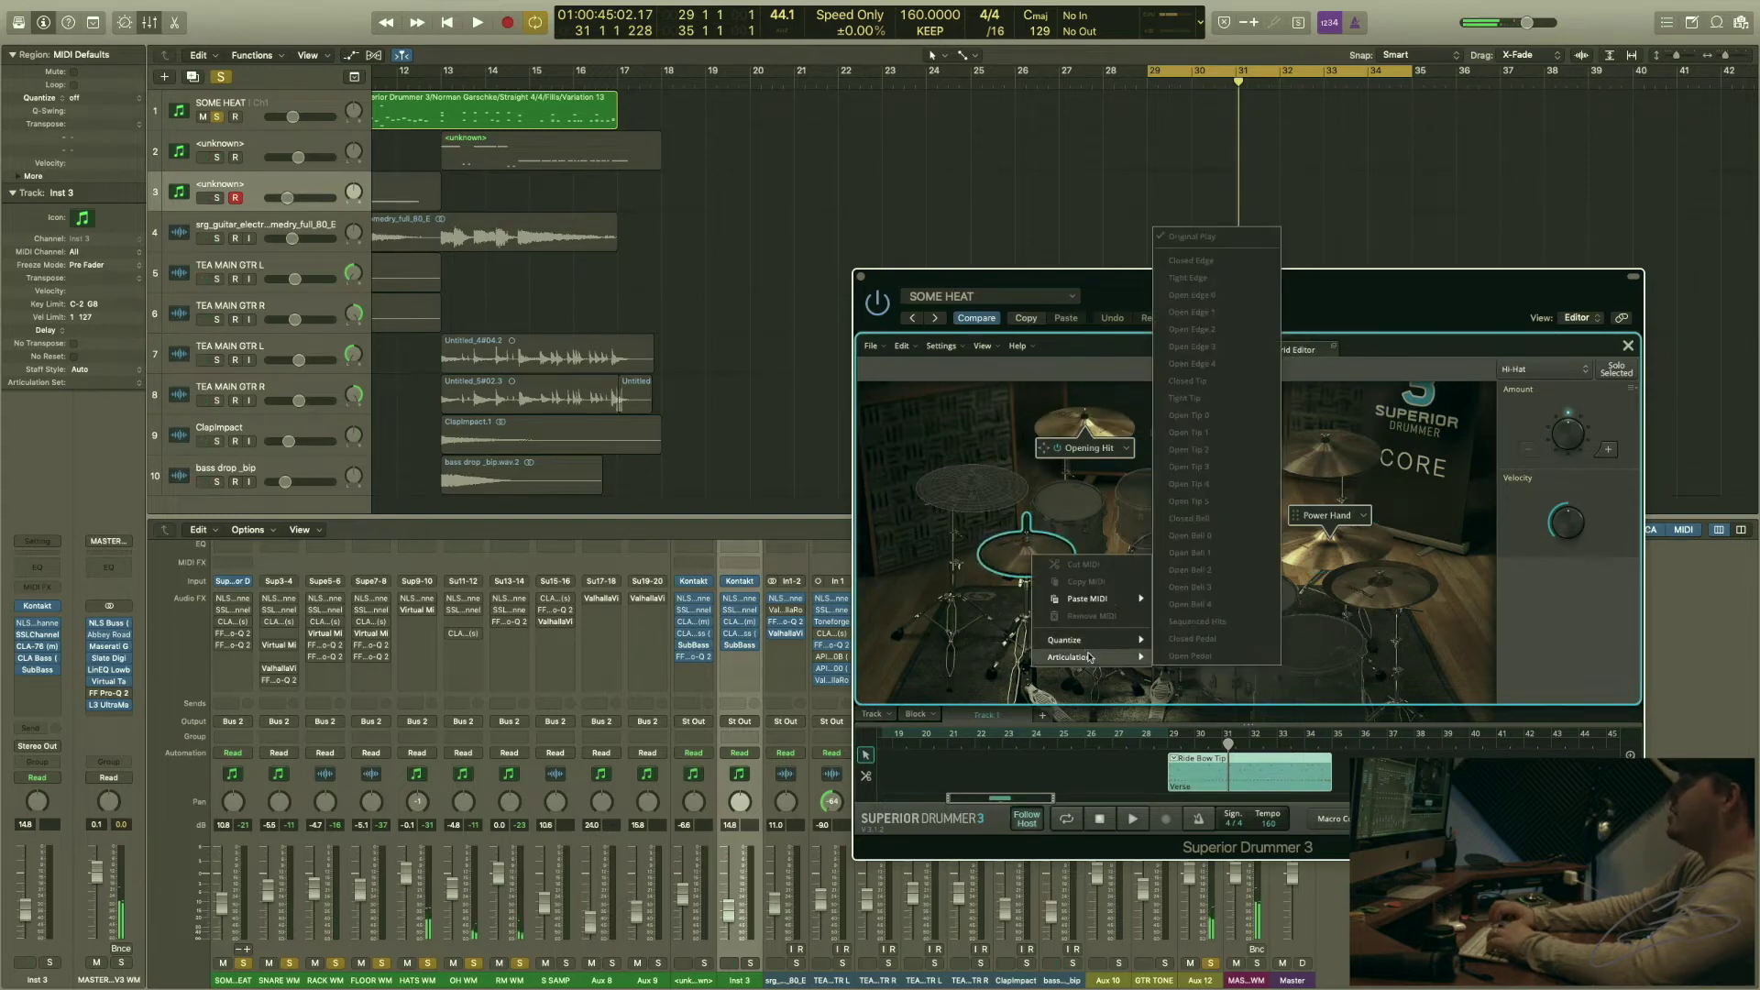
pyautogui.click(1015, 561)
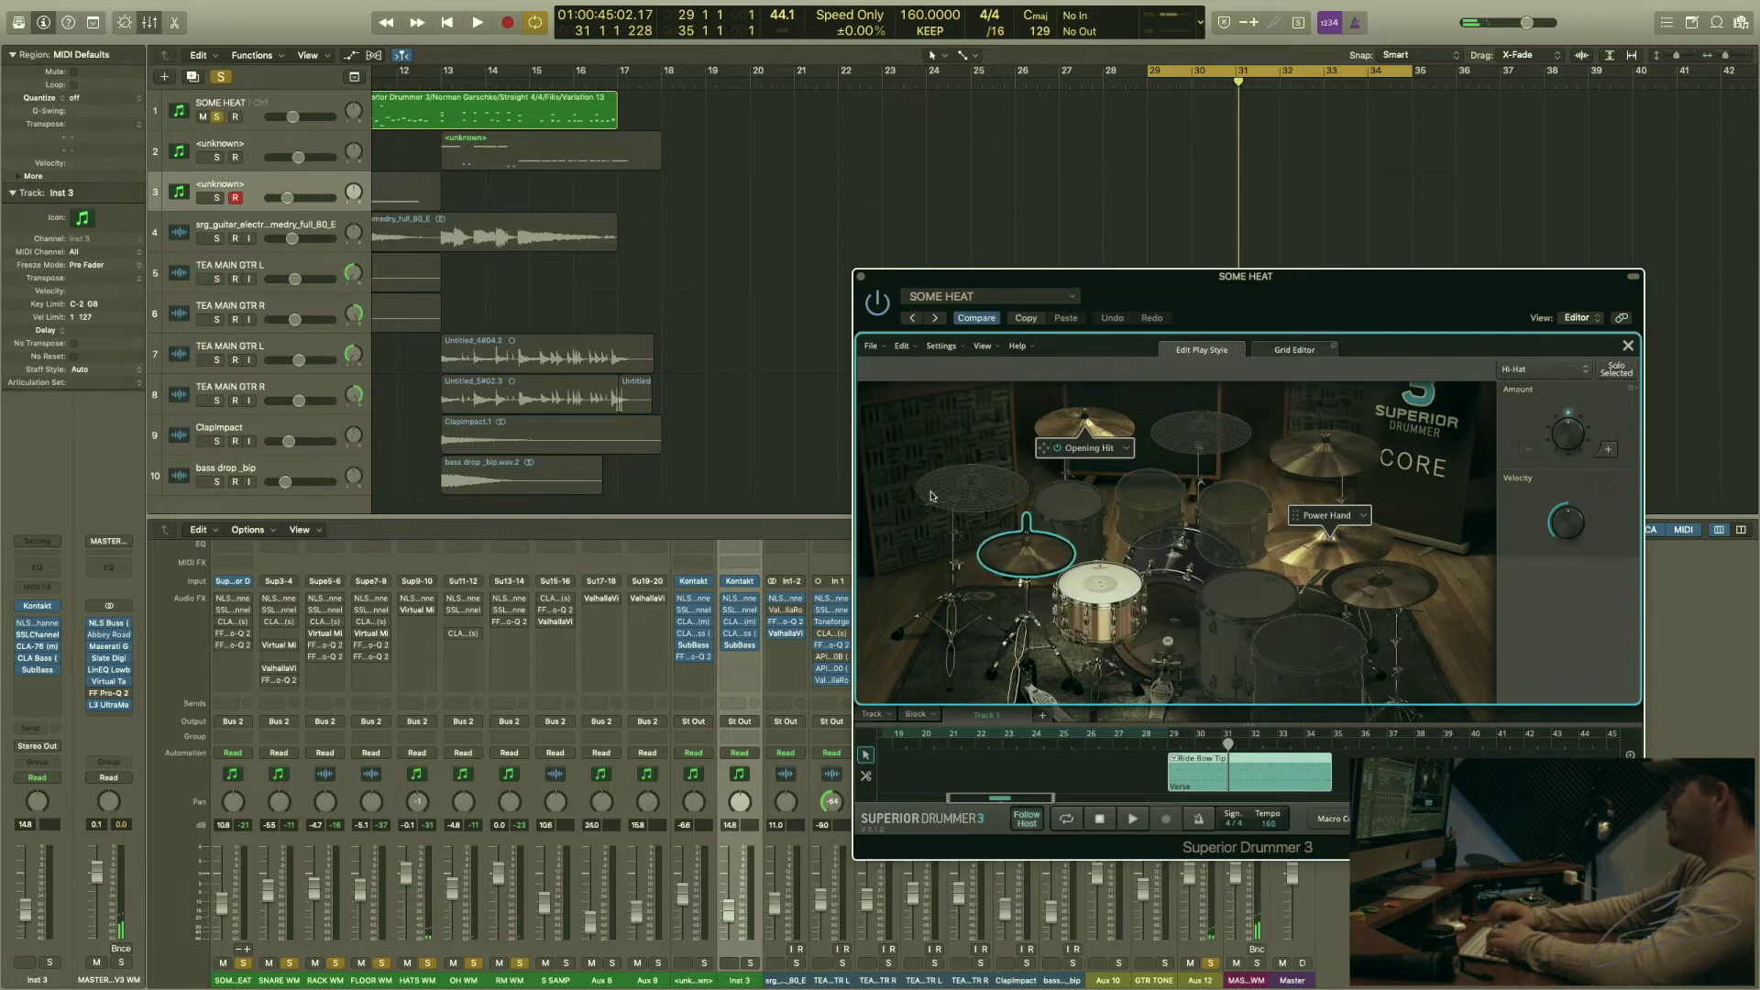
# - Increase the hi-hat's Amount in Edit Play Style and play back the edited groove
pyautogui.click(1607, 452)
pyautogui.click(1607, 453)
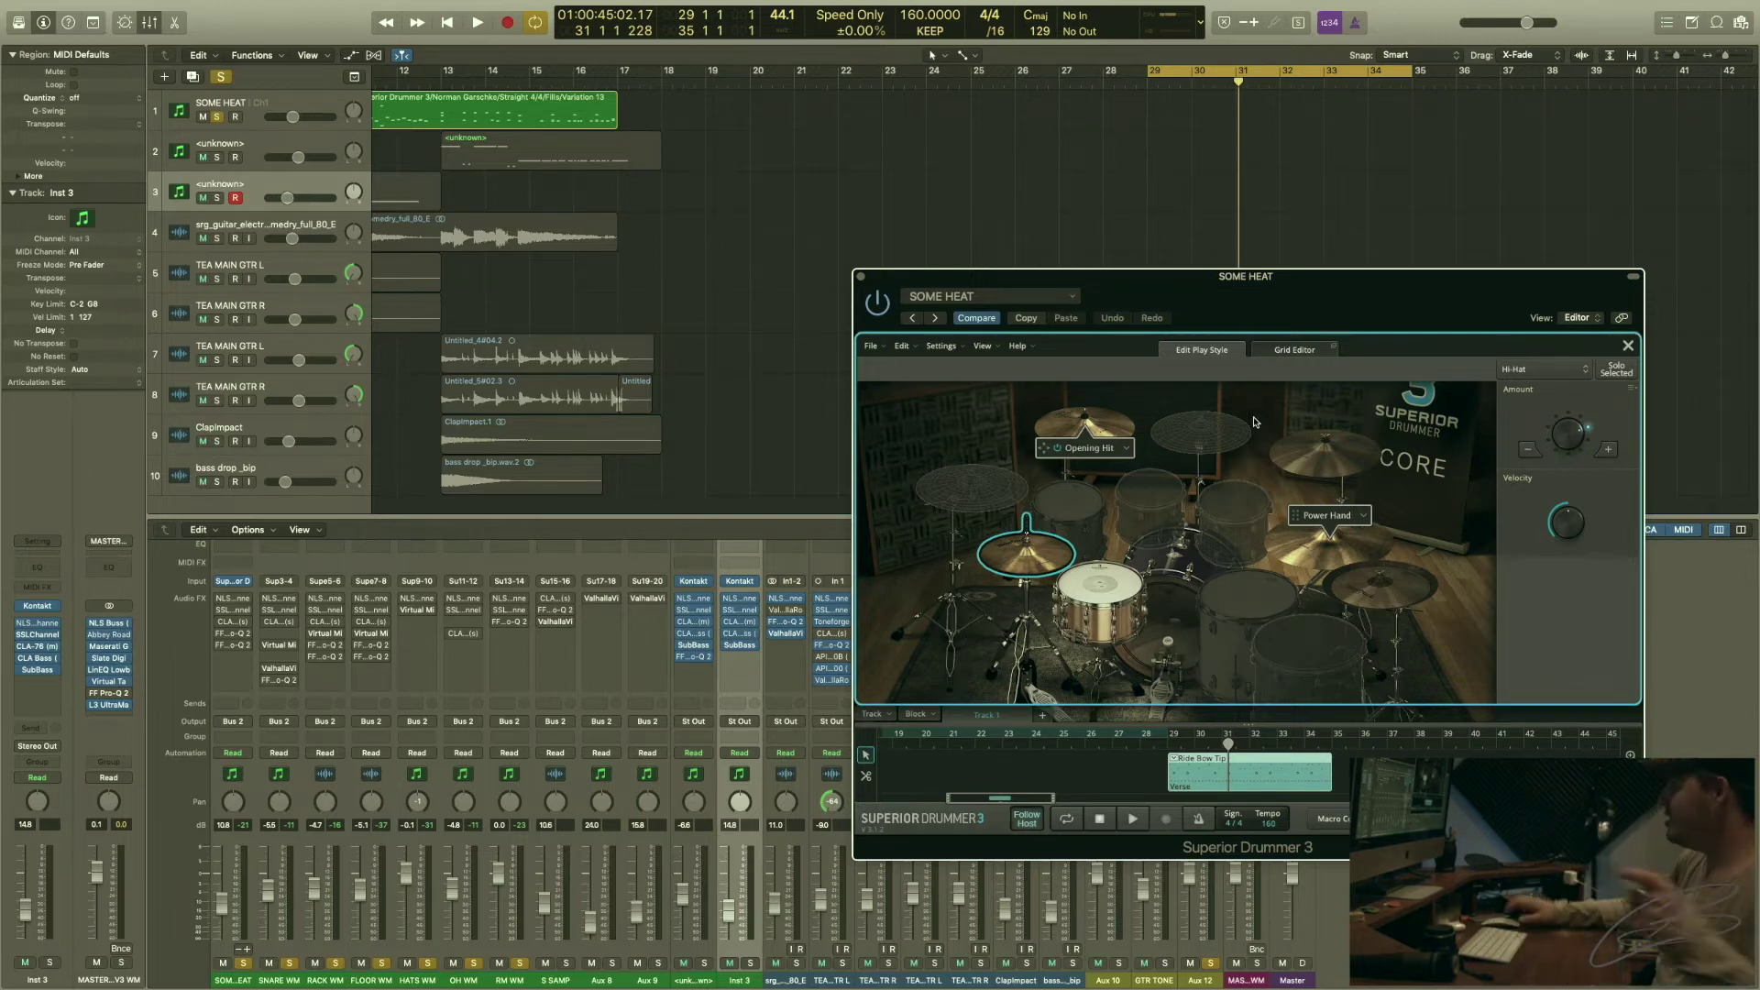
pyautogui.press('space')
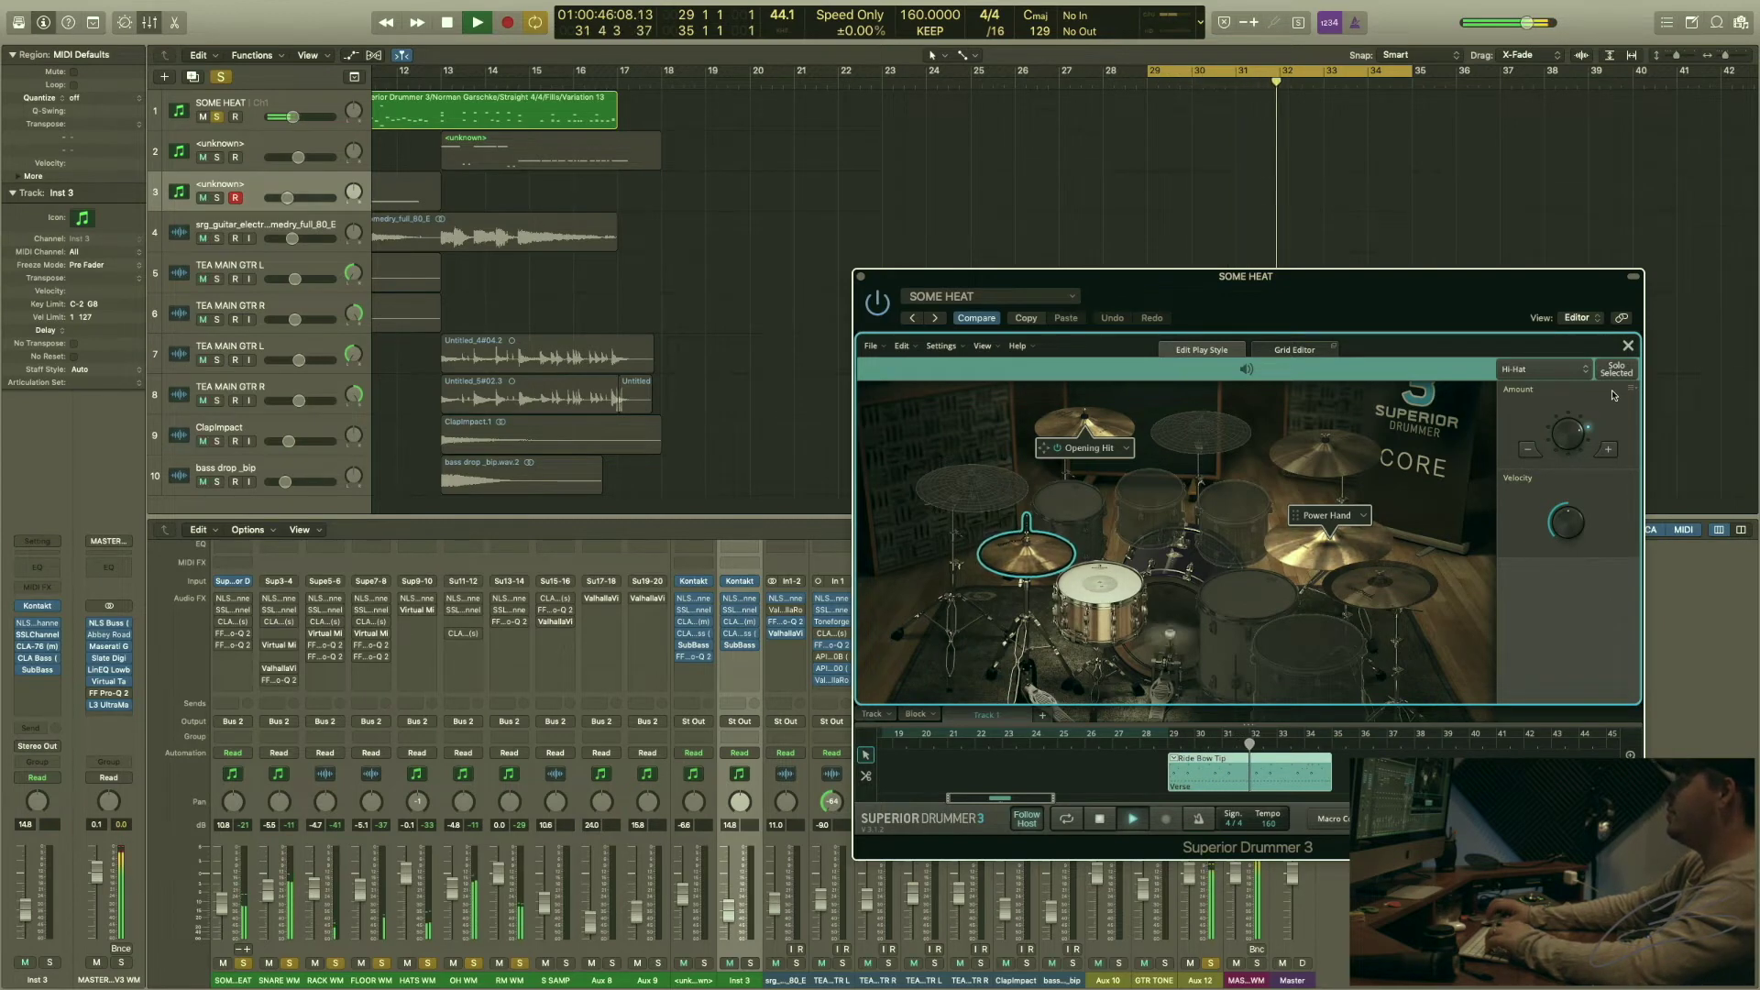
pyautogui.press('space')
pyautogui.press('space')
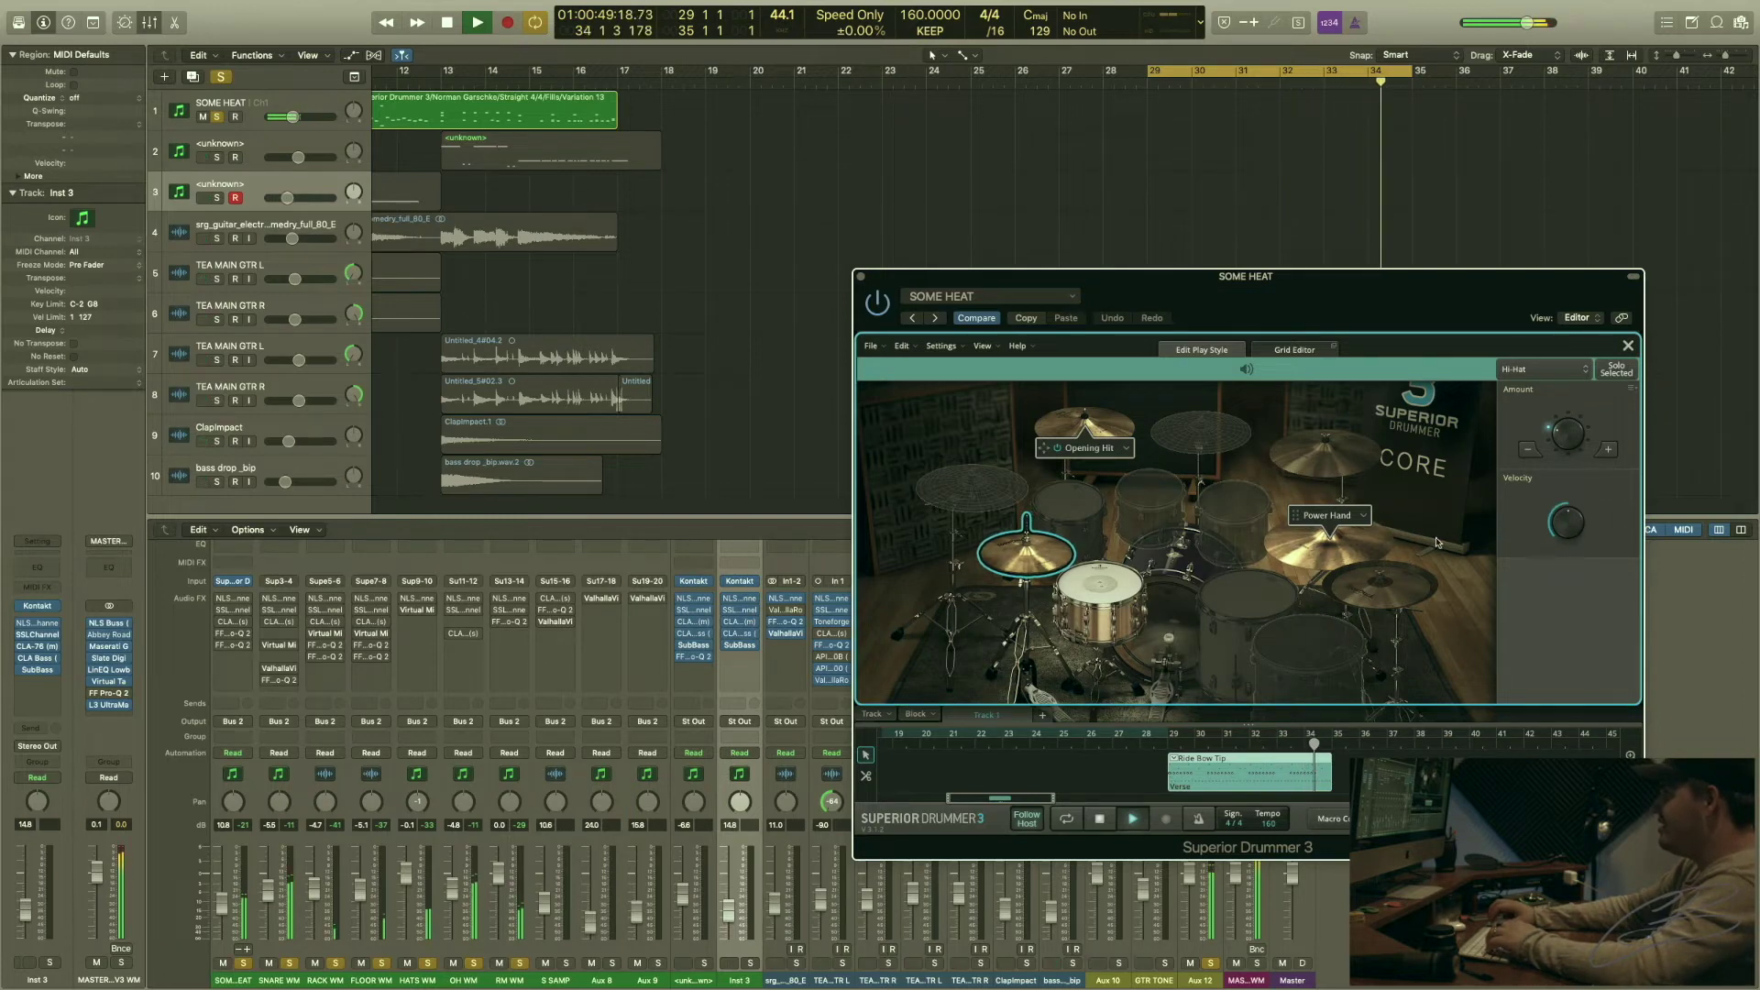
pyautogui.press('space')
# - Raise the ride cymbal's Amount and Velocity in Edit Play Style and listen to the groove
pyautogui.click(1333, 519)
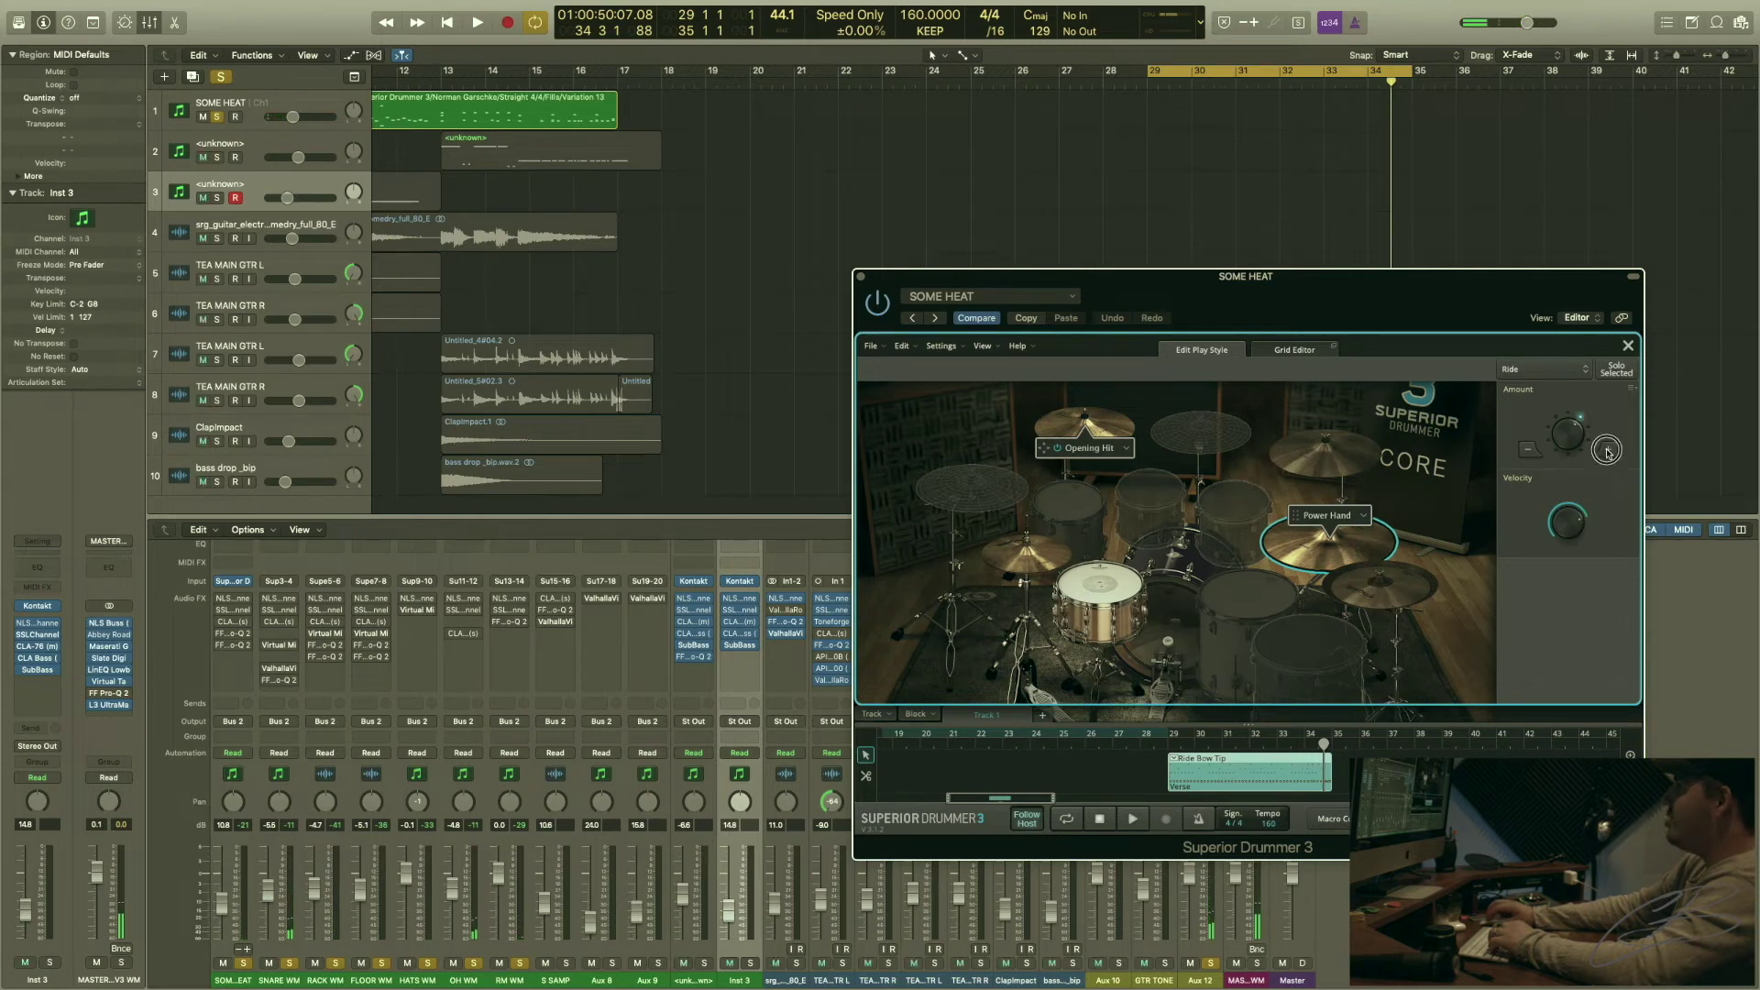
pyautogui.press('space')
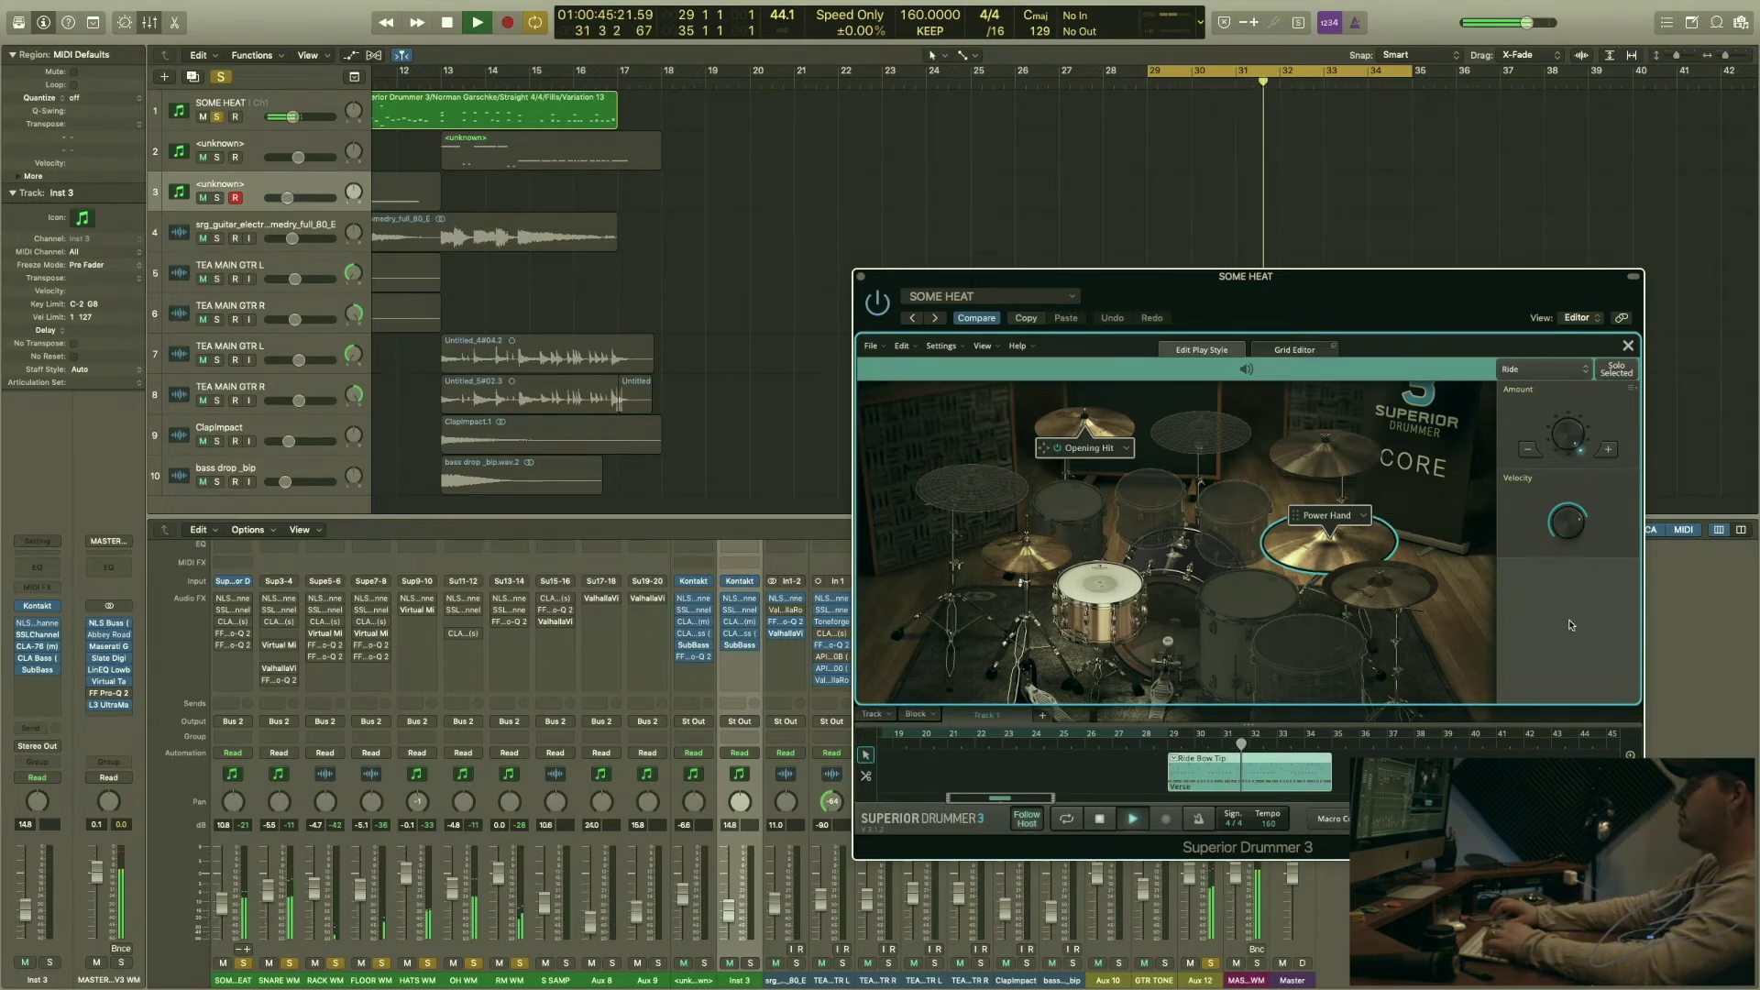
pyautogui.press('space')
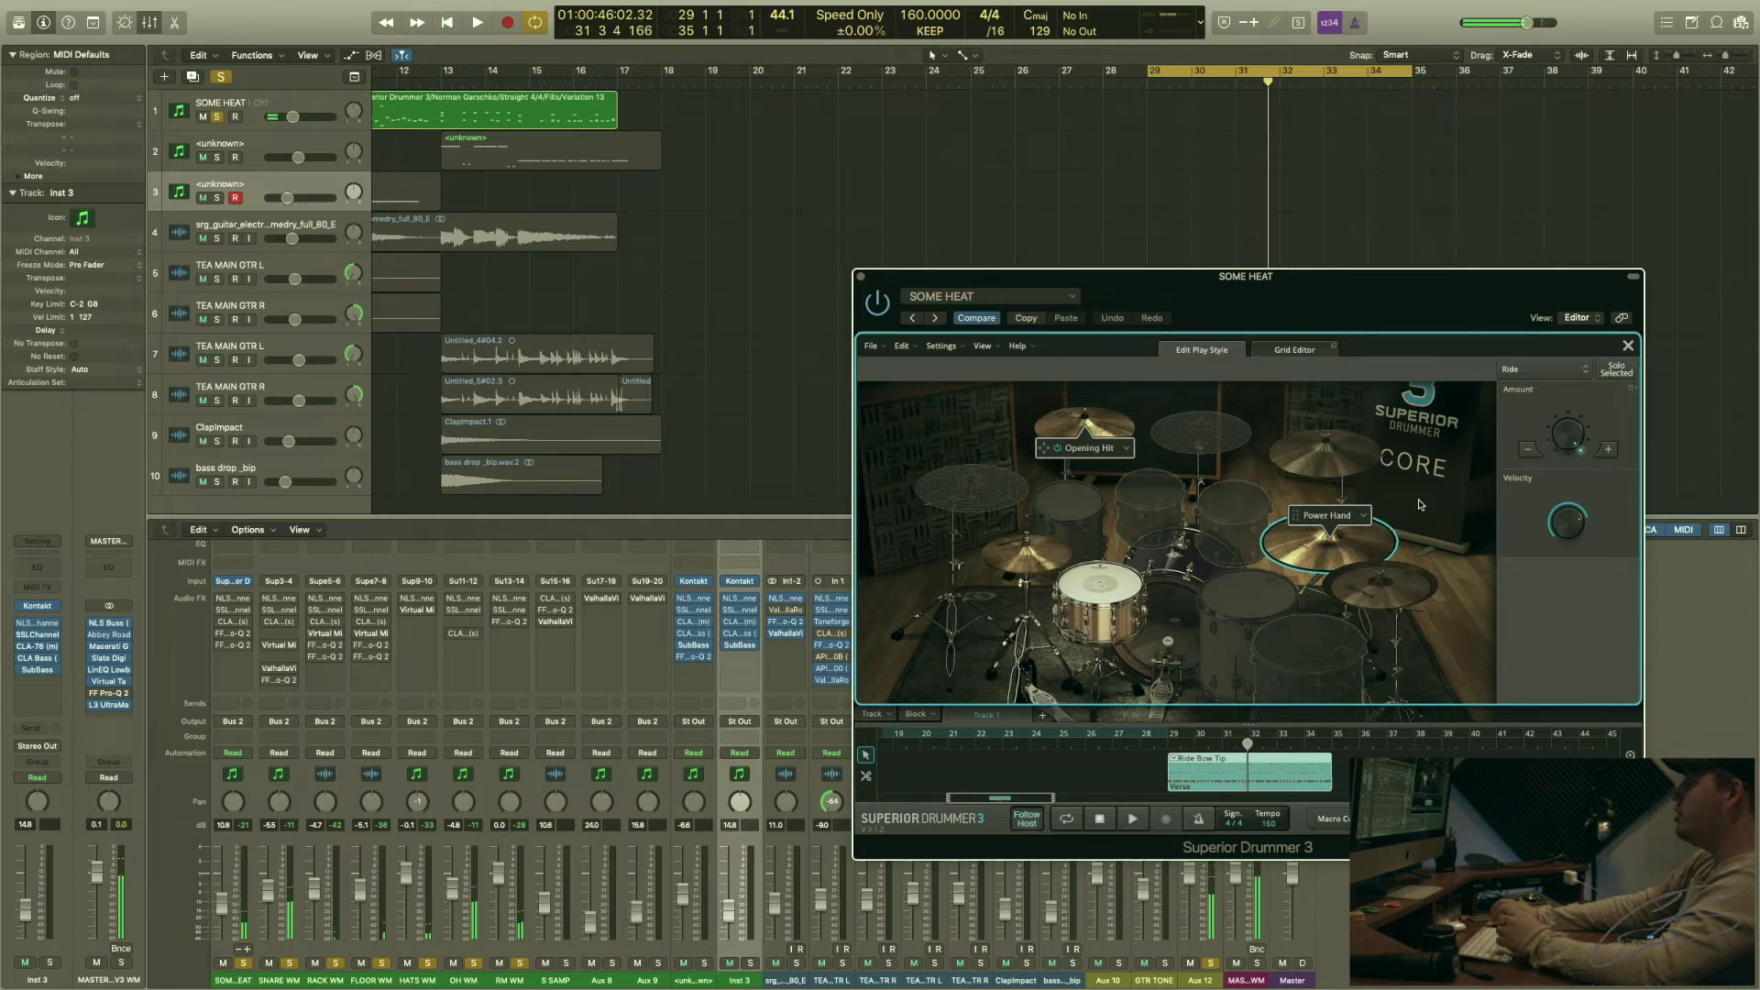
# - Open the groove in the Grid Editor, select all of its notes and raise their Randomize amount
pyautogui.click(1294, 350)
pyautogui.hscroll(2, 1283, 501)
pyautogui.hscroll(2, 1283, 501)
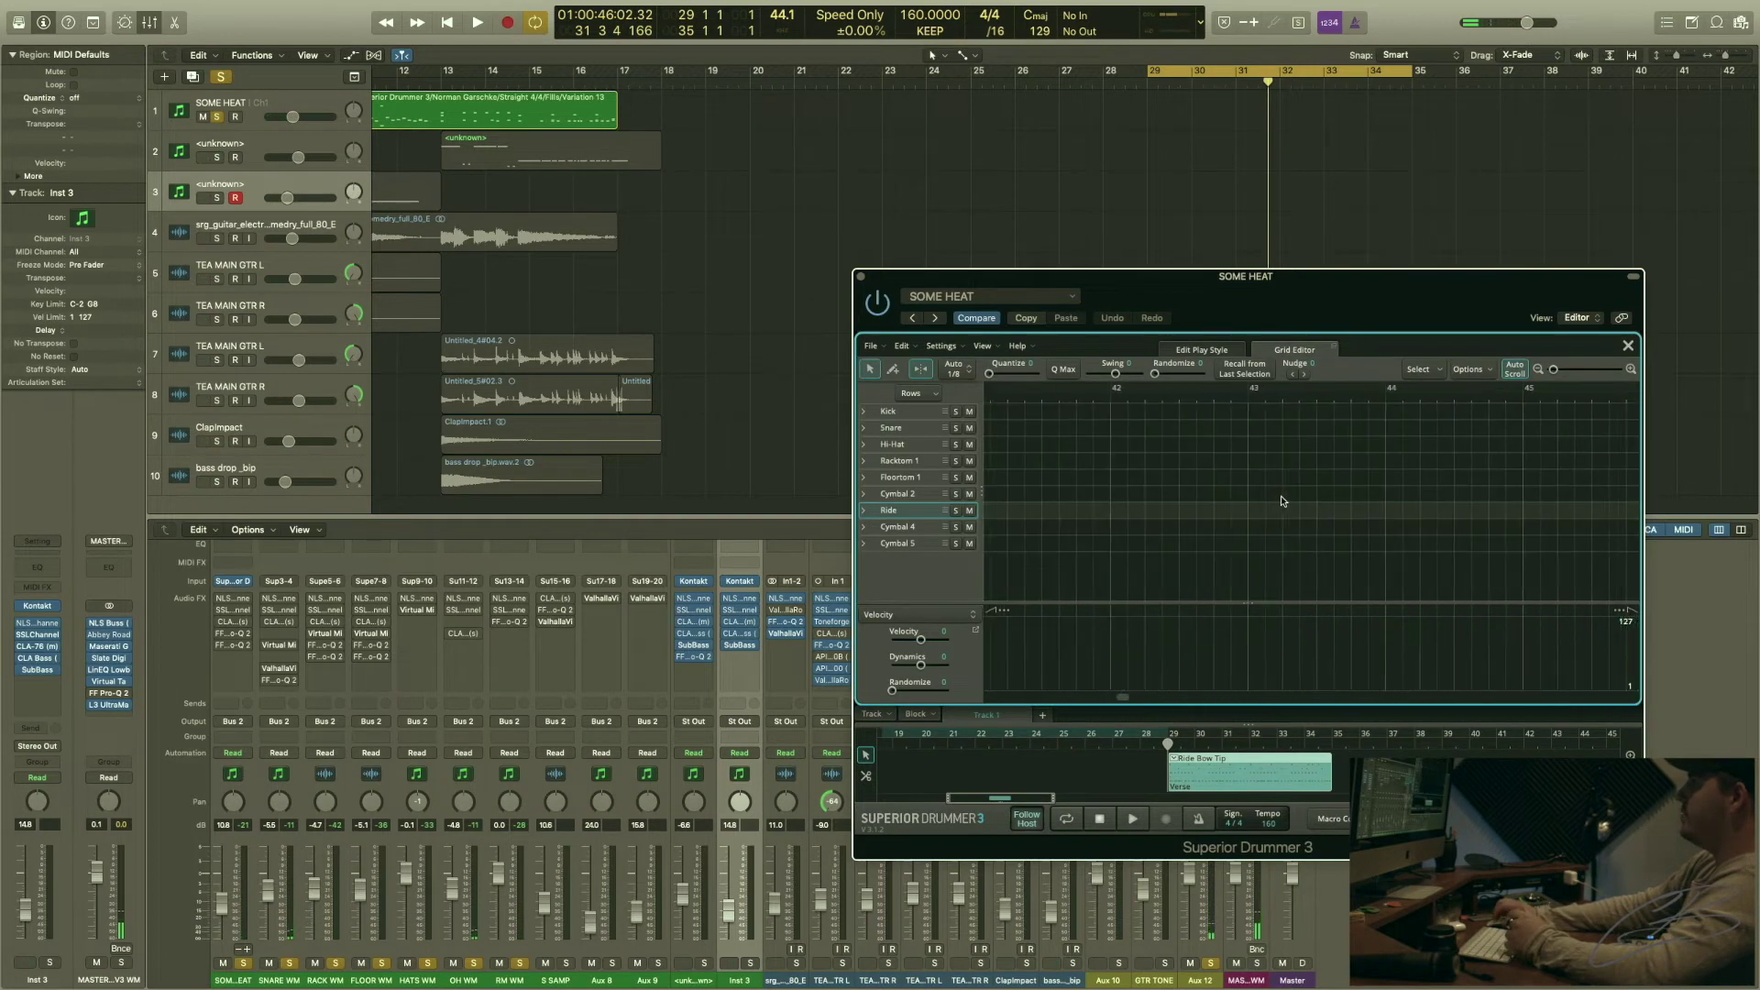
pyautogui.moveTo(1555, 378); pyautogui.dragTo(1551, 372)
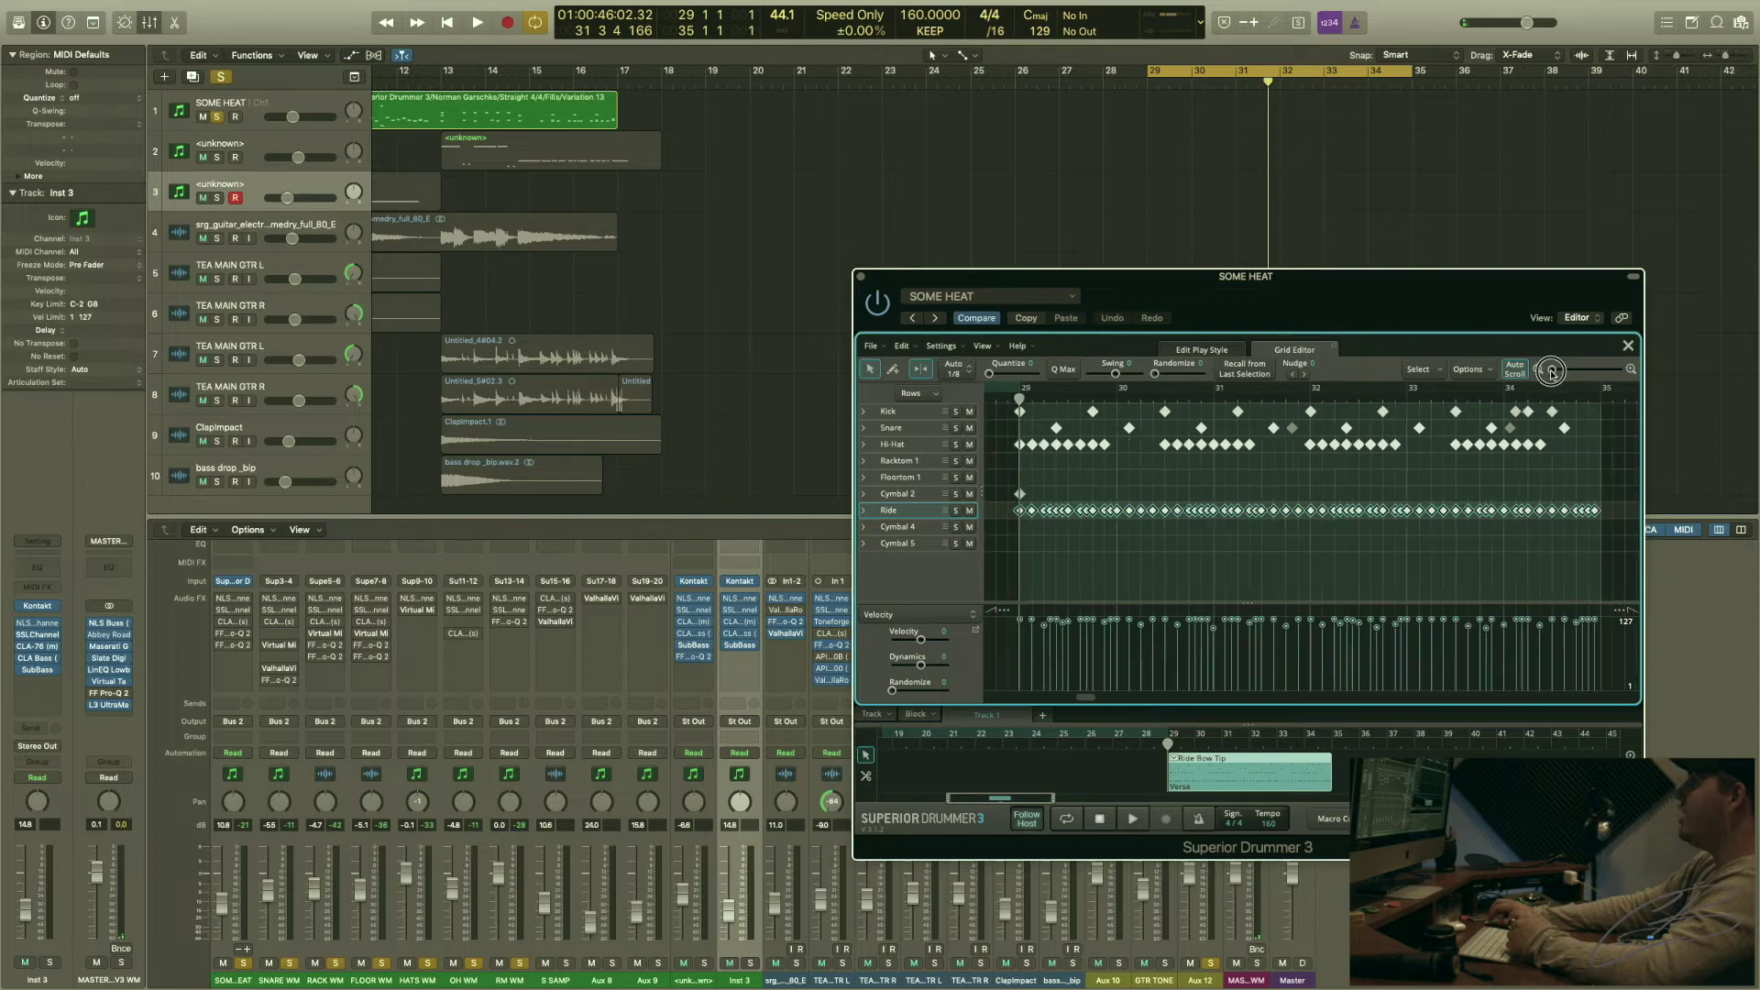
pyautogui.hscroll(-2, 1281, 529)
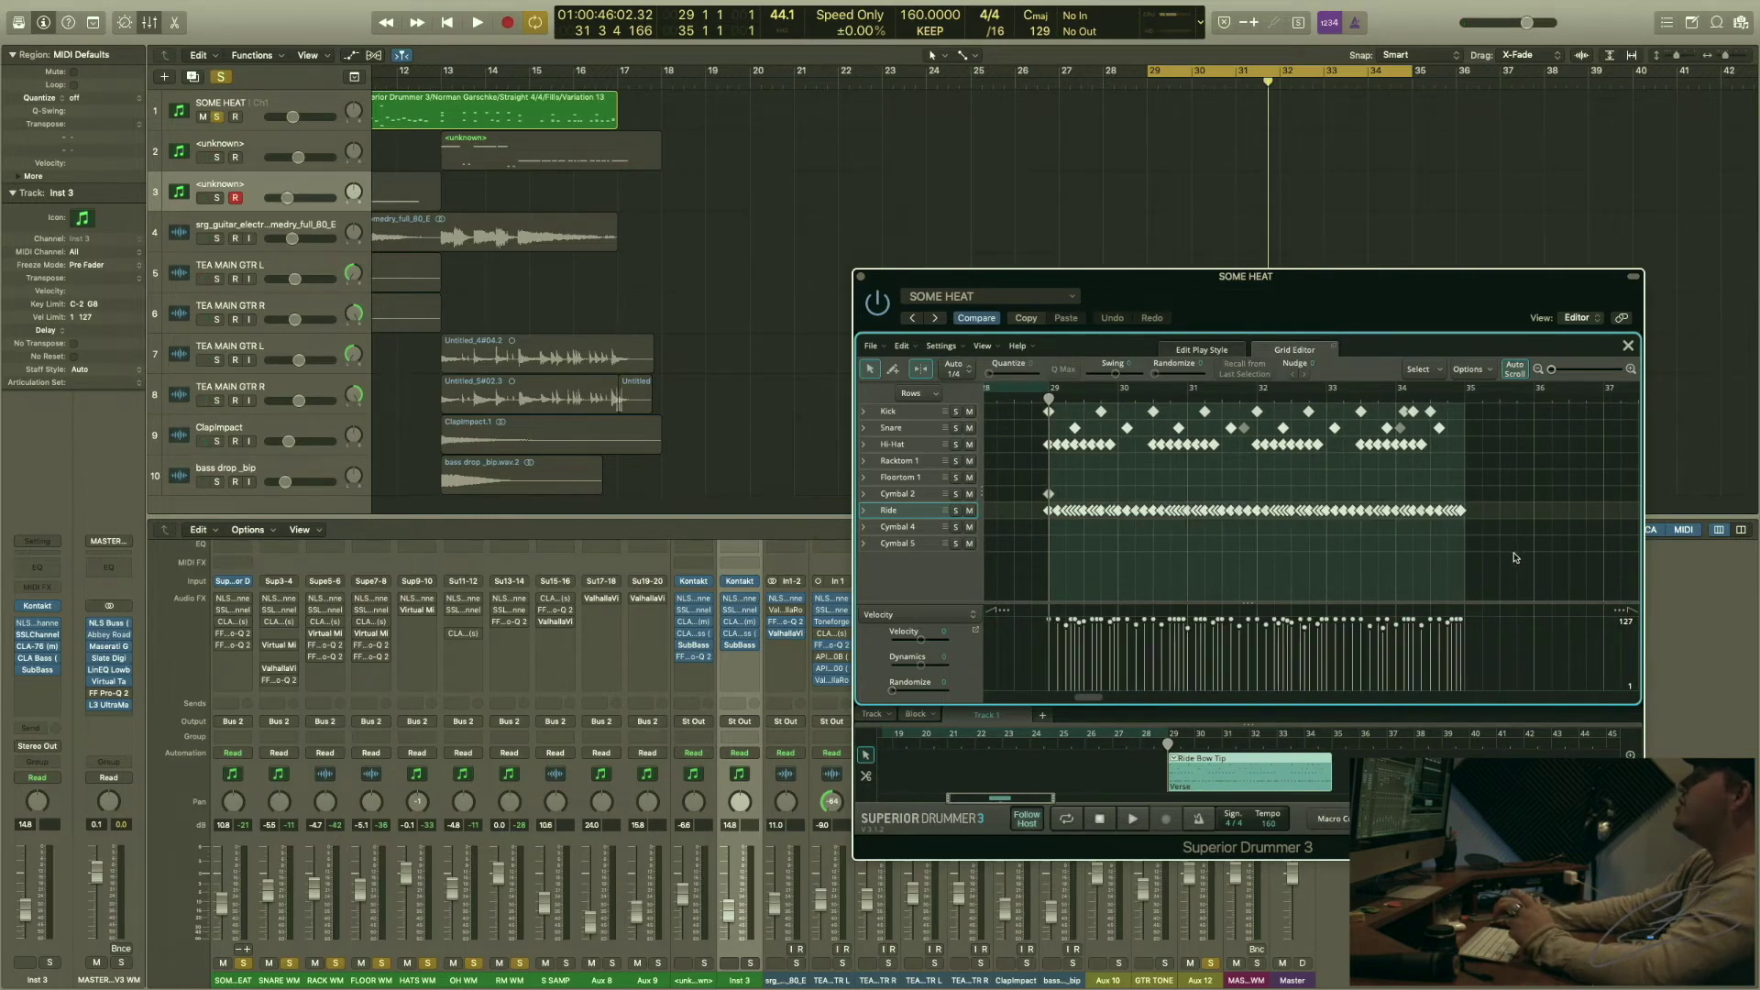
pyautogui.moveTo(1511, 555); pyautogui.dragTo(1005, 389)
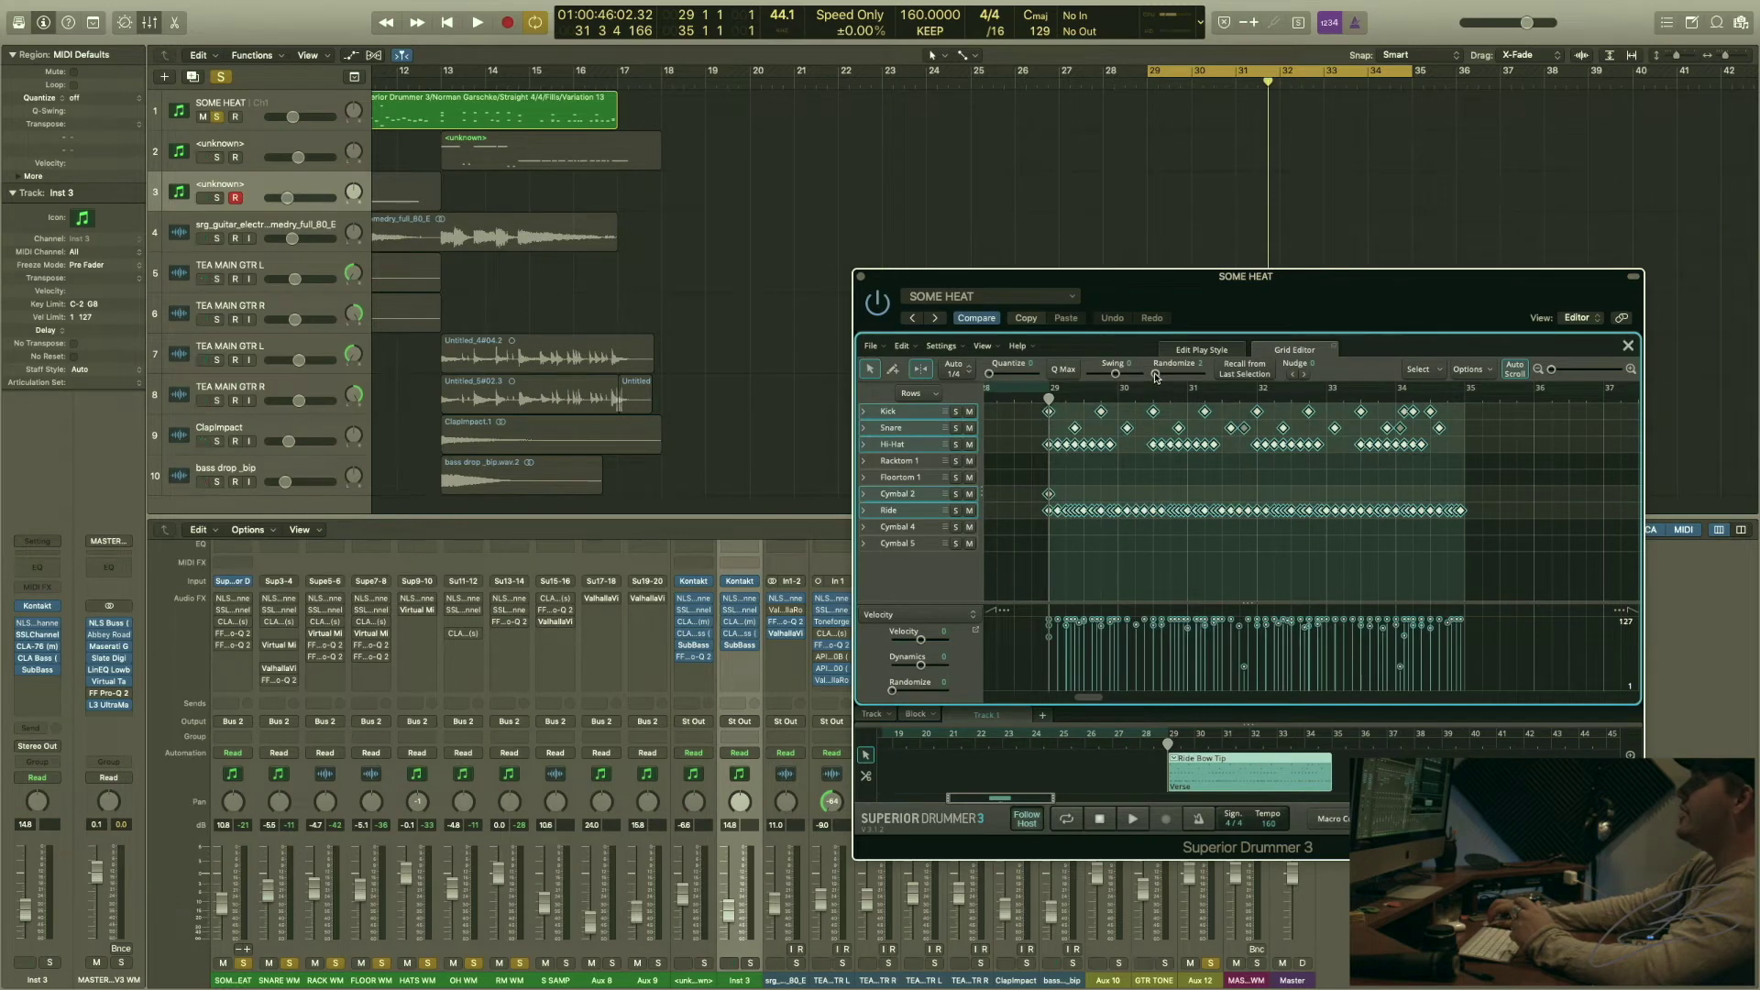
pyautogui.moveTo(1156, 377); pyautogui.dragTo(1180, 375)
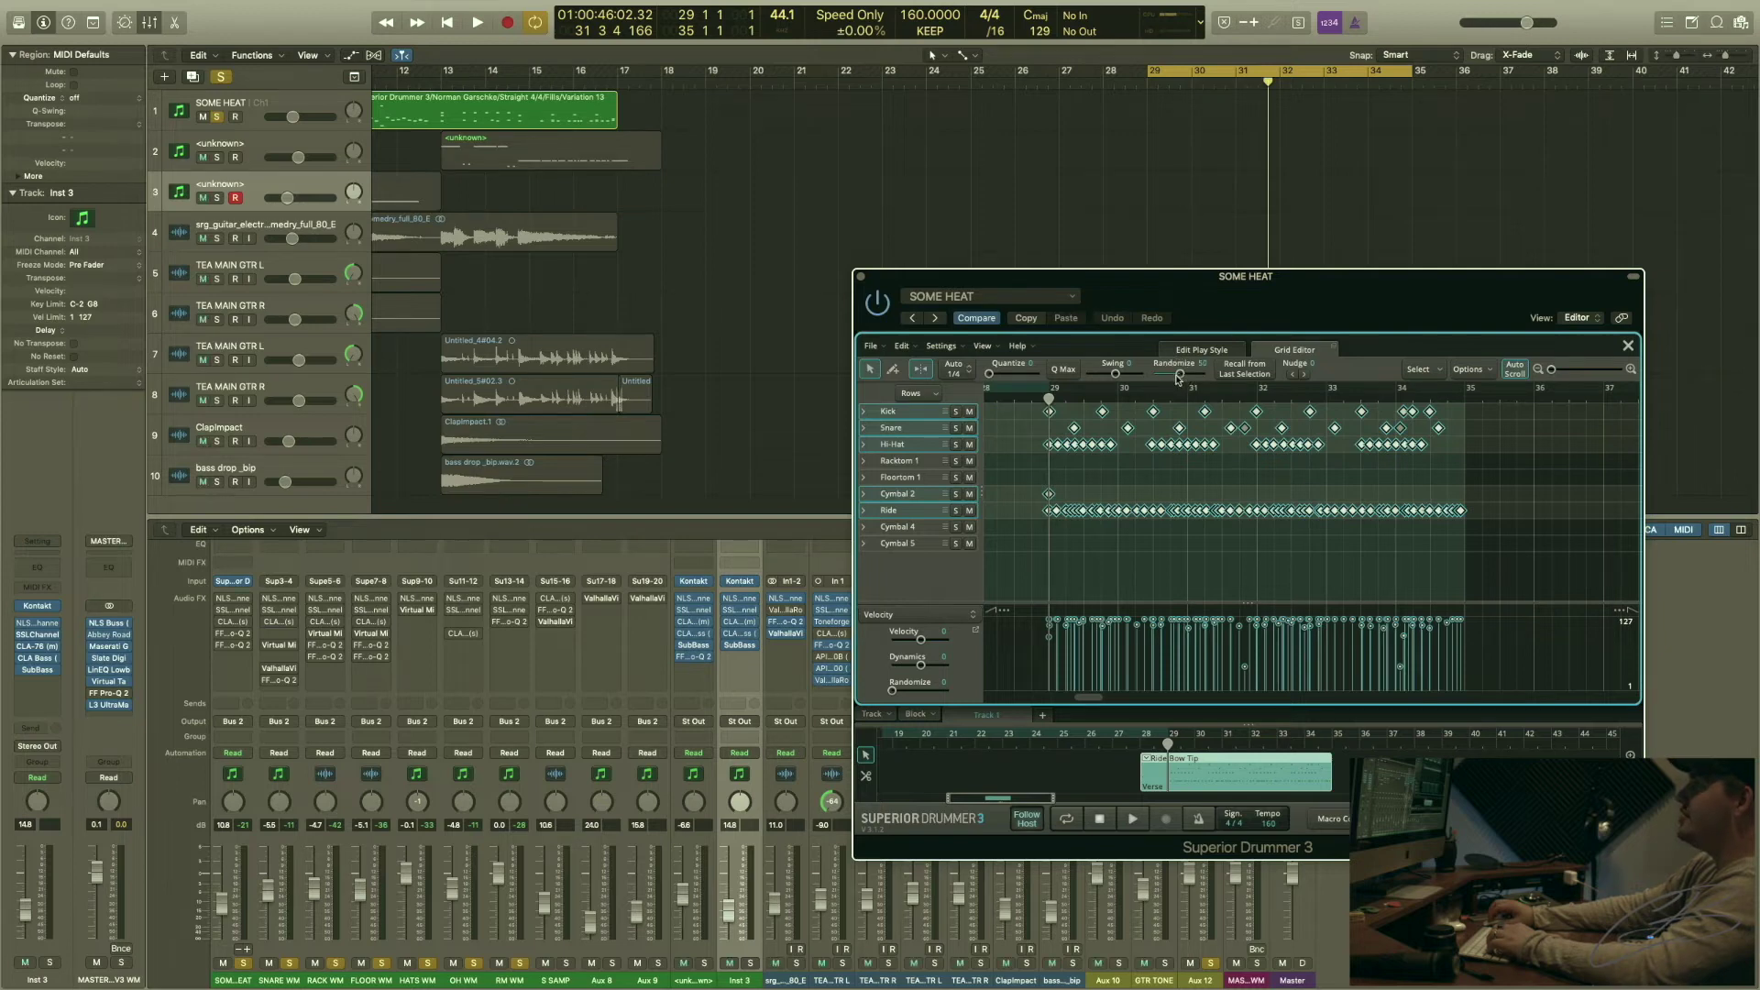
# - Reselect all the groove's notes in the Grid Editor, set Quantize to 100, and raise Swing and Randomize
pyautogui.click(1529, 545)
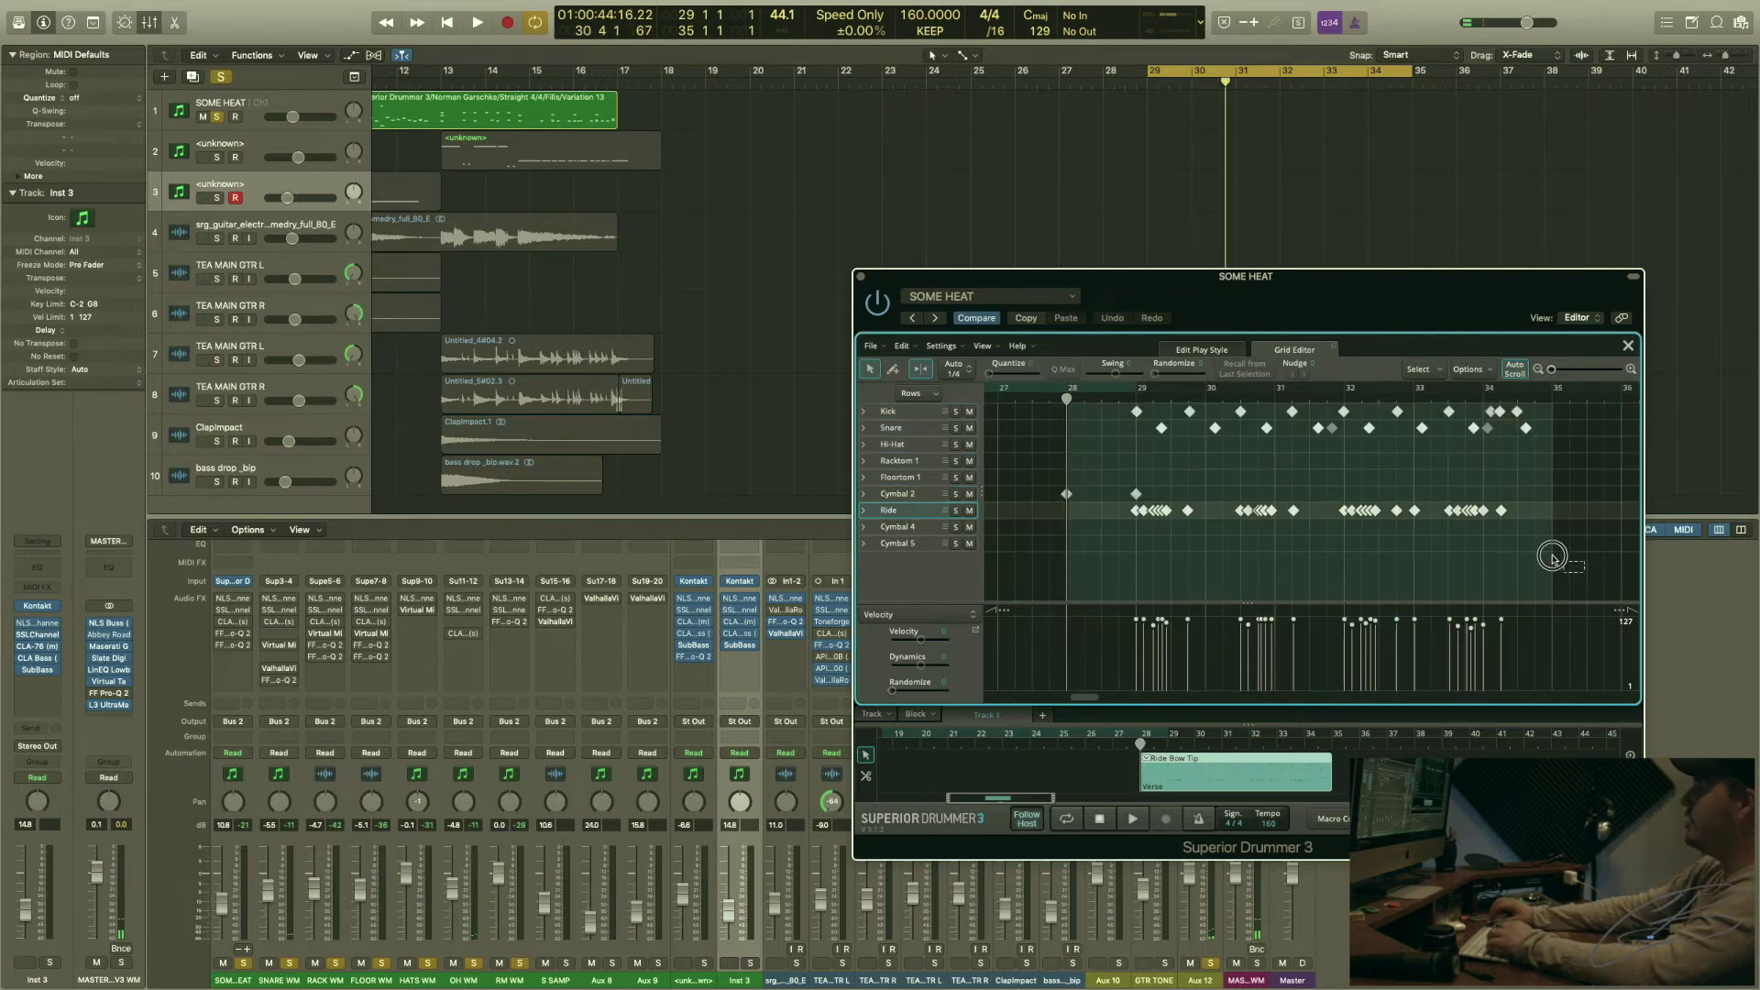
pyautogui.moveTo(1552, 559); pyautogui.dragTo(1020, 392)
pyautogui.moveTo(1157, 377); pyautogui.dragTo(1123, 384)
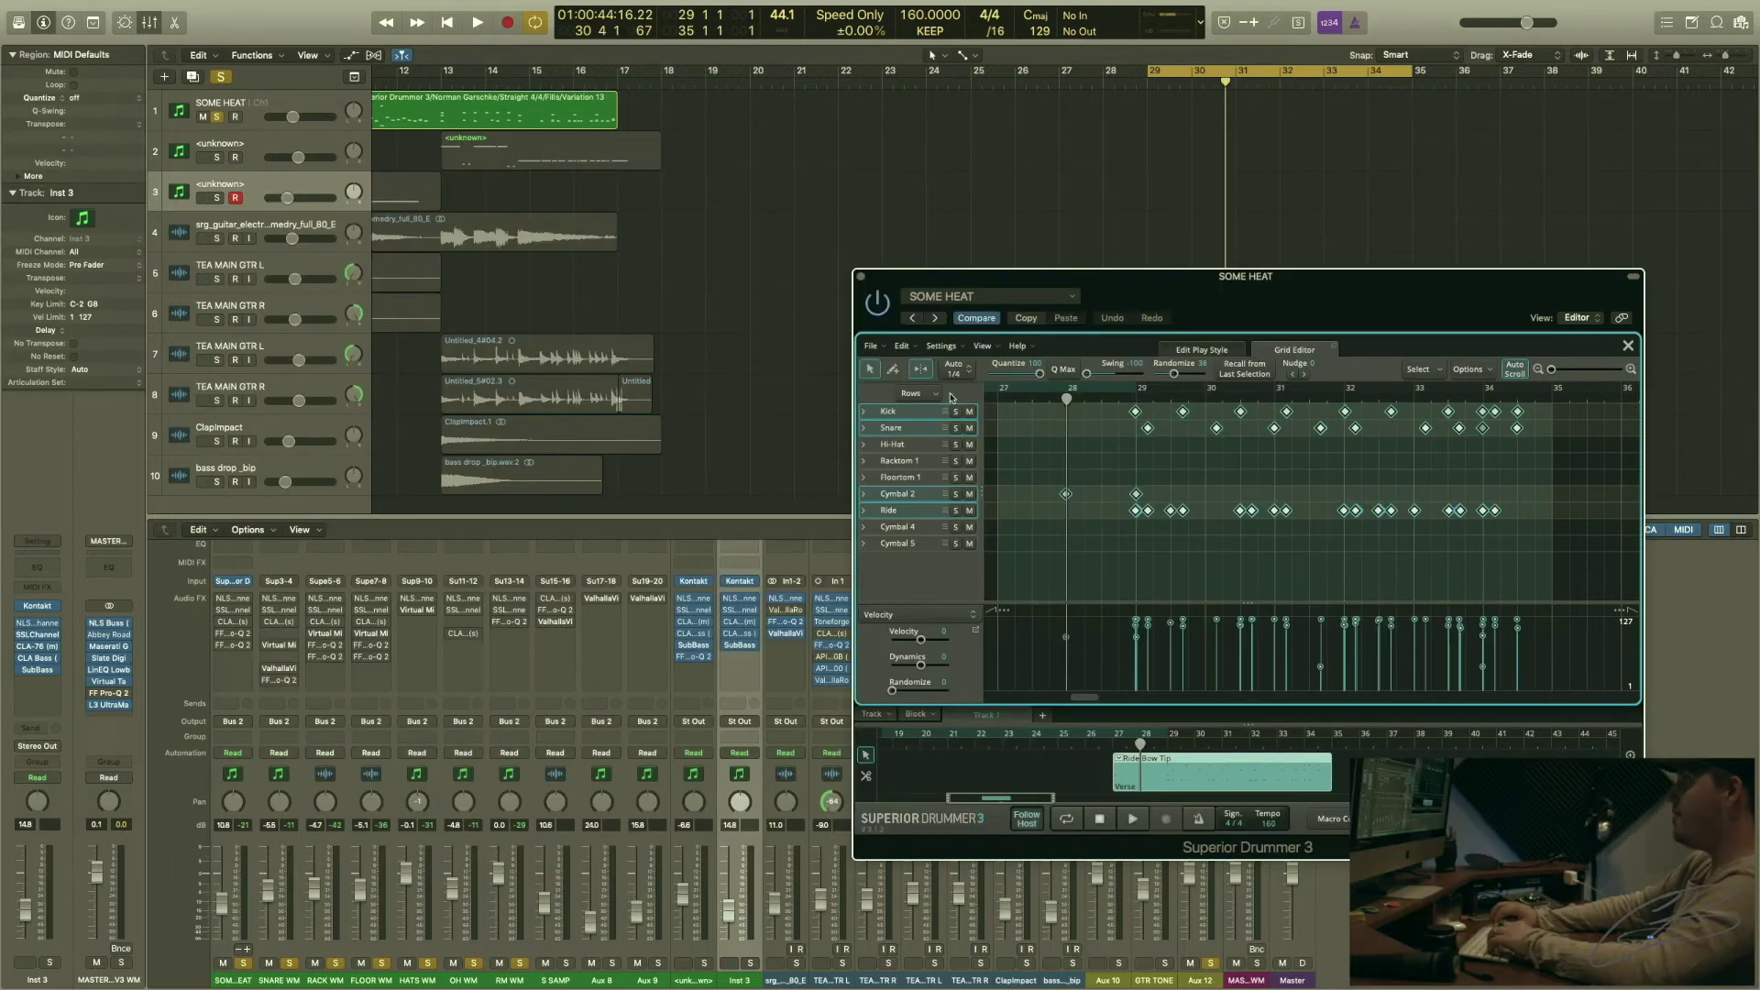
# - Add Floortom 1, Racktom 1 and Cymbal 5 hits to the groove in Edit Play Style, and play back the result
pyautogui.click(1247, 765)
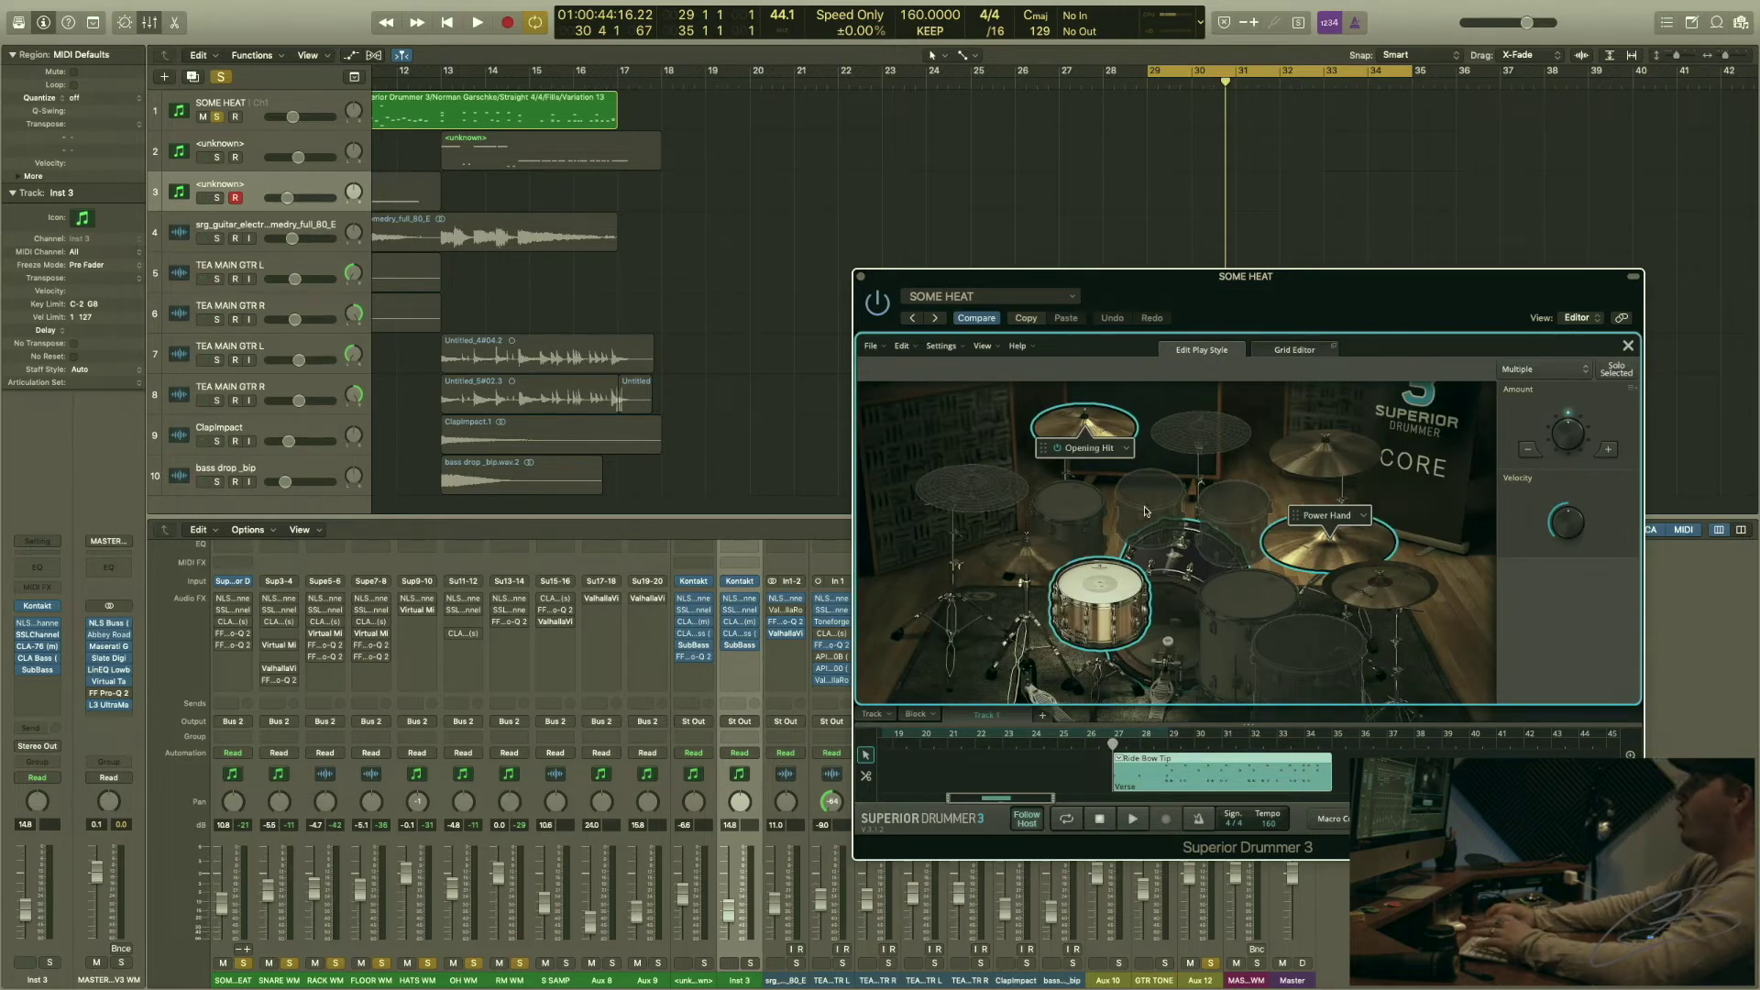
pyautogui.click(1279, 660)
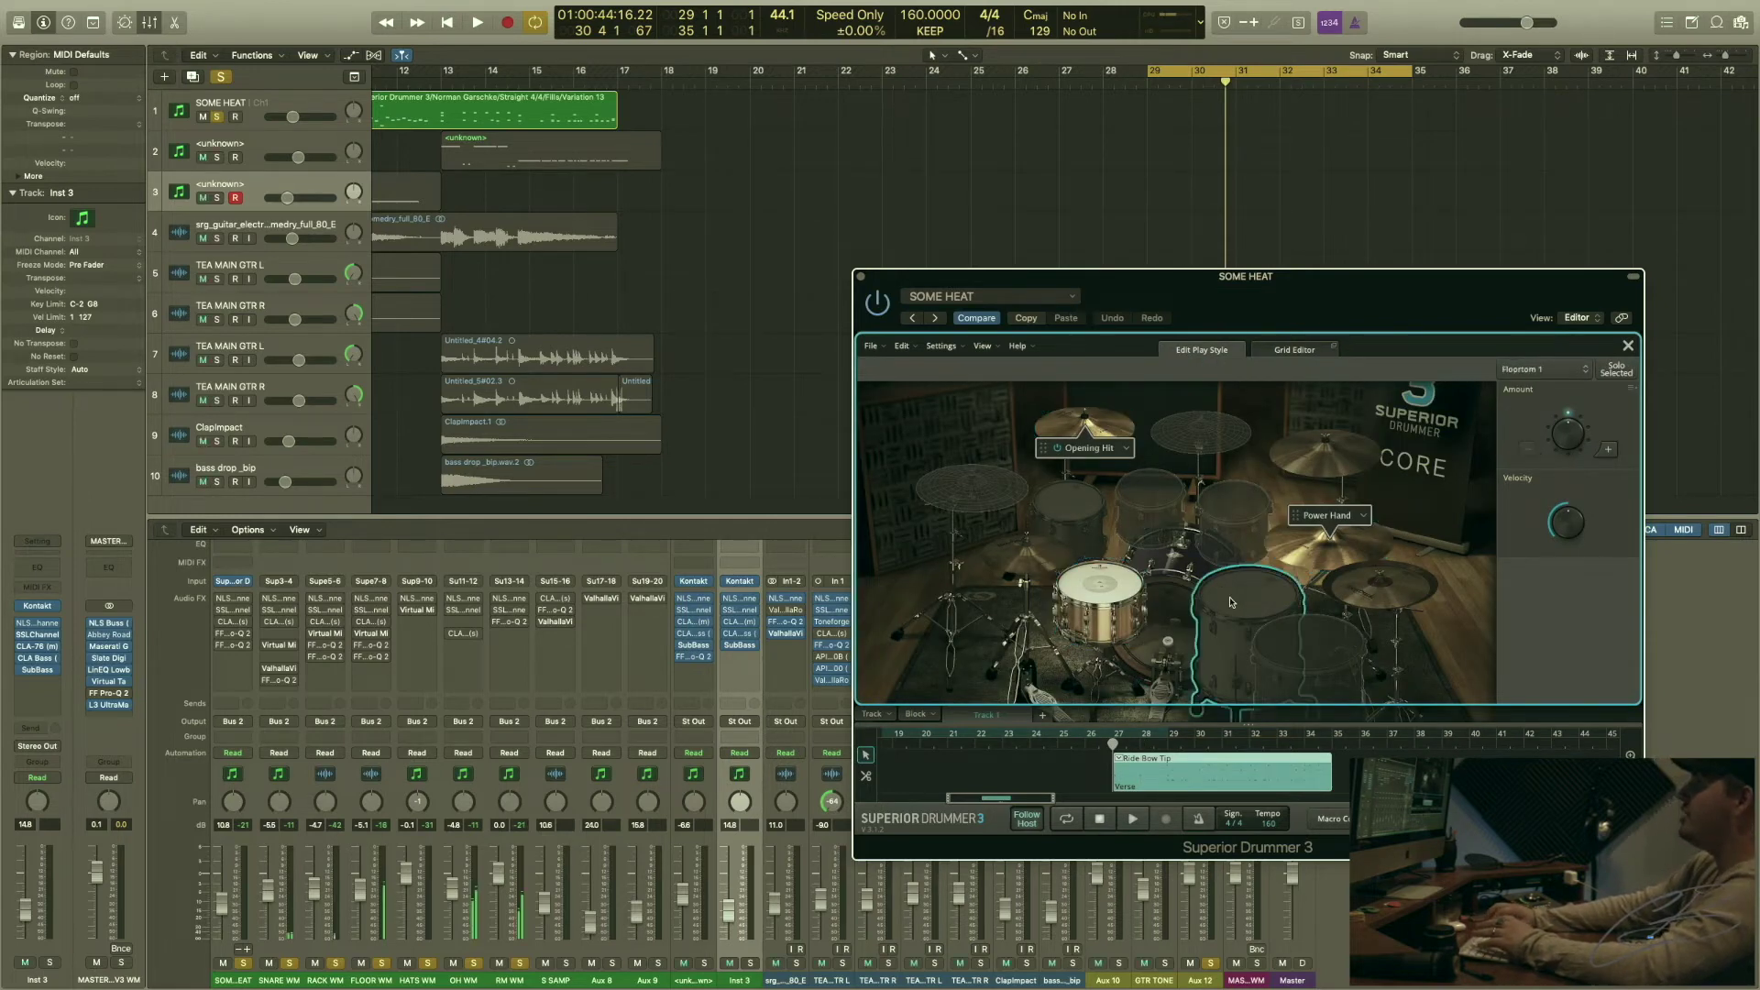
pyautogui.click(1610, 451)
pyautogui.click(1065, 514)
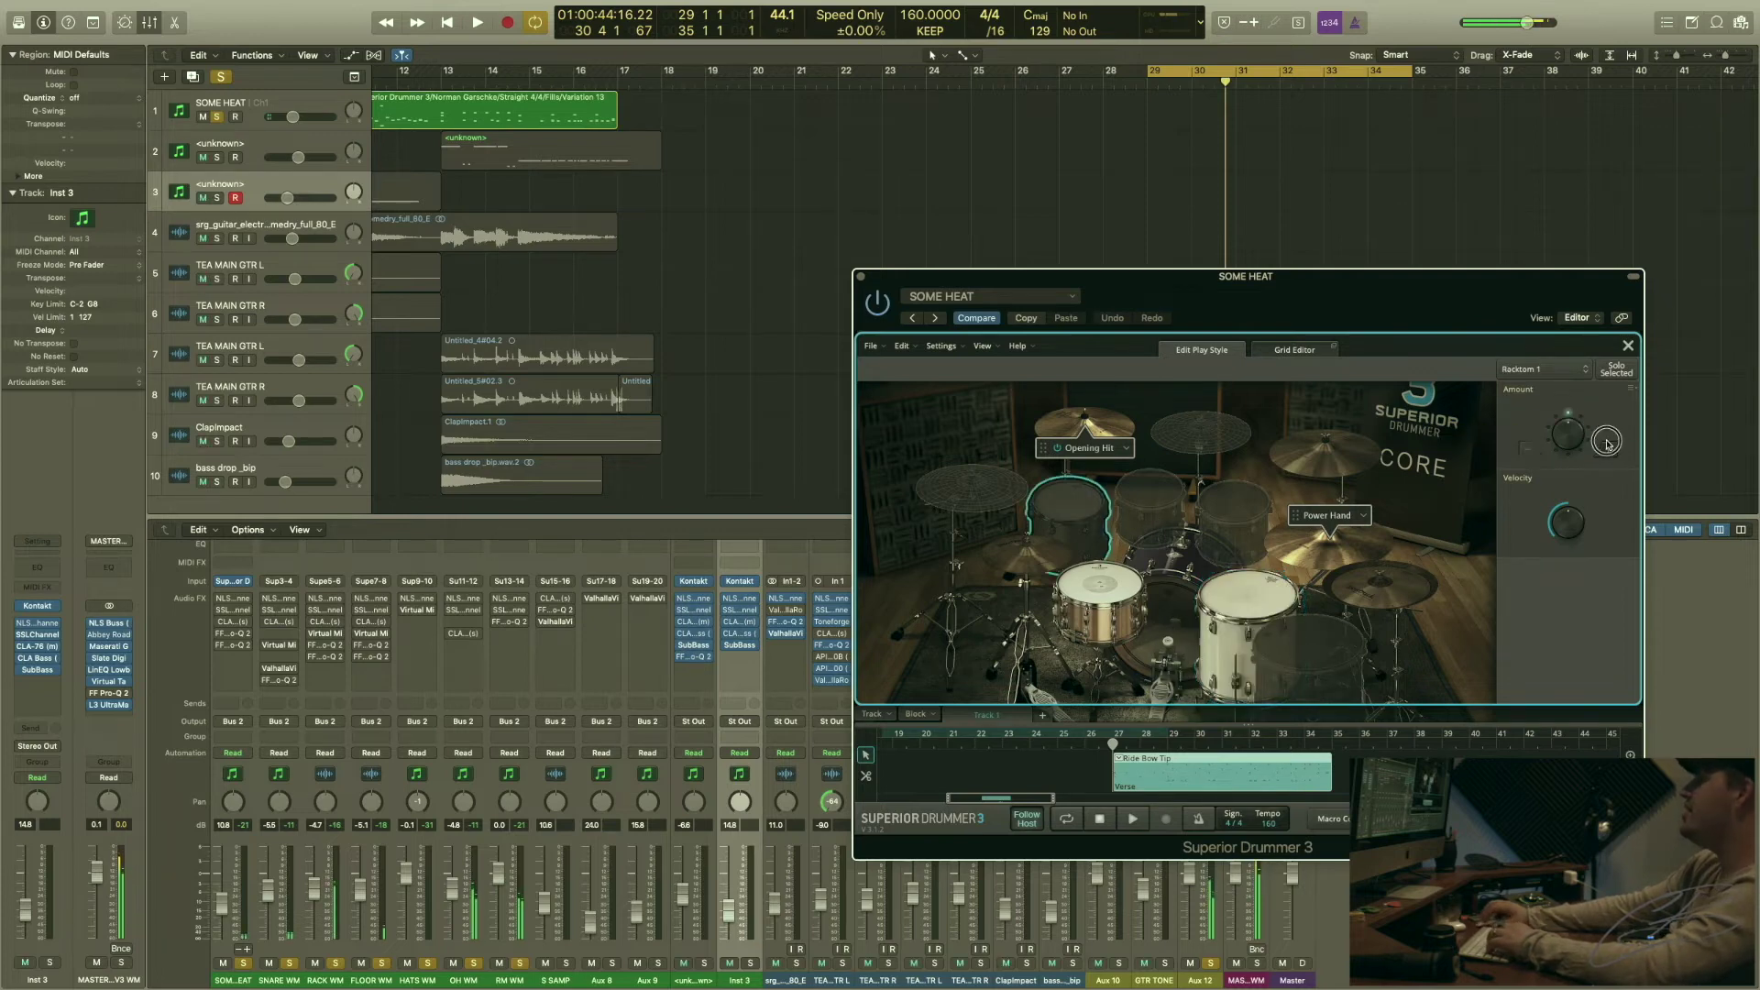
pyautogui.click(1379, 587)
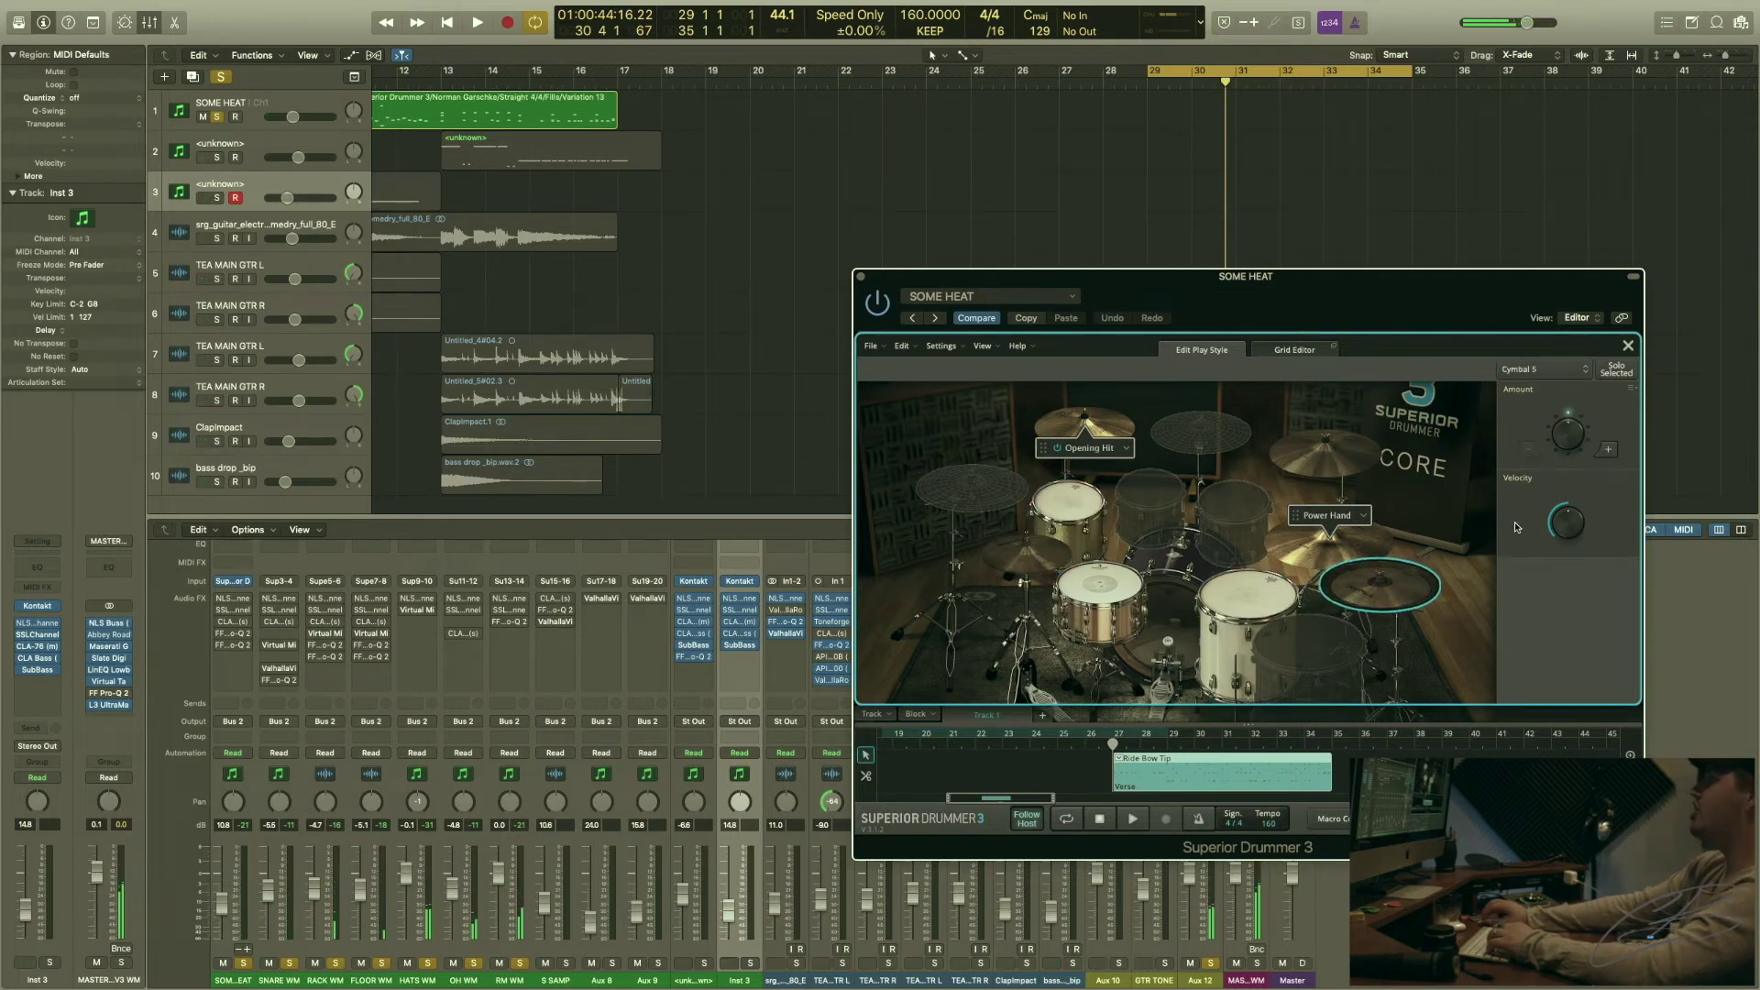
pyautogui.click(1604, 451)
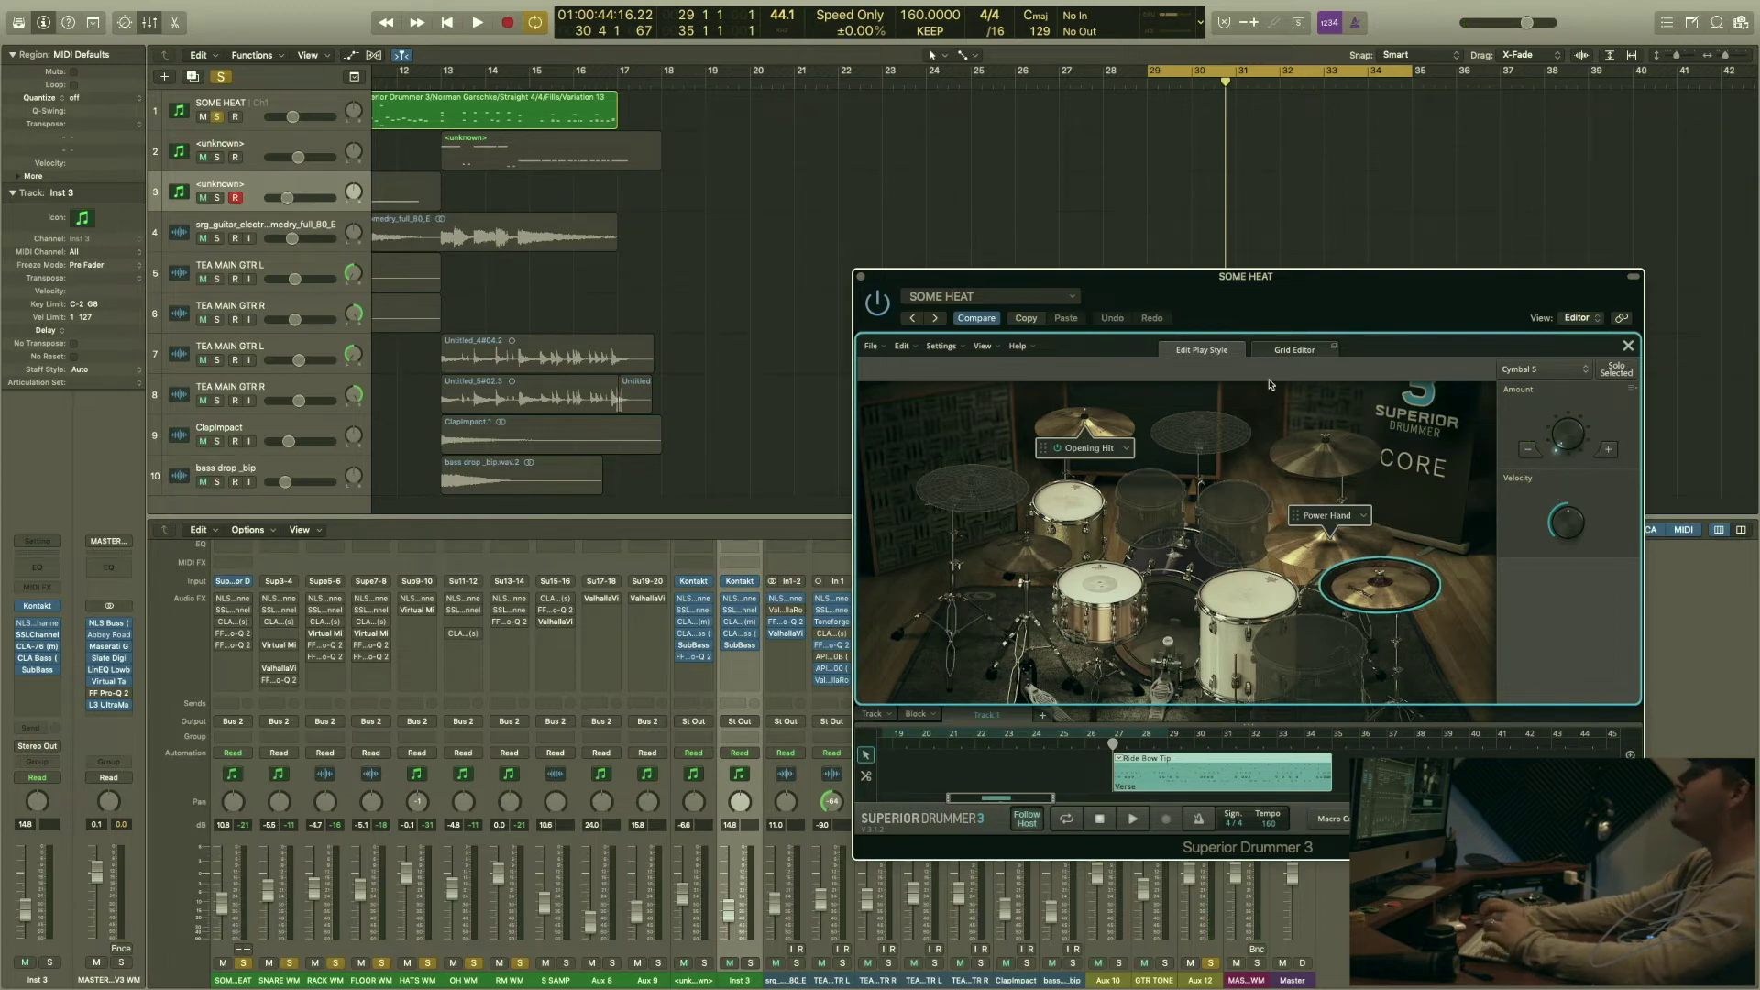
pyautogui.press('space')
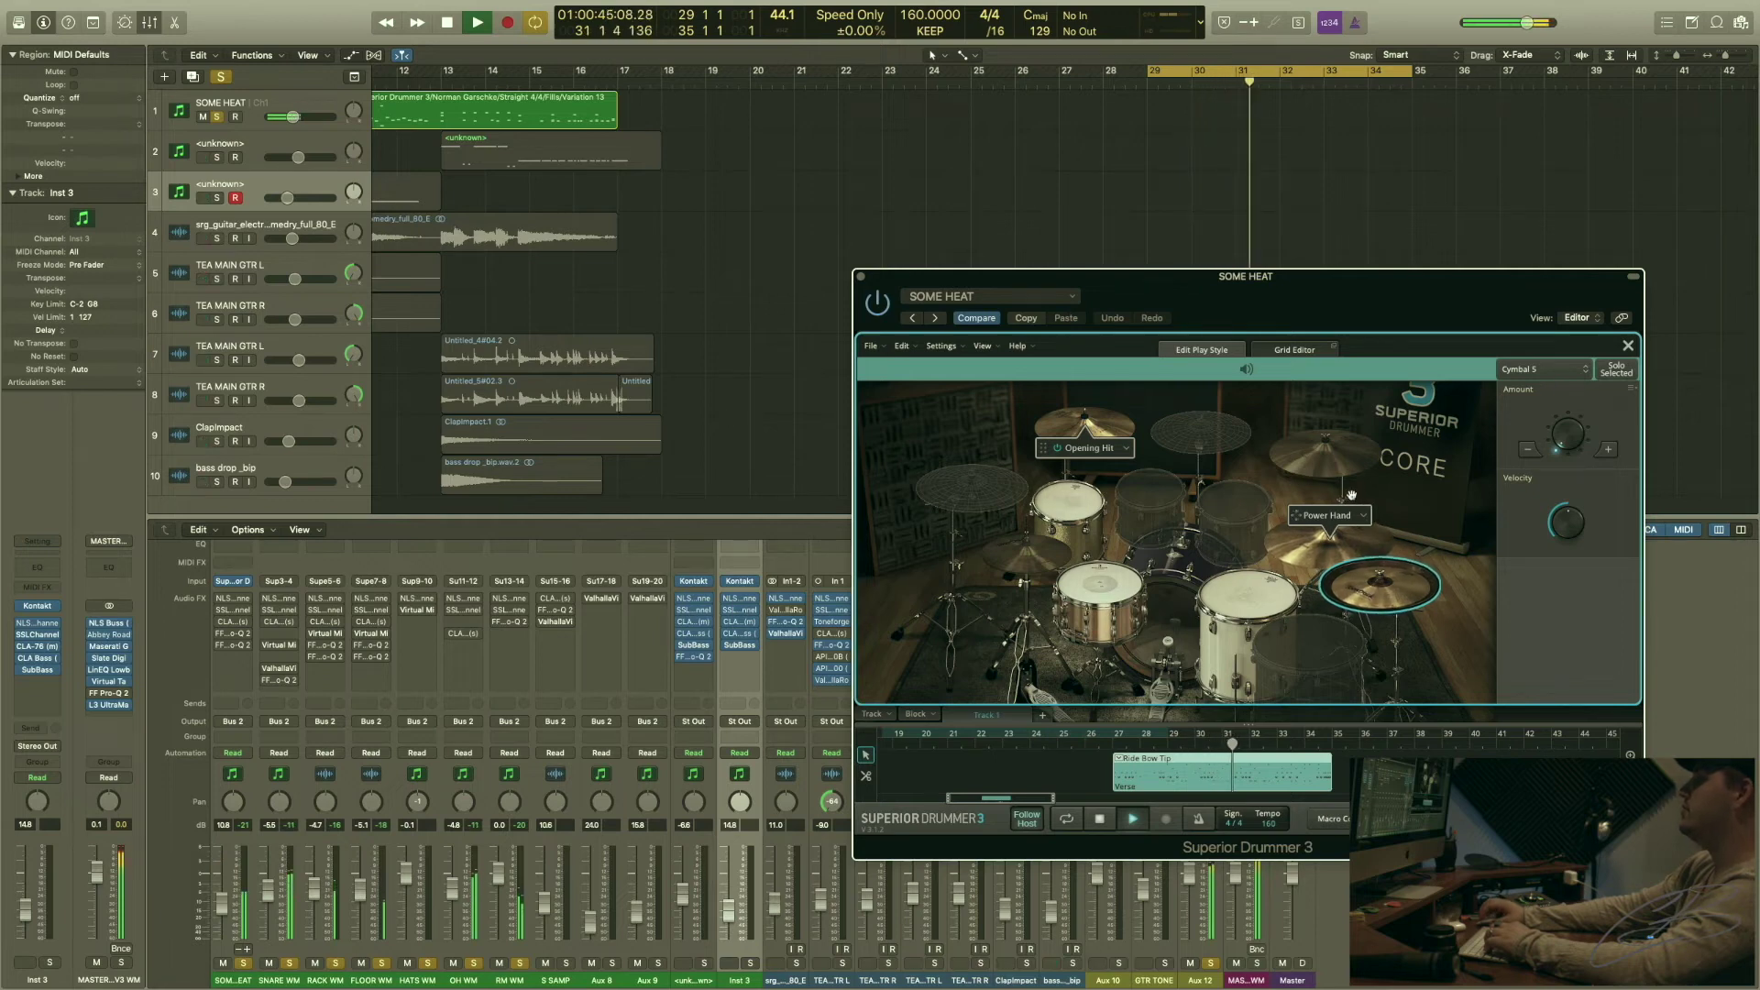
pyautogui.press('space')
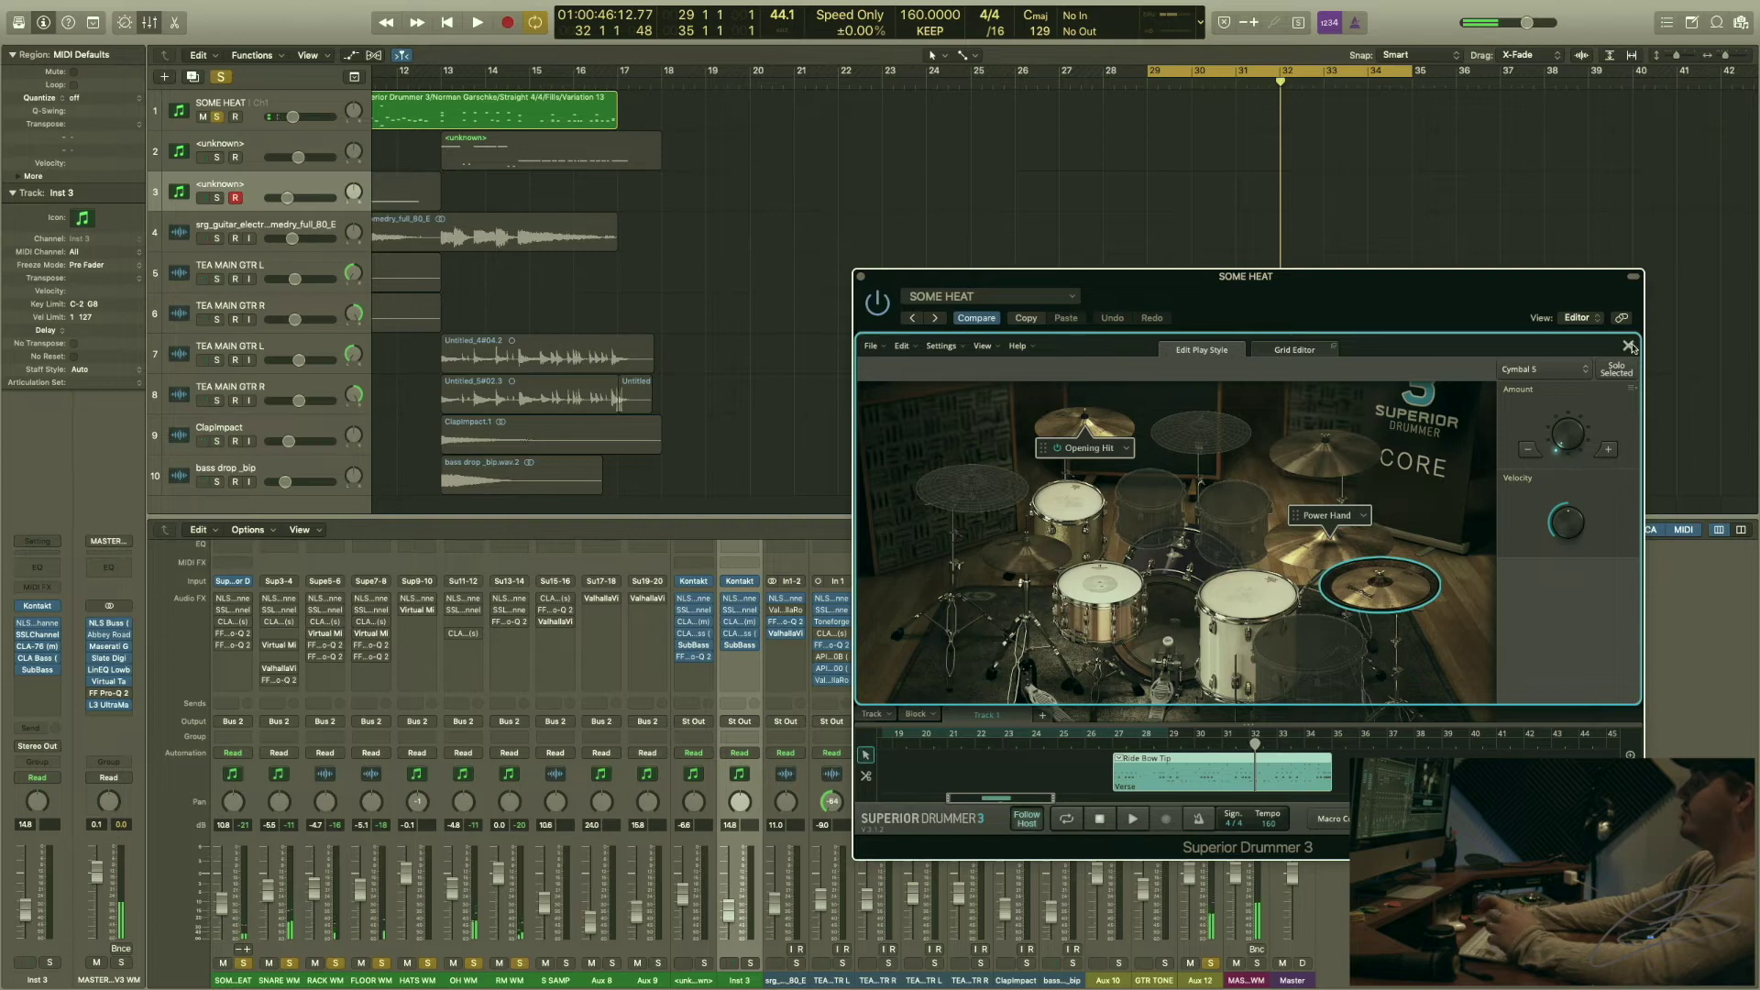
pyautogui.click(1630, 346)
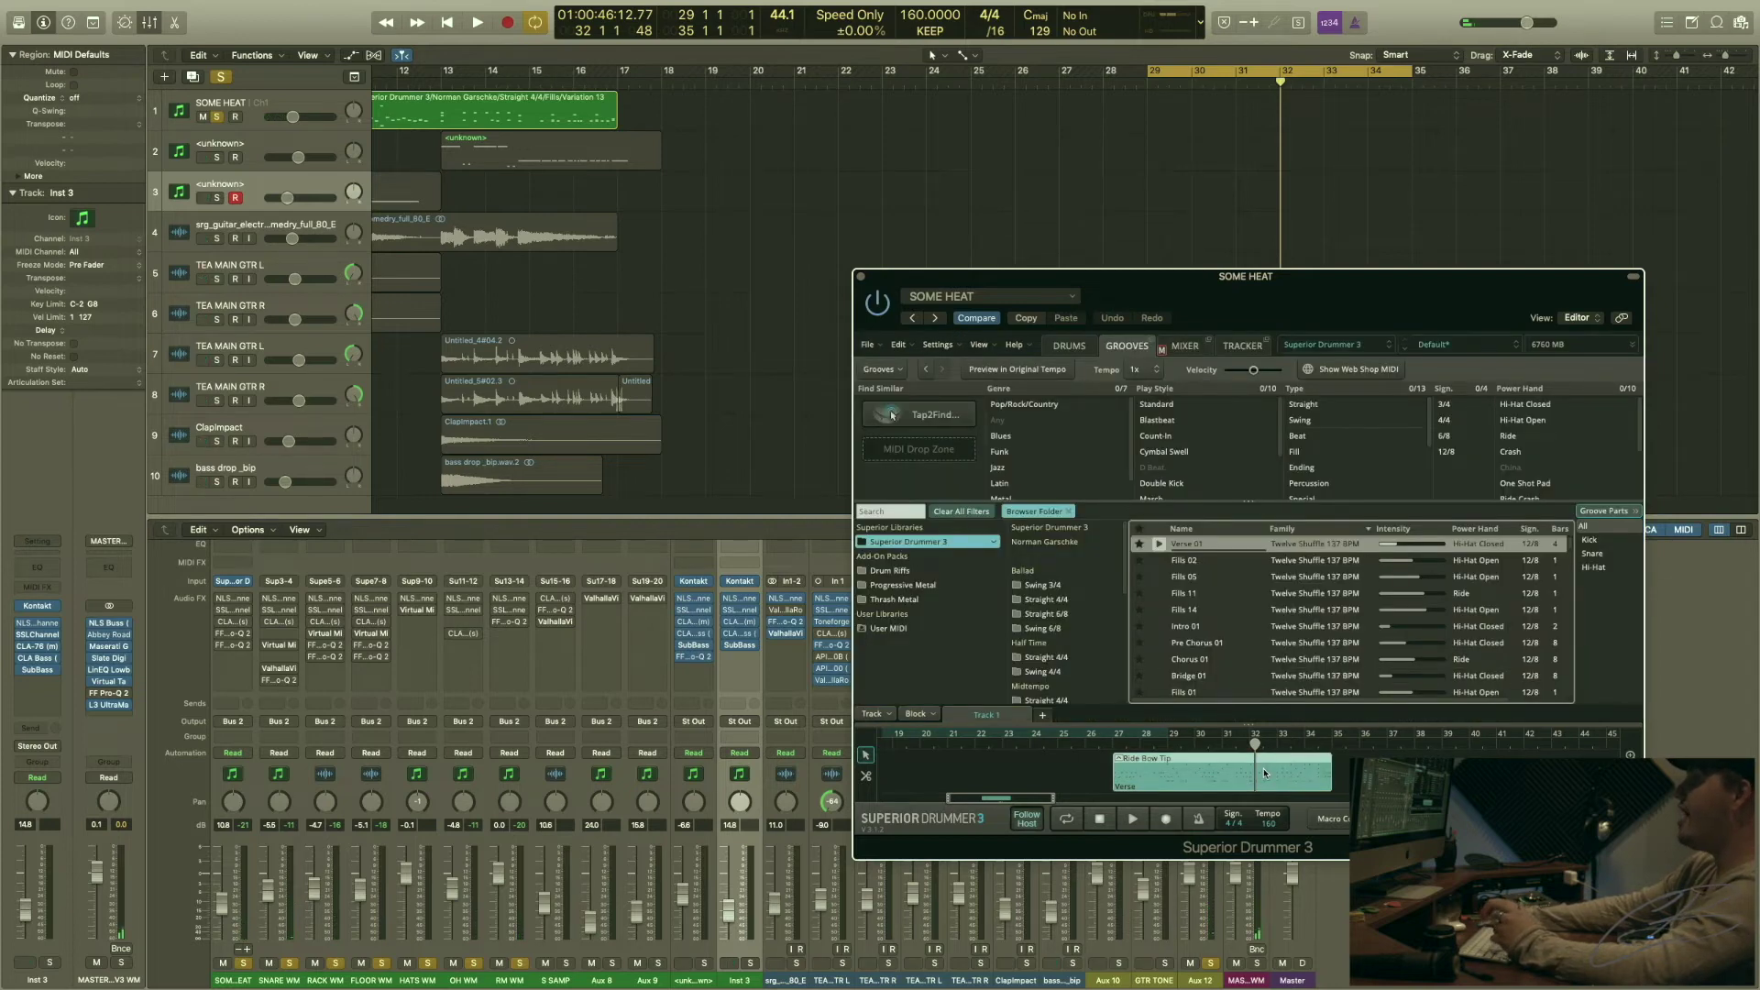
# - Use the Ride Bow Tip groove block as the source in Song Creator
pyautogui.hscroll(5, 1191, 770)
pyautogui.rightClick(1032, 762)
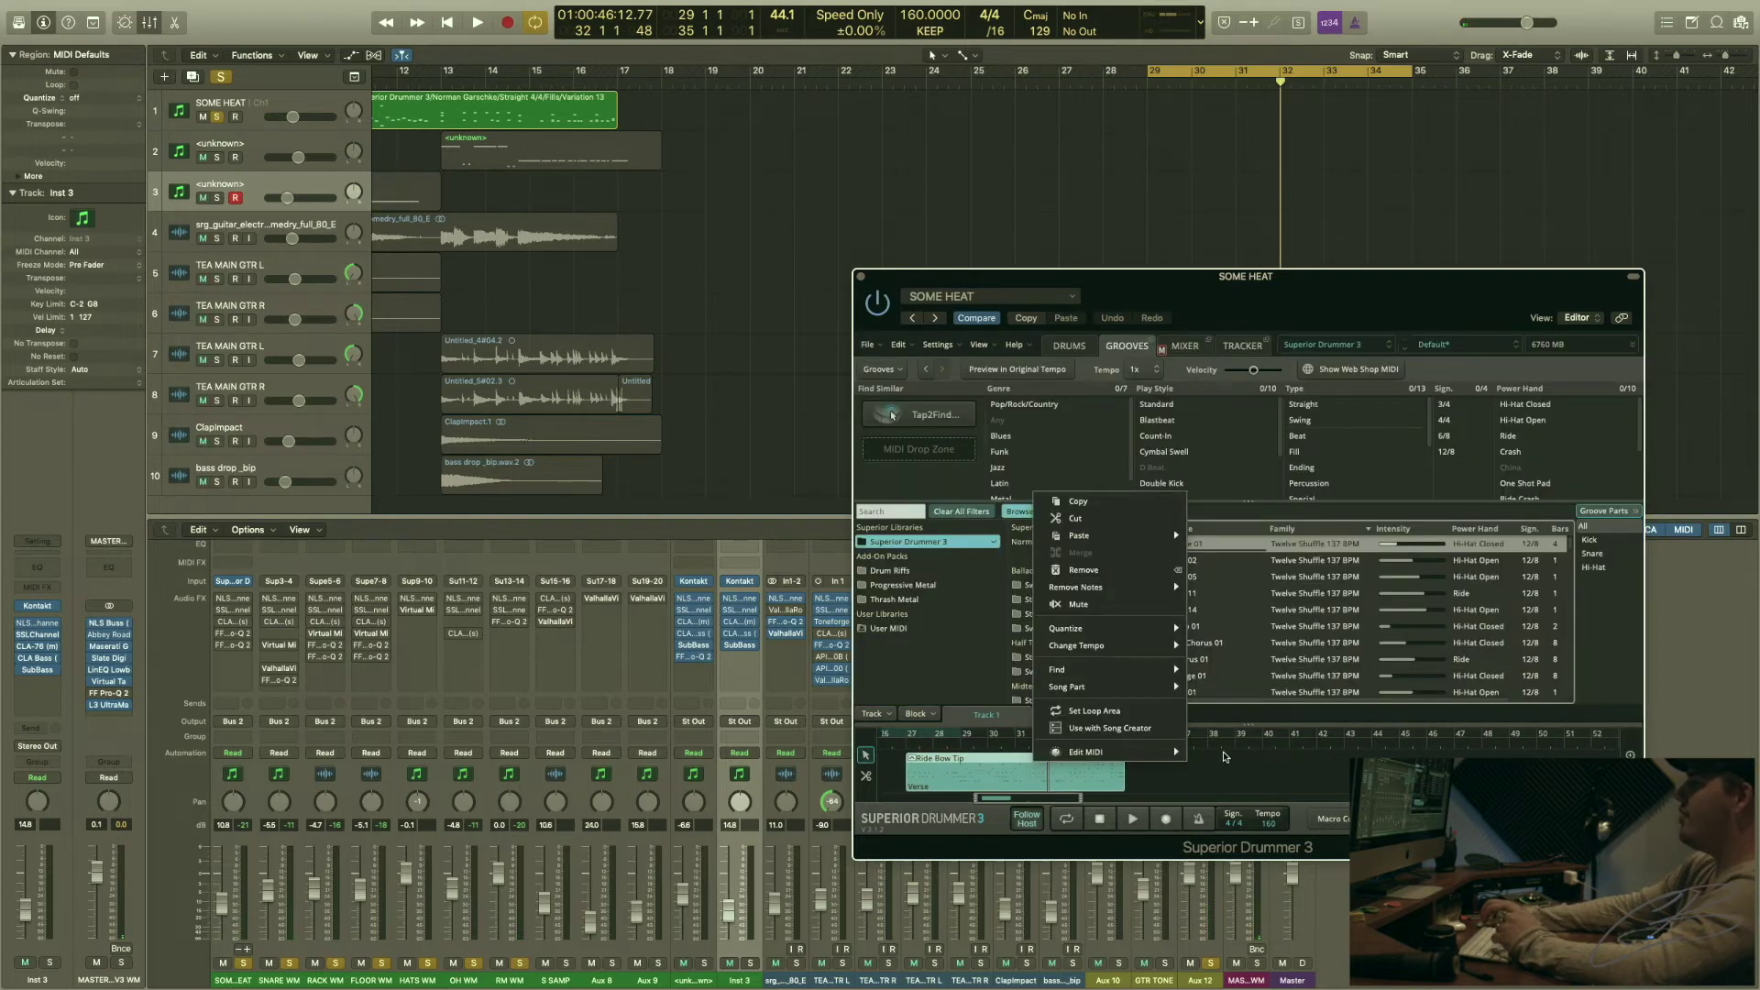
pyautogui.click(1224, 756)
pyautogui.rightClick(1067, 778)
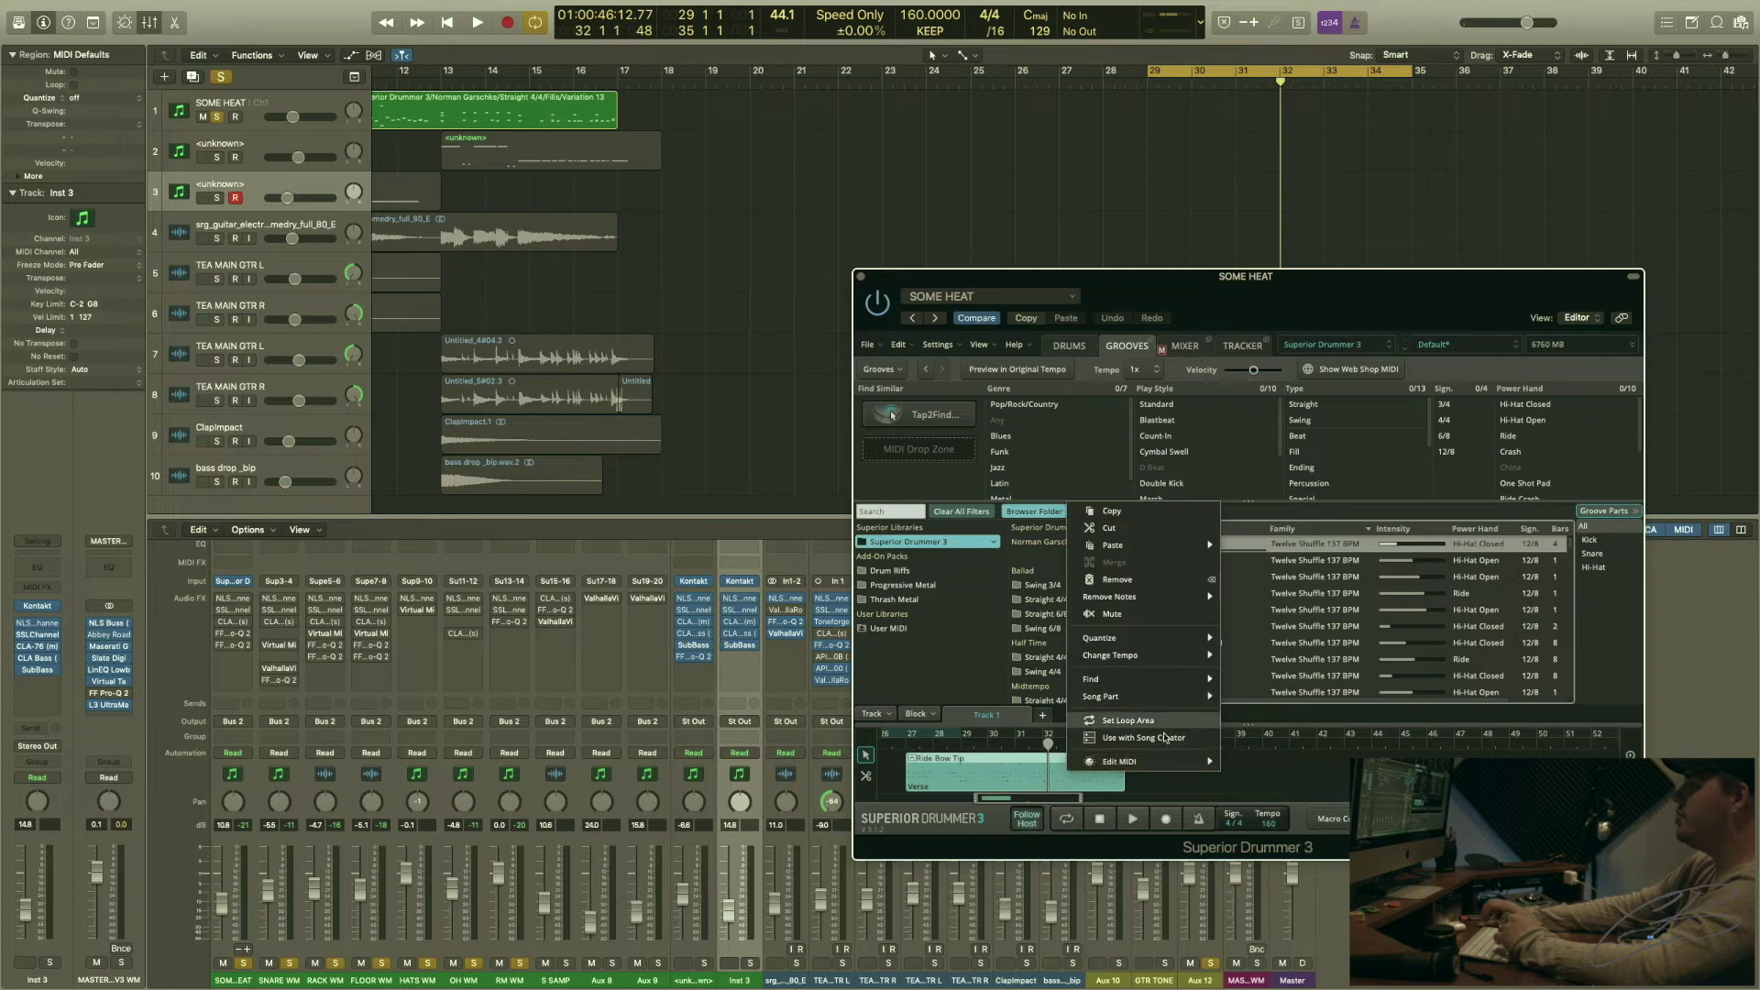
pyautogui.click(1146, 738)
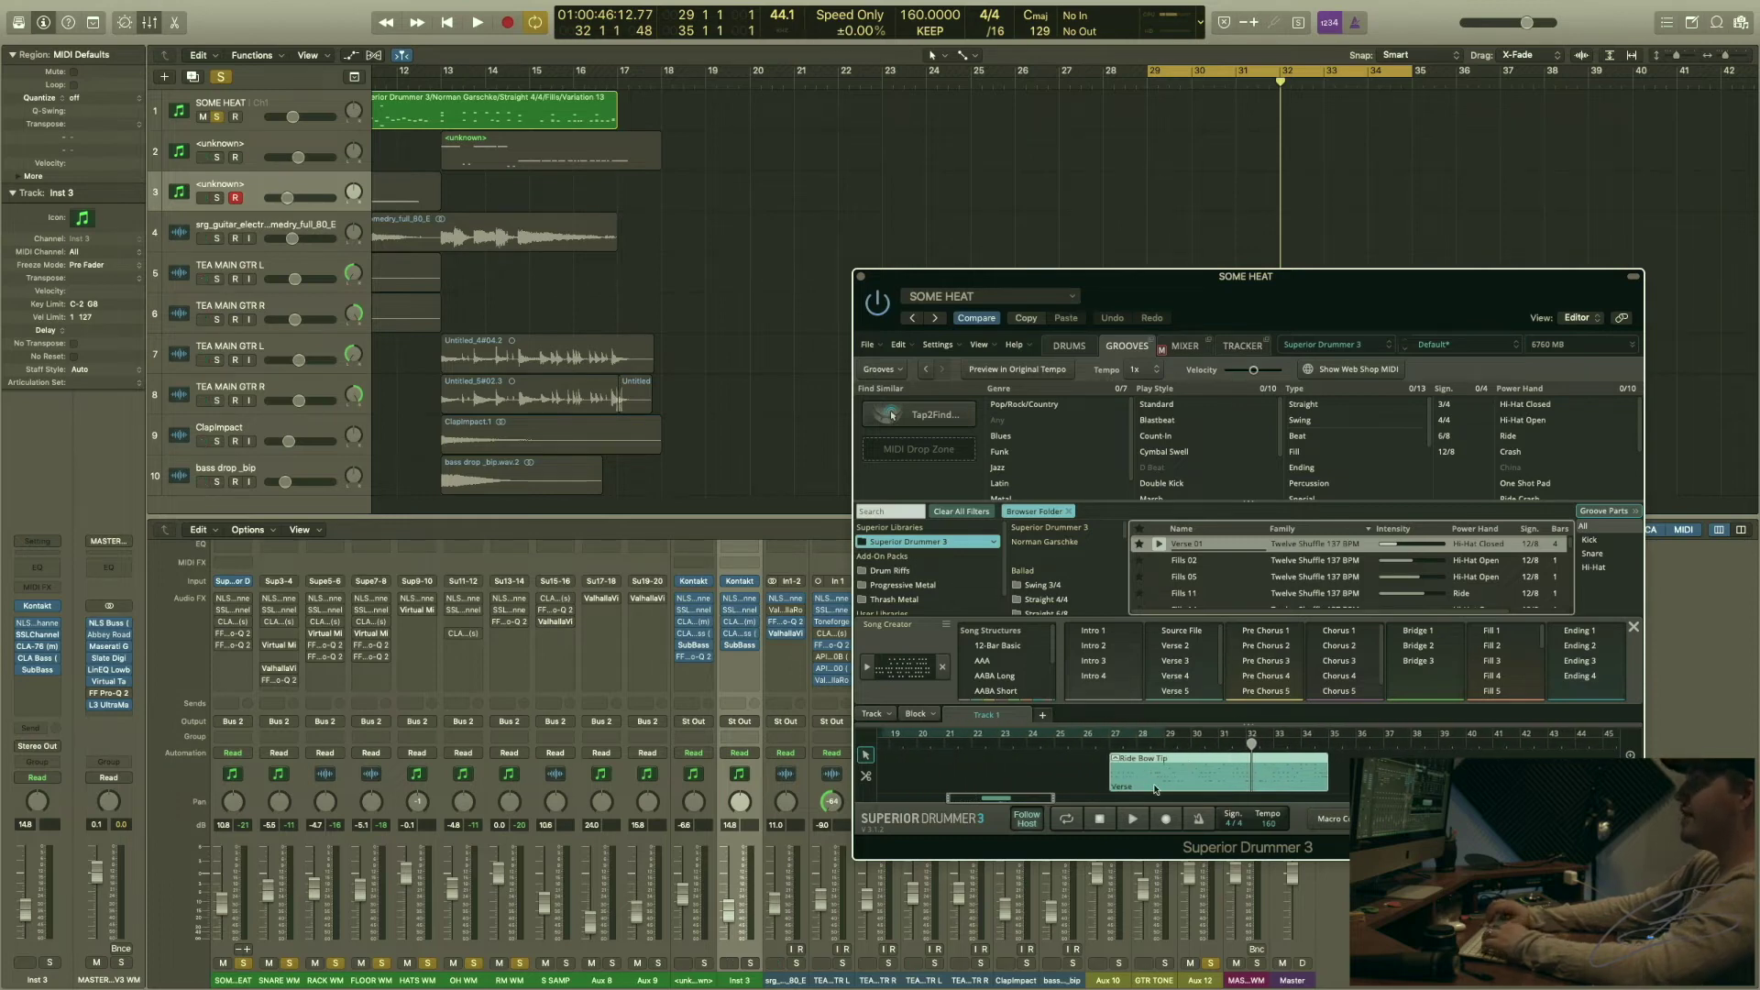
# - Place Intro 1 from Song Creator before the verse block, and Pre Chorus 1, Chorus 3, Bridge 2 and Fill 3 after it
pyautogui.moveTo(1091, 631); pyautogui.dragTo(1028, 772)
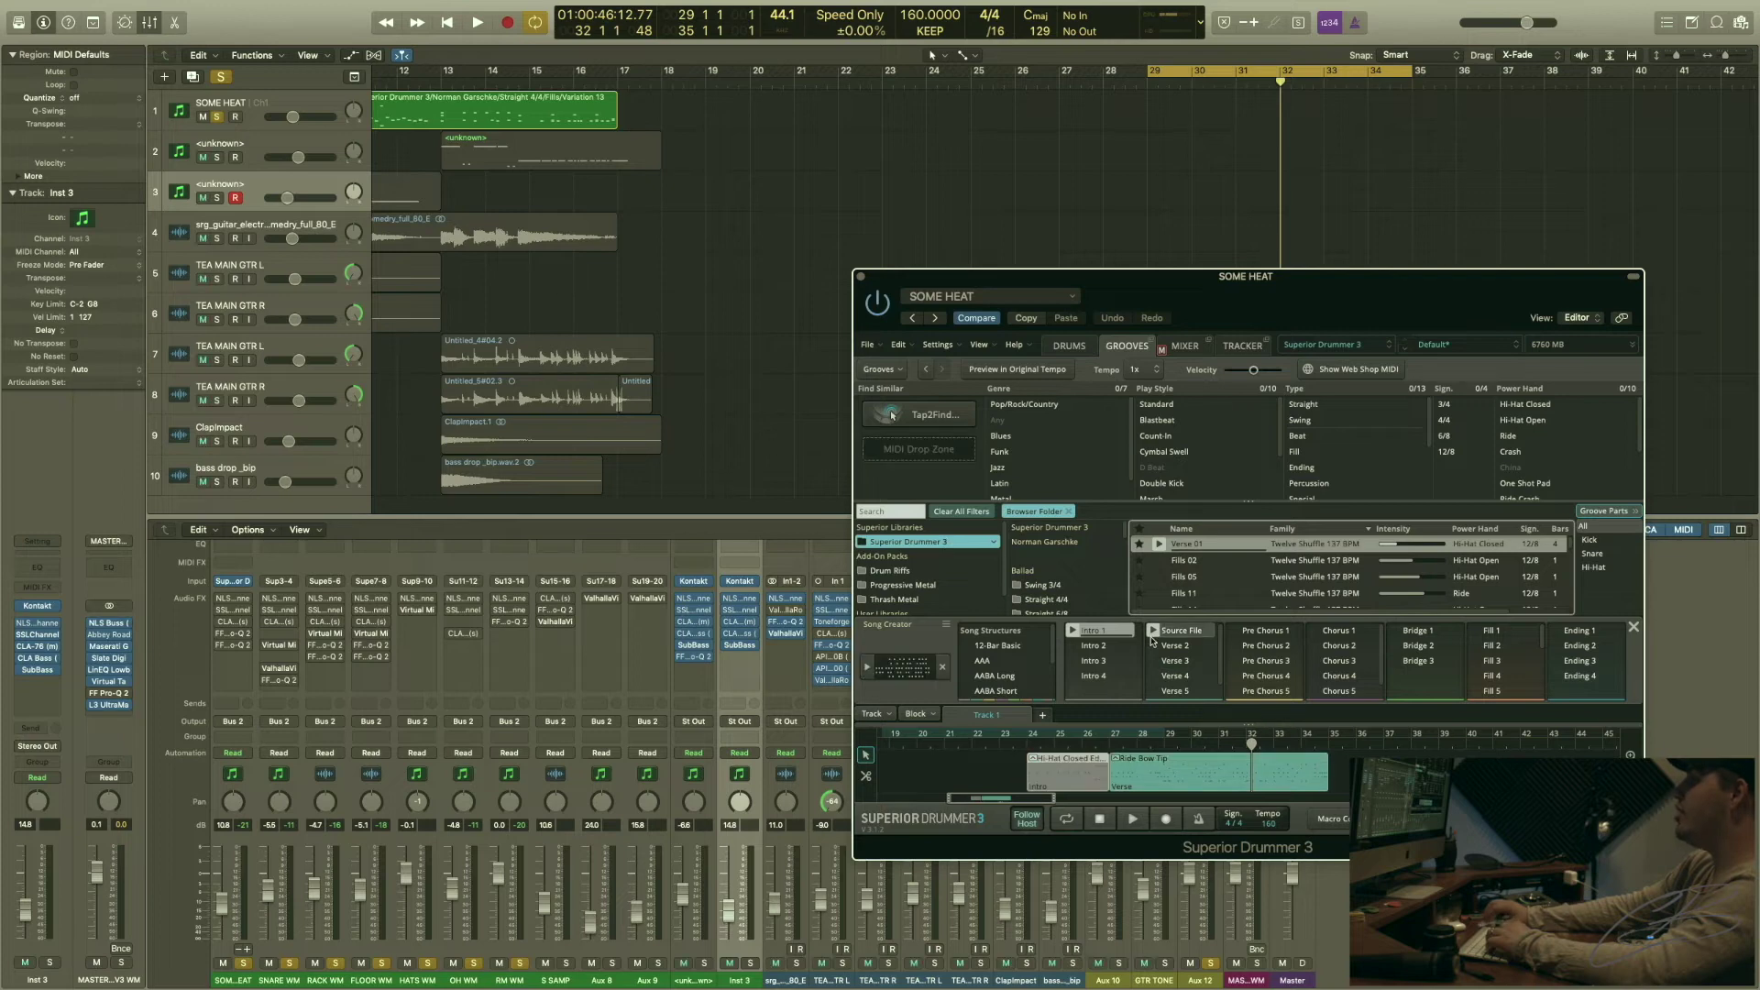
pyautogui.moveTo(1270, 631); pyautogui.dragTo(1340, 741)
pyautogui.moveTo(1339, 661); pyautogui.dragTo(1430, 770)
pyautogui.hscroll(5, 1100, 770)
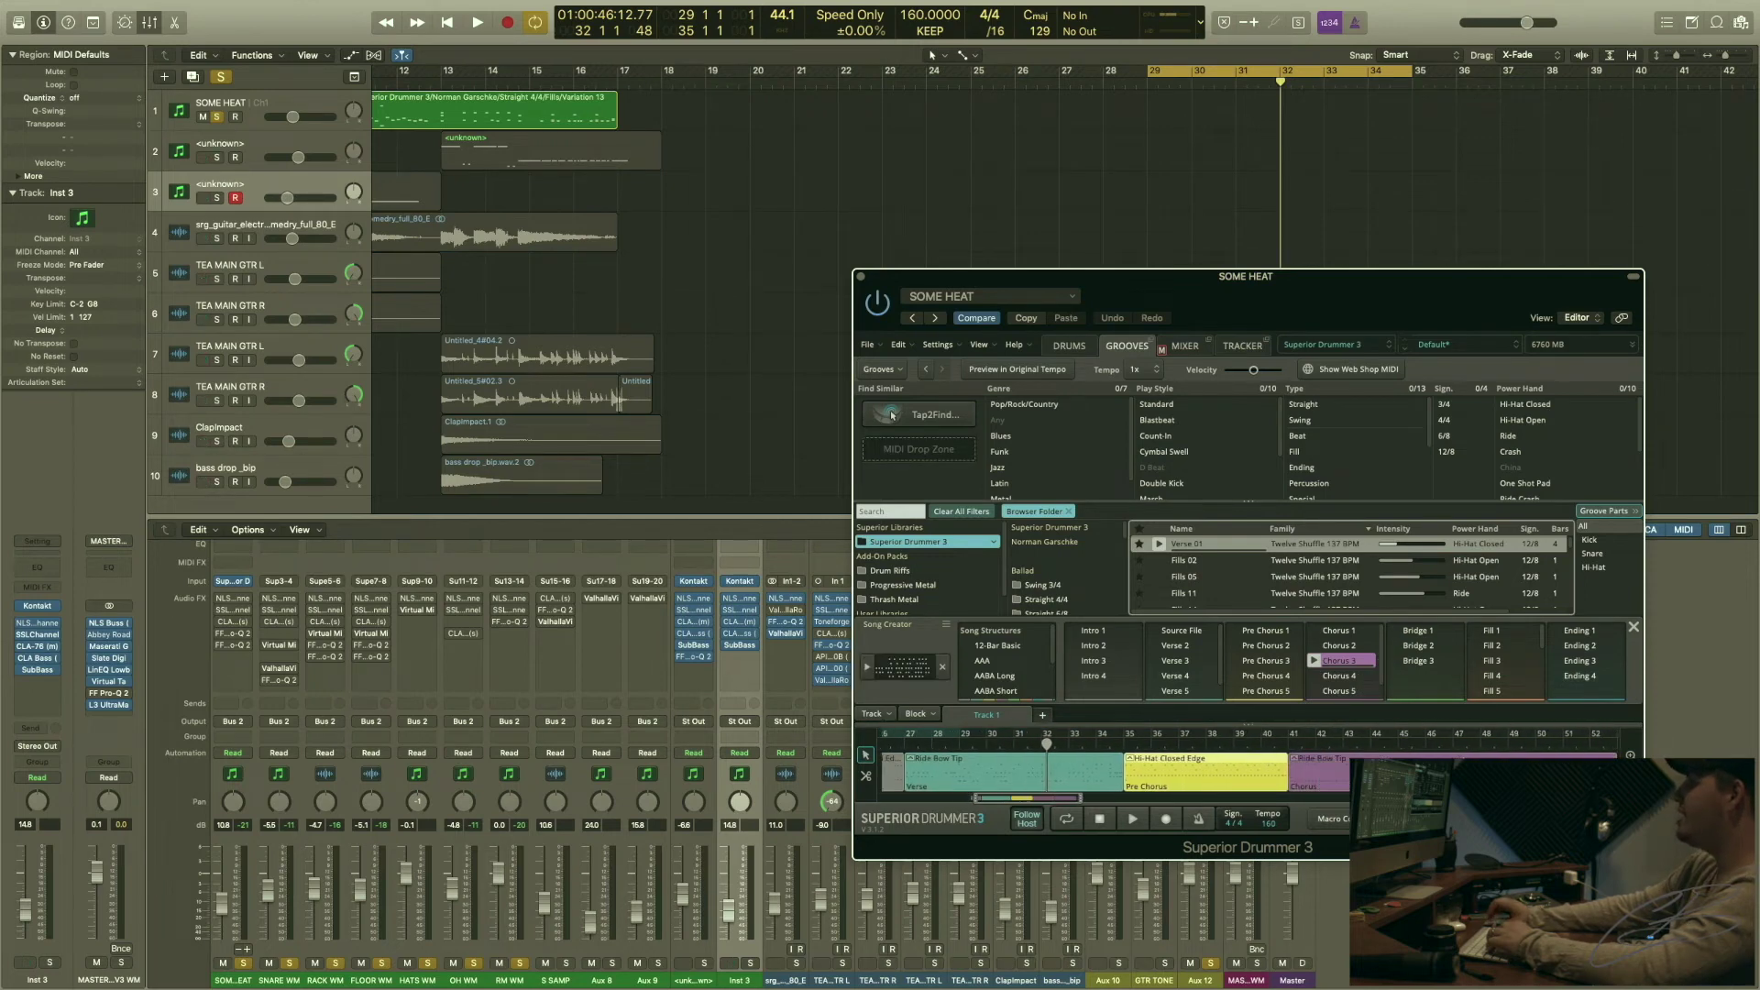
pyautogui.click(1421, 649)
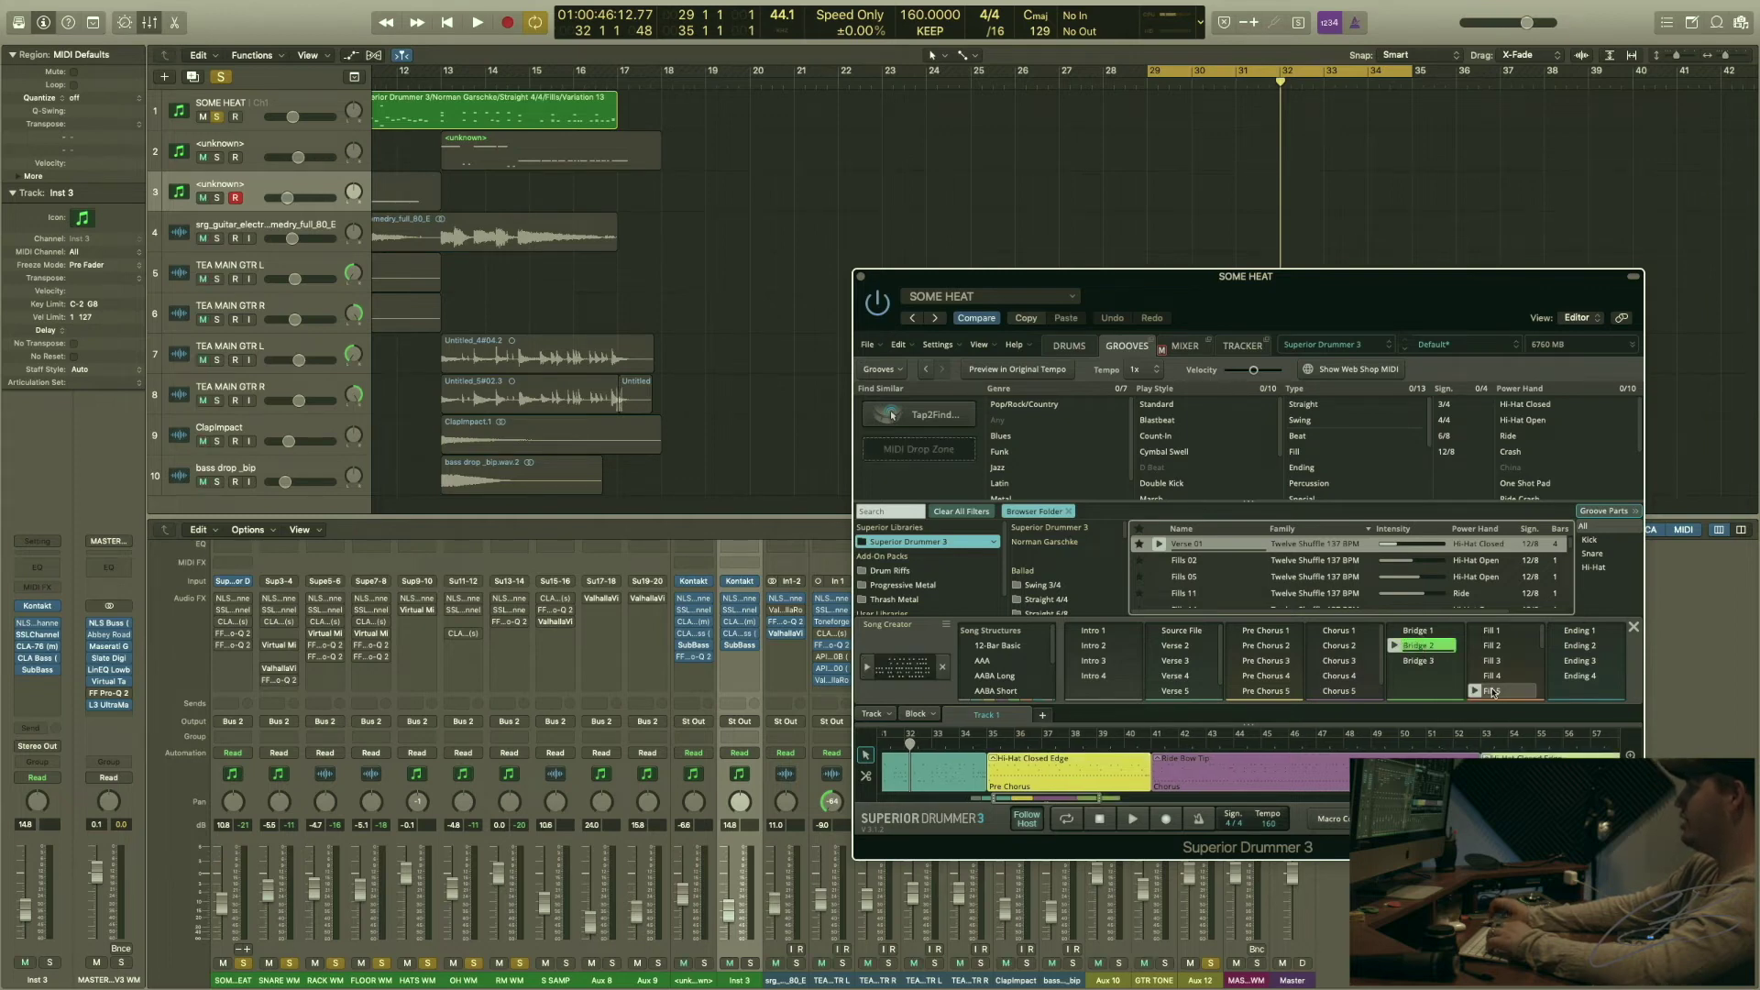
pyautogui.moveTo(1491, 662); pyautogui.dragTo(1614, 733)
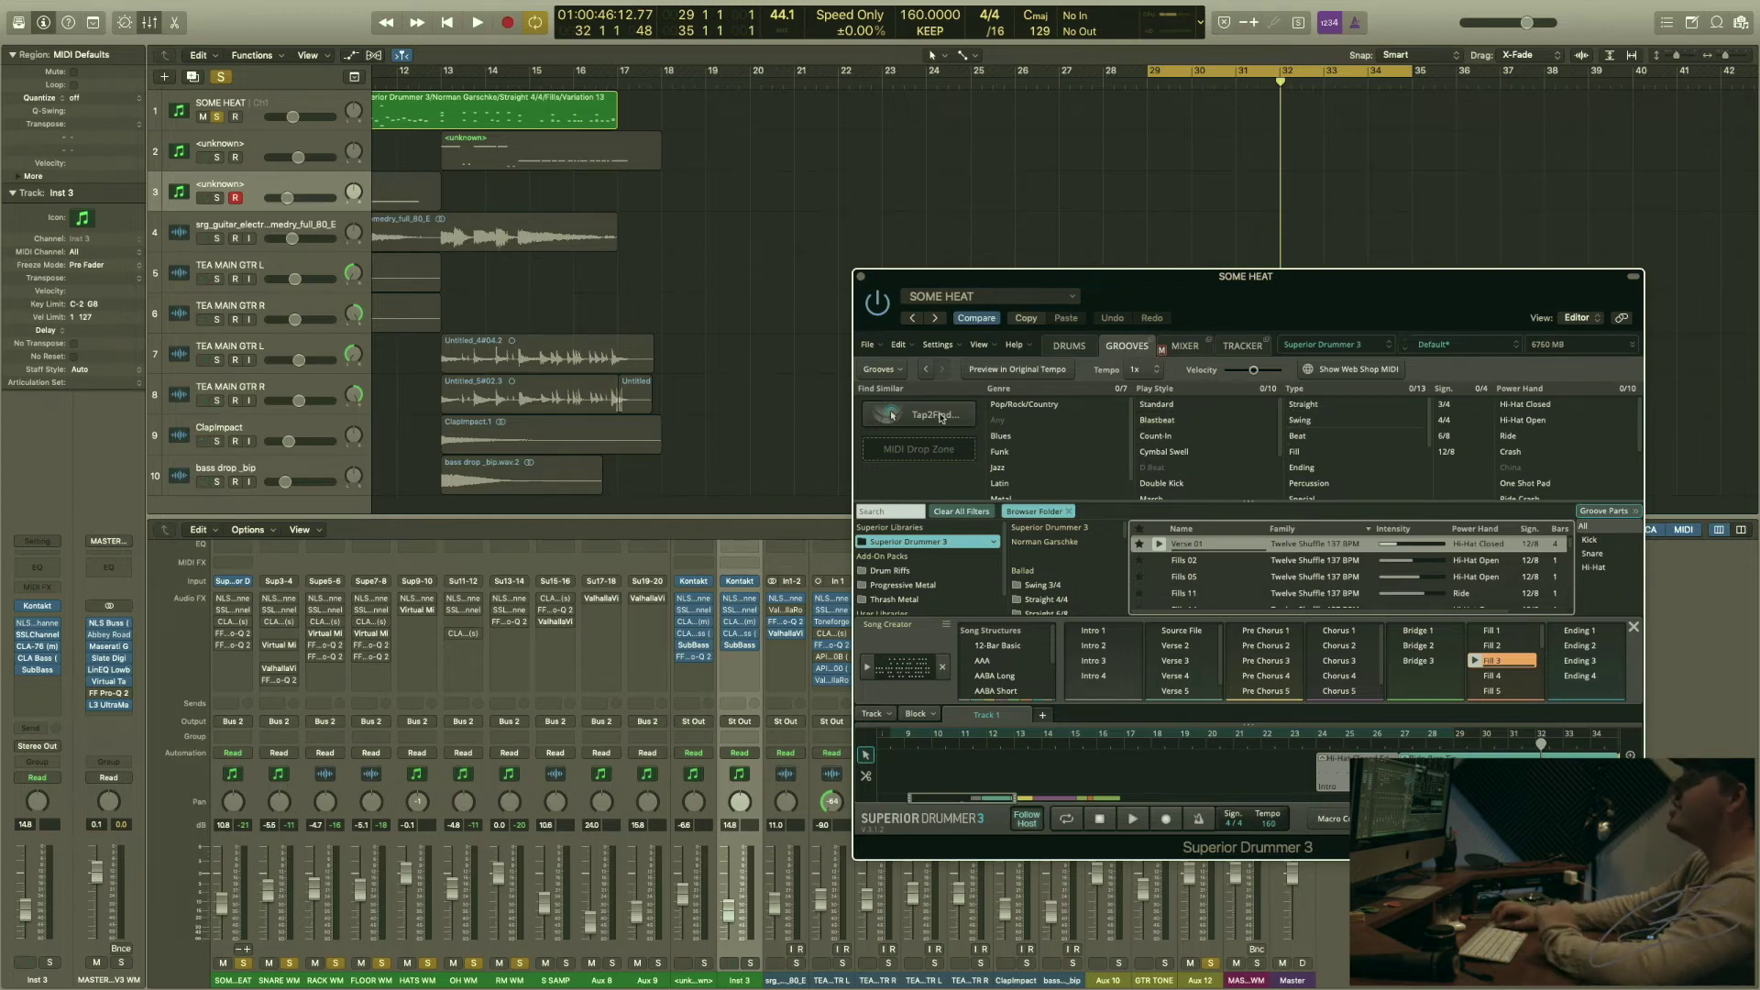
# - Try Tap2Find by playing a short rhythm on the kit's snare, and cancel without showing results
pyautogui.click(918, 414)
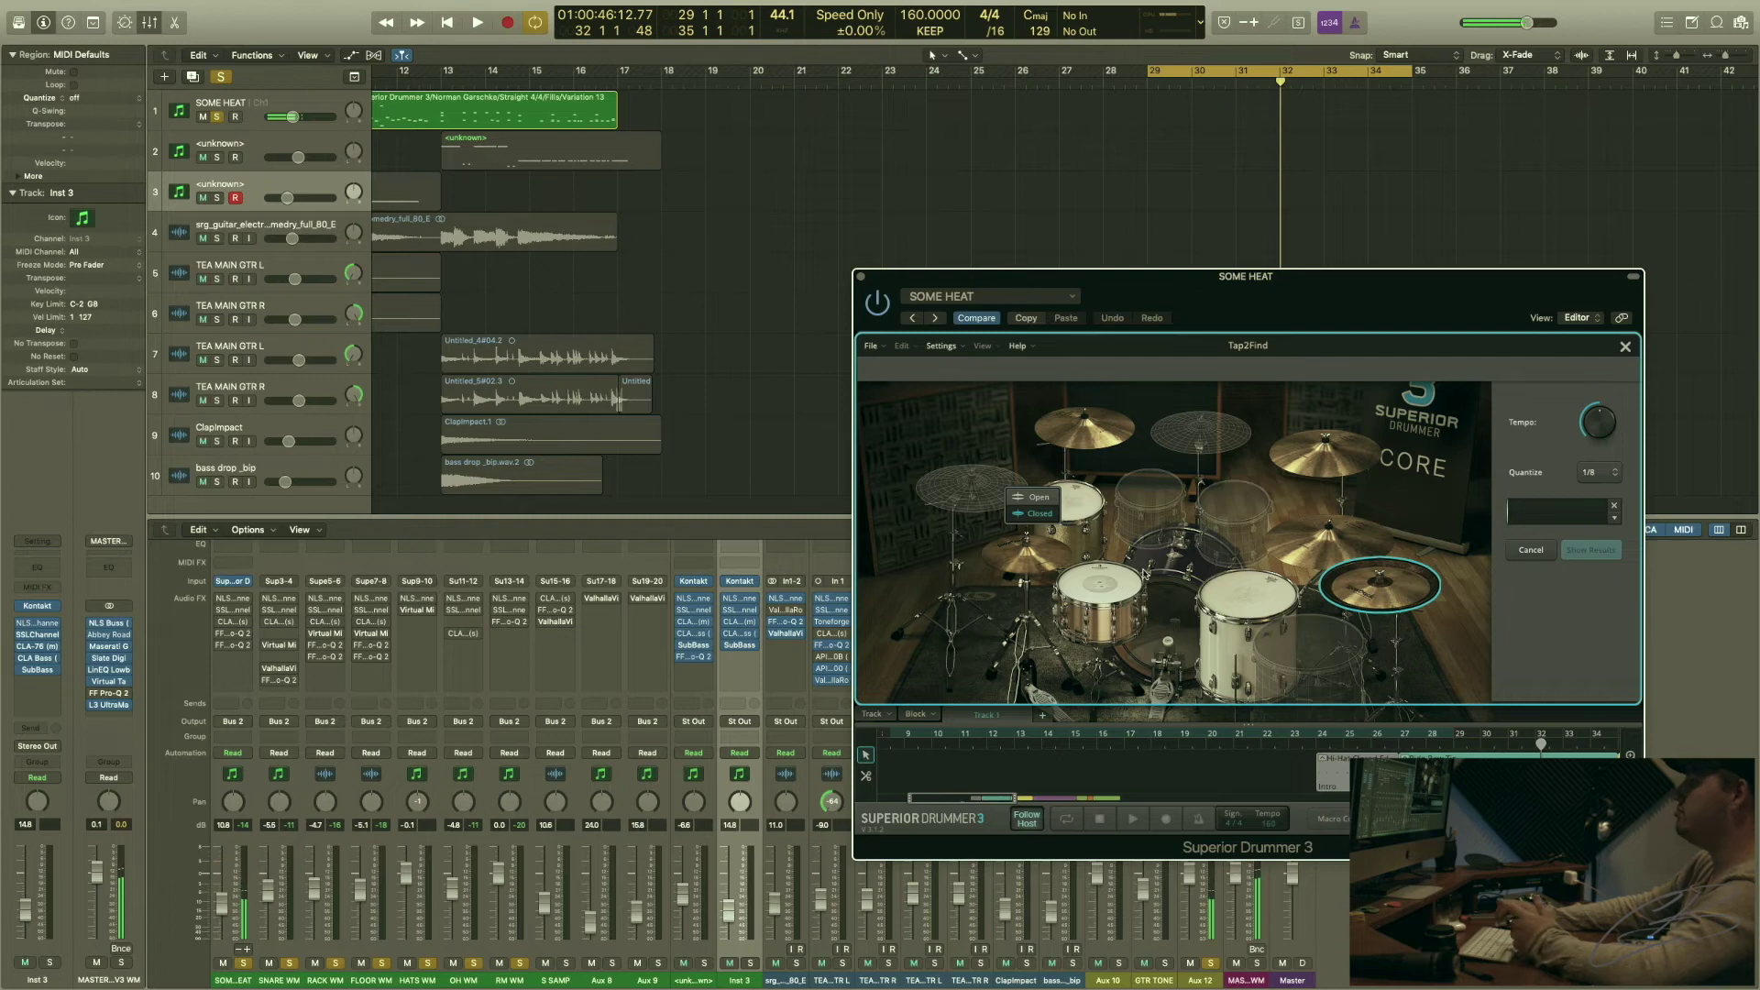
pyautogui.click(1118, 602)
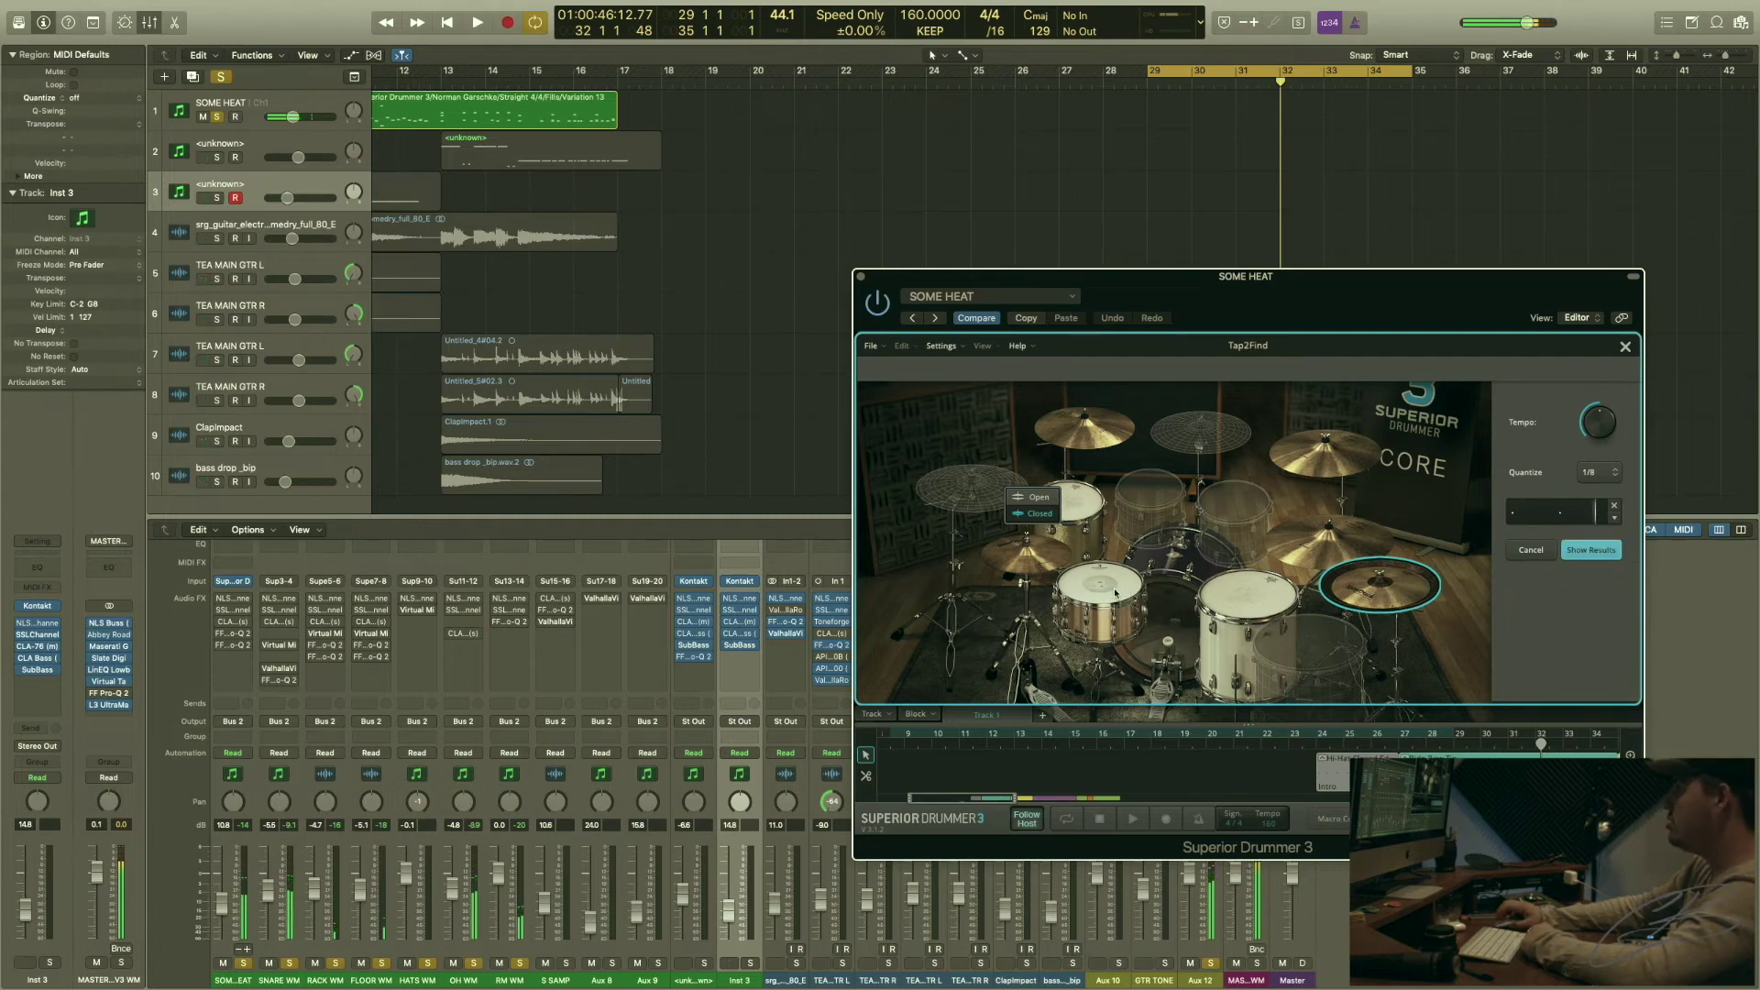
pyautogui.click(1119, 592)
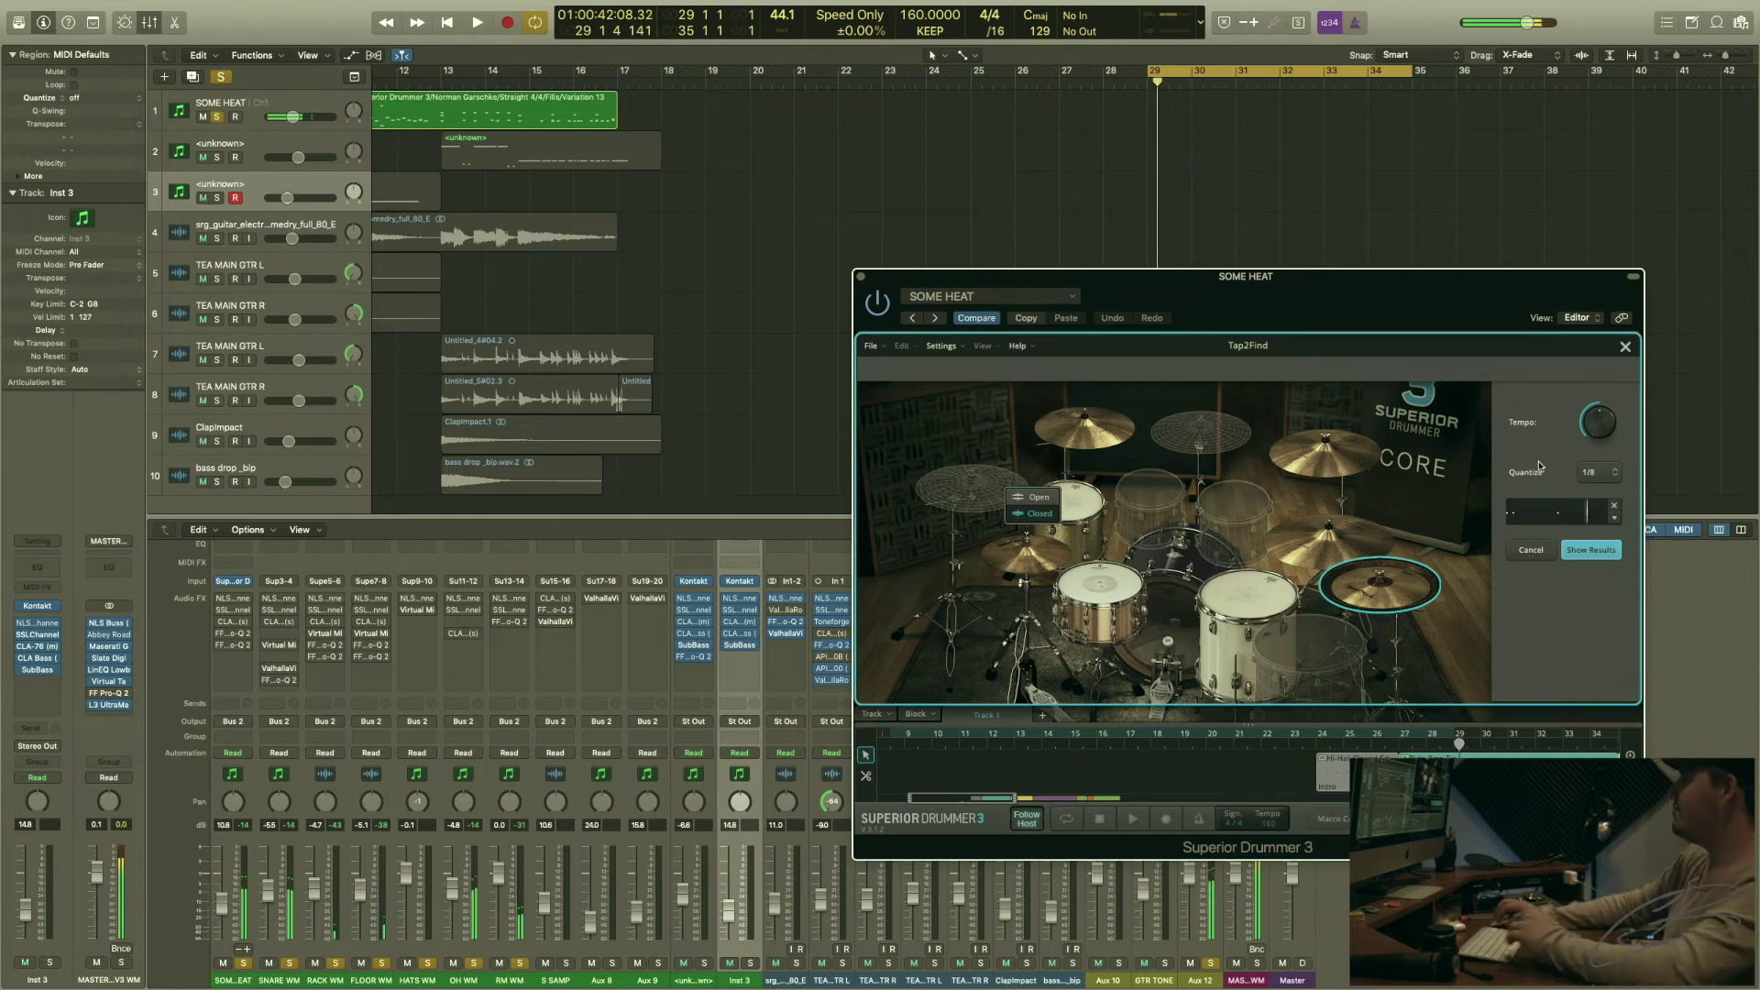
pyautogui.click(1531, 551)
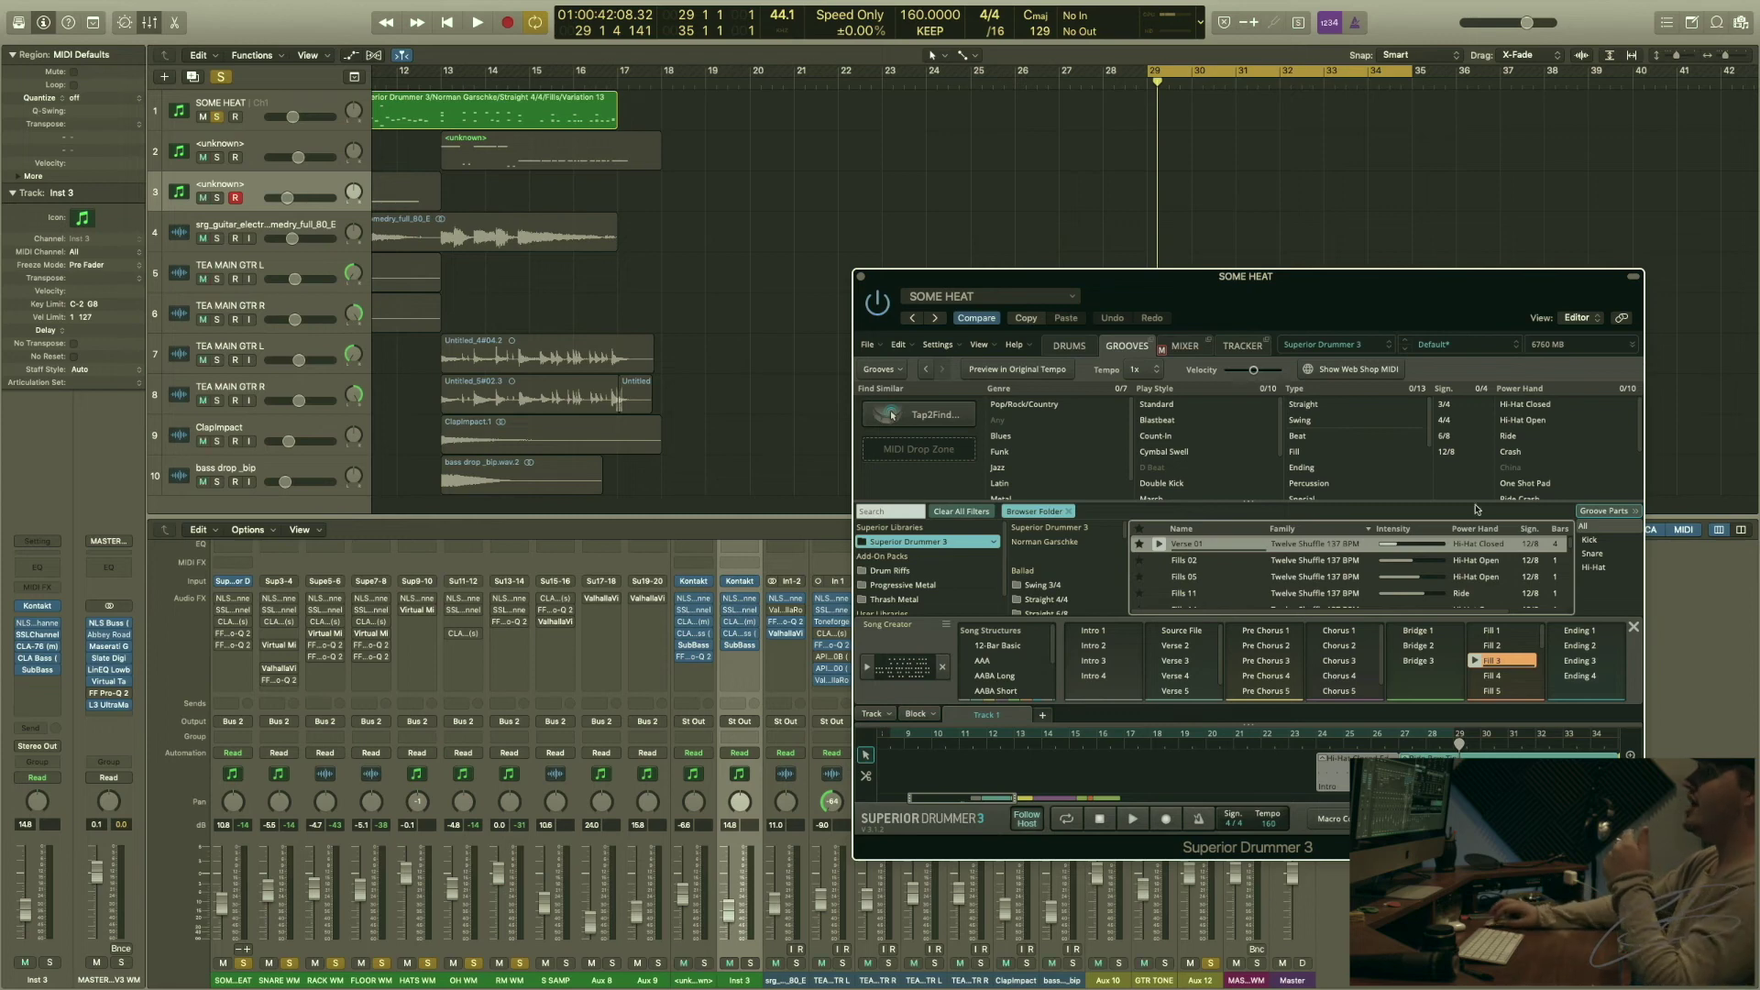
# - Inspect the bleed sources of the Snare Bottom, Kick Sub and Kick Out channels in the mixer, and return to the Drums view
pyautogui.hscroll(-5, 573, 170)
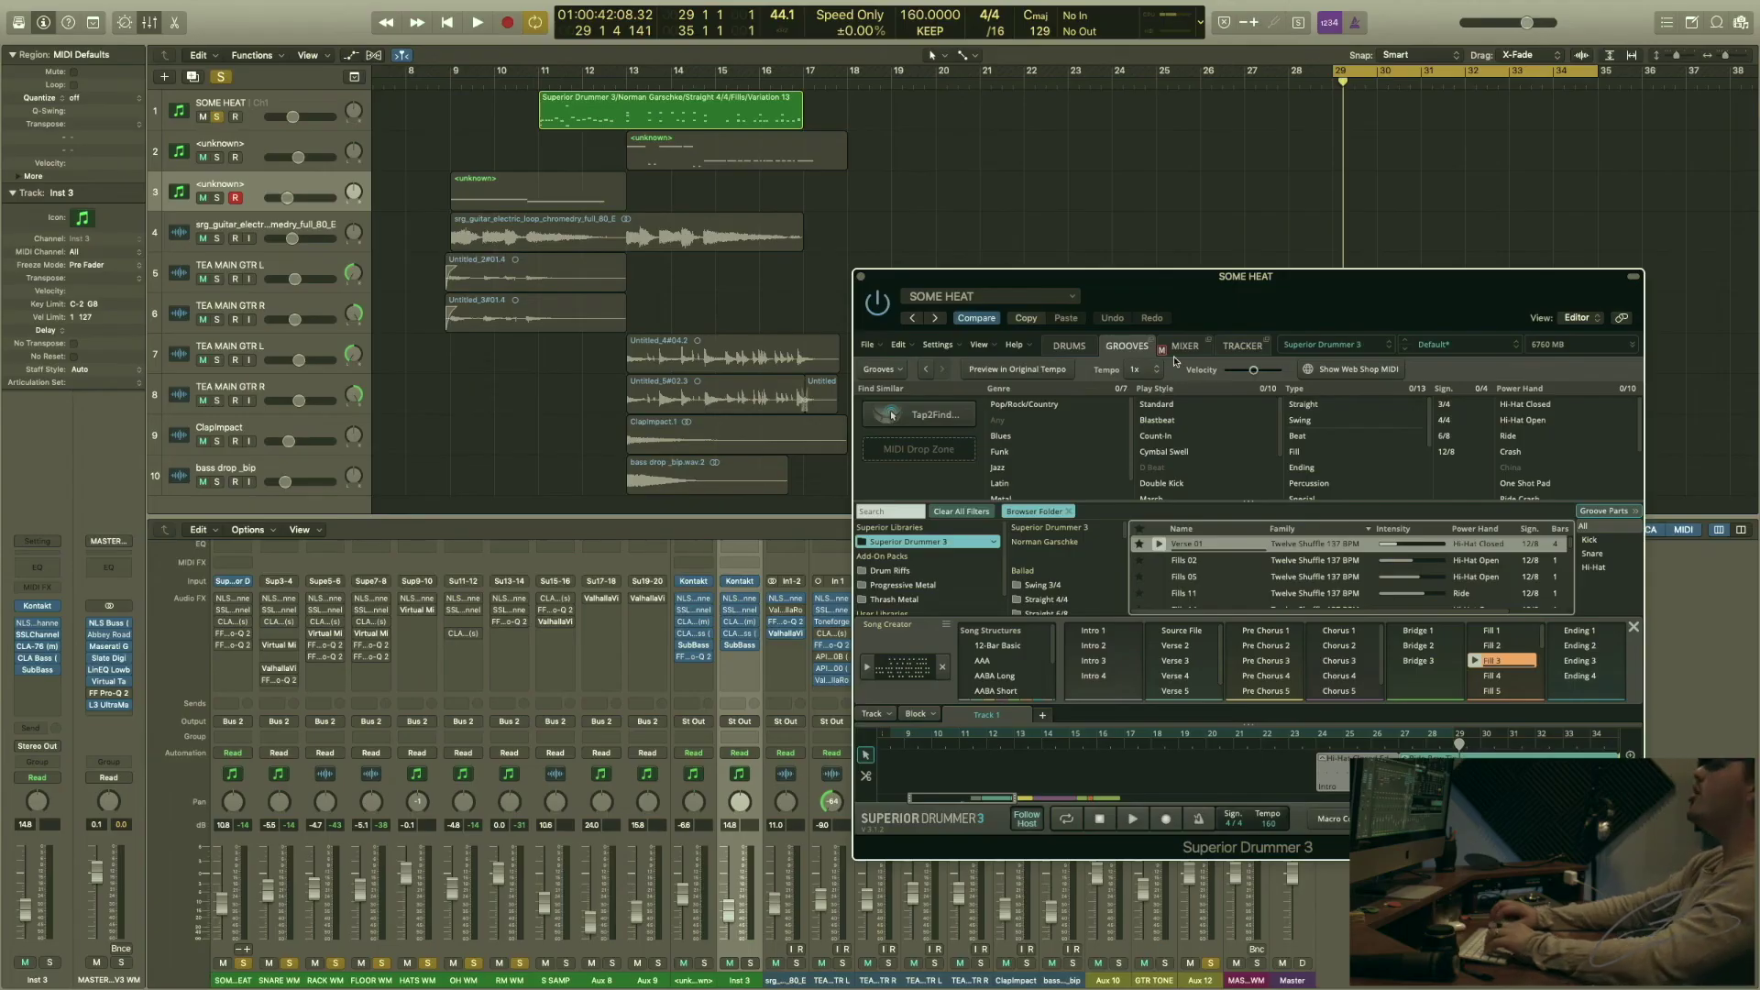
pyautogui.click(1234, 349)
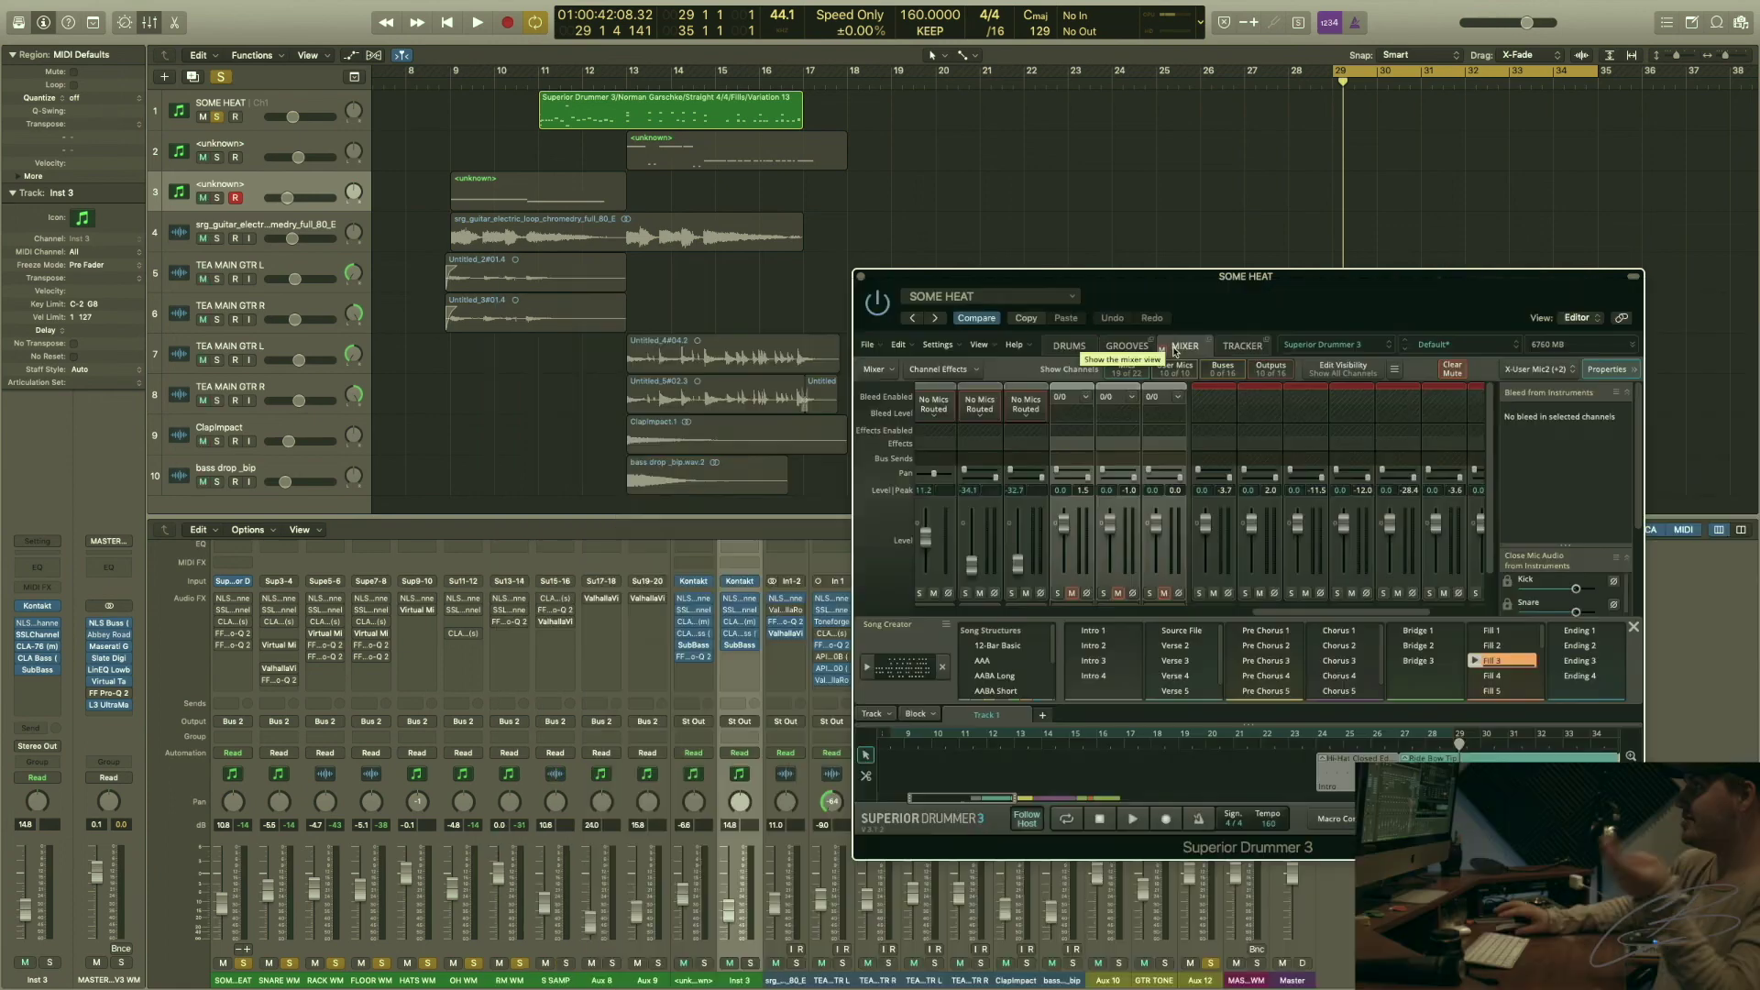
pyautogui.click(1126, 368)
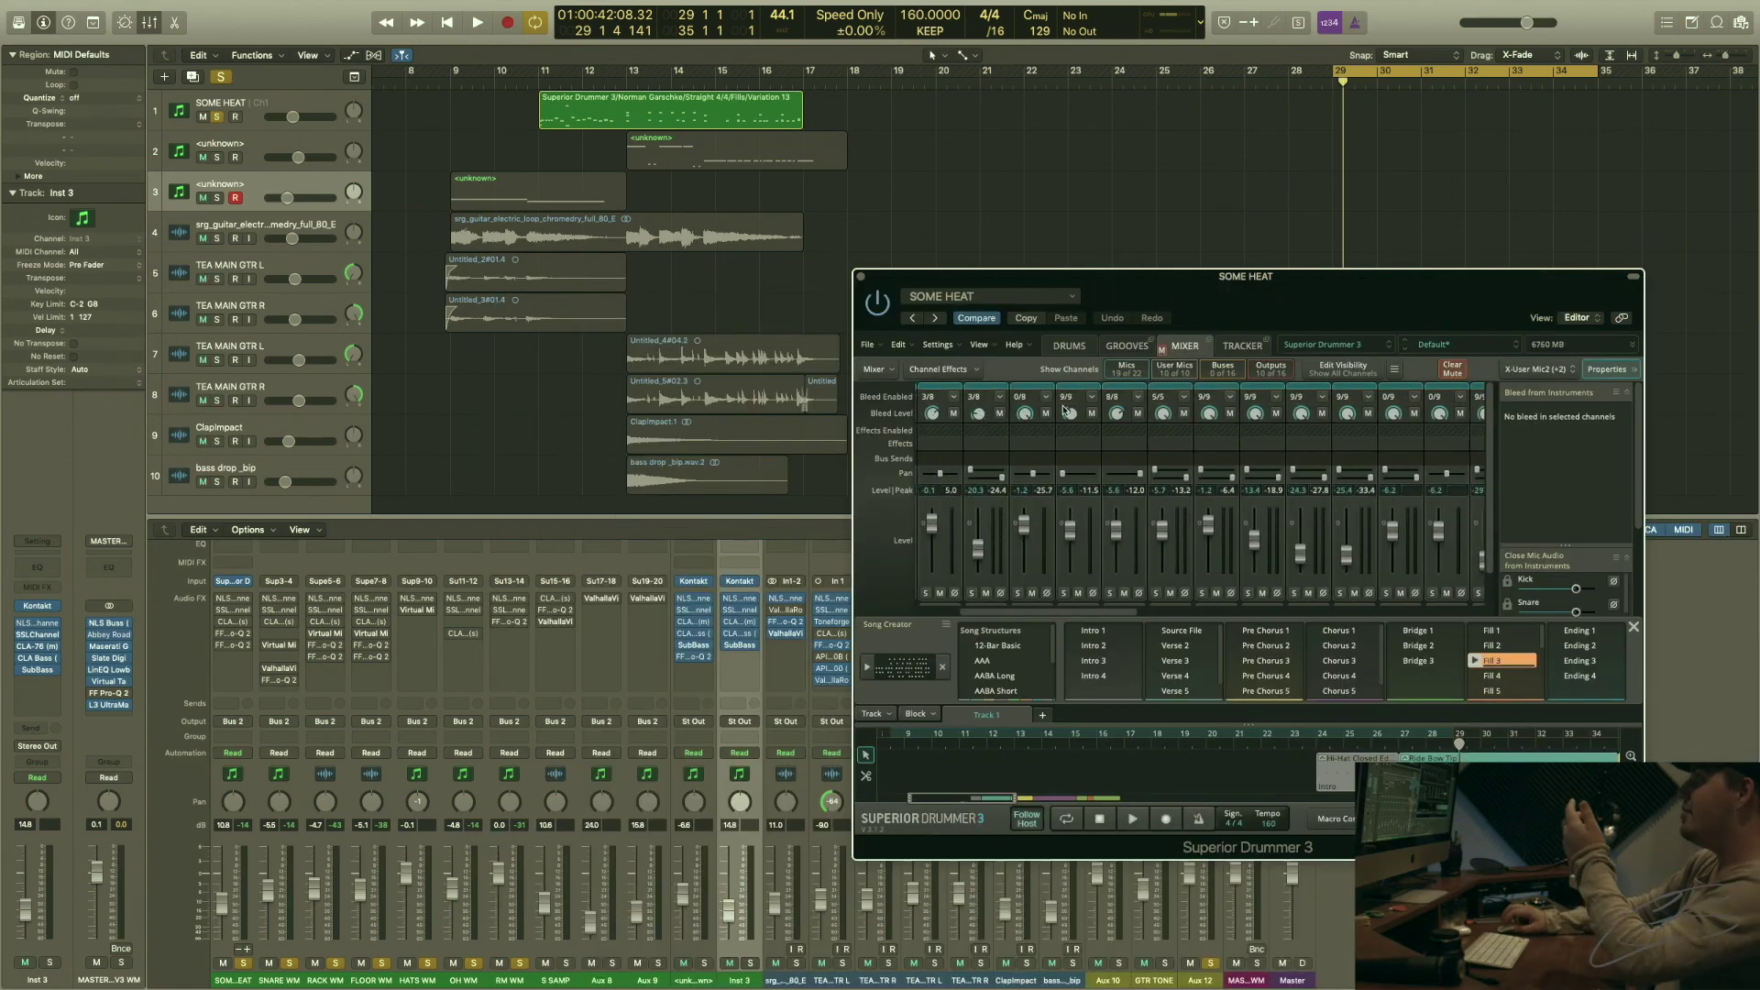
pyautogui.hscroll(-3, 1066, 422)
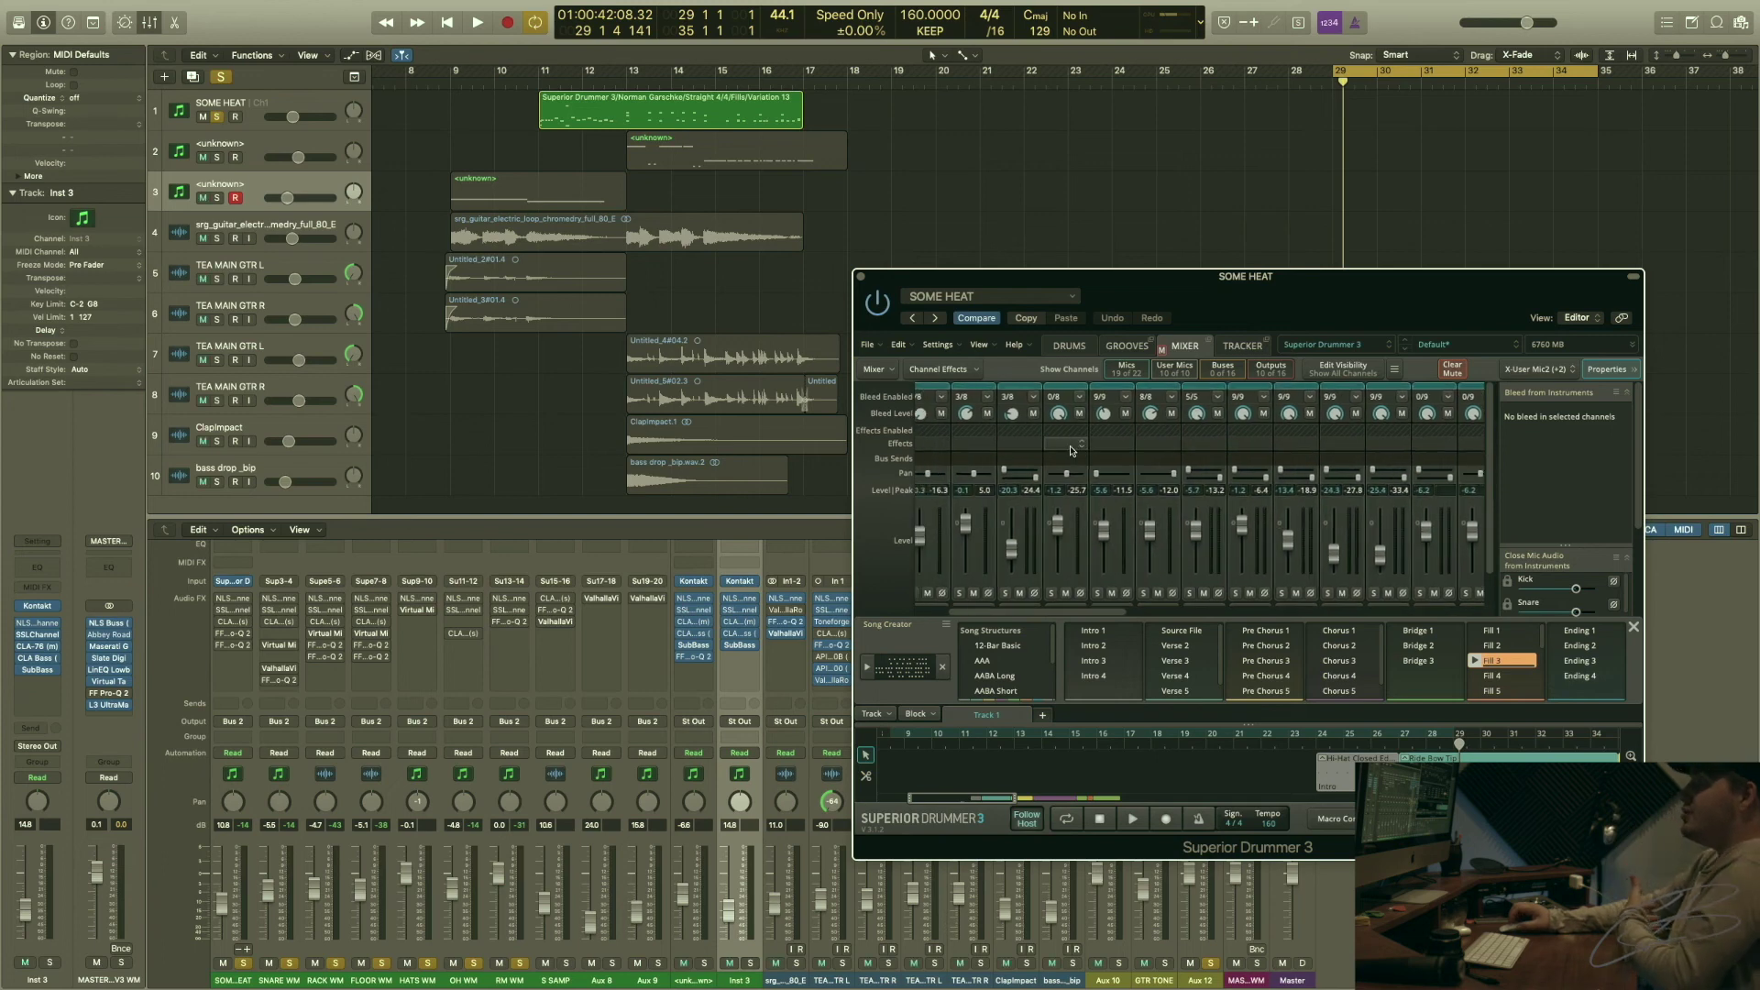
pyautogui.hscroll(-3, 1071, 450)
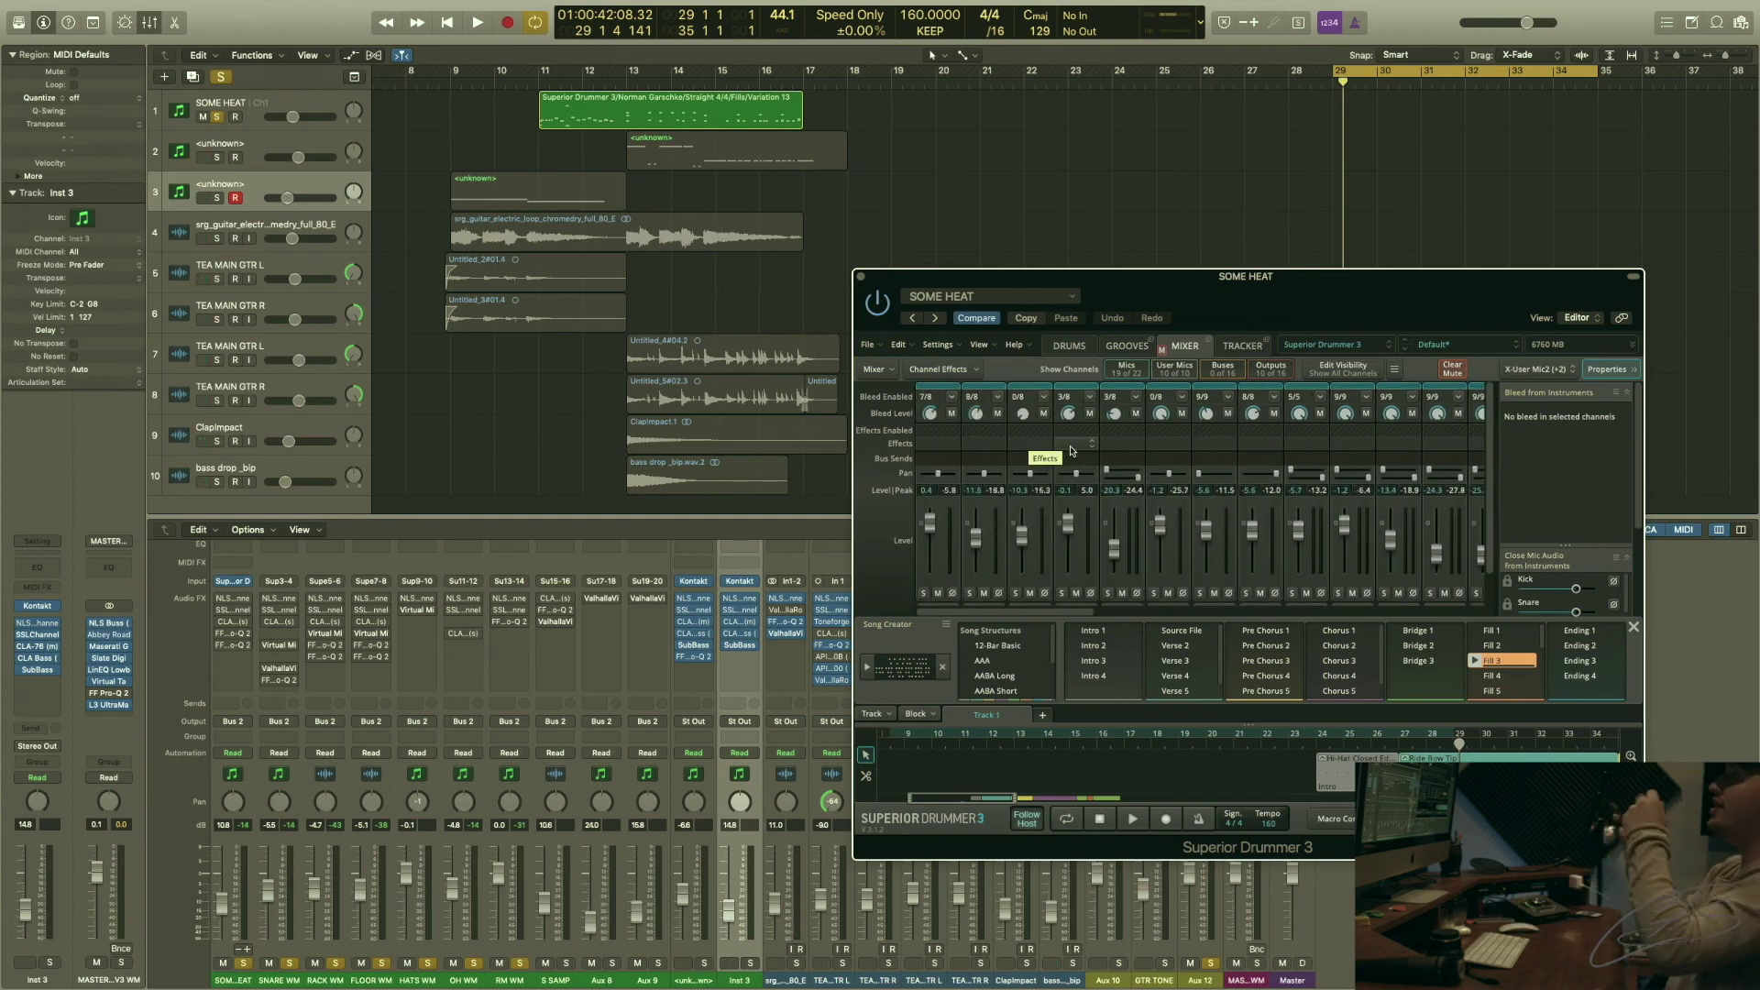
pyautogui.click(1126, 411)
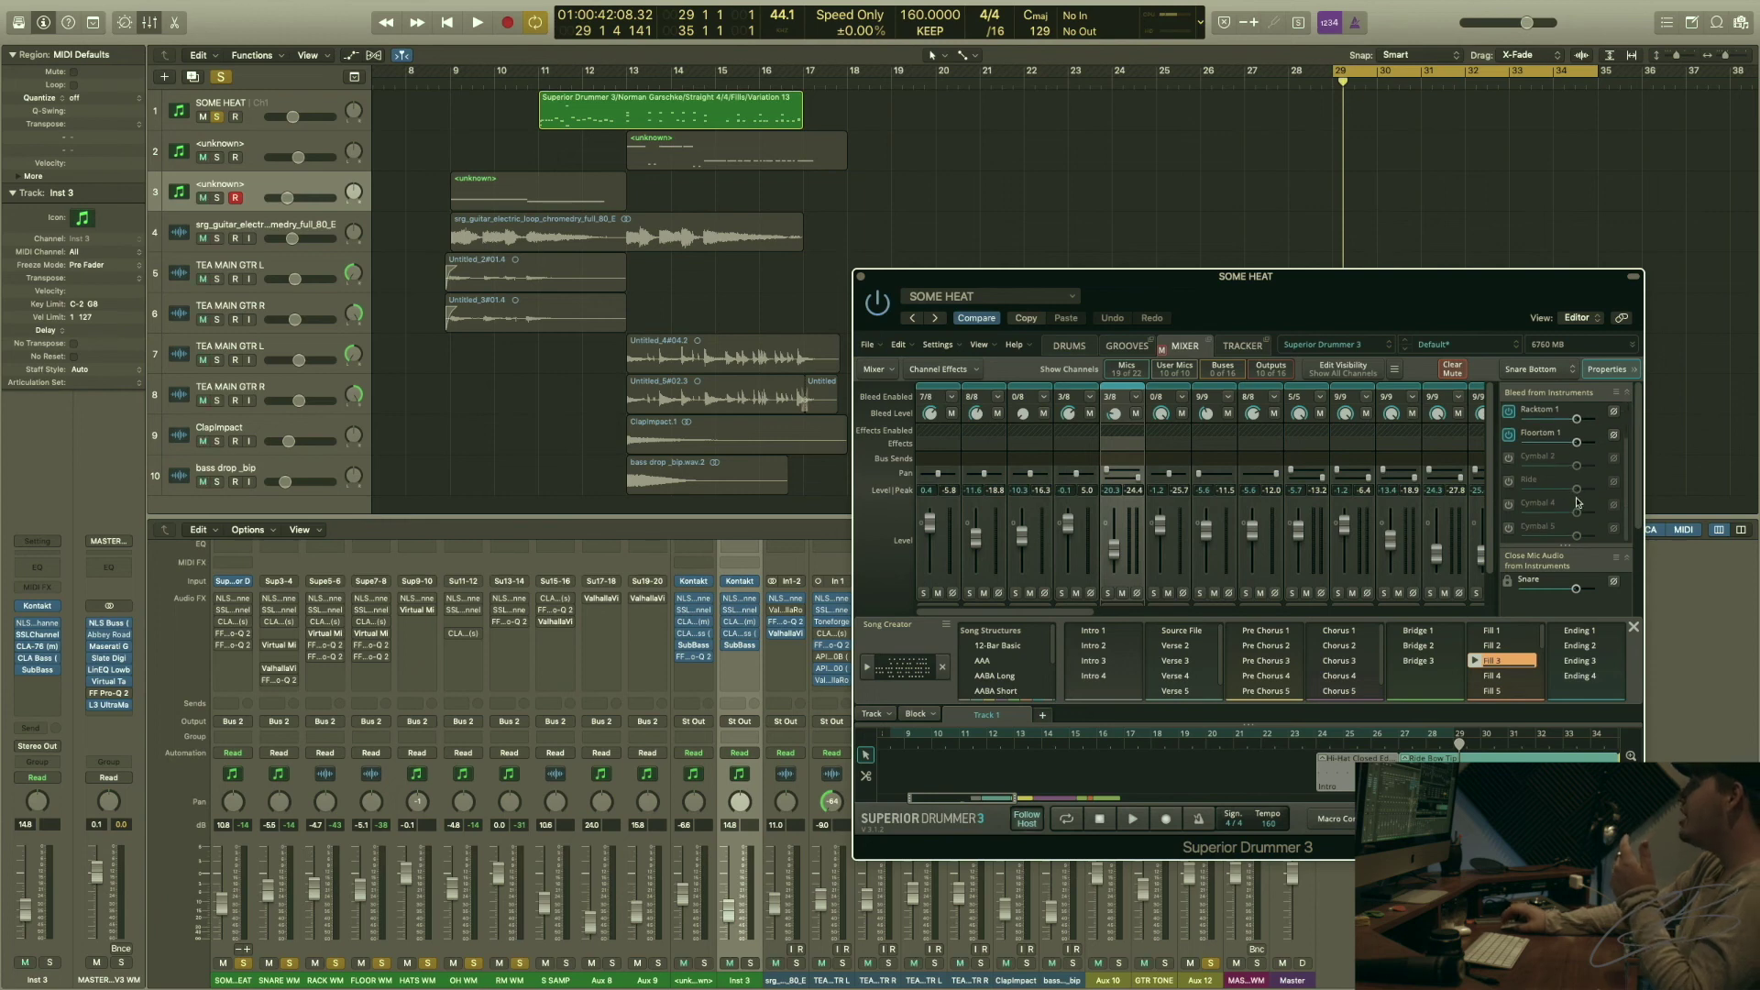
pyautogui.click(1071, 408)
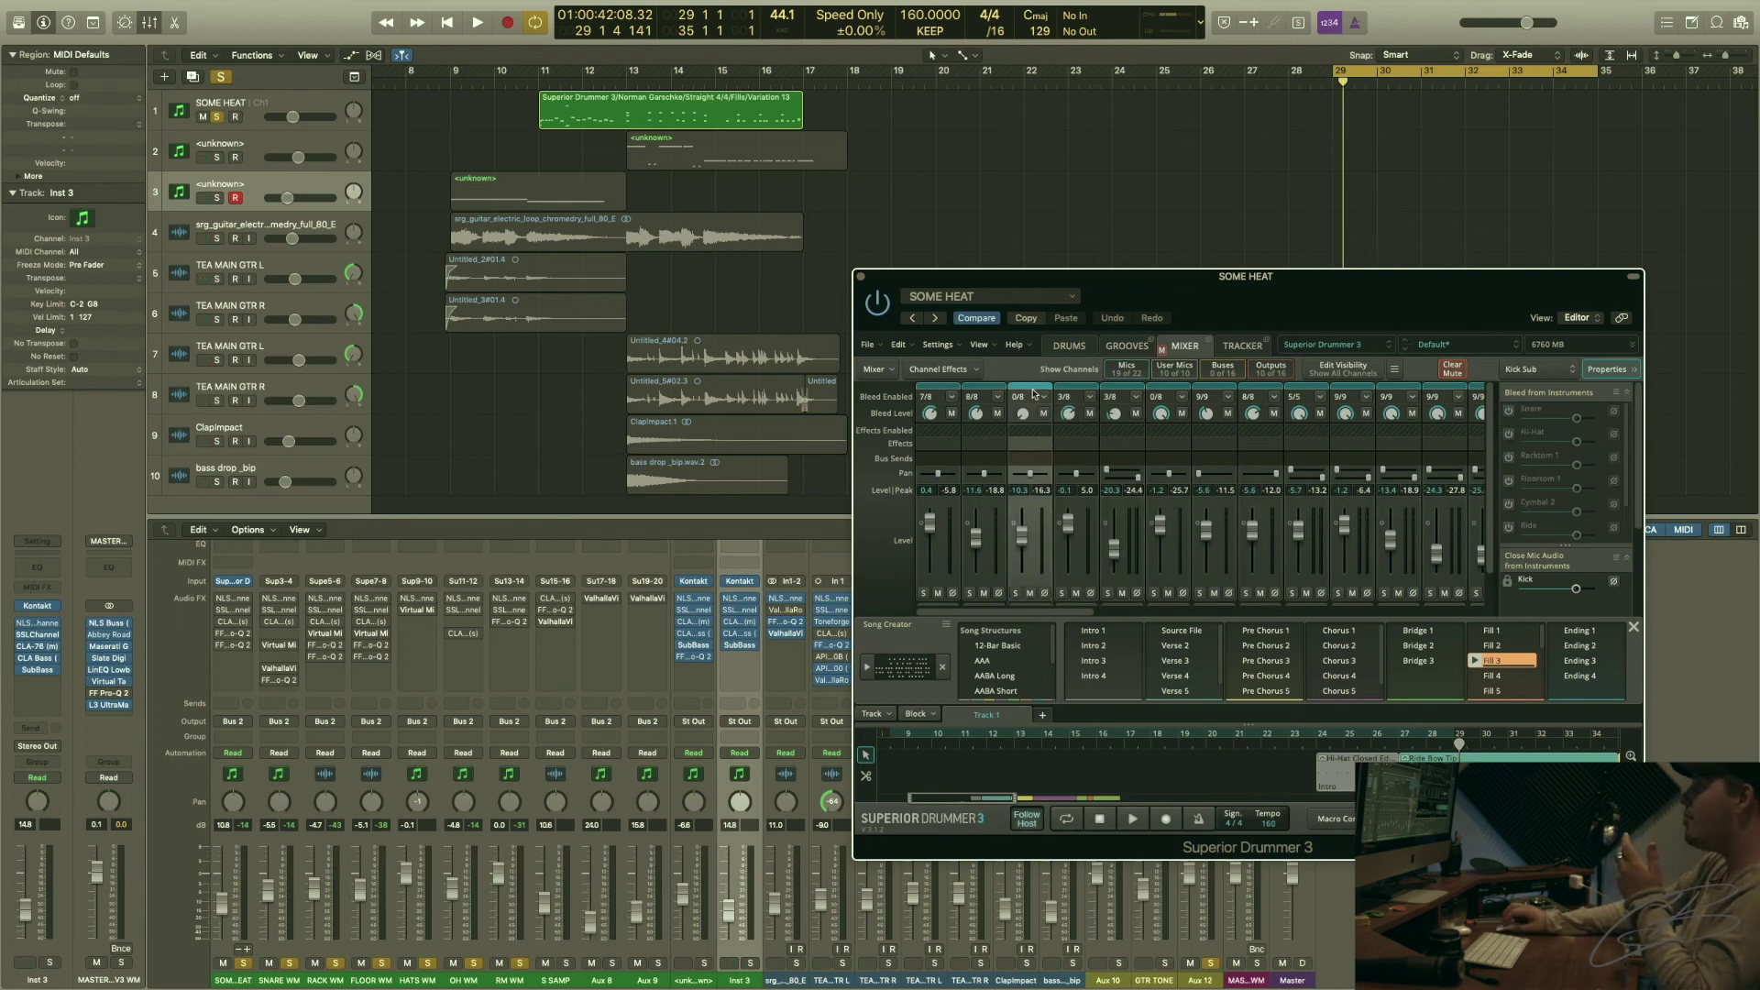
pyautogui.click(984, 400)
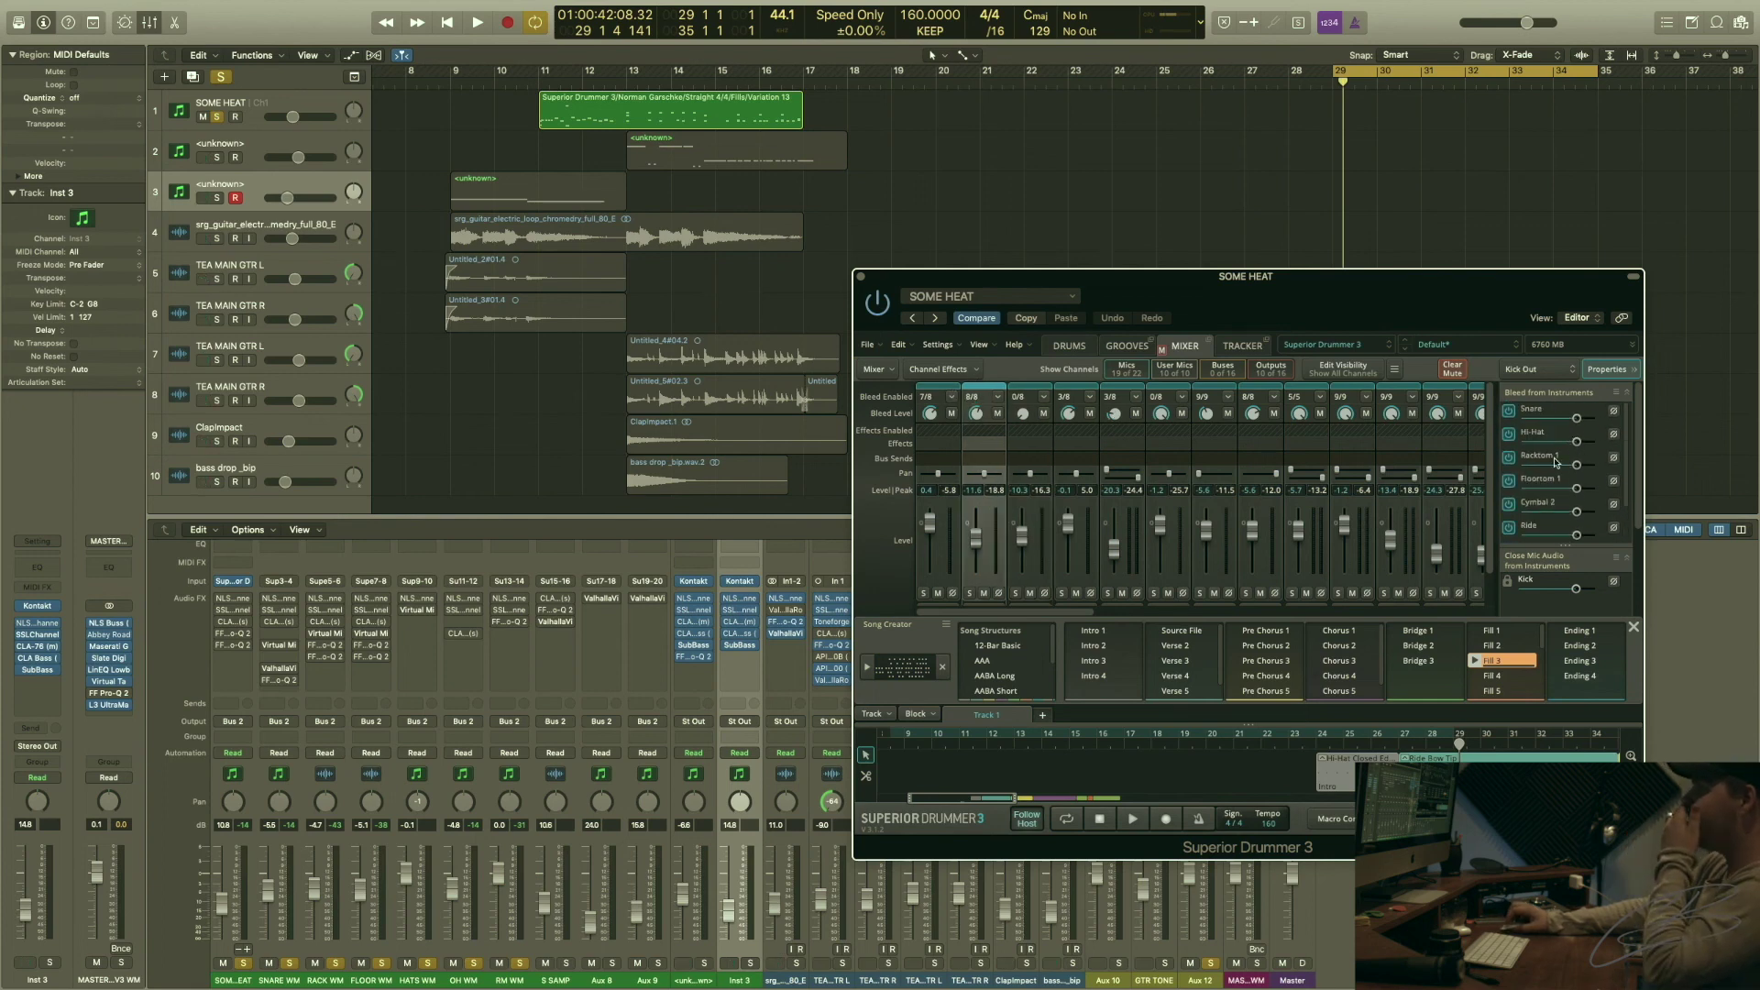
pyautogui.click(1051, 343)
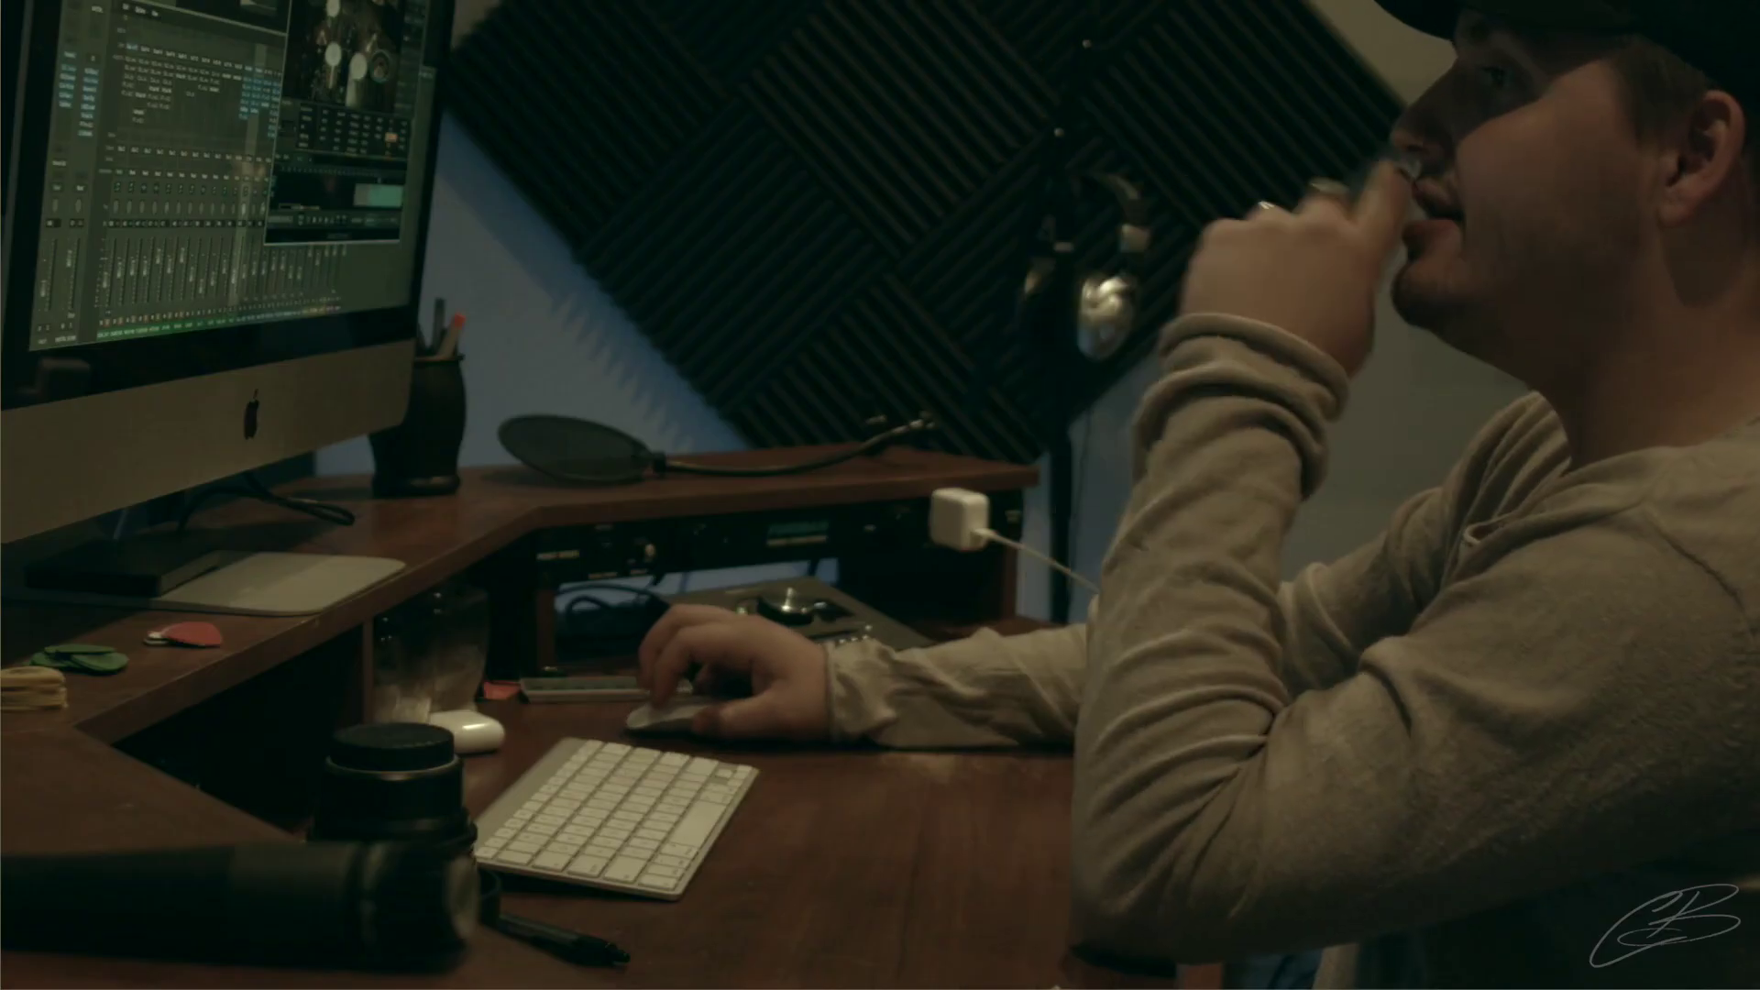